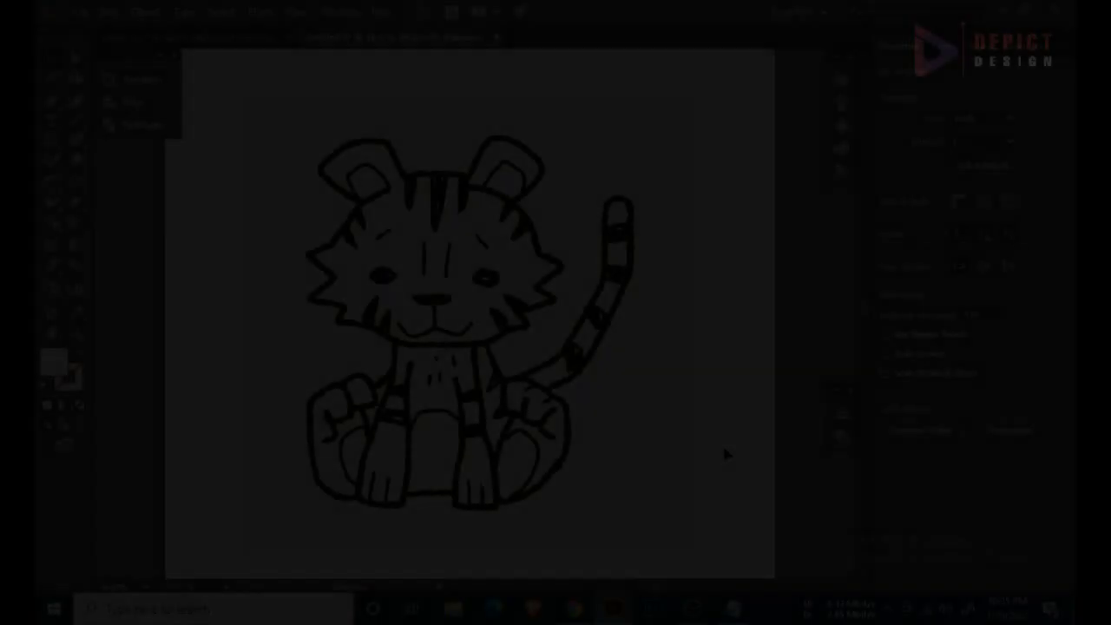
# - Fade the placed tiger sketch to 25% opacity and deselect it
pyautogui.write('25')
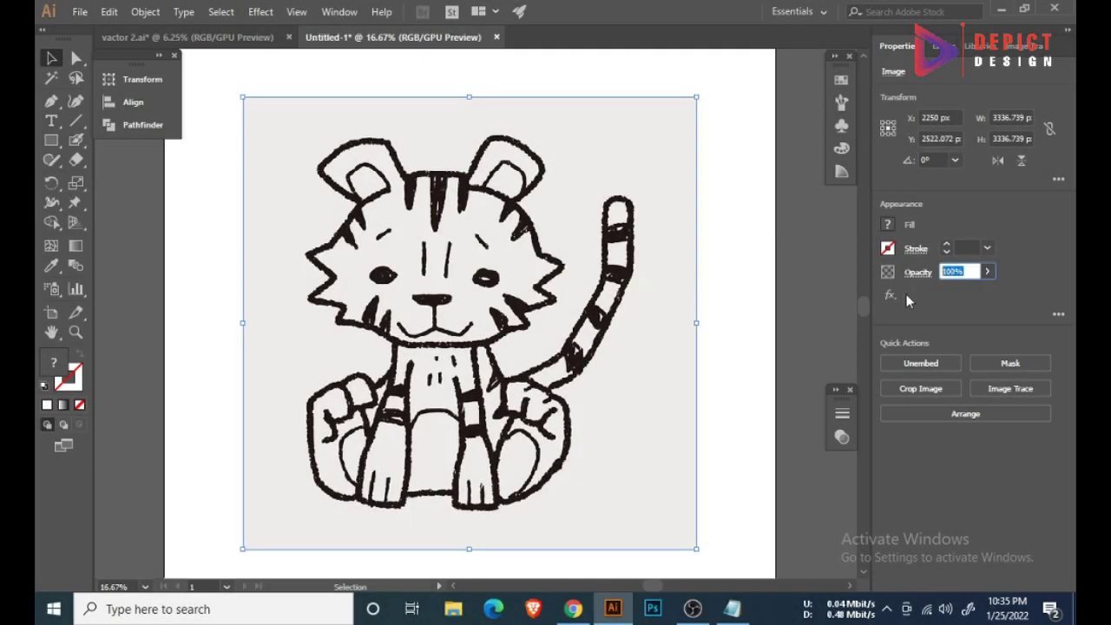
pyautogui.press('Return')
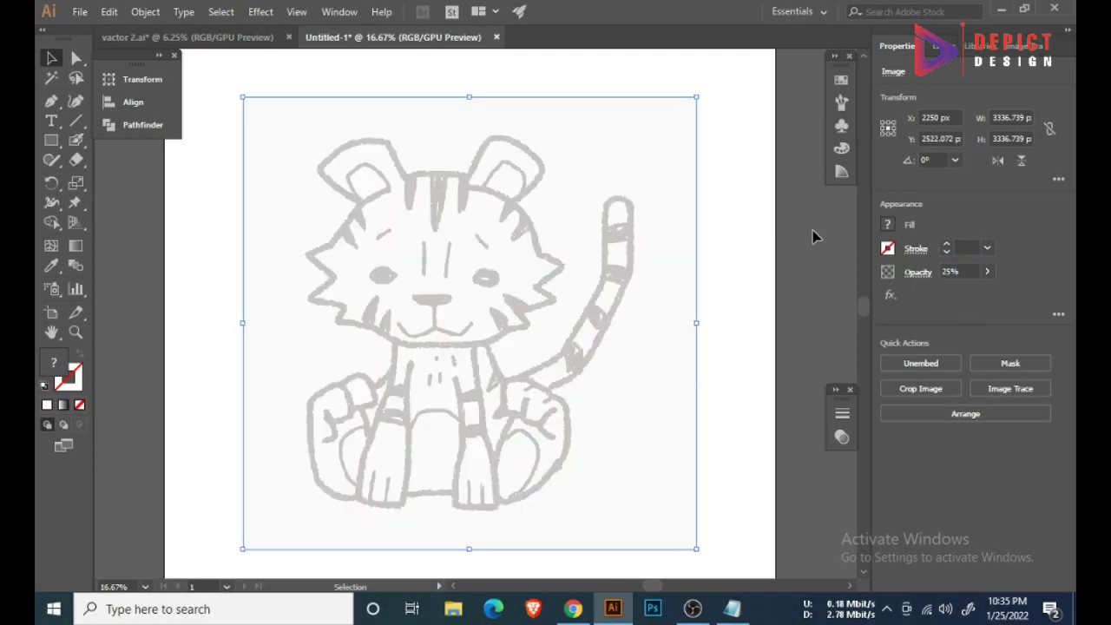
pyautogui.click(812, 231)
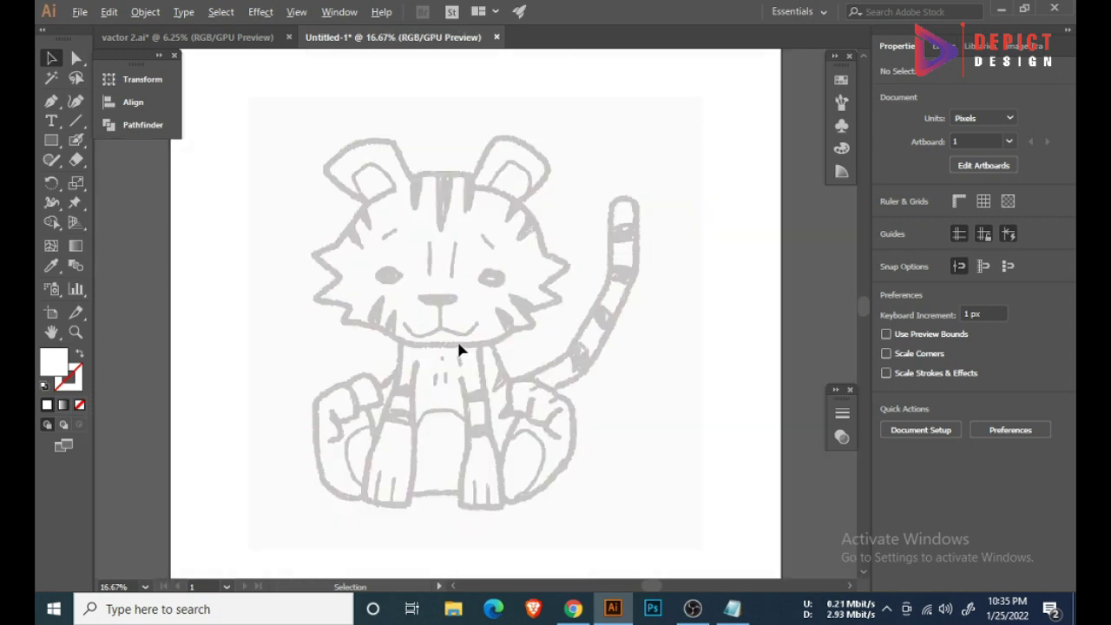
# - Load the 6d Art Pen Brushes library and ready the Paintbrush with the 15 pt. Round brush
pyautogui.click(843, 106)
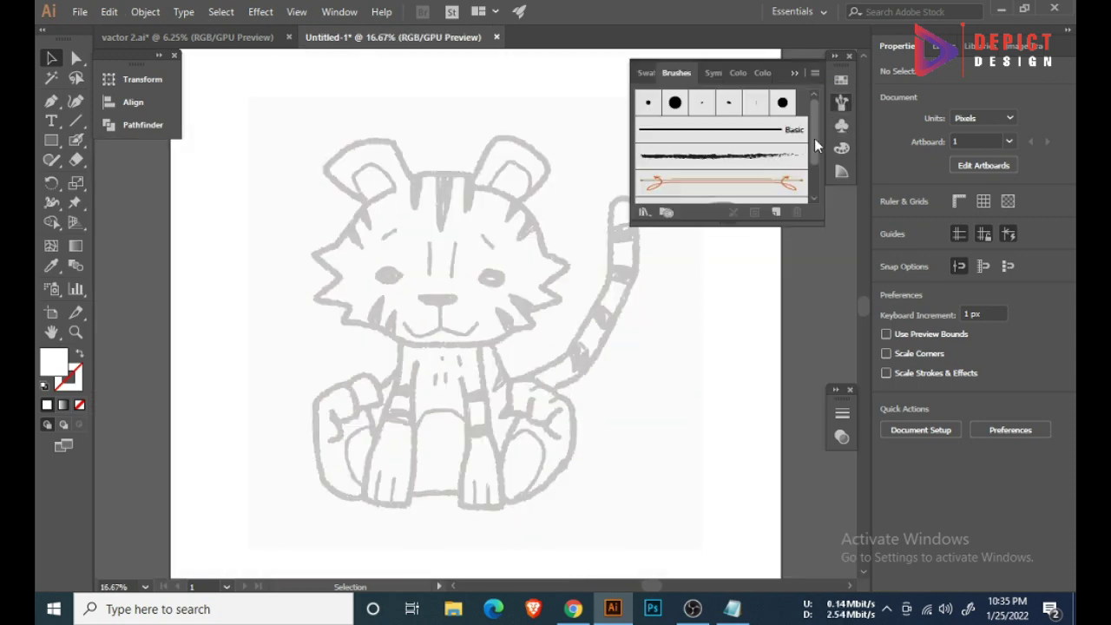
pyautogui.click(816, 73)
pyautogui.moveTo(892, 363)
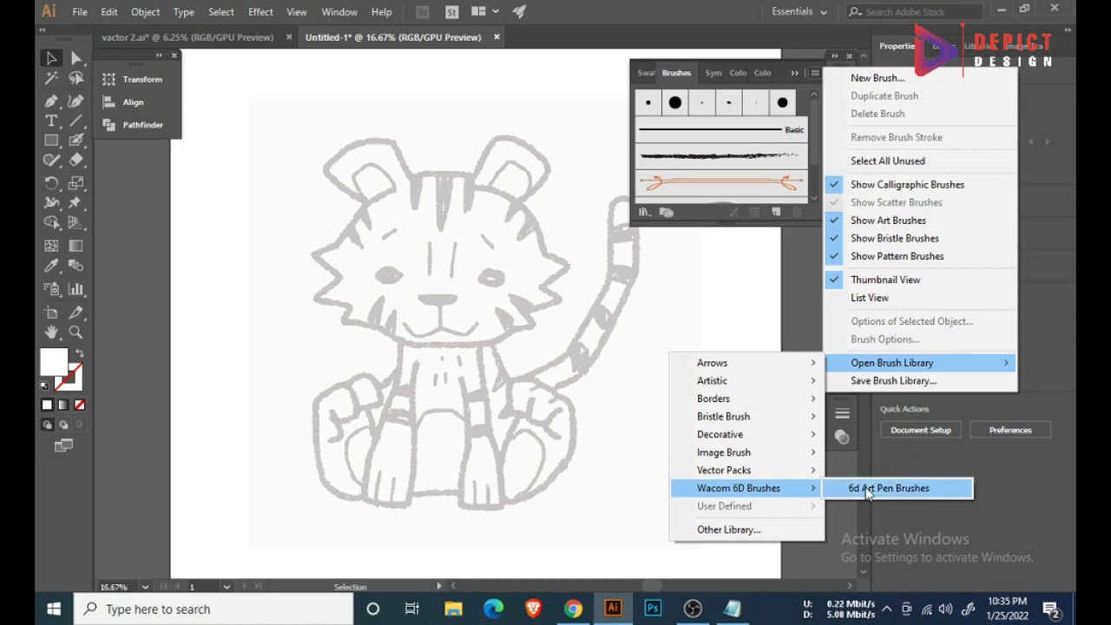
pyautogui.click(877, 487)
pyautogui.click(868, 253)
pyautogui.click(841, 102)
pyautogui.click(675, 104)
pyautogui.moveTo(680, 280); pyautogui.dragTo(665, 387)
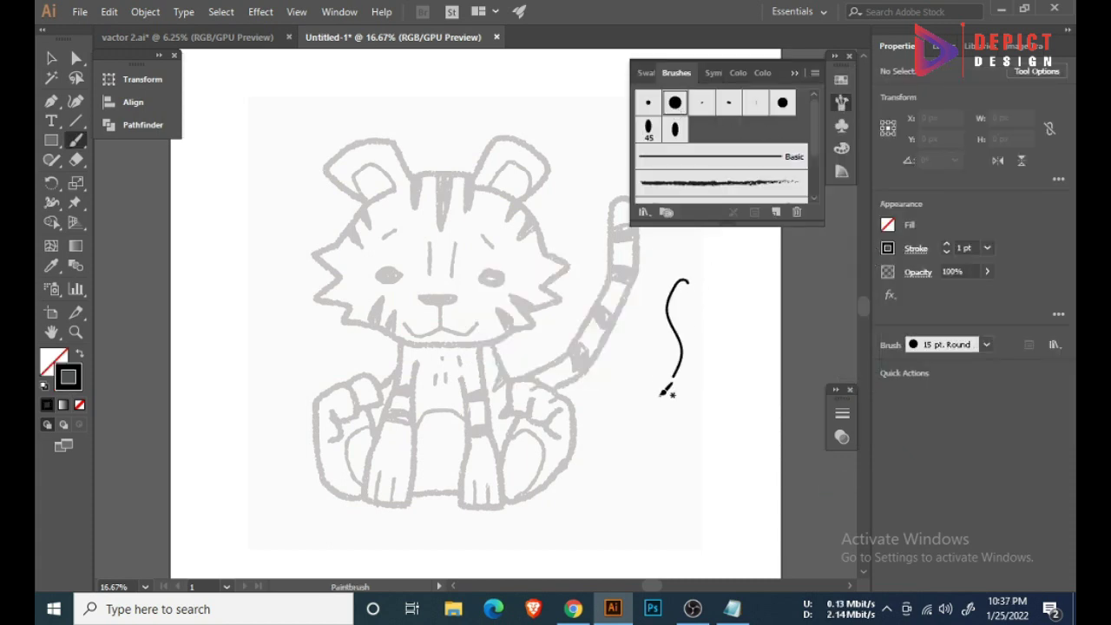
pyautogui.hotkey('ctrl', 'z')
# - Trace the right ear's inner curve and redo the left ear's outer stroke
pyautogui.click(841, 103)
pyautogui.moveTo(504, 226); pyautogui.dragTo(527, 228)
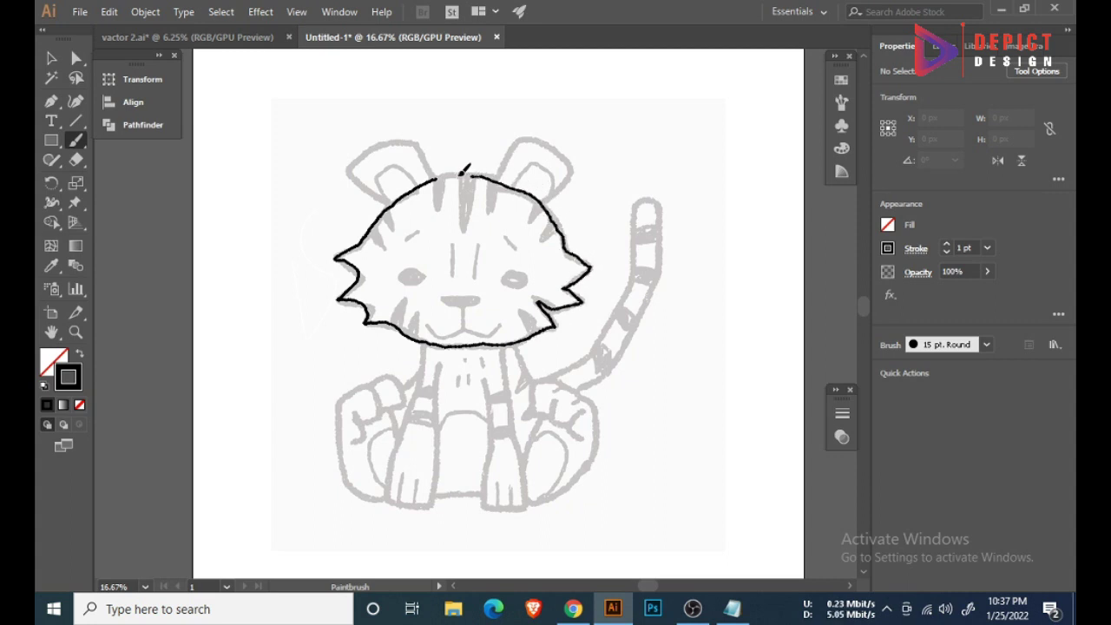
pyautogui.scroll(2, 473, 221)
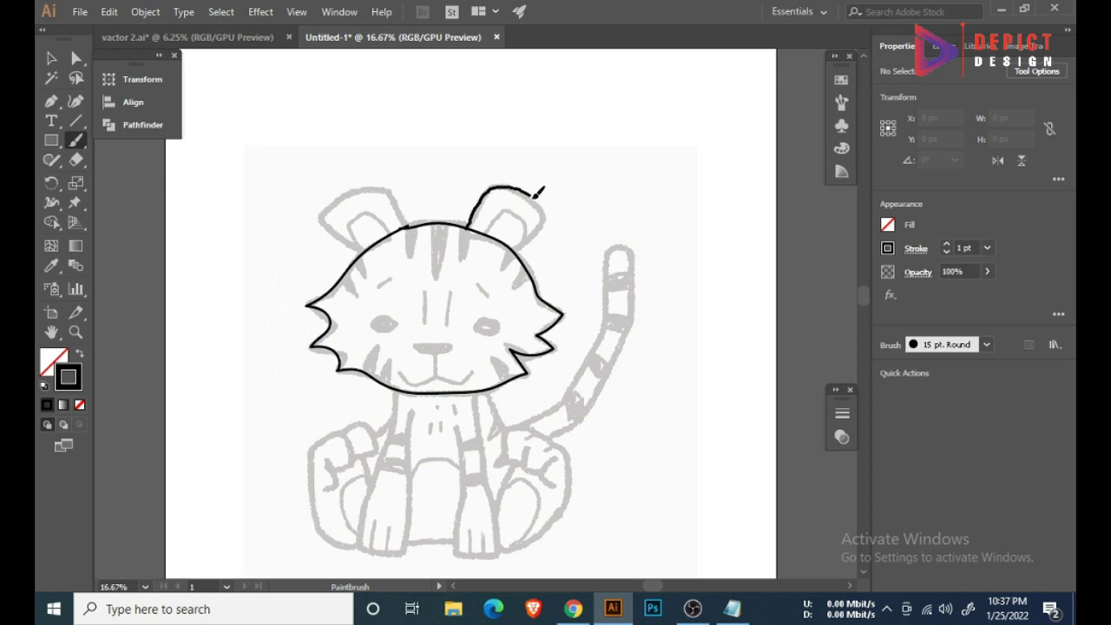
pyautogui.moveTo(486, 231); pyautogui.dragTo(519, 252)
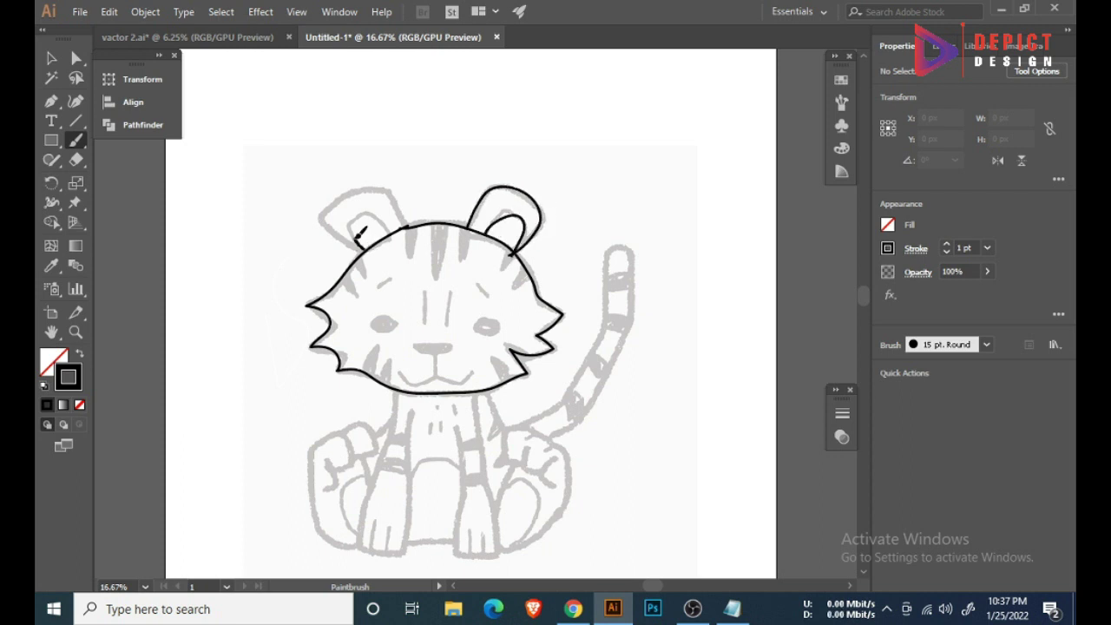
pyautogui.press('ctrl')
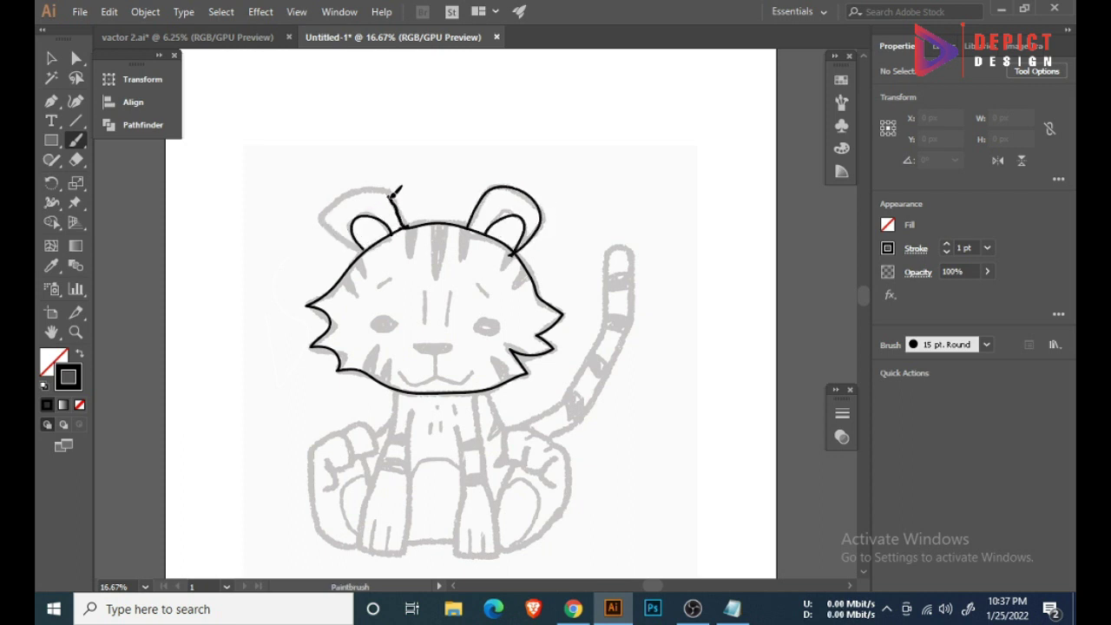
pyautogui.keyDown('ctrl'); pyautogui.click(404, 222); pyautogui.keyUp('ctrl')
pyautogui.keyDown('ctrl'); pyautogui.click(402, 224); pyautogui.keyUp('ctrl')
pyautogui.press('Delete')
pyautogui.moveTo(370, 192)
pyautogui.mouseDown()
pyautogui.moveTo(369, 247)
pyautogui.moveTo(418, 222)
pyautogui.mouseUp()
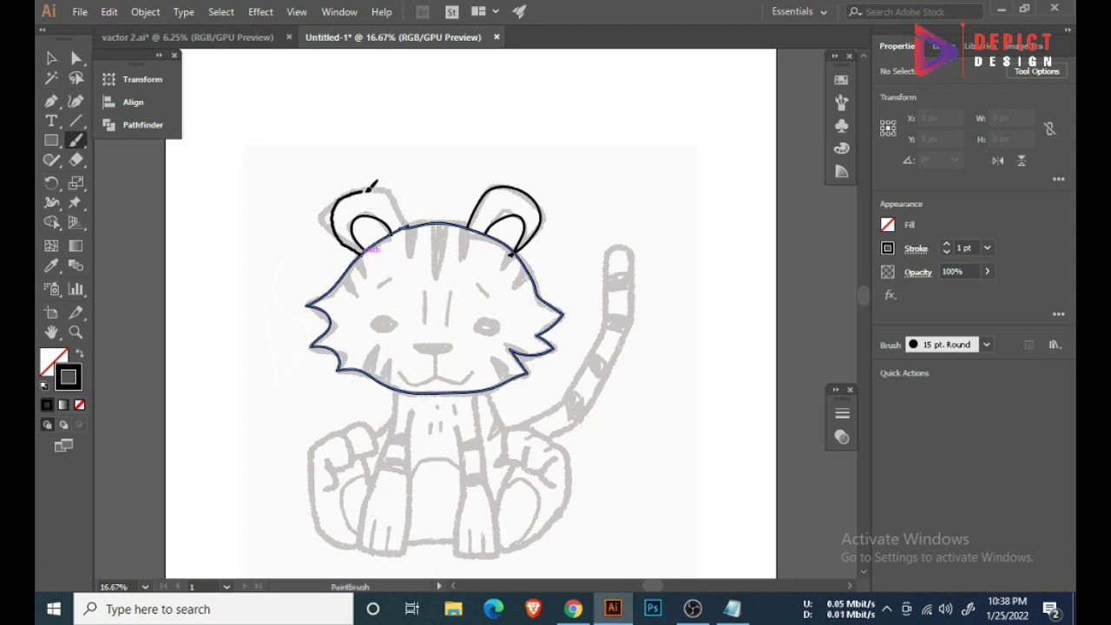
# - Outline the left ear, both front legs, the raised paw and the tail
pyautogui.moveTo(429, 376)
pyautogui.mouseDown()
pyautogui.moveTo(462, 302)
pyautogui.moveTo(421, 266)
pyautogui.mouseUp()
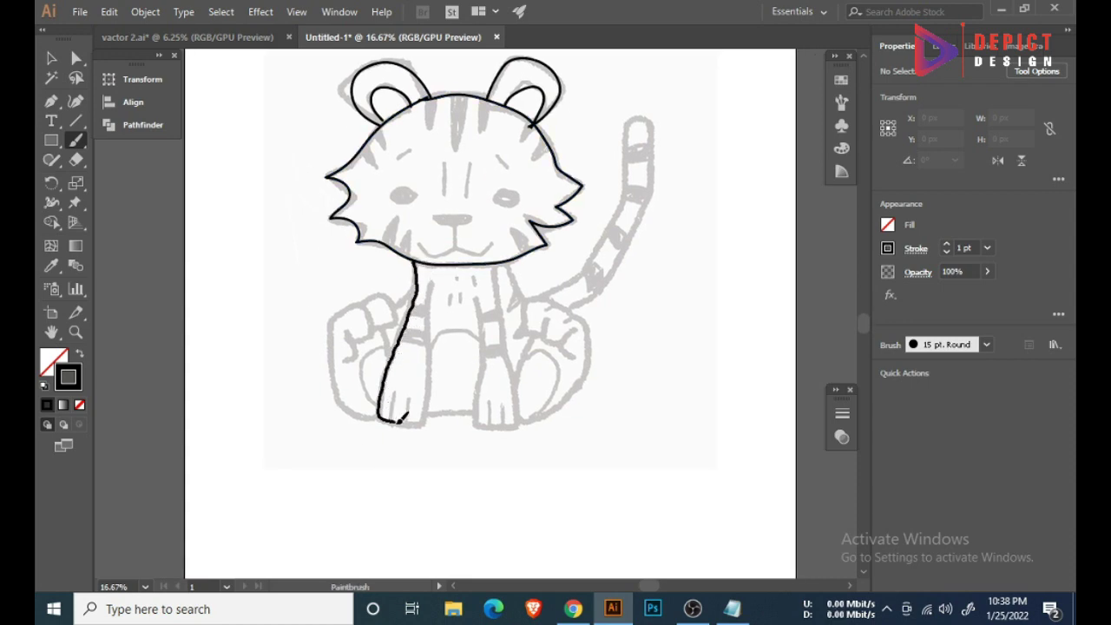
pyautogui.moveTo(432, 302); pyautogui.dragTo(438, 263)
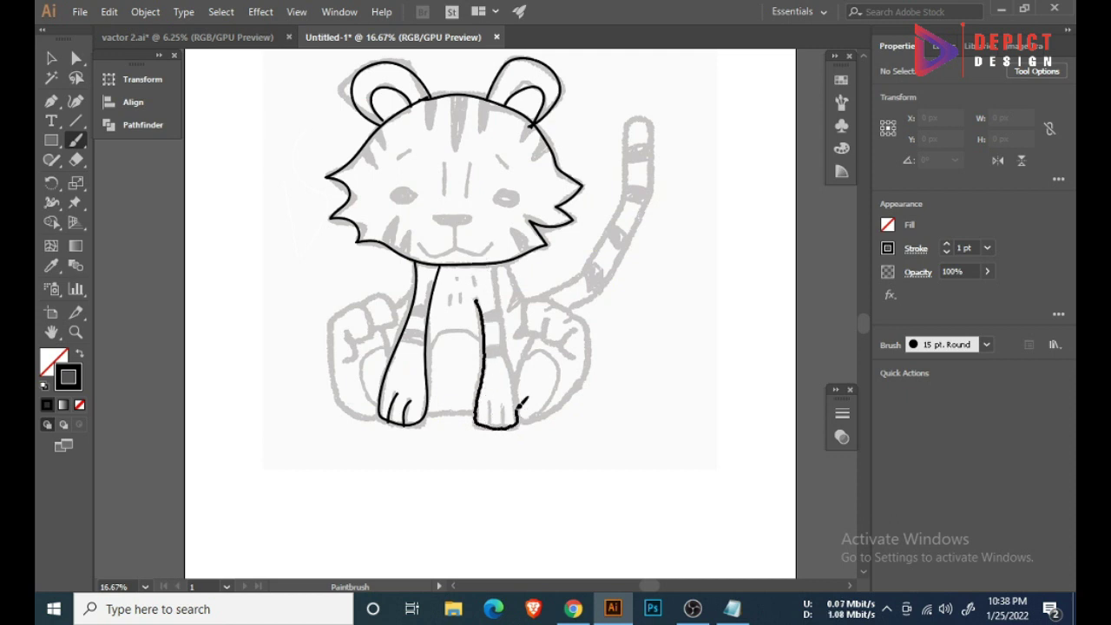
pyautogui.moveTo(499, 273); pyautogui.dragTo(497, 261)
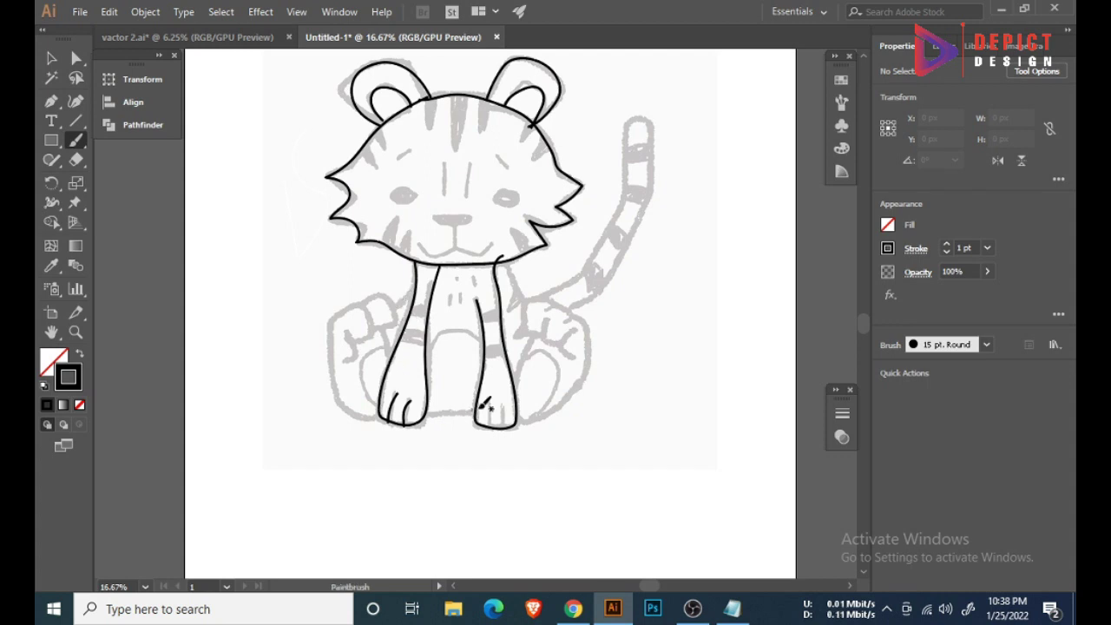
pyautogui.moveTo(391, 349)
pyautogui.mouseDown()
pyautogui.moveTo(392, 327)
pyautogui.moveTo(375, 328)
pyautogui.mouseUp()
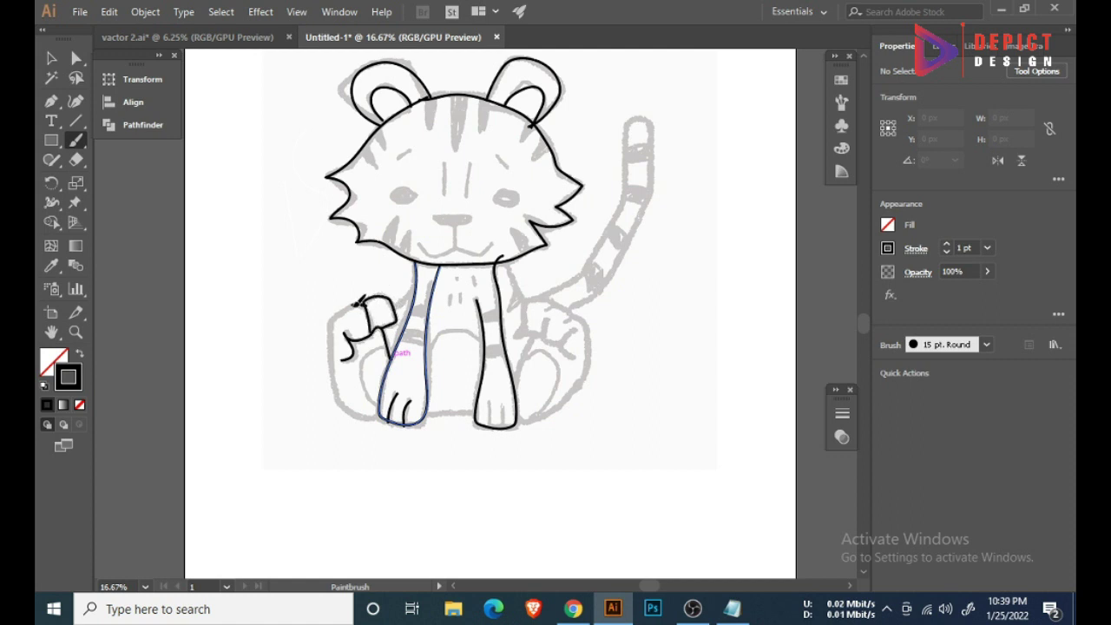
pyautogui.moveTo(375, 416); pyautogui.dragTo(376, 418)
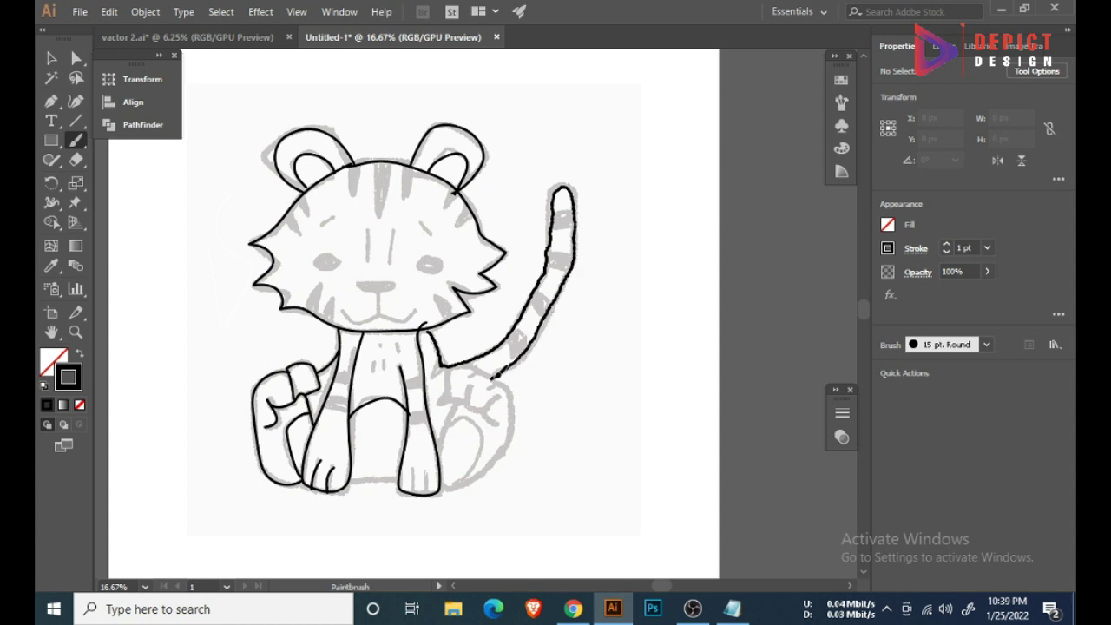
pyautogui.moveTo(493, 376); pyautogui.dragTo(495, 376)
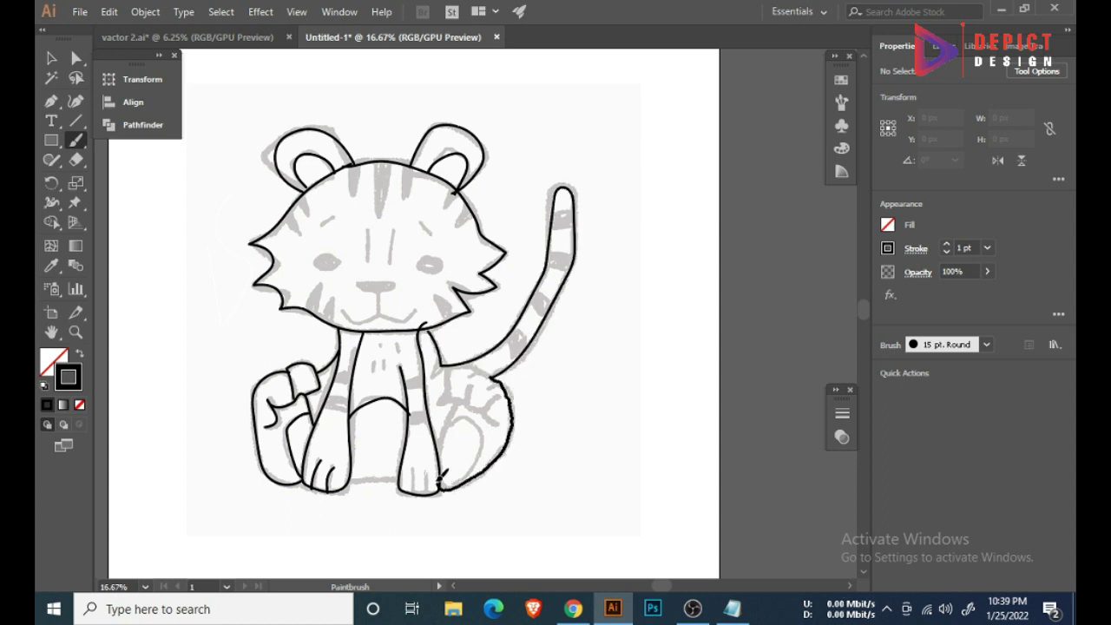
# - Remove stray eye strokes, draw the smile's right half and redraw the head outline
pyautogui.scroll(-2, 447, 409)
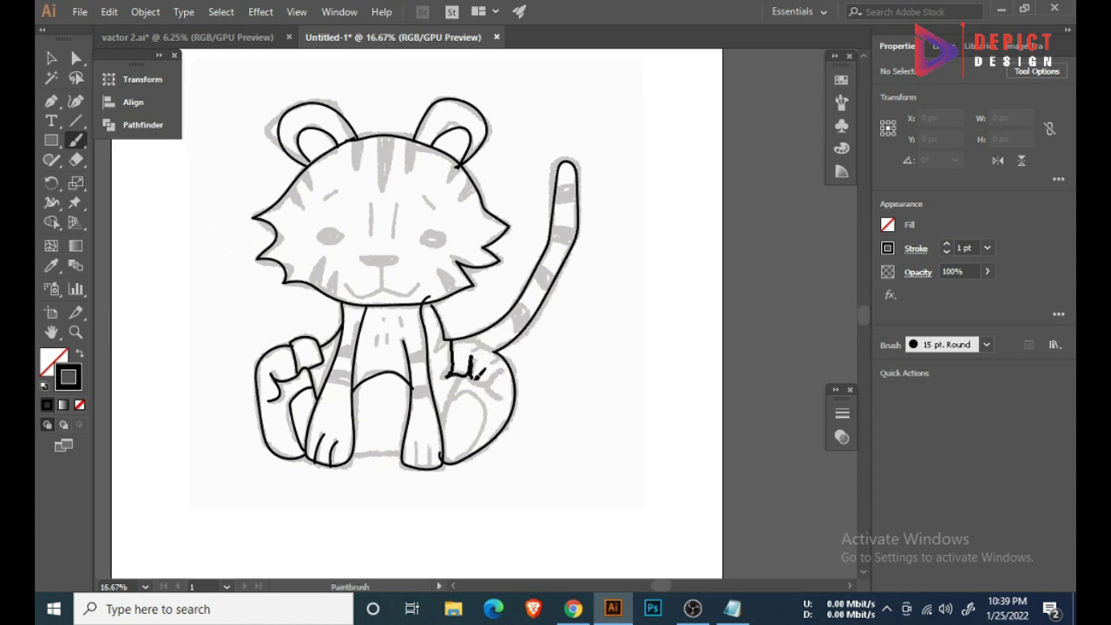
pyautogui.scroll(-3, 486, 365)
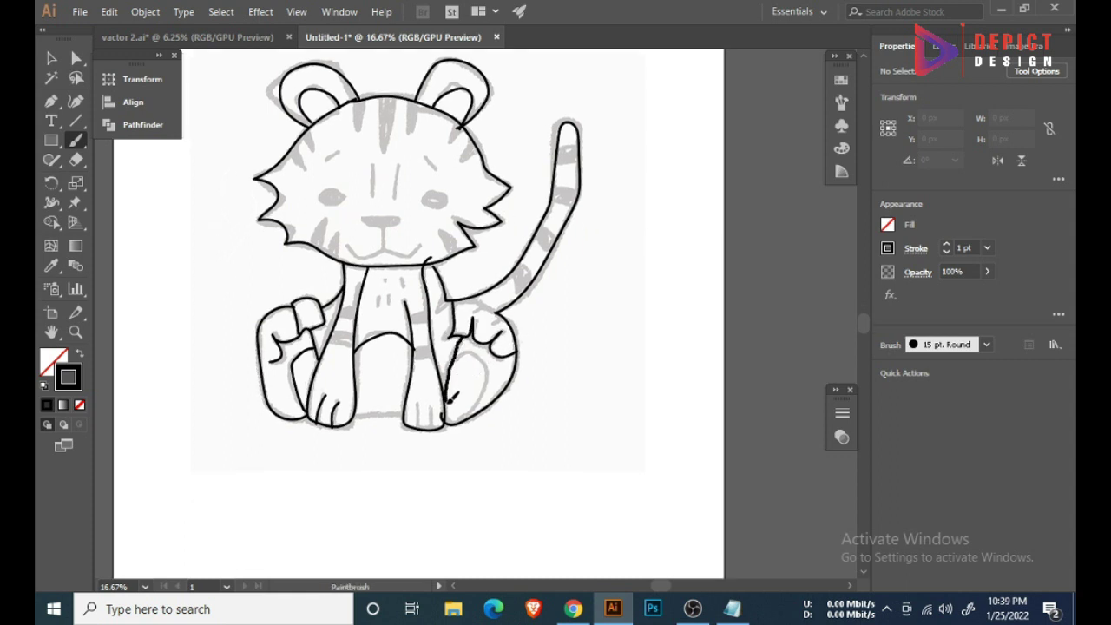
pyautogui.scroll(3, 472, 415)
pyautogui.scroll(2, 415, 344)
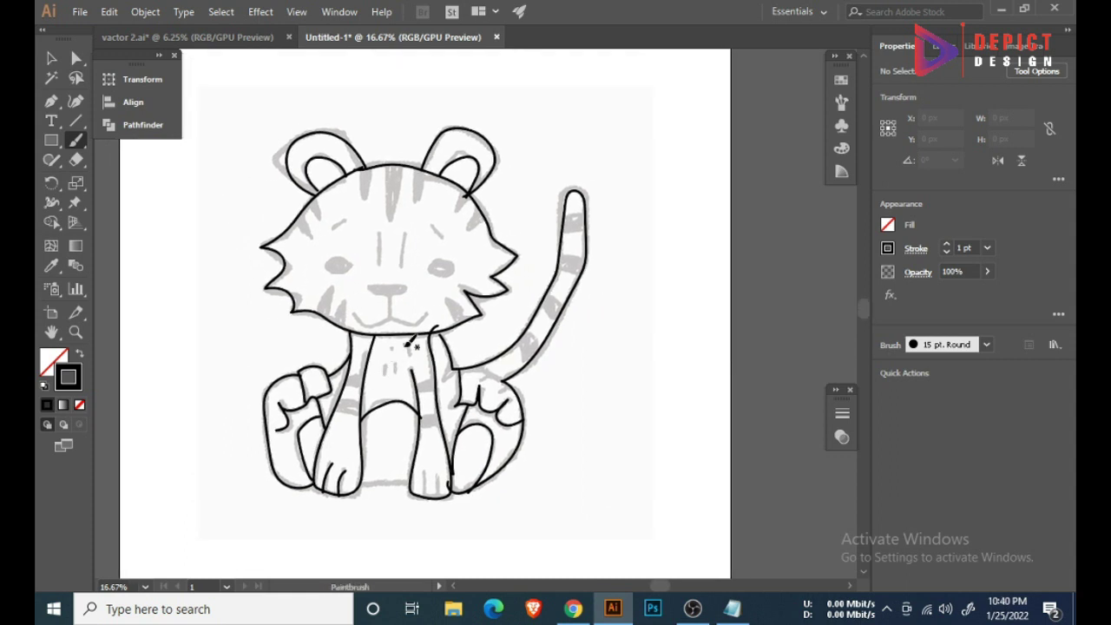
pyautogui.scroll(3, 419, 364)
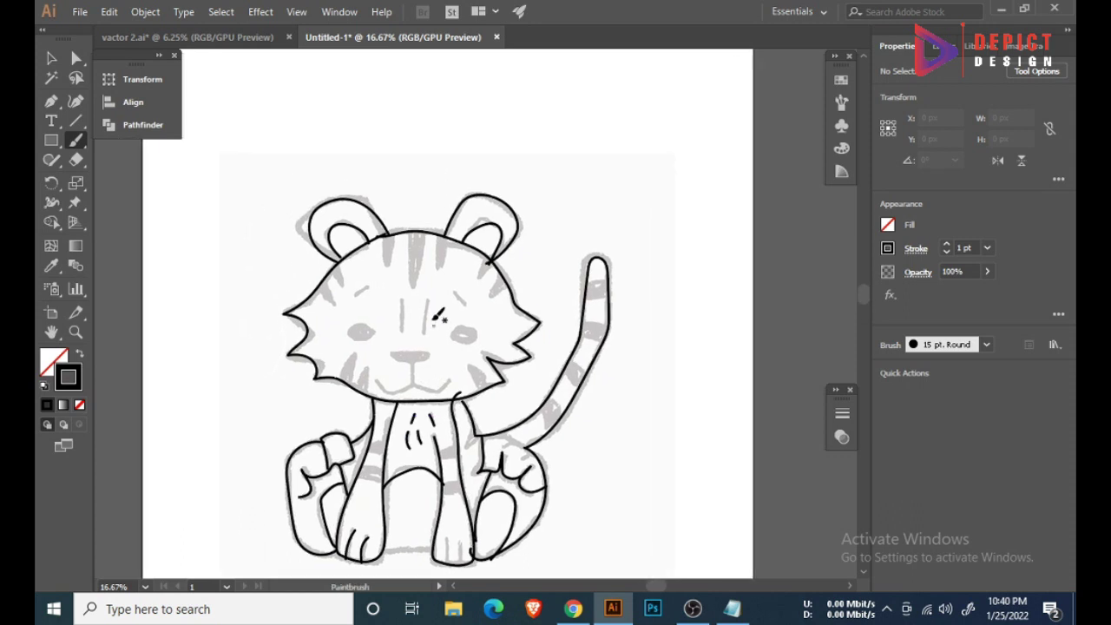
pyautogui.hotkey('ctrl', 'z')
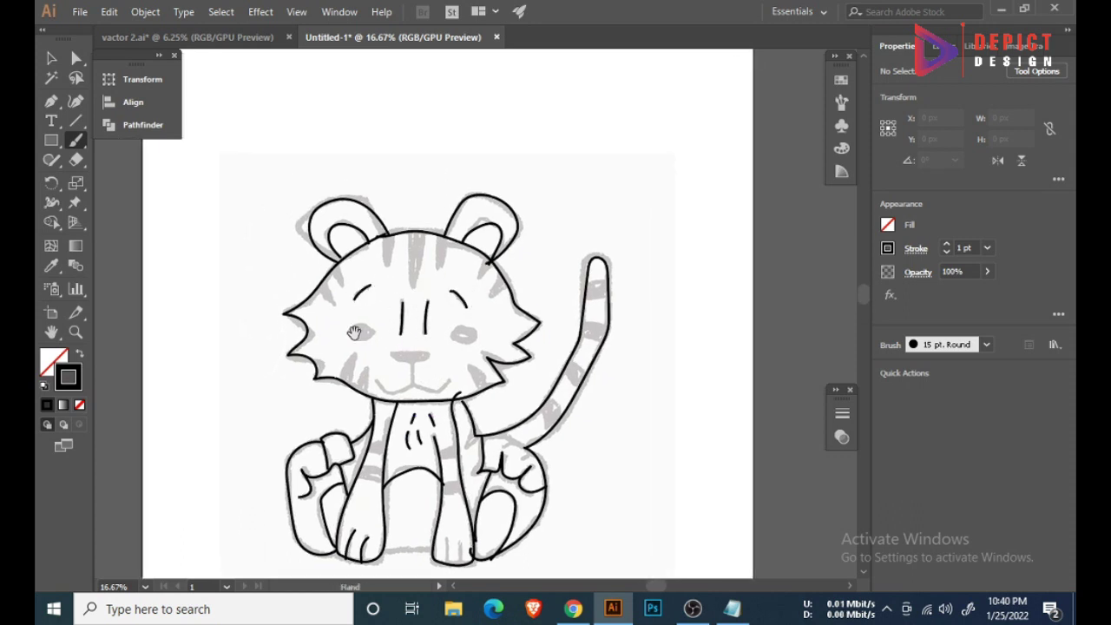
pyautogui.moveTo(354, 333); pyautogui.dragTo(411, 341)
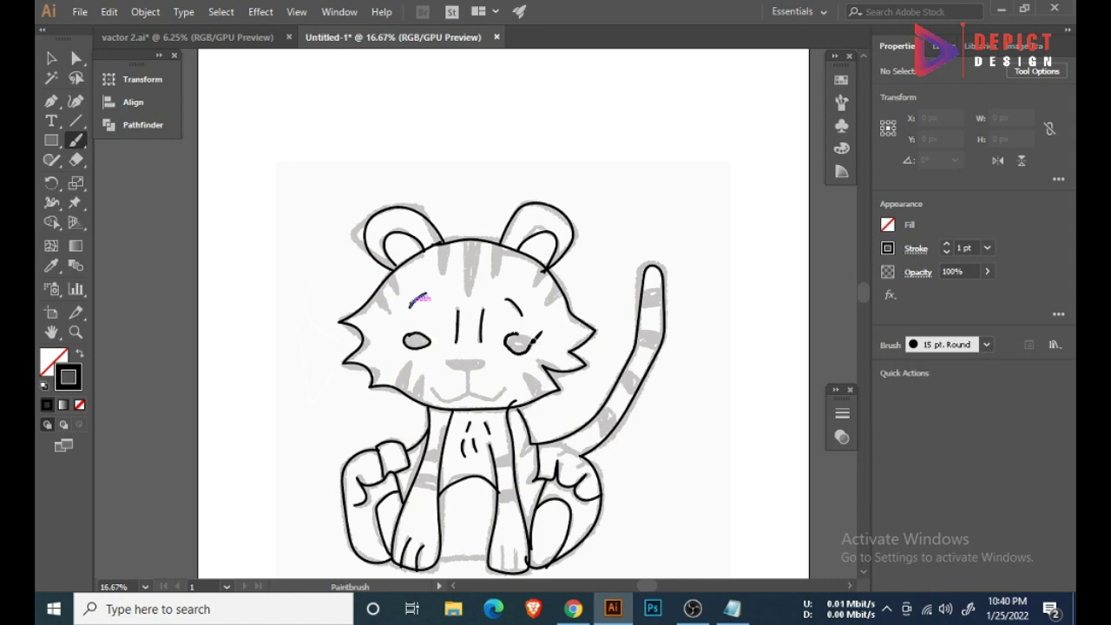
pyautogui.hotkey('ctrl', 'z')
pyautogui.scroll(-1, 434, 321)
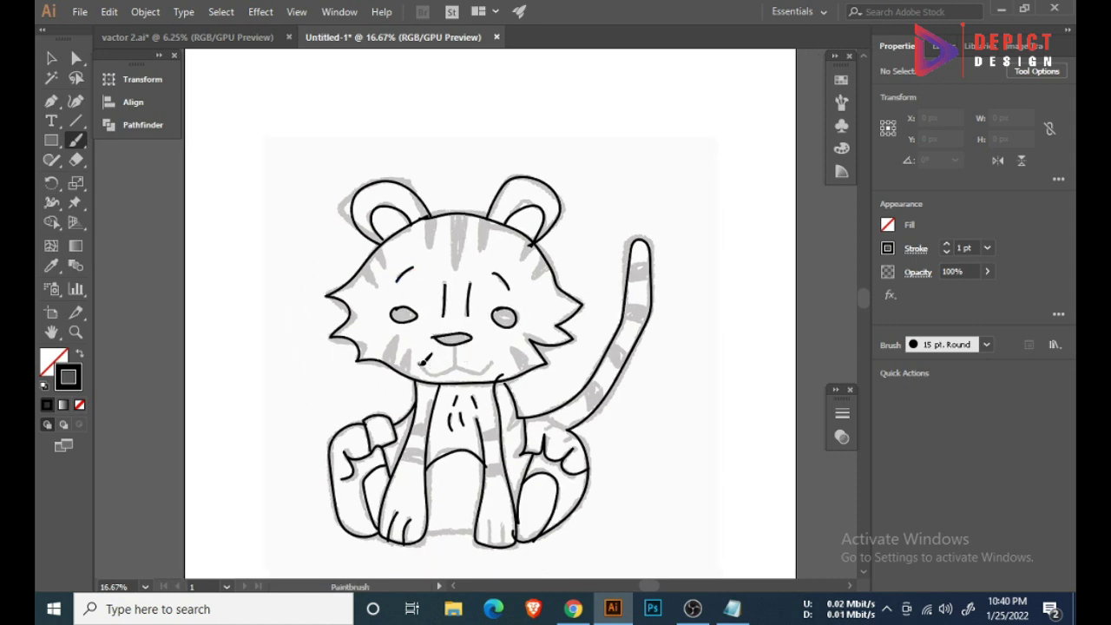
pyautogui.moveTo(453, 356); pyautogui.dragTo(497, 361)
pyautogui.scroll(-1, 434, 347)
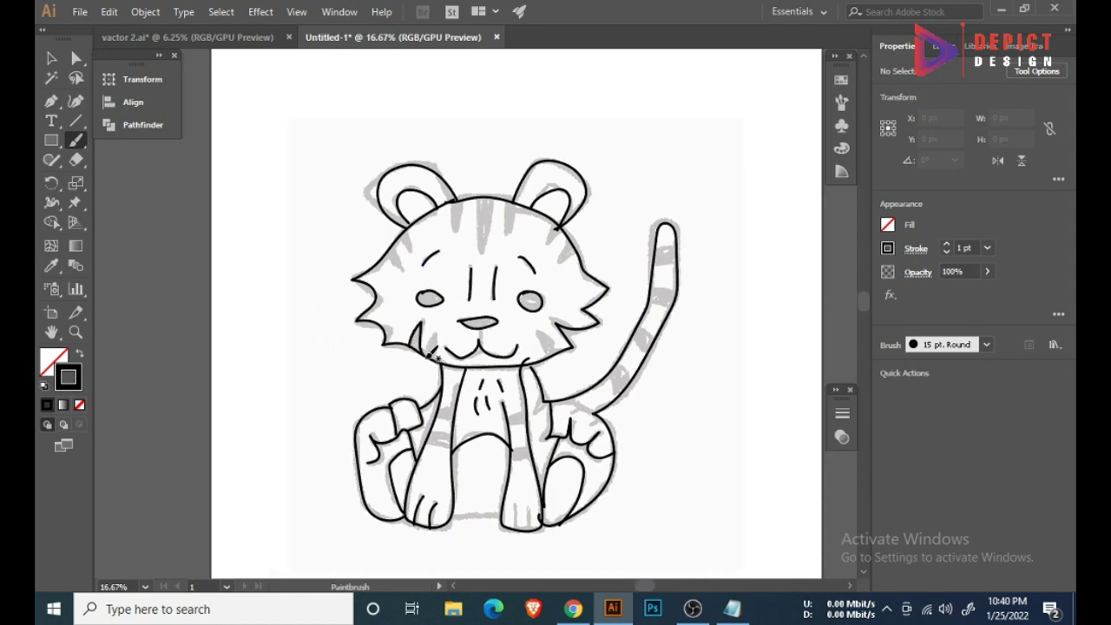
pyautogui.hscroll(2, 517, 356)
pyautogui.scroll(3, 435, 348)
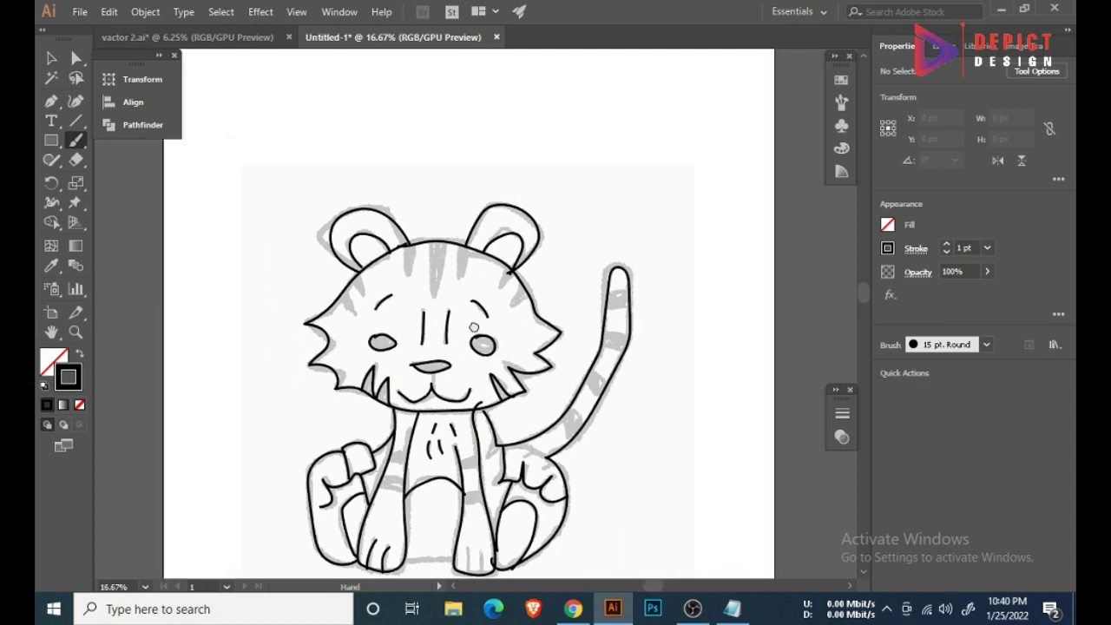
pyautogui.hscroll(-1, 371, 343)
pyautogui.moveTo(370, 318); pyautogui.dragTo(363, 332)
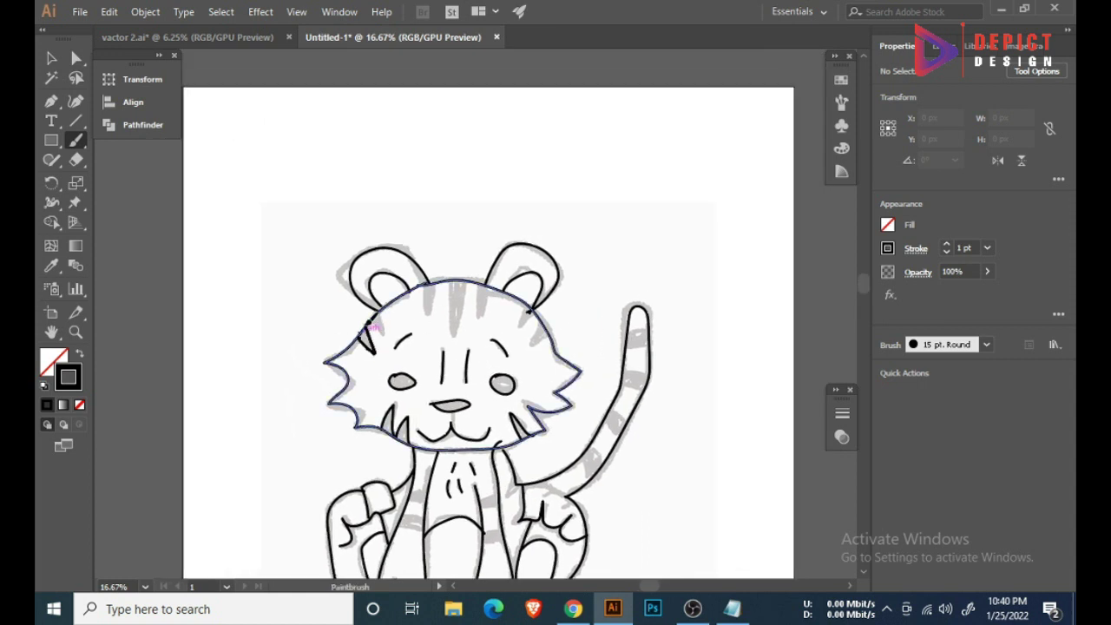
# - Trace the tail outline and paint a stripe and toe line on the leg
pyautogui.scroll(1, 418, 311)
pyautogui.hscroll(1, 418, 311)
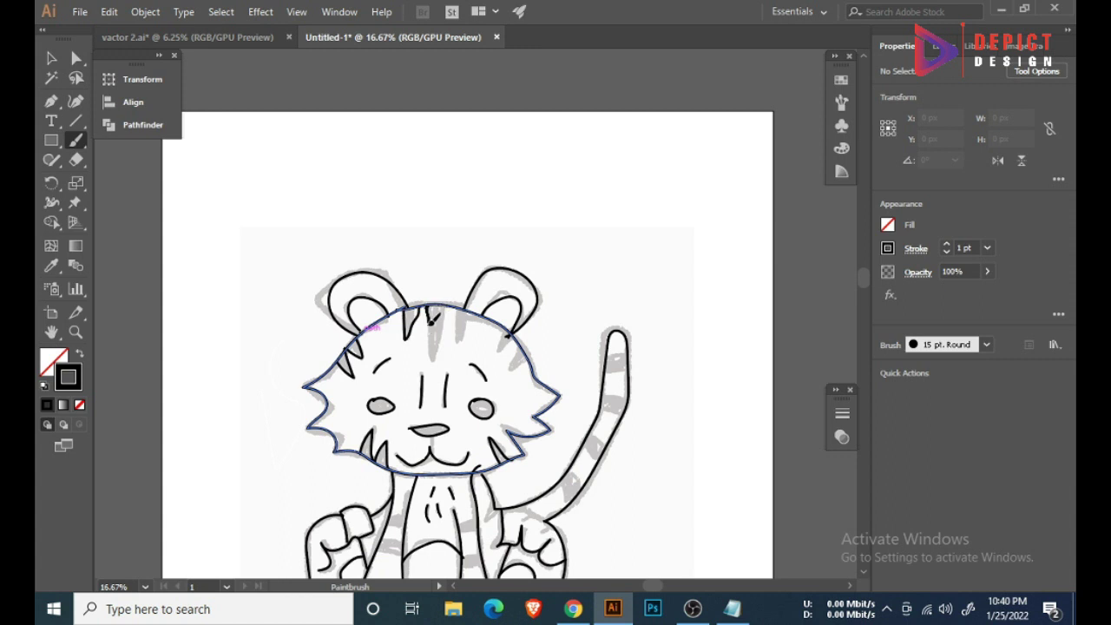
pyautogui.scroll(-1, 453, 301)
pyautogui.hscroll(1, 454, 301)
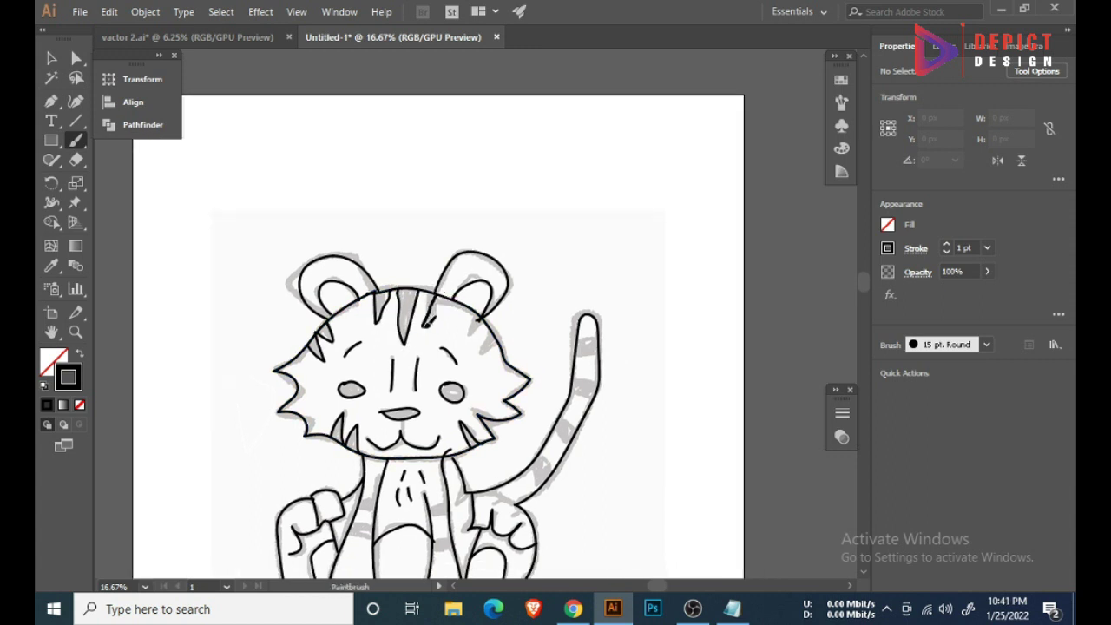
pyautogui.scroll(-1, 449, 295)
pyautogui.hscroll(1, 449, 295)
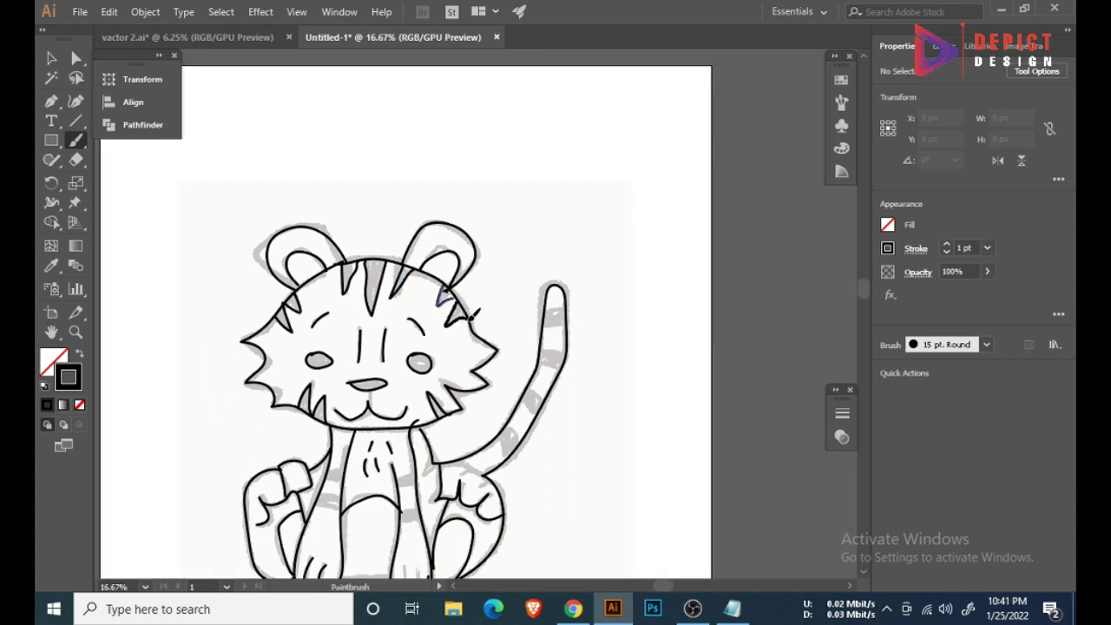
pyautogui.scroll(-2, 471, 318)
pyautogui.hscroll(1, 471, 318)
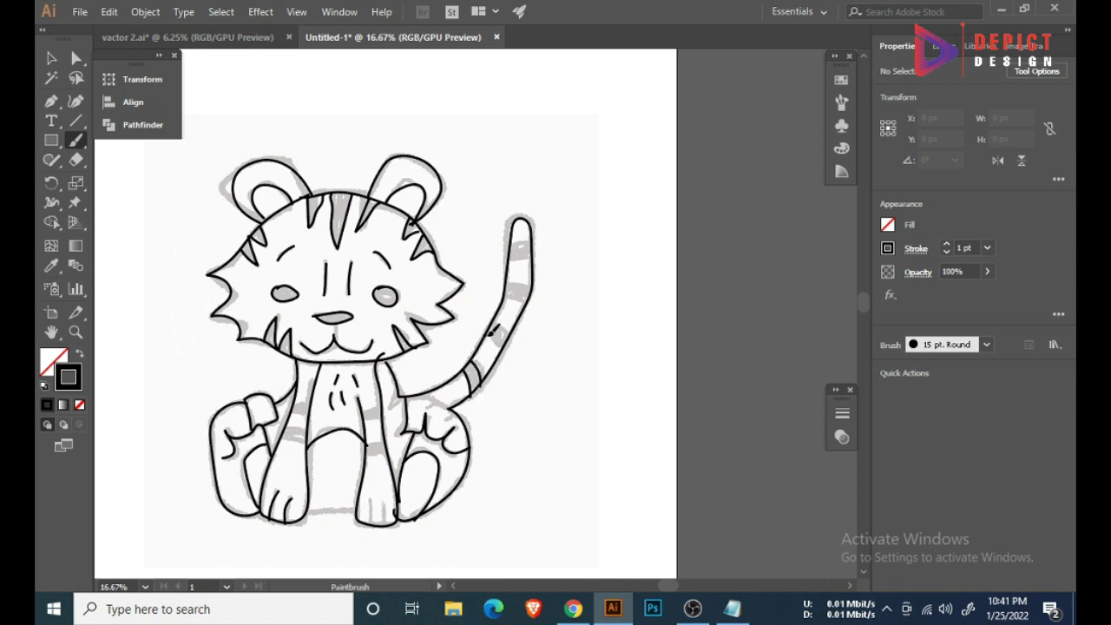
pyautogui.moveTo(491, 335); pyautogui.dragTo(501, 327)
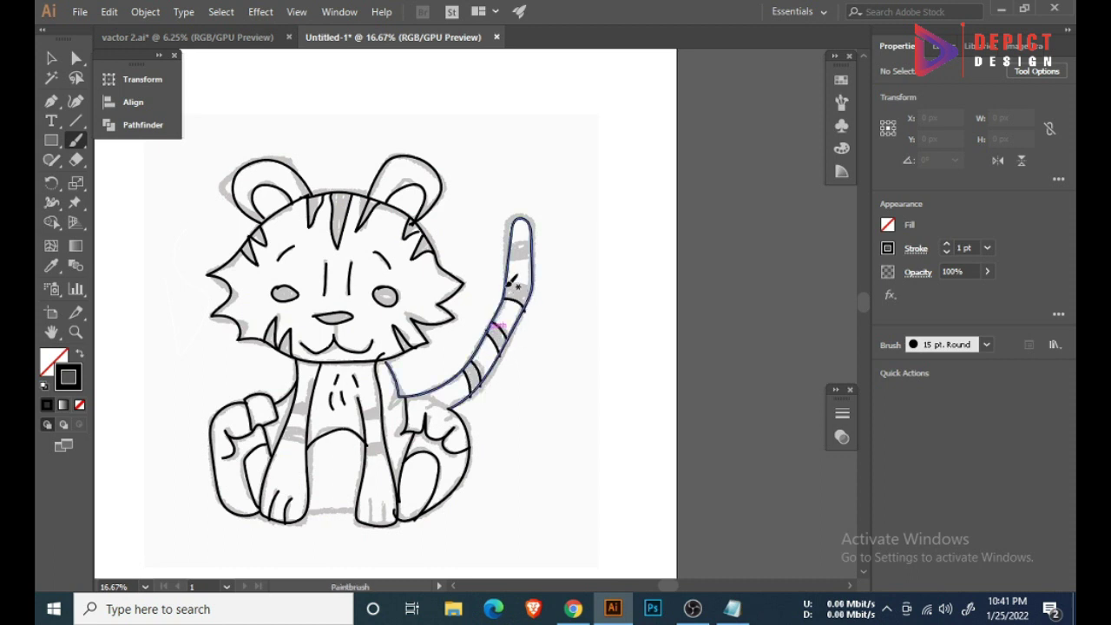
pyautogui.scroll(-2, 517, 256)
pyautogui.hscroll(-2, 517, 257)
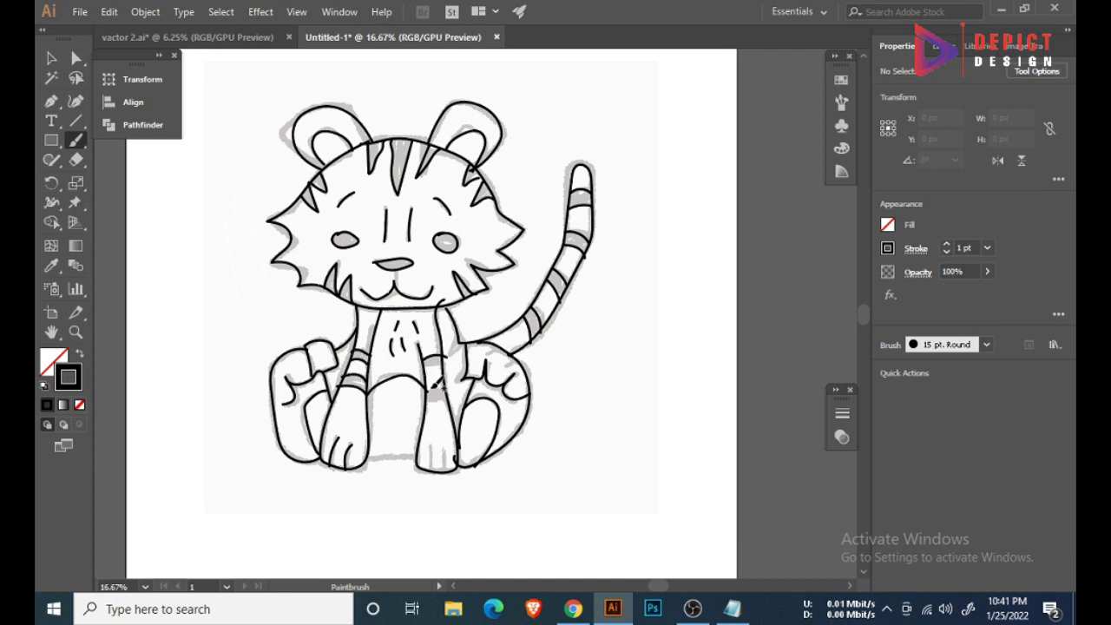
pyautogui.moveTo(428, 396); pyautogui.dragTo(446, 401)
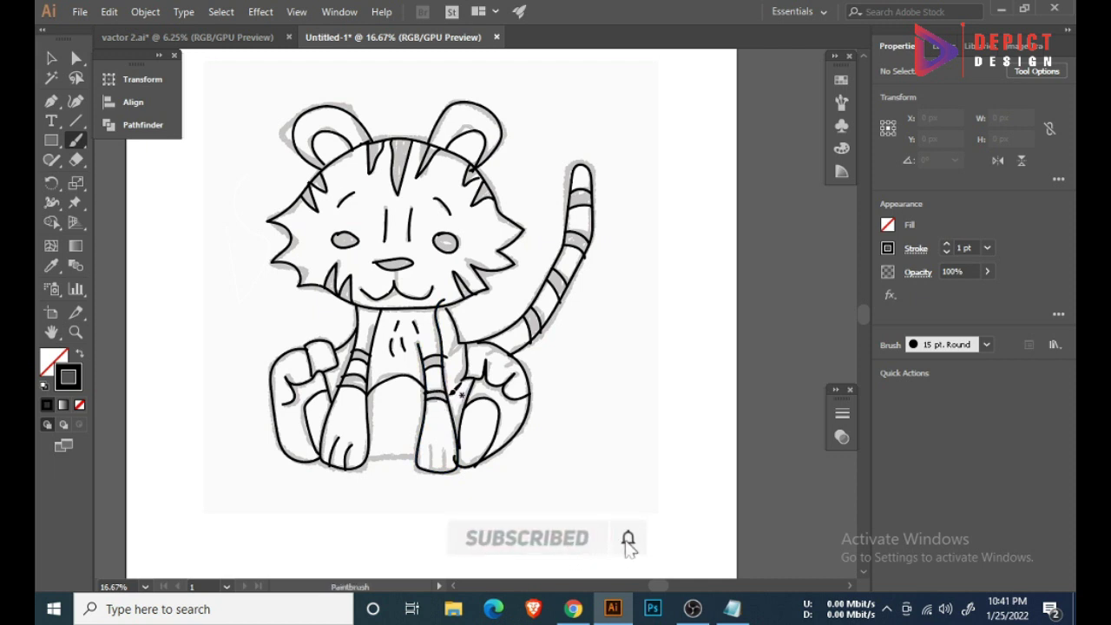
pyautogui.scroll(-2, 432, 408)
pyautogui.moveTo(426, 416); pyautogui.dragTo(431, 429)
pyautogui.scroll(2, 448, 432)
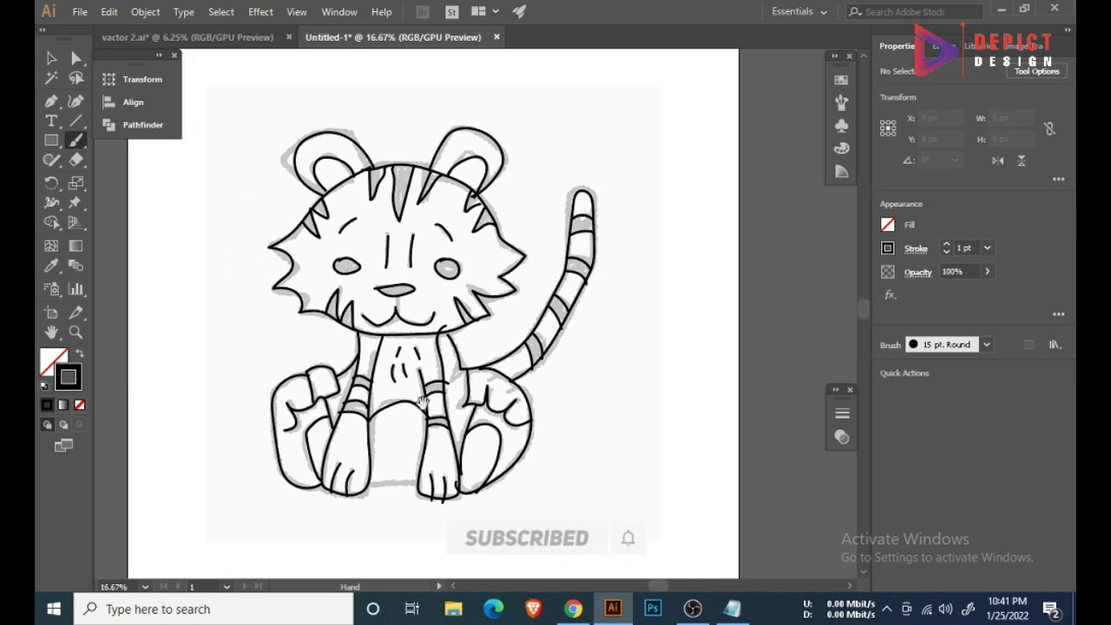
# - Move the reference sketch left off the artboard and the colour swatches onto its top-left
pyautogui.press('v')
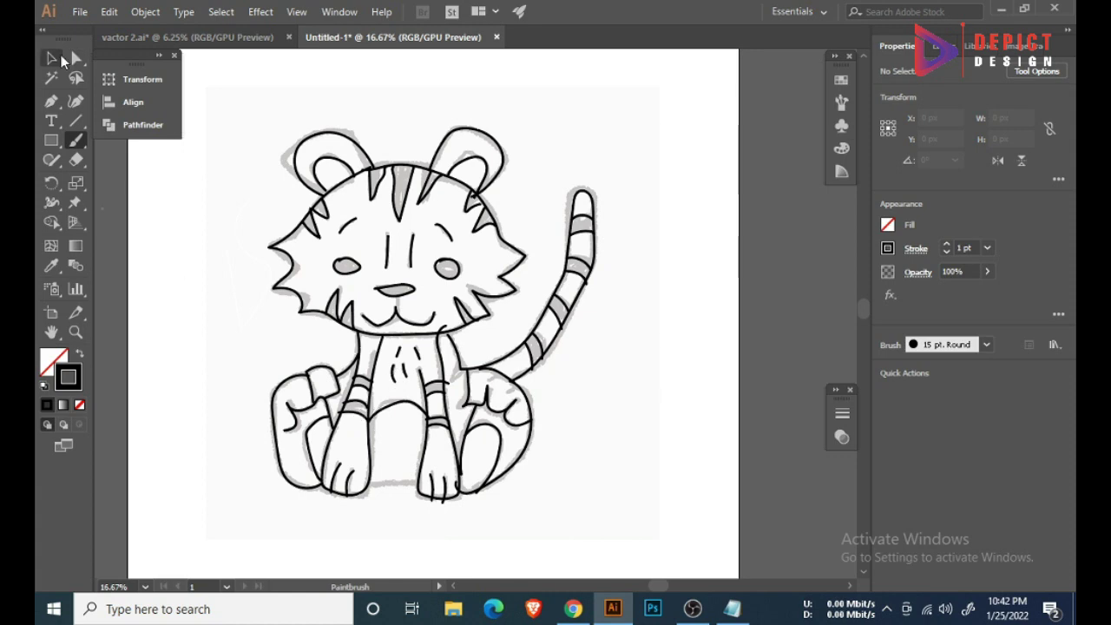
pyautogui.scroll(-2, 386, 156)
pyautogui.scroll(1, 377, 169)
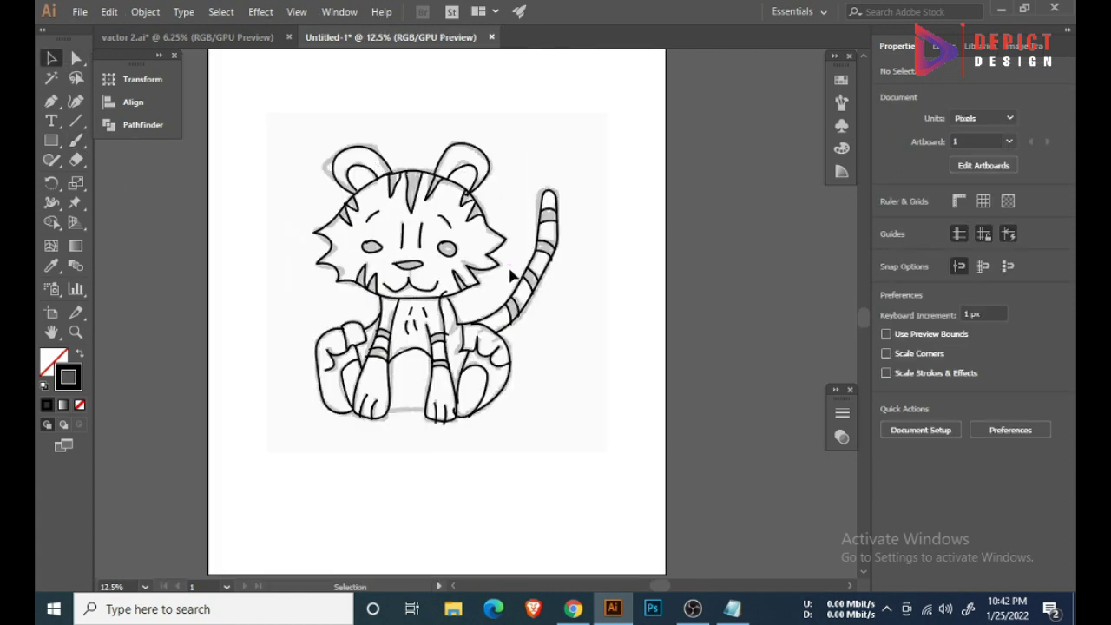
pyautogui.click(532, 353)
pyautogui.moveTo(607, 391); pyautogui.dragTo(174, 388)
pyautogui.scroll(-2, 611, 409)
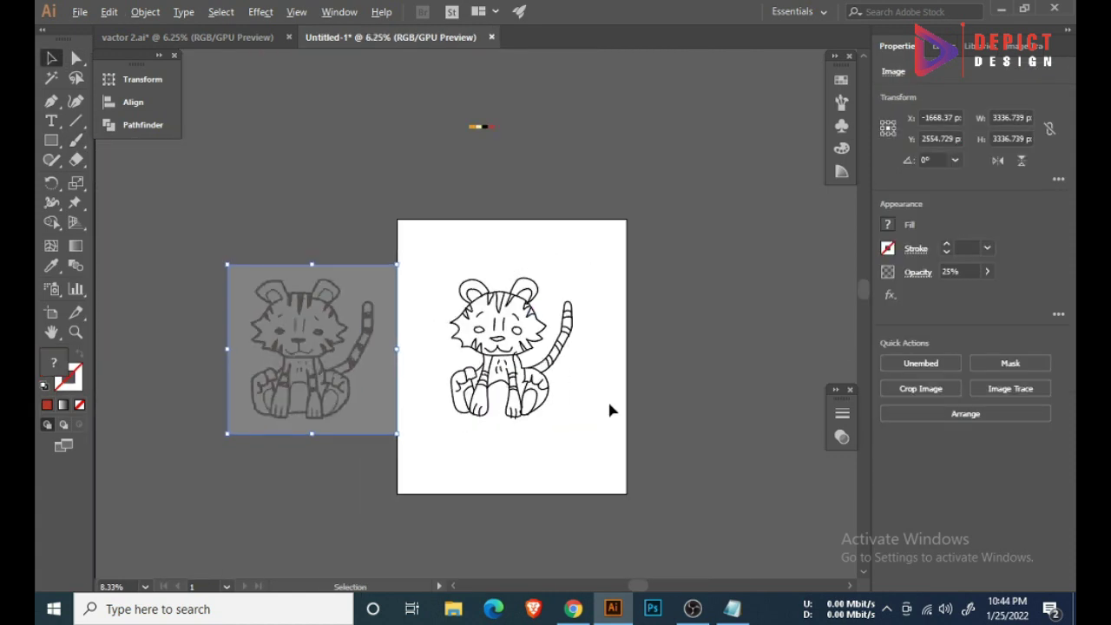
pyautogui.moveTo(480, 127); pyautogui.dragTo(426, 256)
pyautogui.click(521, 373)
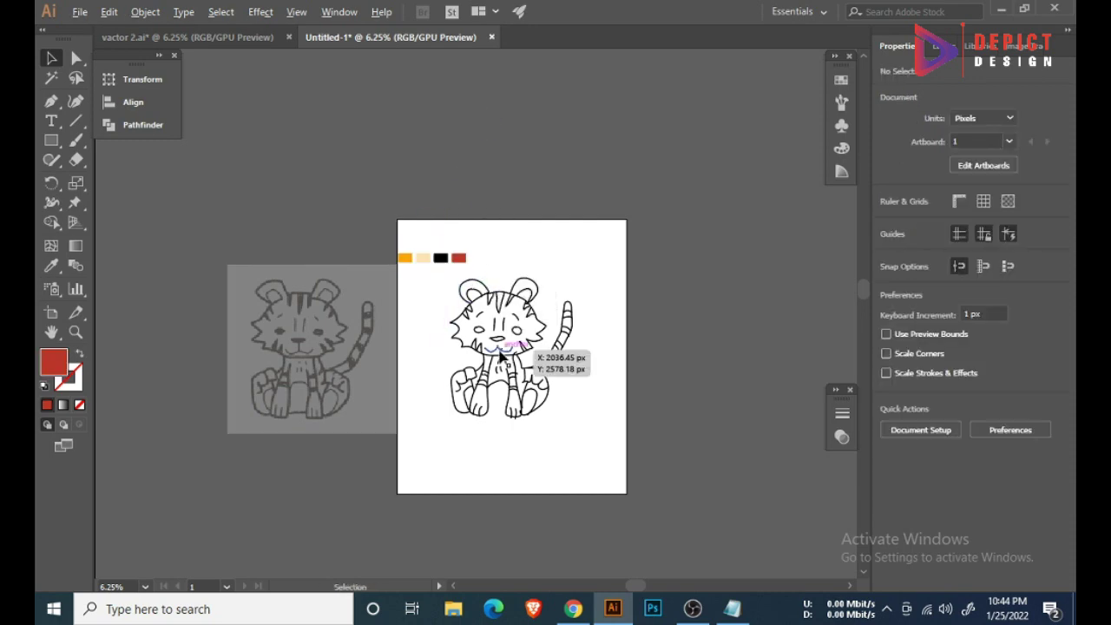
pyautogui.scroll(3, 535, 375)
pyautogui.scroll(4, 408, 276)
pyautogui.click(382, 250)
# - Drag the eye's notch anchors to smooth its top, undoing two unwanted moves
pyautogui.scroll(2, 310, 223)
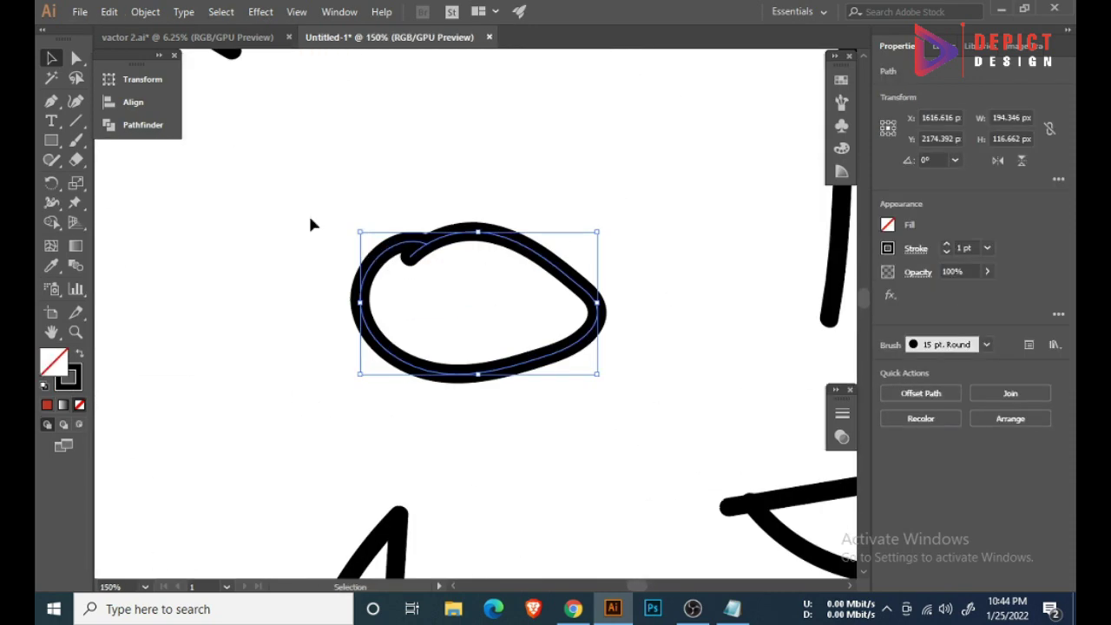
pyautogui.press('a')
pyautogui.scroll(2, 412, 254)
pyautogui.moveTo(413, 252); pyautogui.dragTo(450, 247)
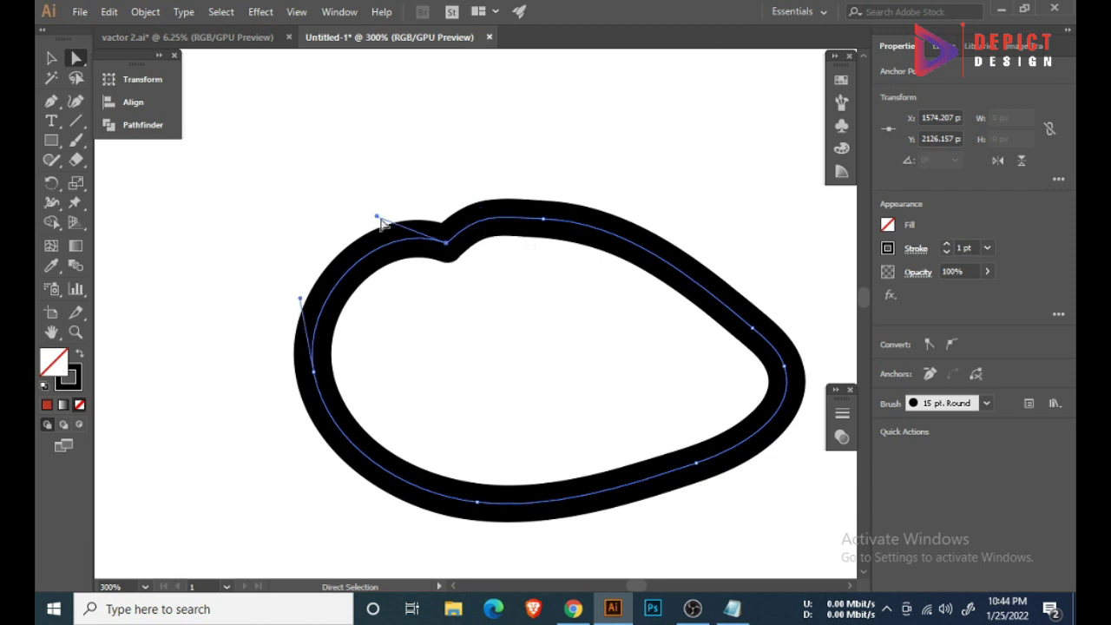
pyautogui.moveTo(379, 220); pyautogui.dragTo(345, 246)
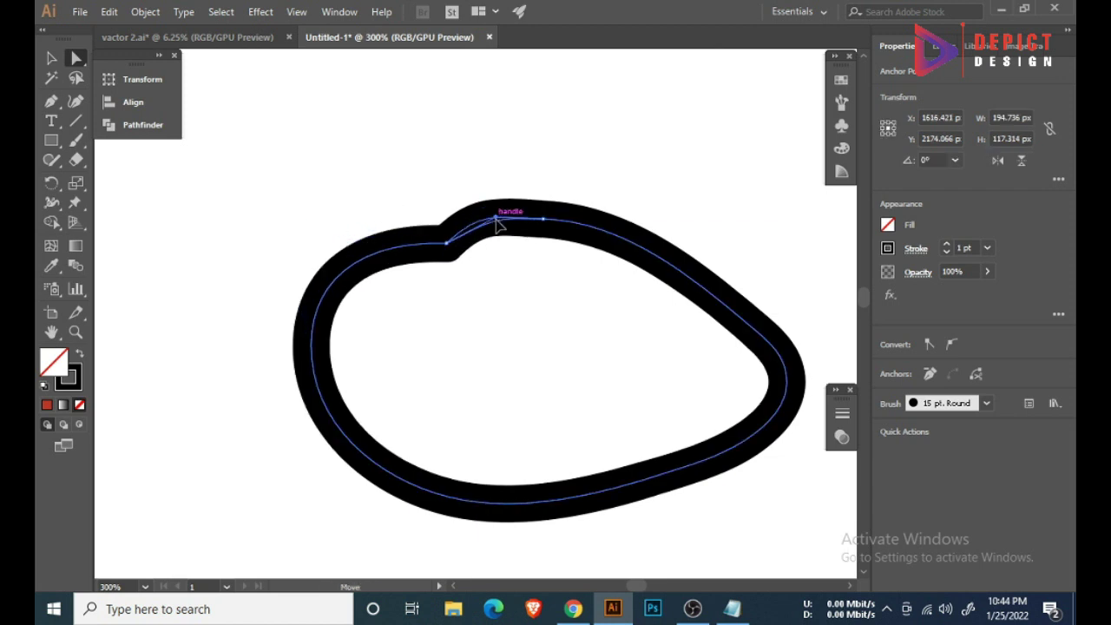
pyautogui.moveTo(486, 222)
pyautogui.mouseDown()
pyautogui.moveTo(443, 258)
pyautogui.moveTo(445, 228)
pyautogui.mouseUp()
pyautogui.click(442, 268)
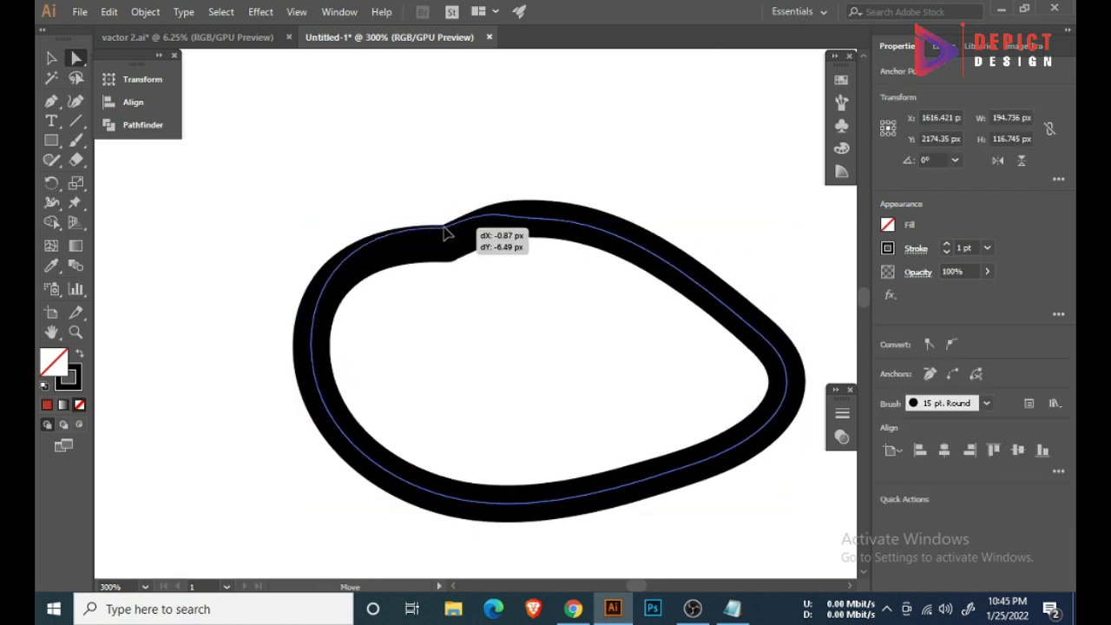
pyautogui.rightClick(445, 226)
pyautogui.click(471, 233)
pyautogui.rightClick(445, 244)
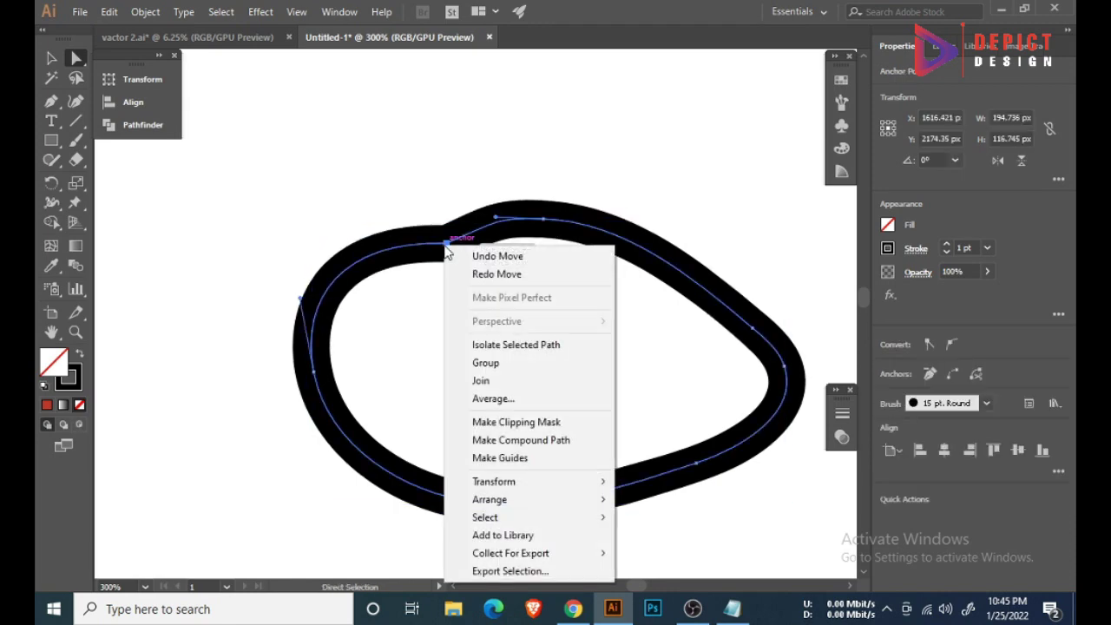
pyautogui.click(469, 252)
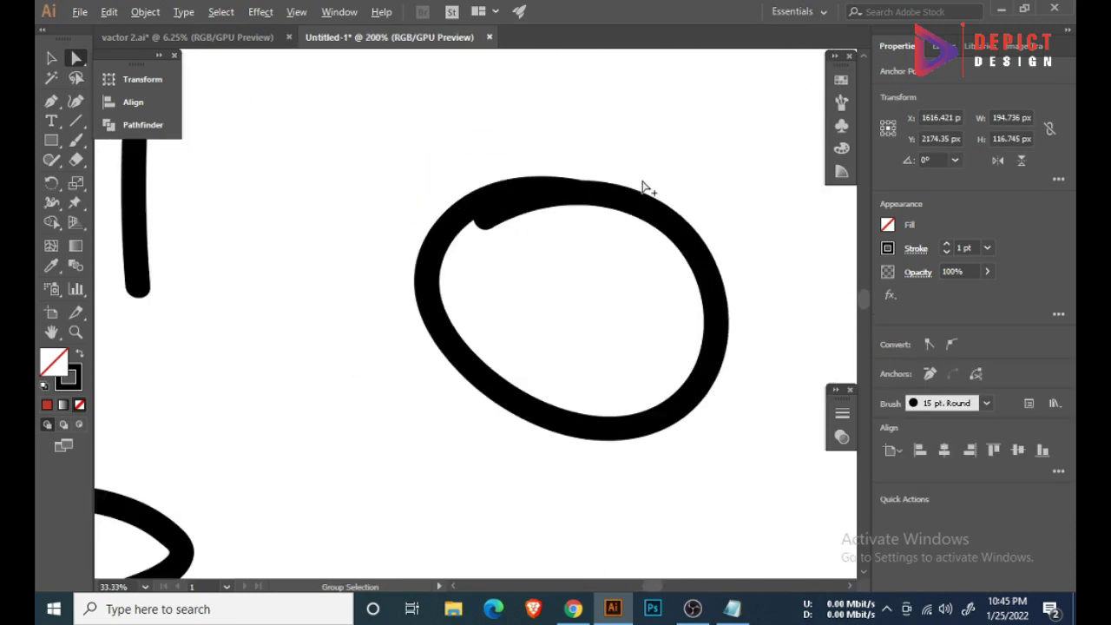
# - Slide the eye's open end along its top edge and flatten the right eye's lower left
pyautogui.moveTo(491, 224); pyautogui.dragTo(575, 198)
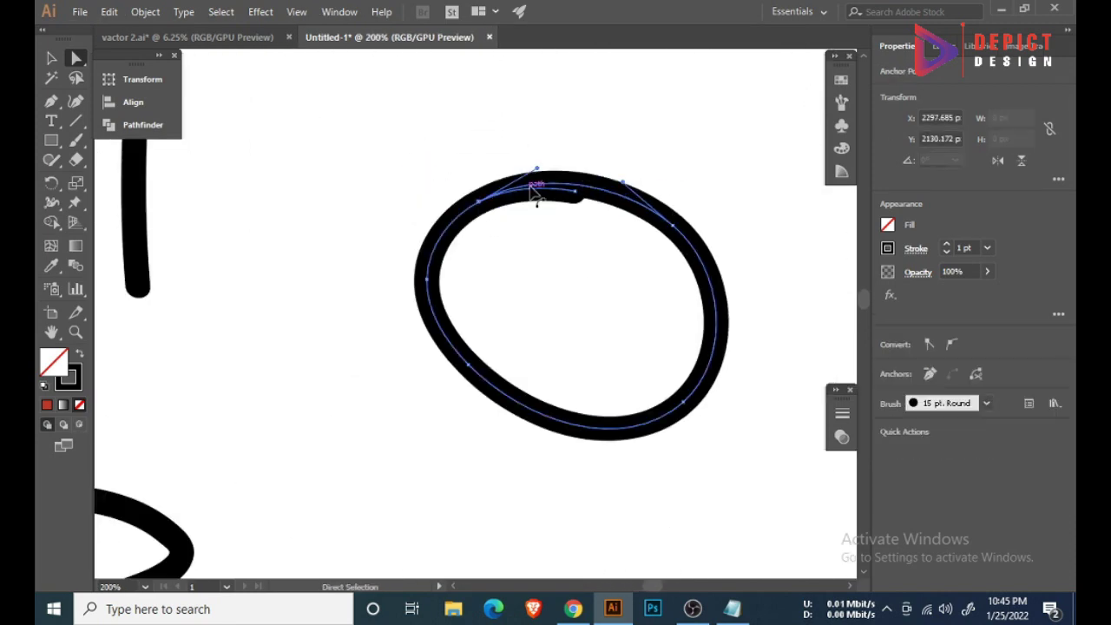
pyautogui.scroll(-7, 572, 235)
pyautogui.scroll(4, 565, 252)
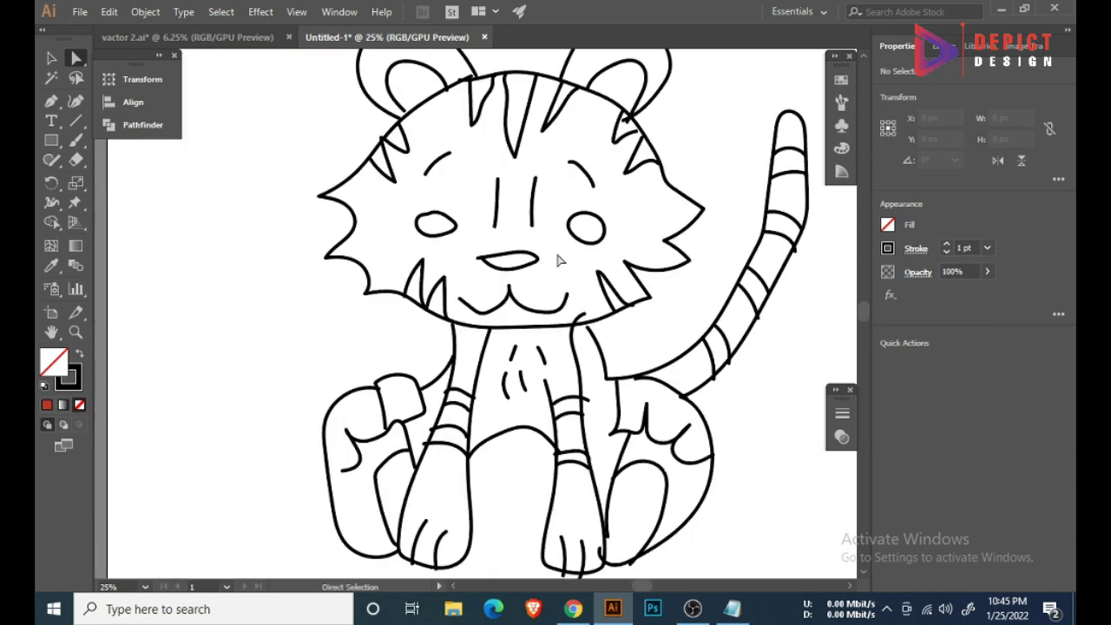
pyautogui.moveTo(573, 291)
pyautogui.mouseDown()
pyautogui.moveTo(603, 290)
pyautogui.moveTo(540, 269)
pyautogui.mouseUp()
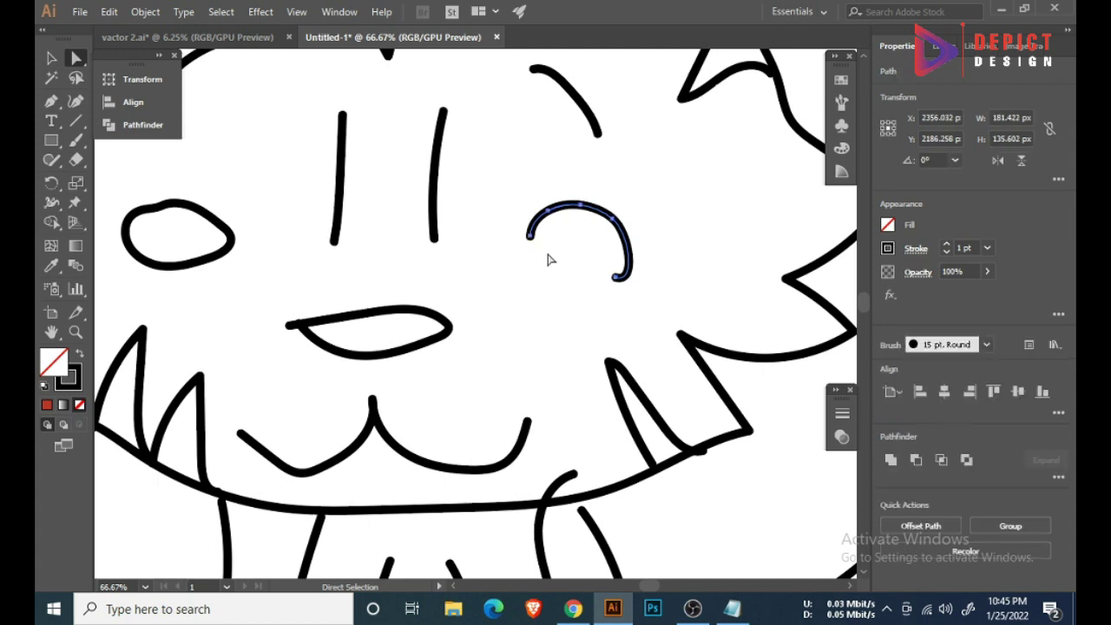
pyautogui.click(571, 321)
# - Nudge the right eye left and reflect it to match the left eye
pyautogui.scroll(-3, 544, 287)
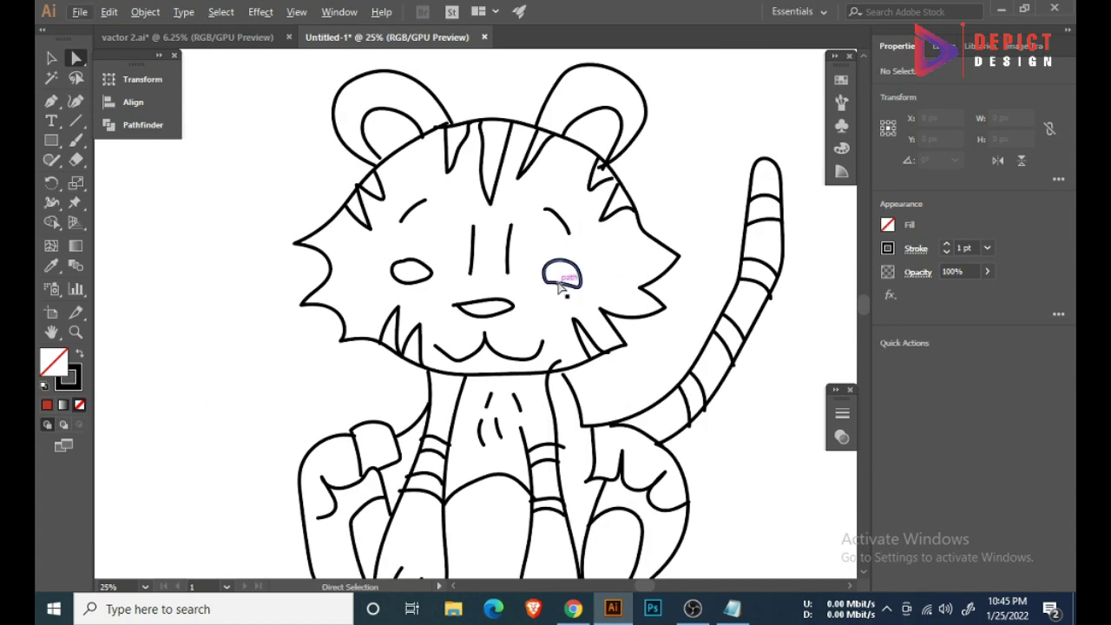
pyautogui.press('v')
pyautogui.click(546, 261)
pyautogui.moveTo(555, 270); pyautogui.dragTo(549, 268)
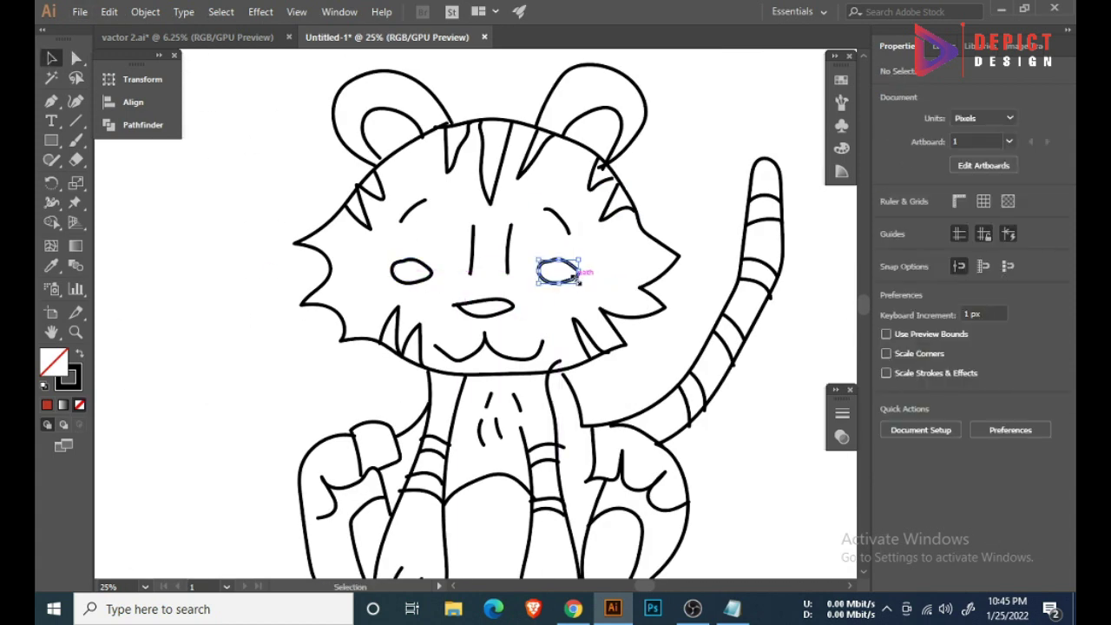
pyautogui.rightClick(573, 258)
pyautogui.click(738, 412)
pyautogui.click(744, 444)
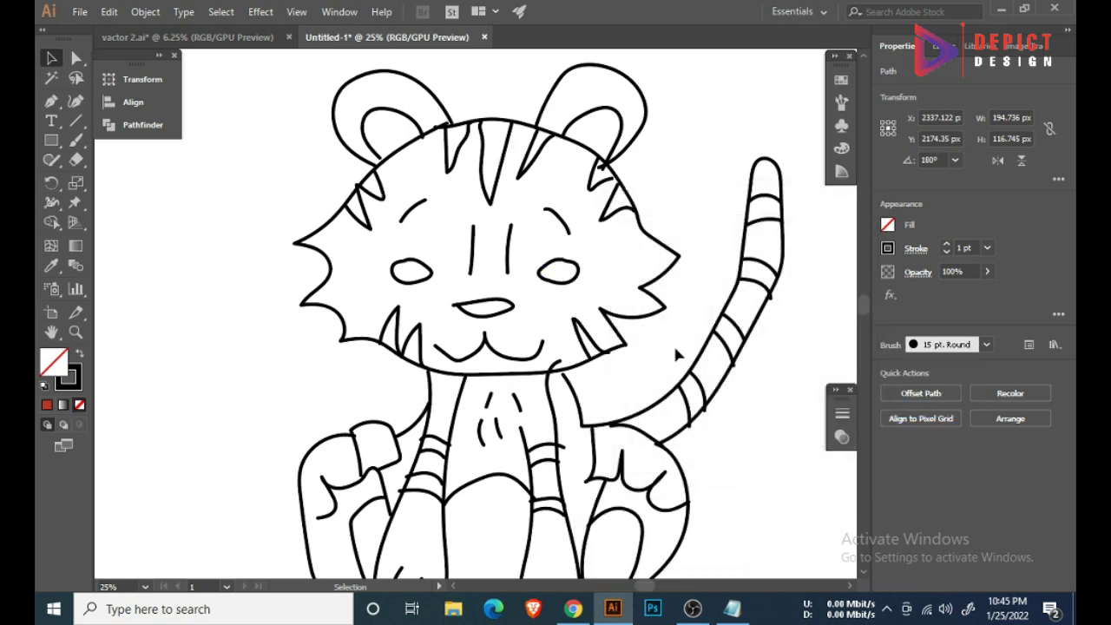
pyautogui.click(539, 343)
# - Reshape the left end of the nose by dragging its anchor with Direct Selection
pyautogui.click(464, 304)
pyautogui.scroll(5, 463, 300)
pyautogui.press('a')
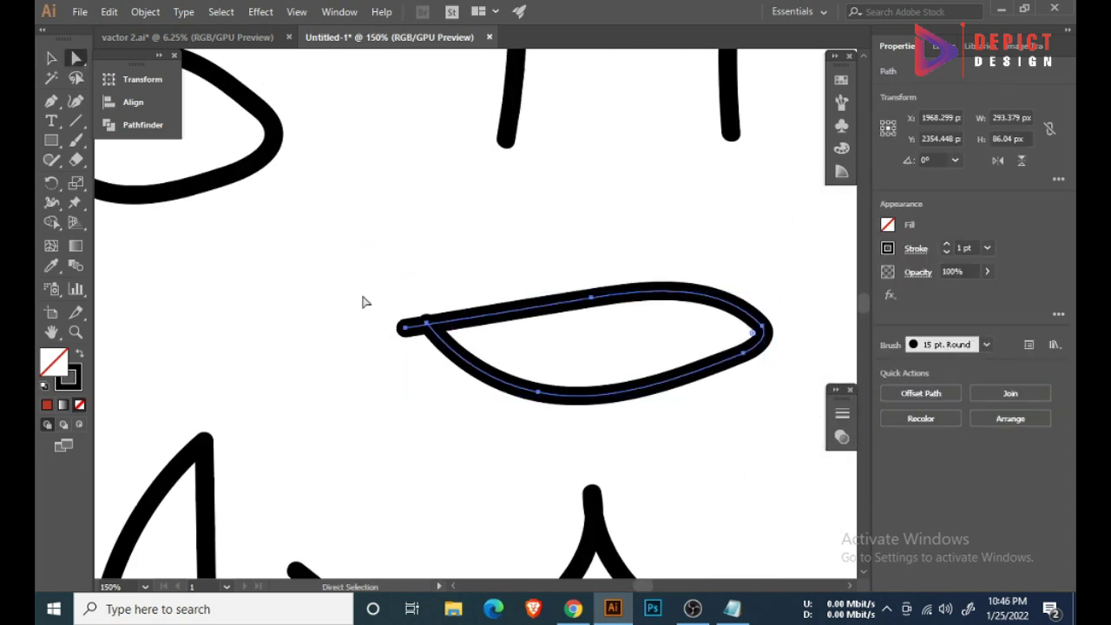
pyautogui.moveTo(406, 330); pyautogui.dragTo(426, 325)
pyautogui.click(500, 282)
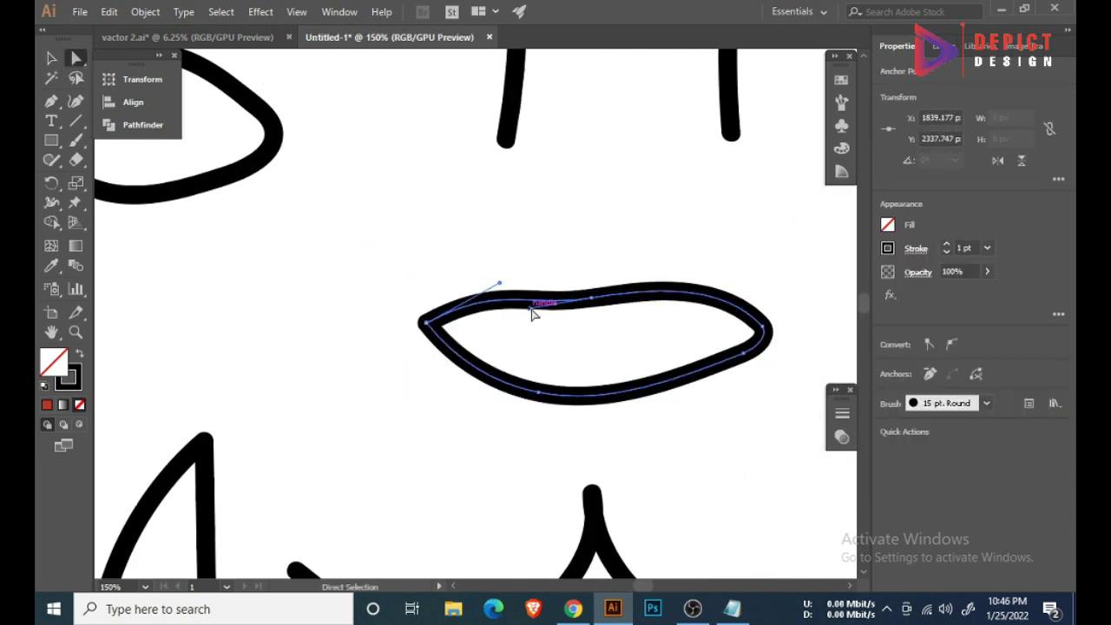
pyautogui.scroll(-3, 421, 242)
pyautogui.scroll(2, 447, 318)
pyautogui.click(467, 347)
# - Replace the old mouth line with a new Pen-drawn smile curve and taper its width
pyautogui.press('v')
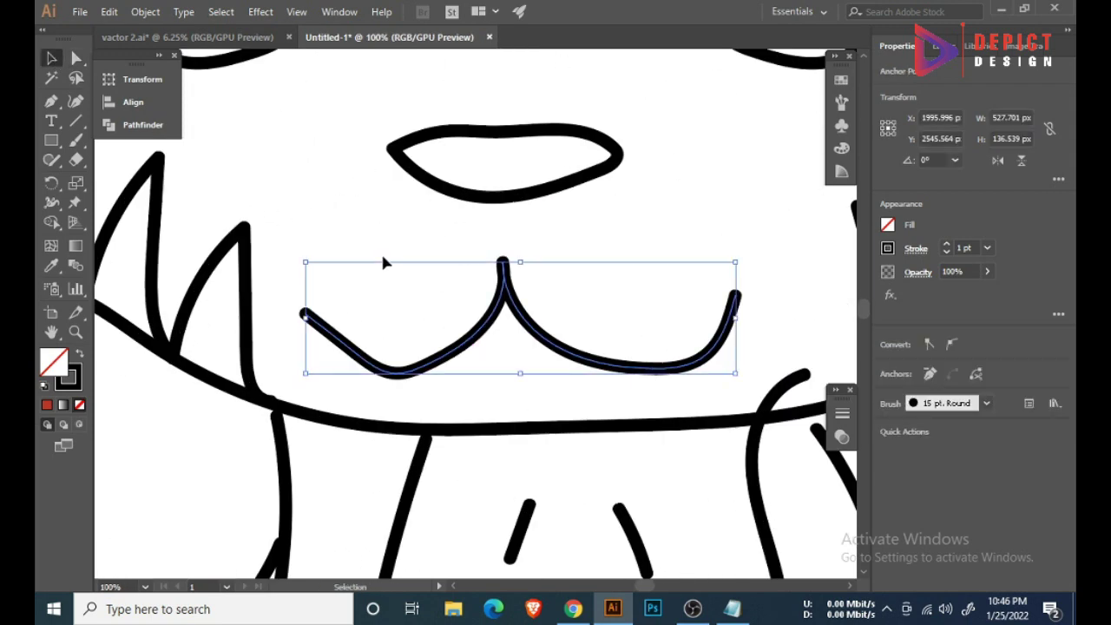
pyautogui.press('Delete')
pyautogui.press('p')
pyautogui.click(328, 313)
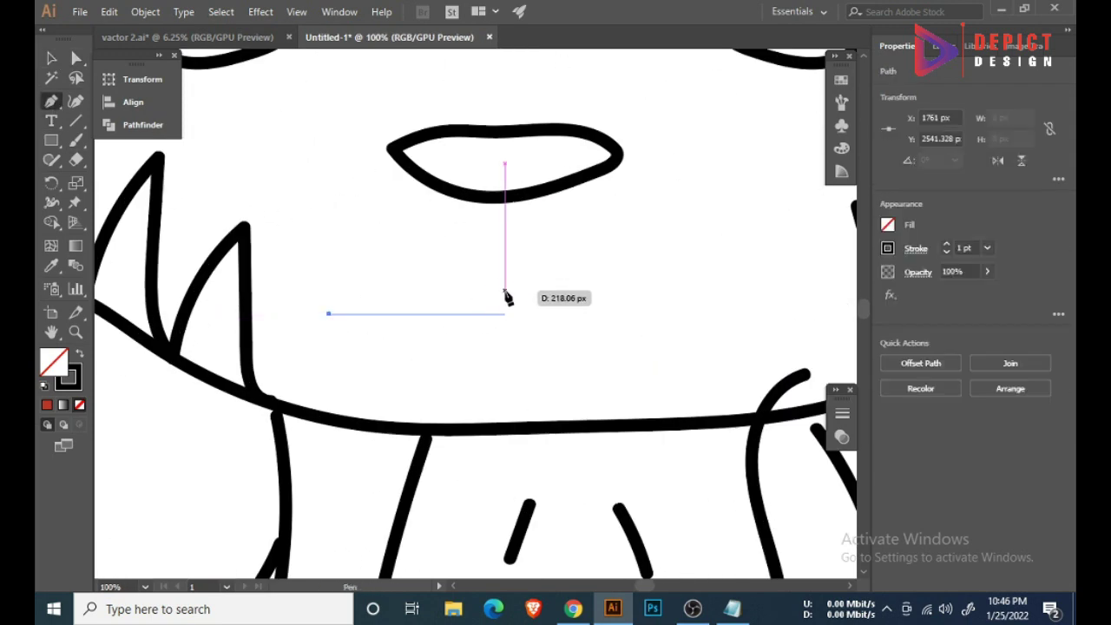
pyautogui.moveTo(507, 268); pyautogui.dragTo(533, 179)
pyautogui.press('v')
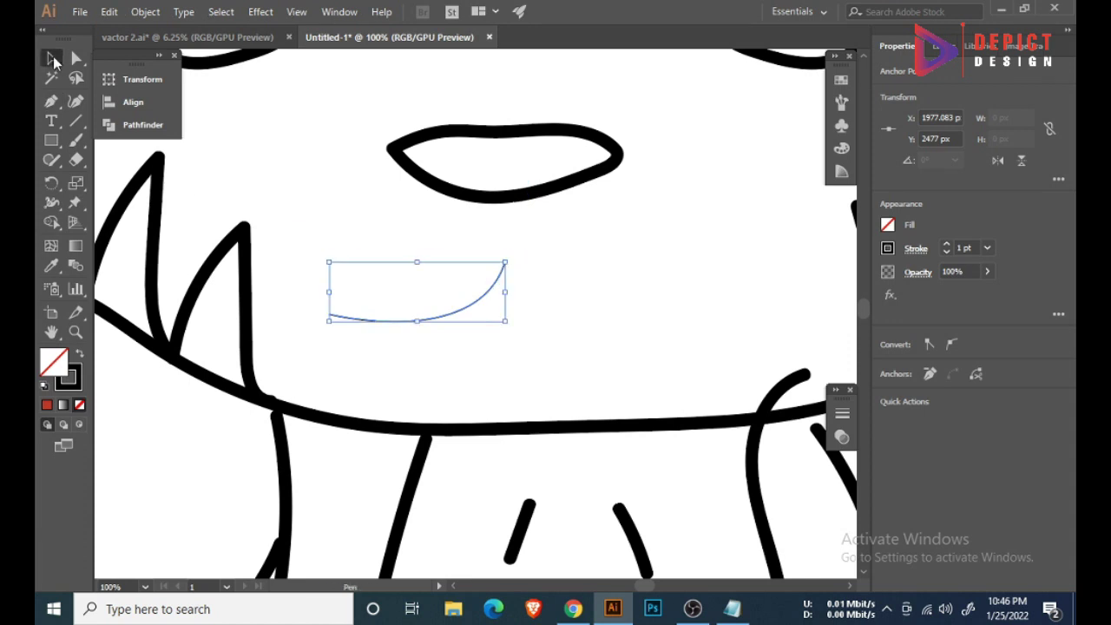
pyautogui.hotkey('shift', 'w')
pyautogui.moveTo(330, 320)
pyautogui.mouseDown()
pyautogui.moveTo(337, 344)
pyautogui.moveTo(333, 325)
pyautogui.mouseUp()
pyautogui.click(916, 249)
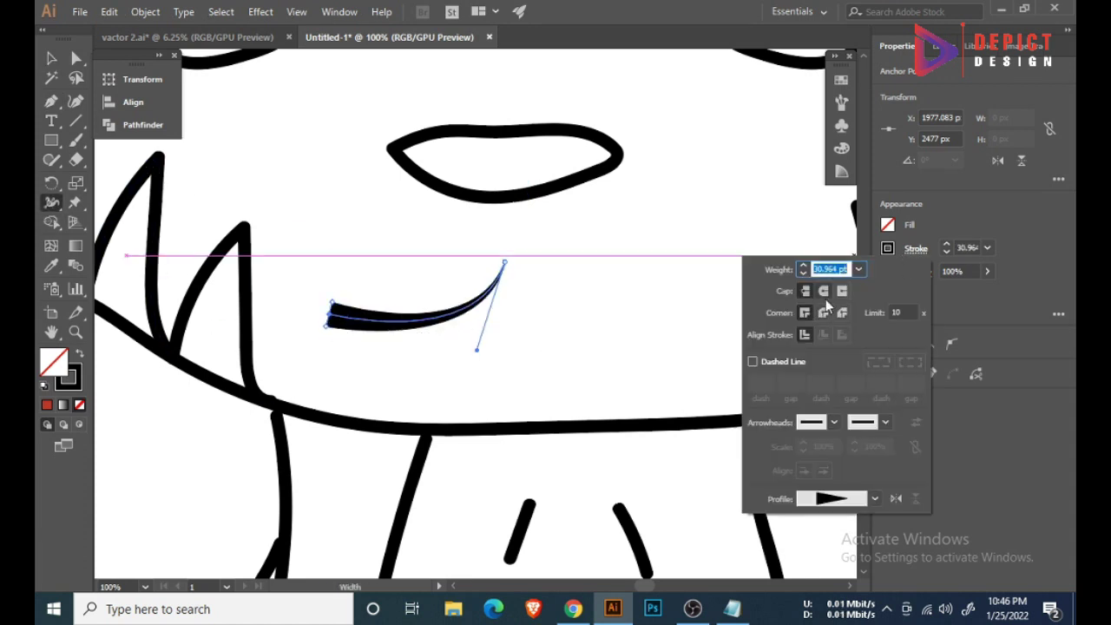
# - Reflect-copy the mouth curve beside the original and reshape the right curve's arc
pyautogui.press('v')
pyautogui.click(395, 220)
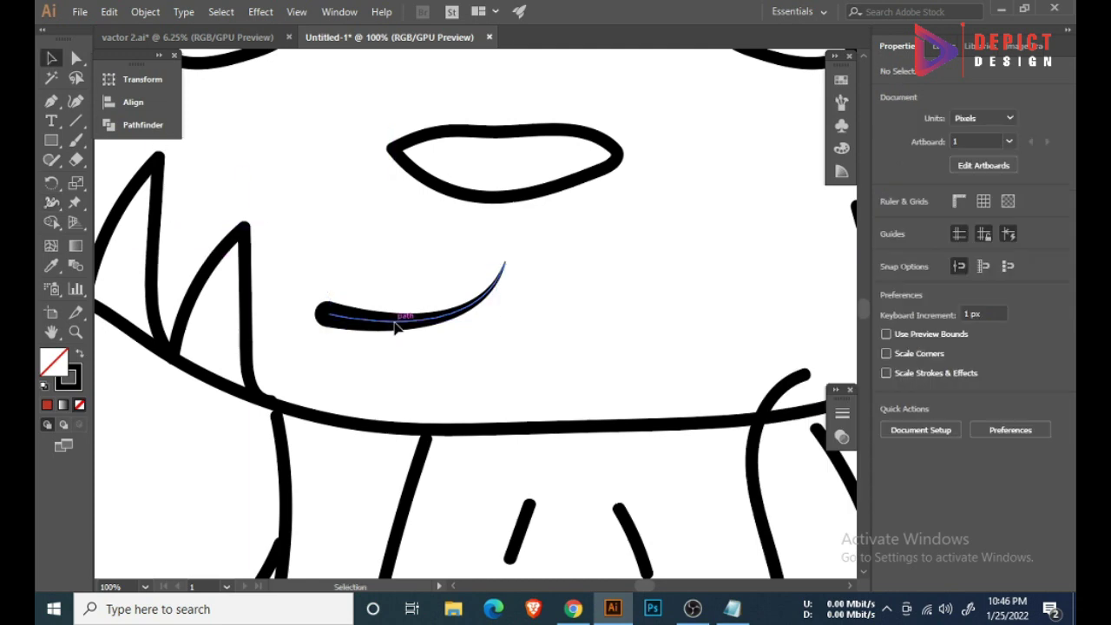
pyautogui.rightClick(425, 319)
pyautogui.click(640, 405)
pyautogui.click(558, 409)
pyautogui.moveTo(323, 295)
pyautogui.mouseDown()
pyautogui.moveTo(511, 295)
pyautogui.moveTo(473, 234)
pyautogui.mouseUp()
pyautogui.scroll(-3, 518, 360)
pyautogui.scroll(3, 486, 287)
pyautogui.press('a')
pyautogui.click(477, 269)
pyautogui.click(427, 357)
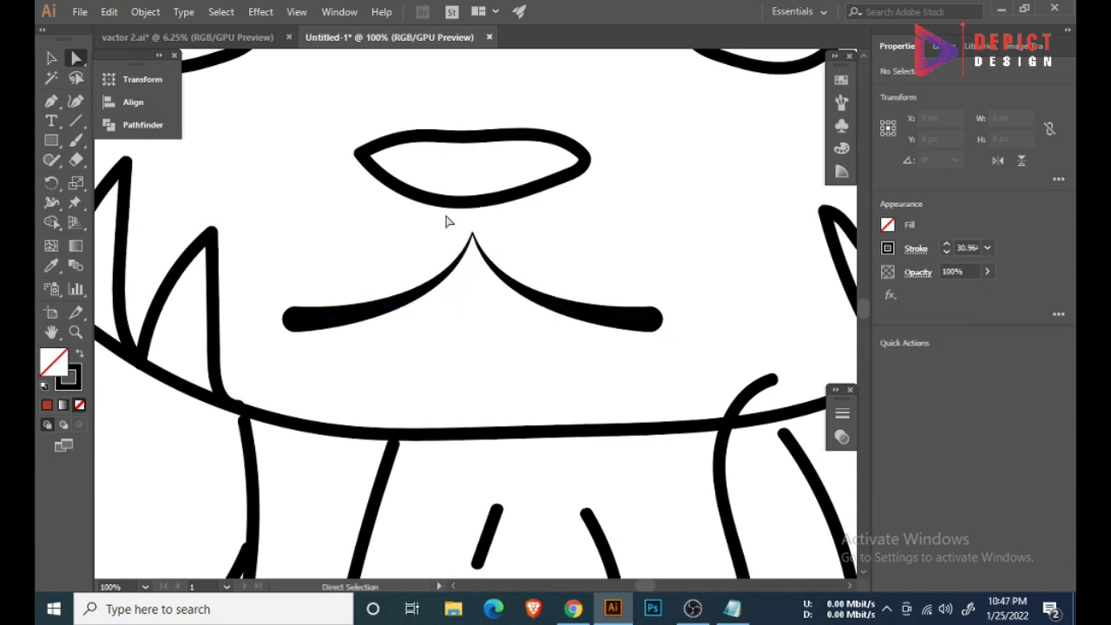
pyautogui.click(472, 233)
pyautogui.moveTo(501, 320); pyautogui.dragTo(507, 367)
# - Delete the left curve and reflect-copy the right curve into its place, completing the mouth
pyautogui.press('v')
pyautogui.click(426, 293)
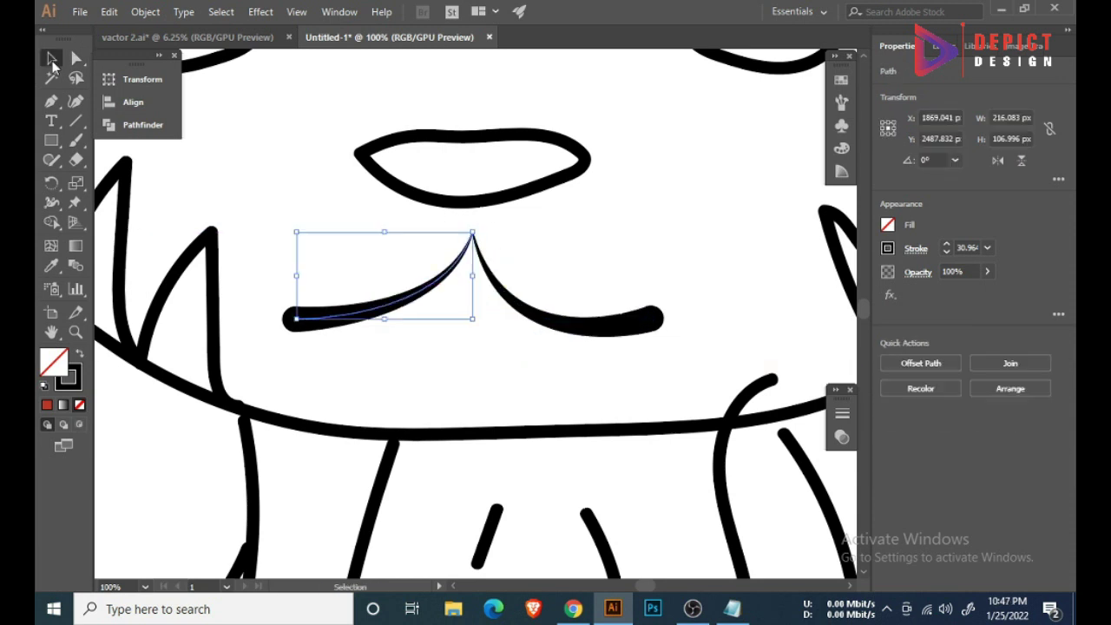
pyautogui.press('Delete')
pyautogui.click(521, 311)
pyautogui.rightClick(539, 252)
pyautogui.click(716, 416)
pyautogui.click(662, 443)
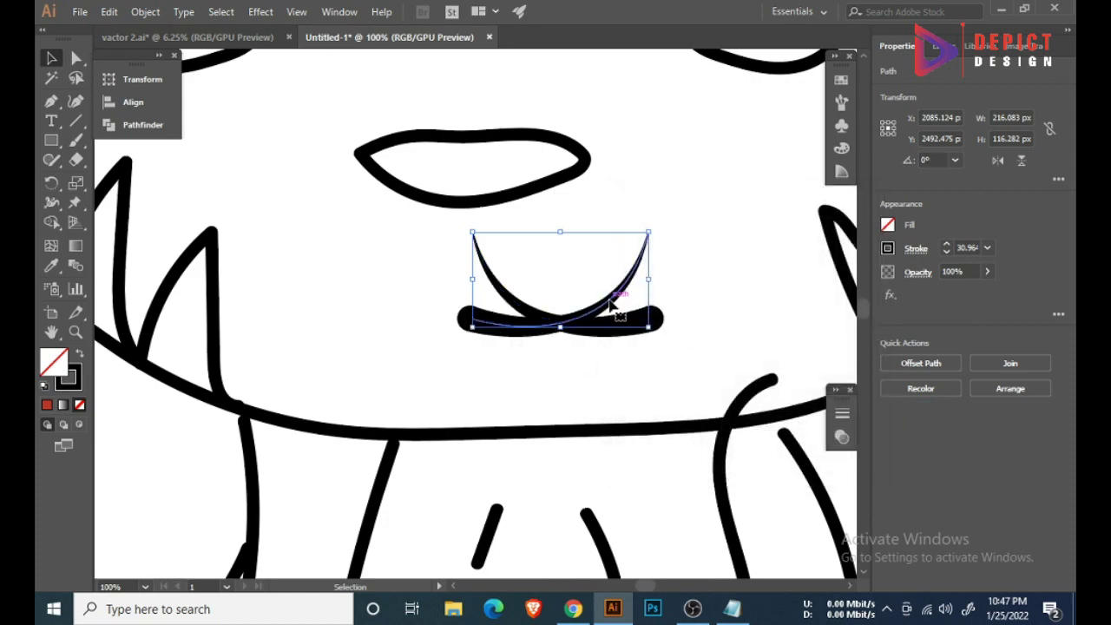
pyautogui.moveTo(608, 304); pyautogui.dragTo(430, 296)
pyautogui.click(461, 355)
# - Check the finished mouth and select a body stroke below the head for anchor editing
pyautogui.scroll(-4, 461, 355)
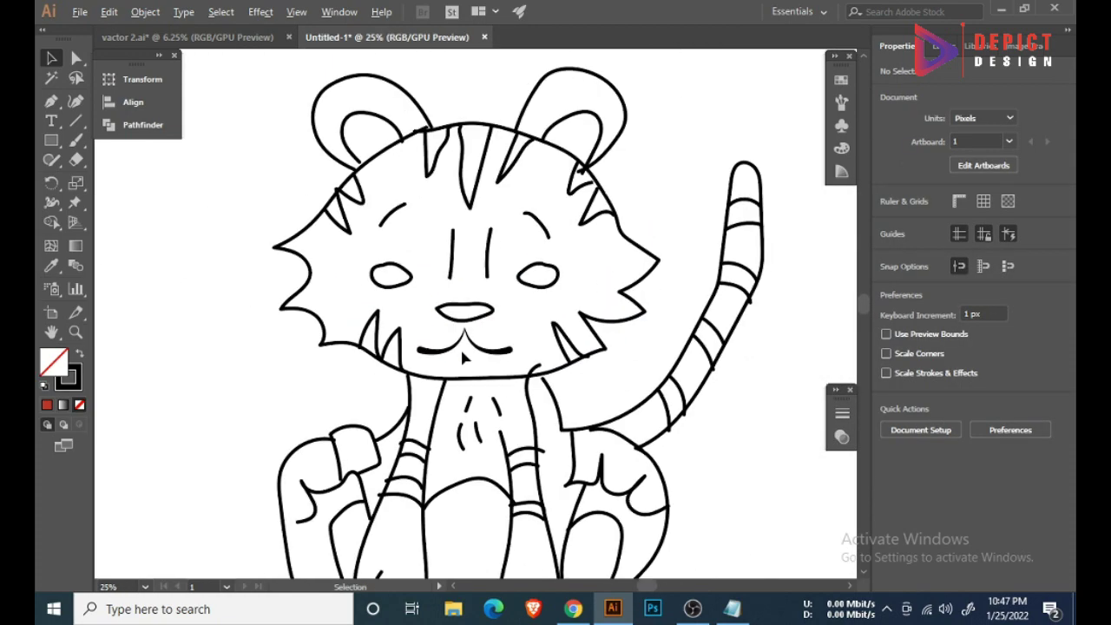
pyautogui.scroll(-1, 460, 346)
pyautogui.scroll(8, 460, 341)
pyautogui.click(461, 348)
pyautogui.scroll(-8, 486, 338)
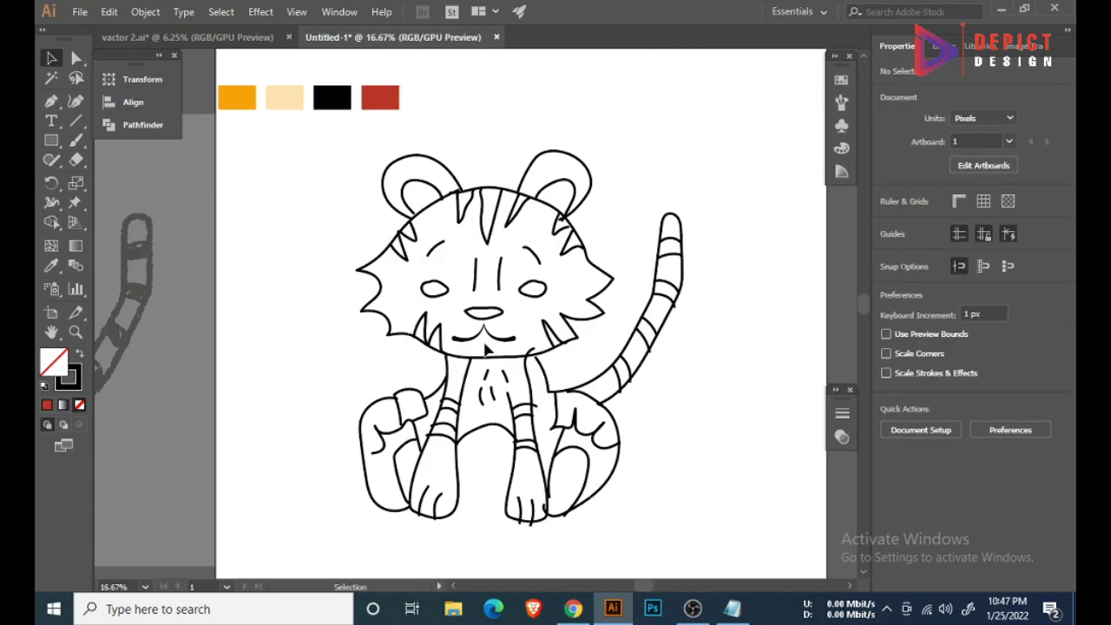
pyautogui.scroll(-1, 487, 348)
pyautogui.scroll(5, 384, 363)
pyautogui.scroll(3, 384, 363)
pyautogui.press('a')
pyautogui.click(418, 330)
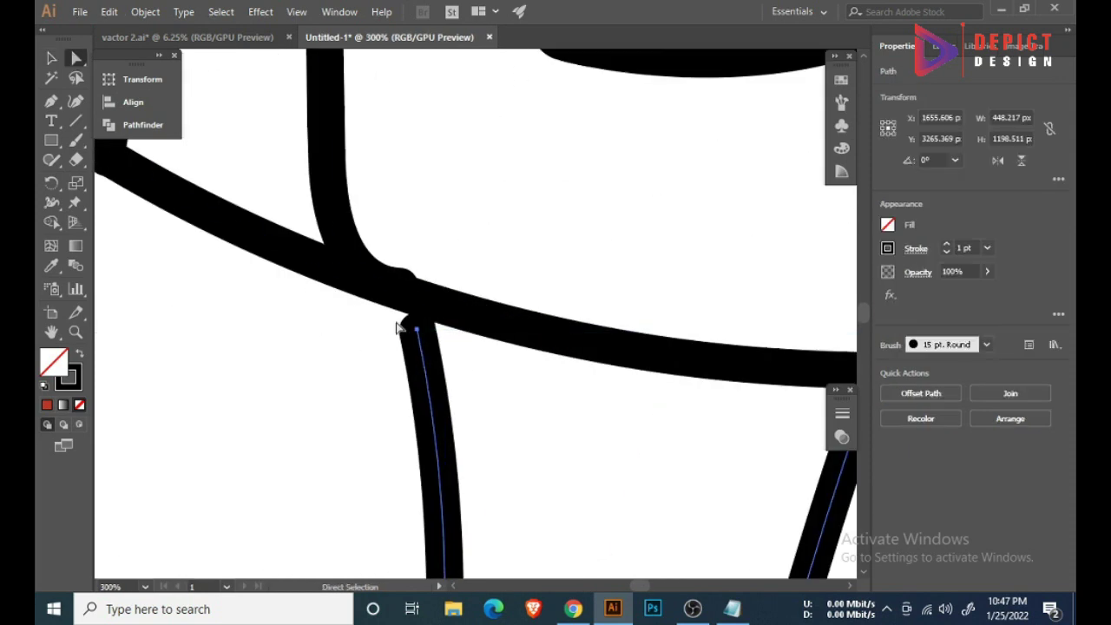
# - Join a body stroke's end and a cheek spike's base onto the head outline
pyautogui.moveTo(417, 330); pyautogui.dragTo(421, 298)
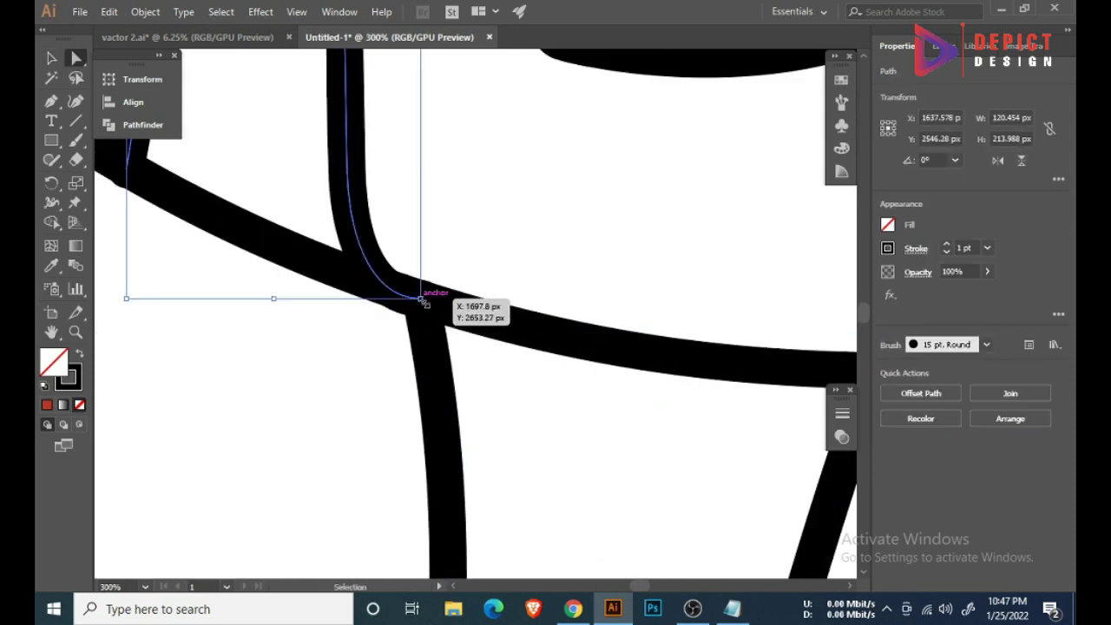
pyautogui.scroll(-5, 422, 303)
pyautogui.scroll(6, 391, 318)
pyautogui.scroll(-4, 429, 317)
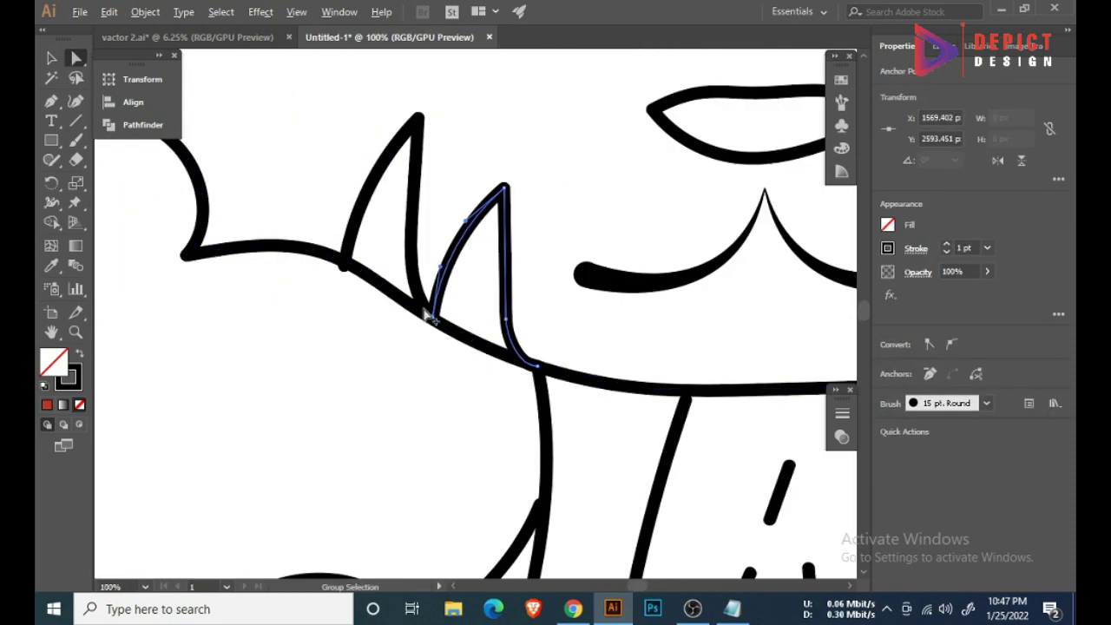
pyautogui.scroll(6, 427, 317)
pyautogui.moveTo(379, 307); pyautogui.dragTo(384, 287)
pyautogui.scroll(-6, 385, 288)
pyautogui.scroll(2, 669, 322)
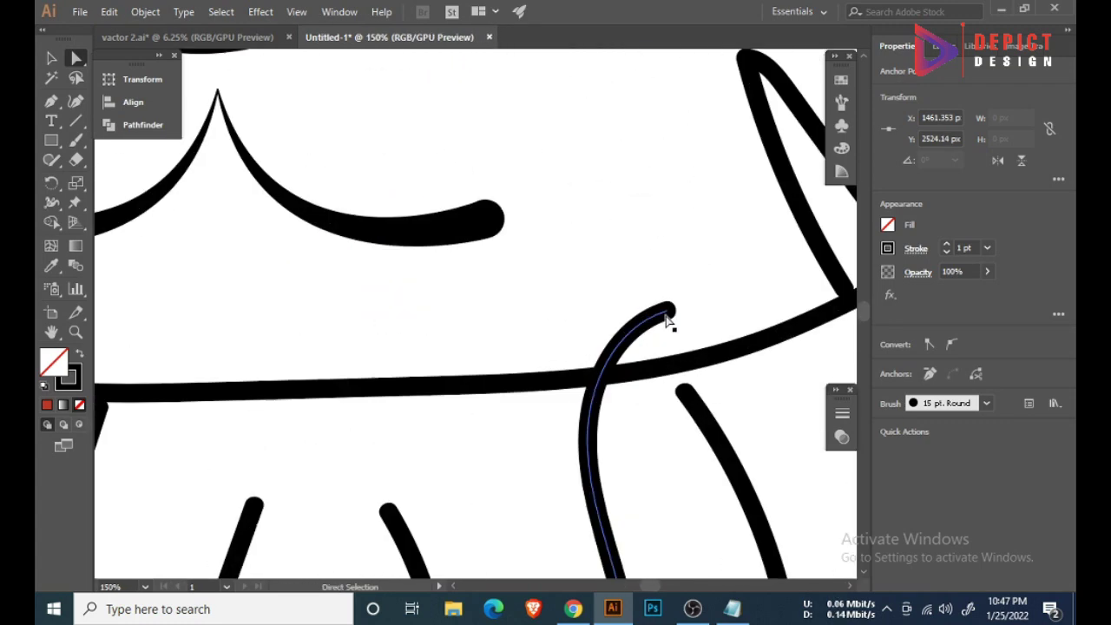
# - Bring three body strokes' ends down onto the chin line
pyautogui.moveTo(668, 316); pyautogui.dragTo(595, 375)
pyautogui.click(684, 392)
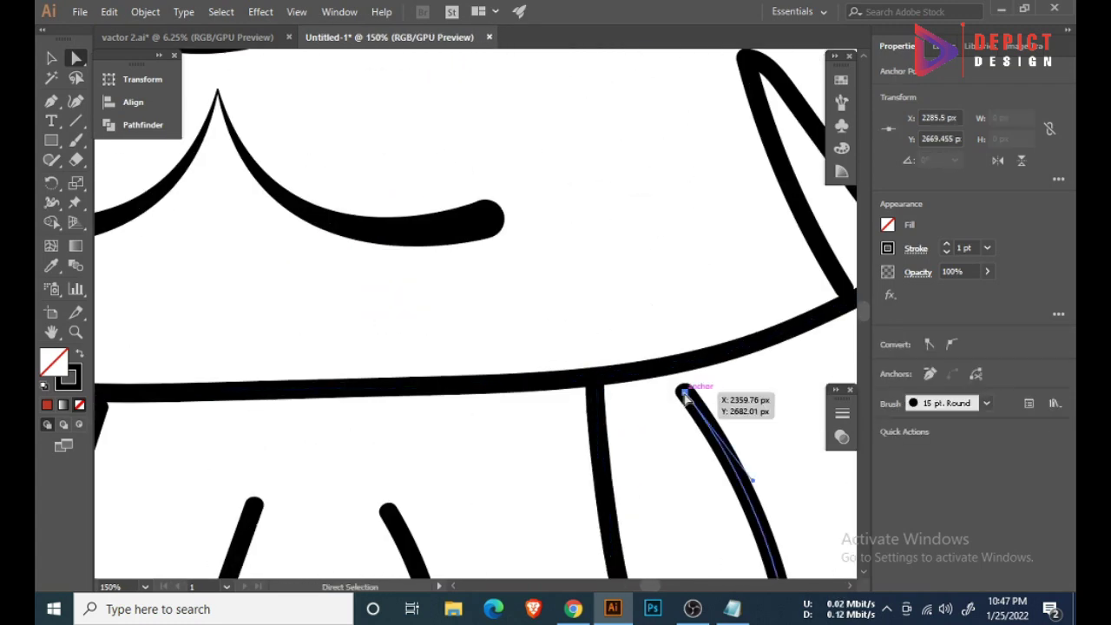
pyautogui.scroll(-3, 591, 367)
pyautogui.scroll(5, 591, 355)
pyautogui.moveTo(591, 355)
pyautogui.mouseDown()
pyautogui.moveTo(575, 335)
pyautogui.moveTo(585, 345)
pyautogui.mouseUp()
pyautogui.scroll(-3, 458, 377)
pyautogui.scroll(3, 458, 374)
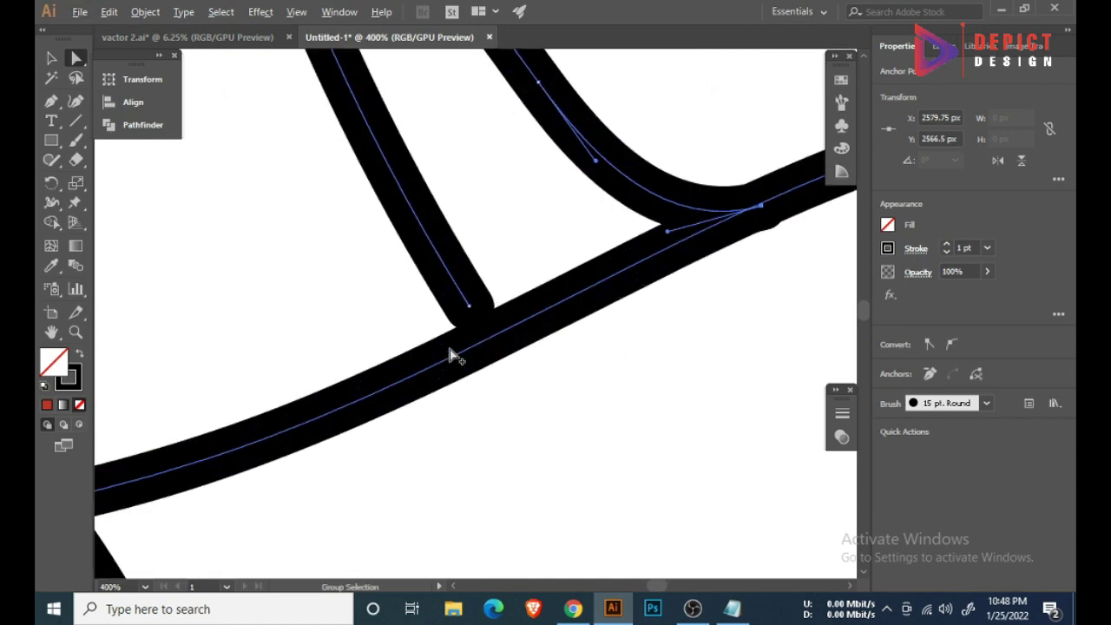
pyautogui.moveTo(469, 306); pyautogui.dragTo(489, 347)
pyautogui.scroll(-3, 533, 367)
pyautogui.scroll(2, 504, 300)
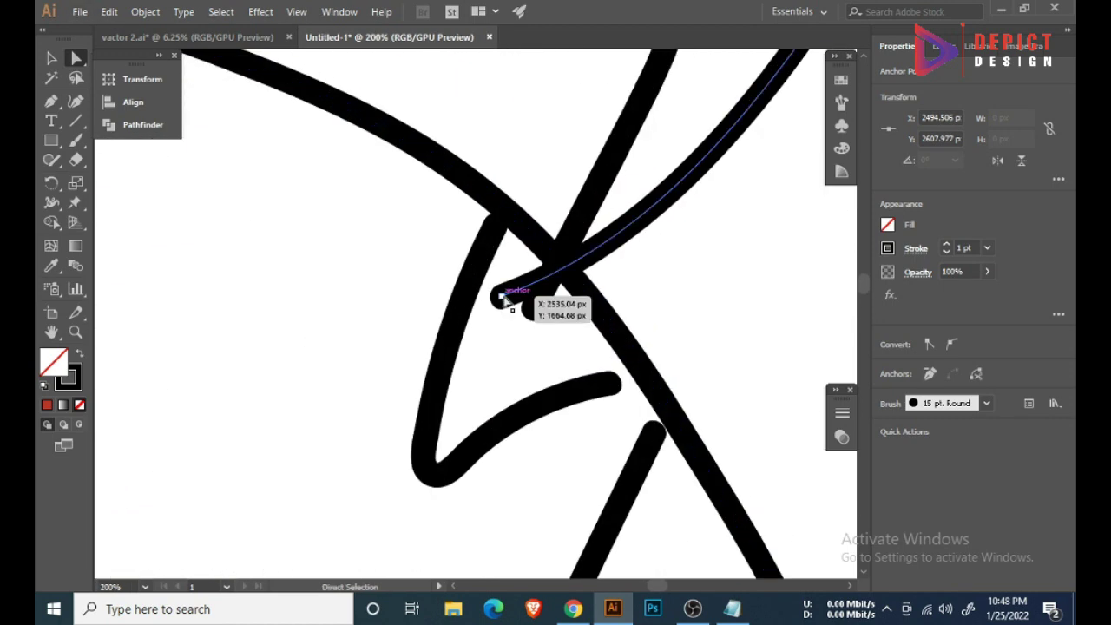
# - Move the curved stroke's end to its junction and adjust a nearby end
pyautogui.moveTo(504, 300); pyautogui.dragTo(568, 287)
pyautogui.scroll(-1, 628, 432)
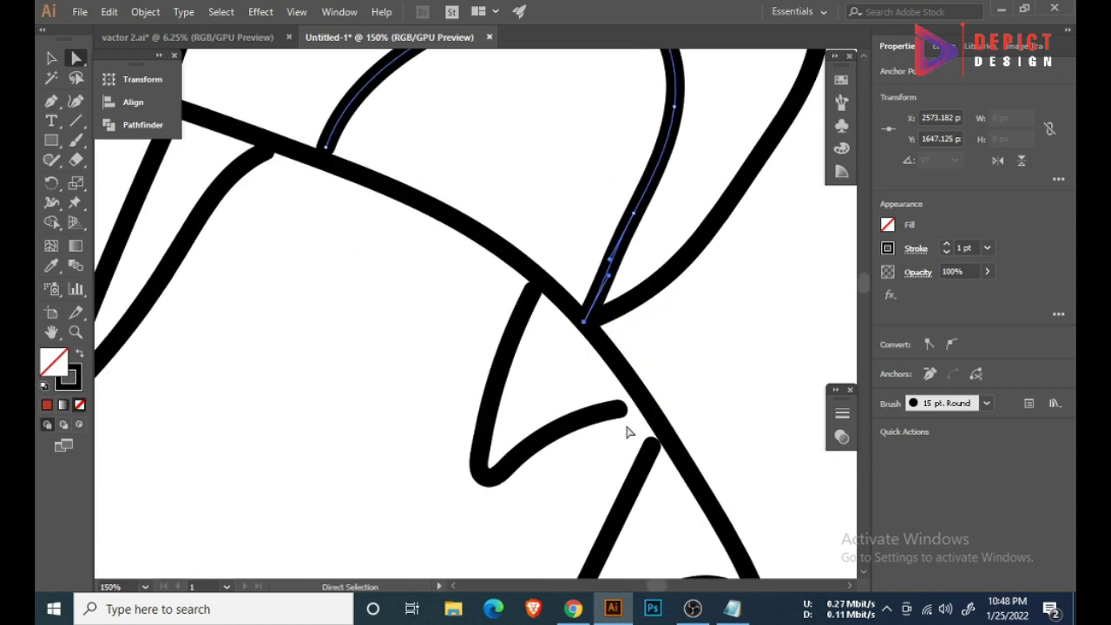
pyautogui.moveTo(622, 406); pyautogui.dragTo(643, 404)
pyautogui.scroll(-2, 658, 400)
pyautogui.scroll(-3, 665, 376)
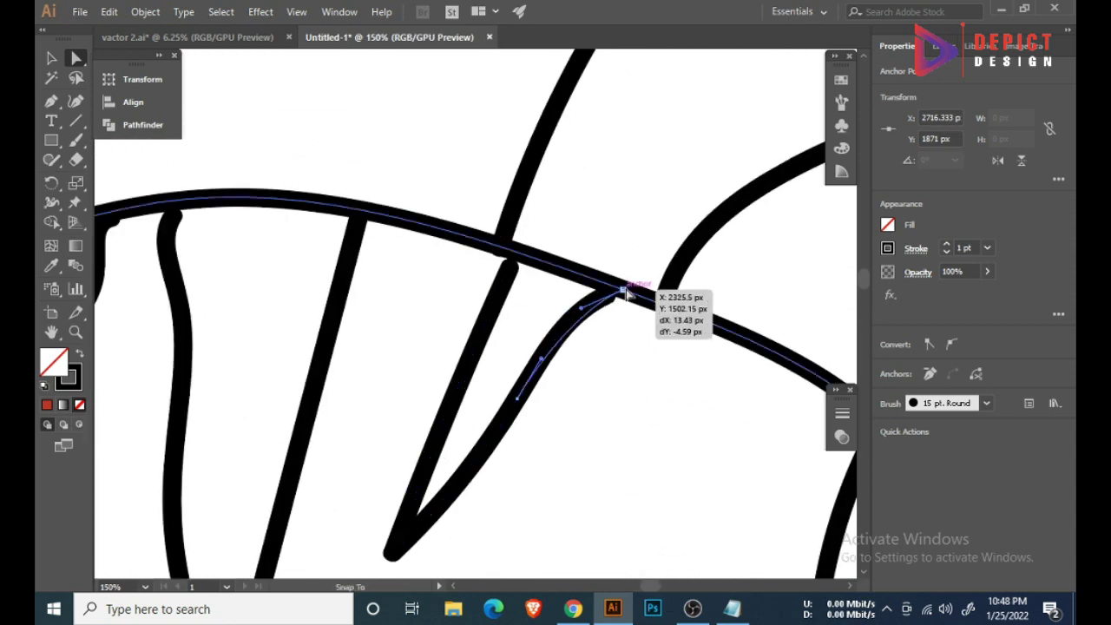
# - Nudge the head path's end near the ear down onto the outline
pyautogui.keyDown('alt'); pyautogui.click(513, 245); pyautogui.keyUp('alt')
pyautogui.scroll(-2, 516, 248)
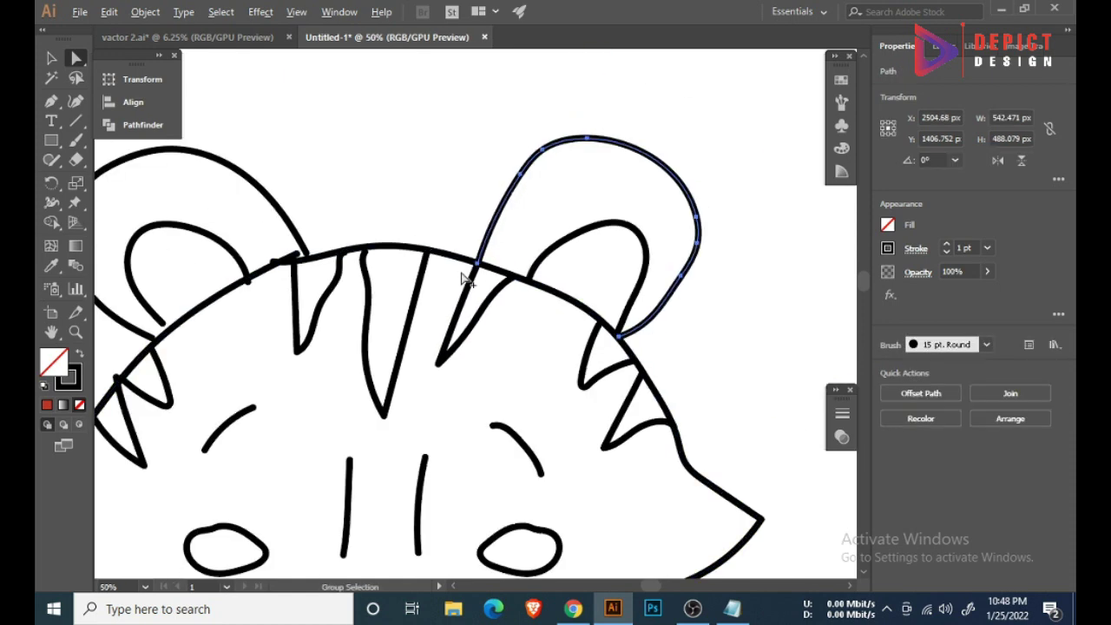
pyautogui.scroll(3, 591, 355)
pyautogui.scroll(-2, 307, 272)
pyautogui.scroll(5, 298, 391)
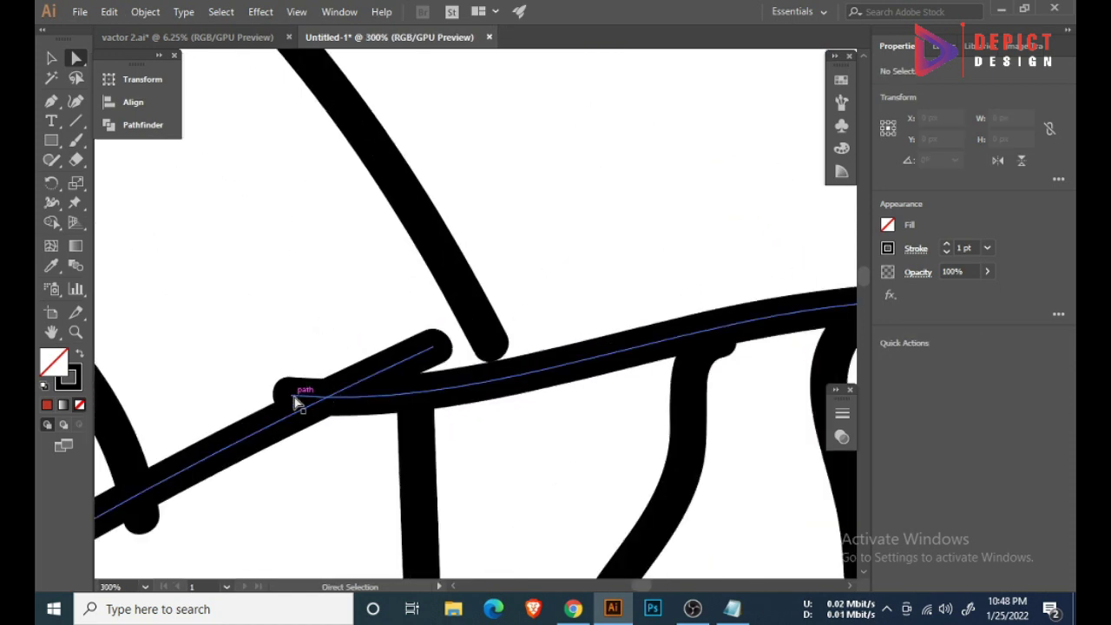
pyautogui.click(291, 396)
pyautogui.moveTo(291, 396); pyautogui.dragTo(293, 413)
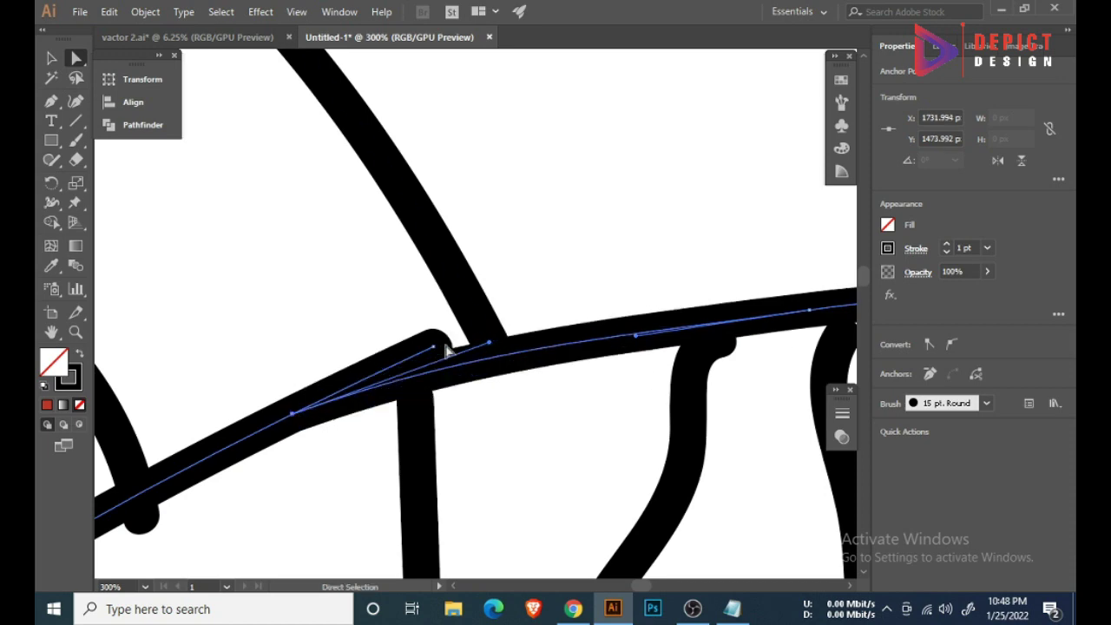
pyautogui.moveTo(450, 372); pyautogui.dragTo(373, 414)
pyautogui.scroll(-3, 373, 414)
pyautogui.scroll(2, 347, 417)
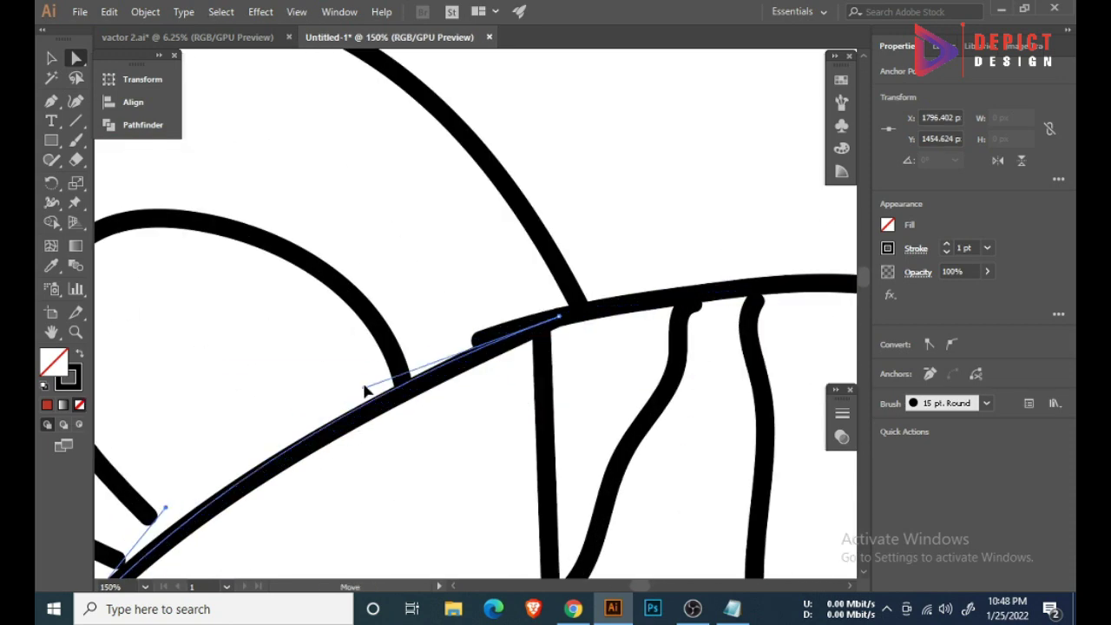
pyautogui.scroll(4, 503, 367)
# - Smooth an overlapping stroke end and tuck a path end against the outline
pyautogui.click(640, 295)
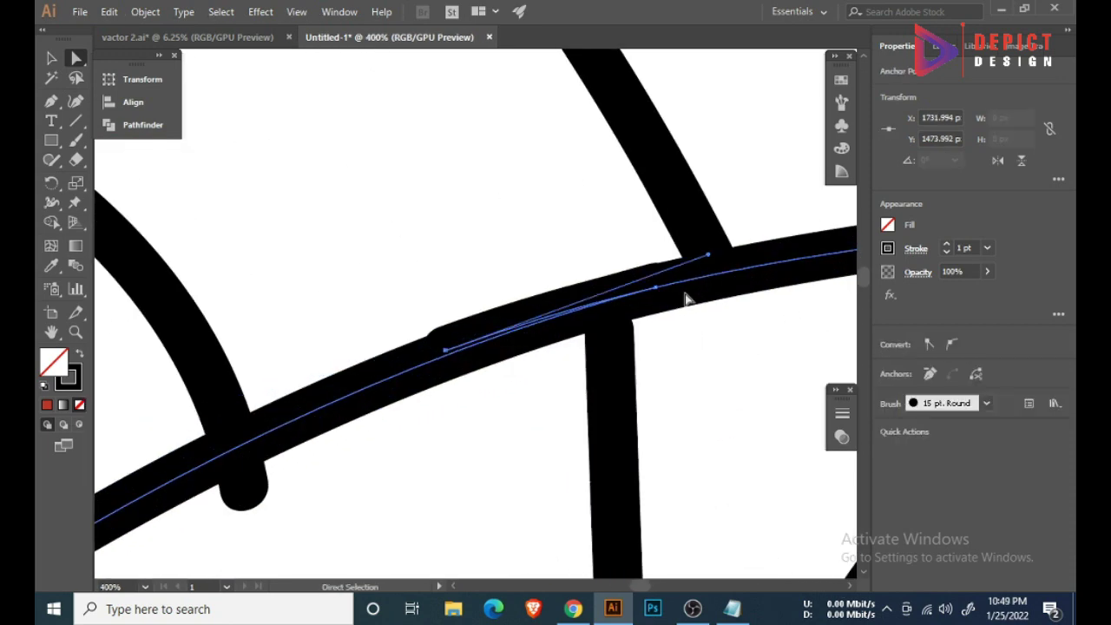
pyautogui.moveTo(699, 250); pyautogui.dragTo(700, 251)
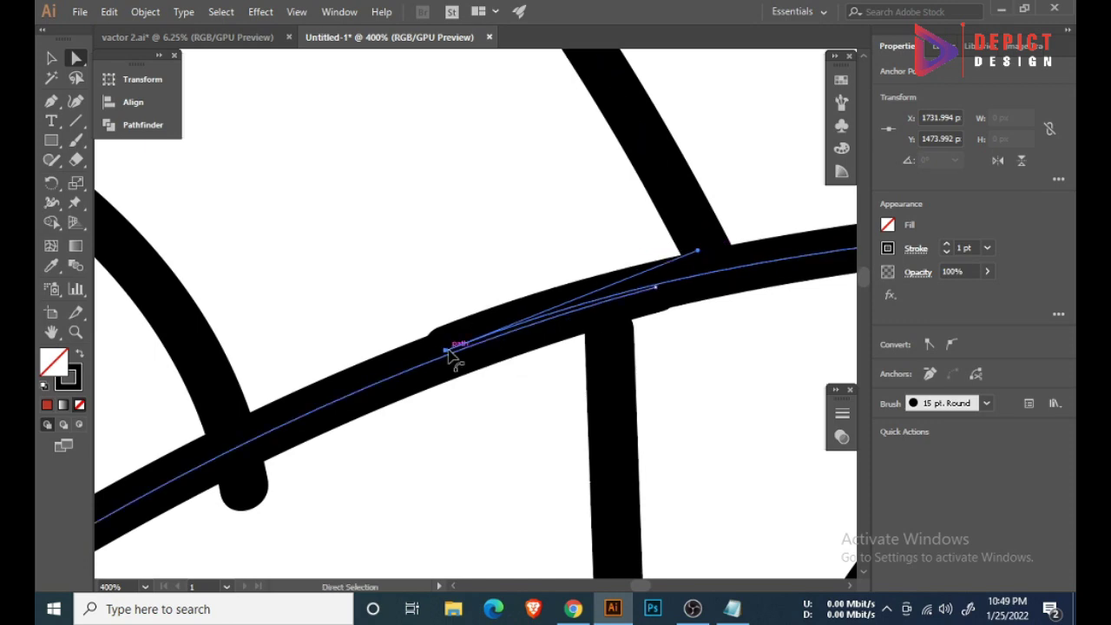
pyautogui.scroll(-3, 454, 367)
pyautogui.scroll(-3, 417, 365)
pyautogui.scroll(3, 417, 255)
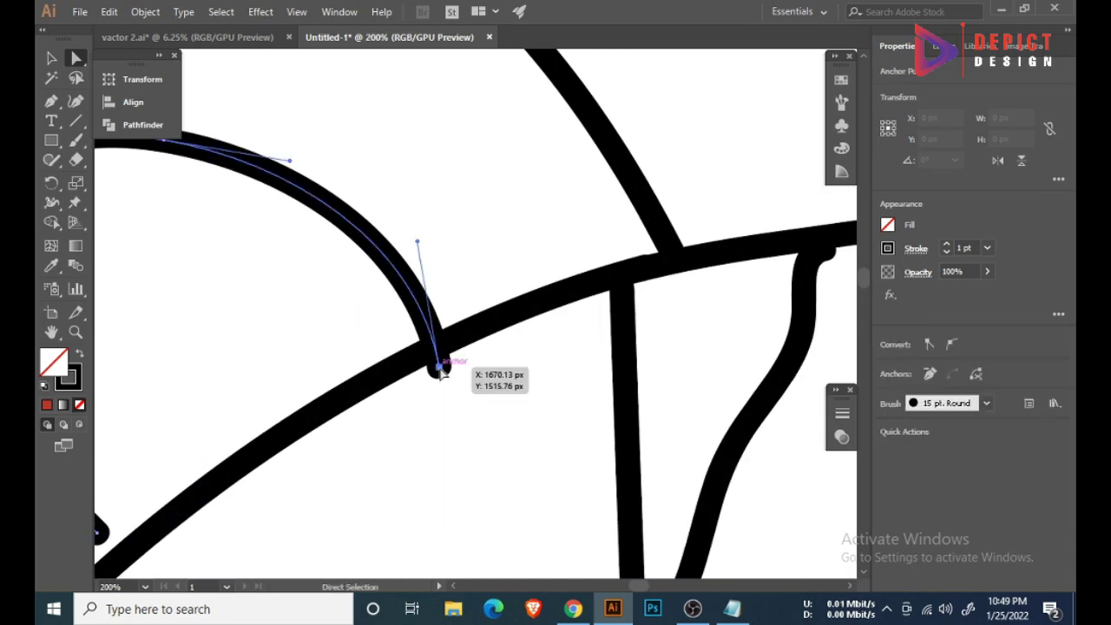
pyautogui.scroll(-3, 437, 367)
pyautogui.moveTo(449, 363); pyautogui.dragTo(391, 426)
pyautogui.scroll(5, 391, 425)
# - Move the ear path's end onto the head outline and reshape the cheek spike to meet it
pyautogui.moveTo(533, 374)
pyautogui.mouseDown()
pyautogui.moveTo(565, 417)
pyautogui.moveTo(496, 476)
pyautogui.mouseUp()
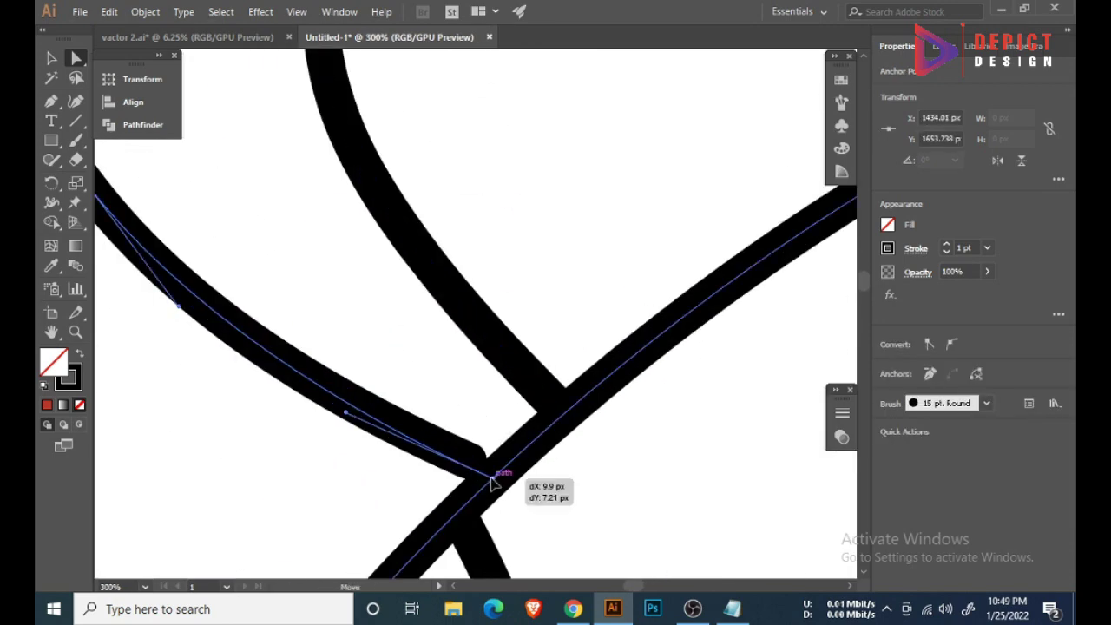
pyautogui.scroll(-5, 415, 395)
pyautogui.scroll(5, 397, 322)
pyautogui.moveTo(377, 327)
pyautogui.mouseDown()
pyautogui.moveTo(400, 343)
pyautogui.moveTo(378, 338)
pyautogui.mouseUp()
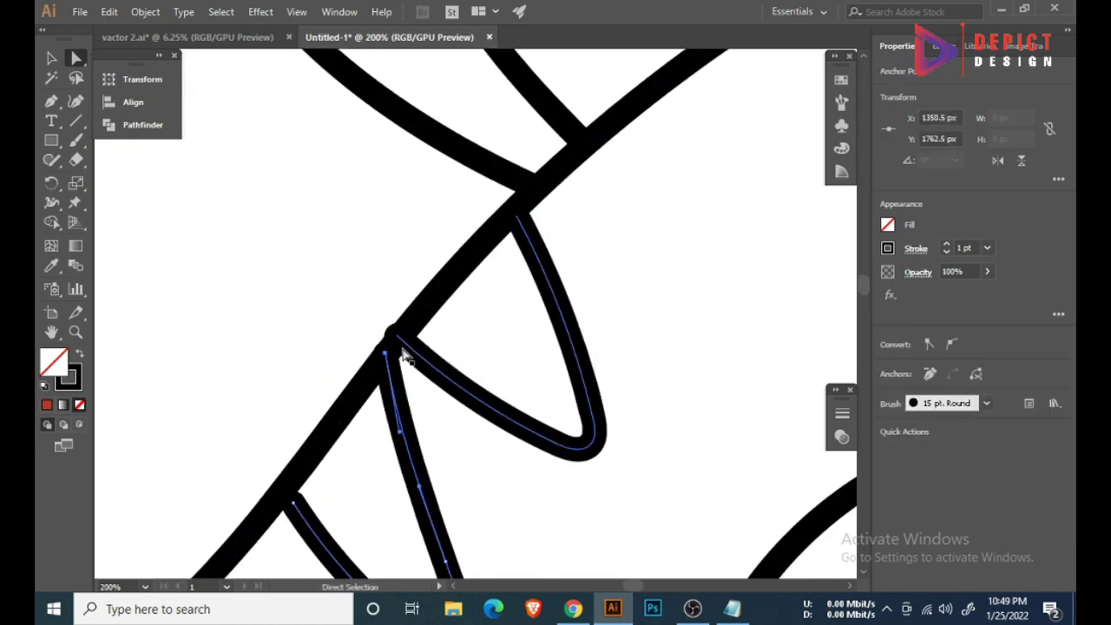
pyautogui.click(471, 325)
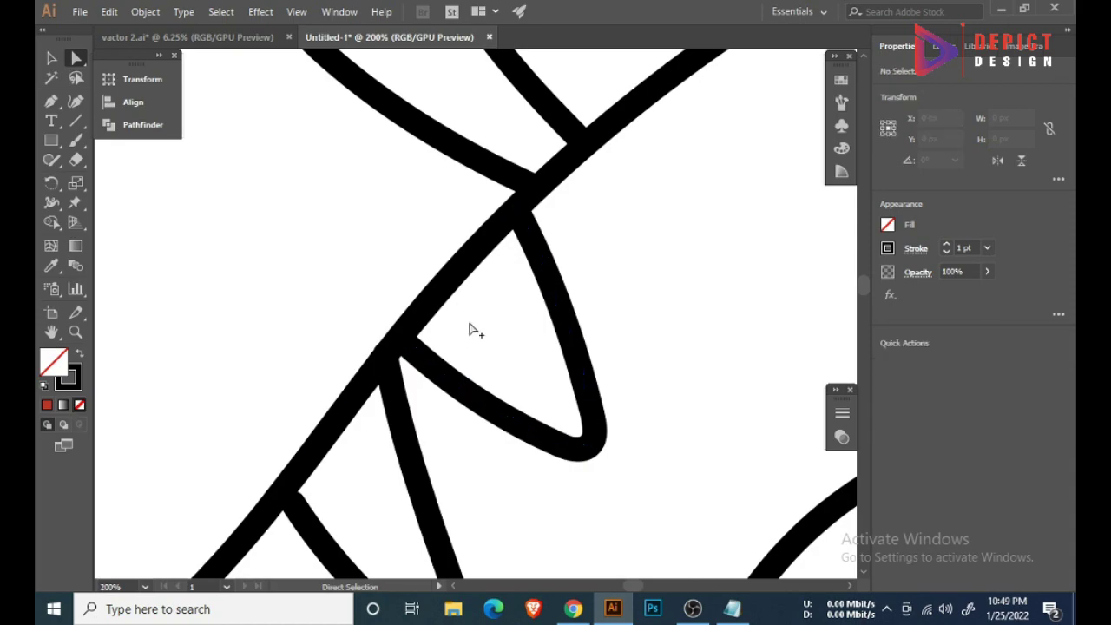
pyautogui.scroll(-3, 391, 350)
pyautogui.scroll(-2, 367, 447)
pyautogui.scroll(3, 601, 339)
# - Select a cheek spike's anchor point, zooming in and out to inspect it
pyautogui.scroll(-2, 601, 339)
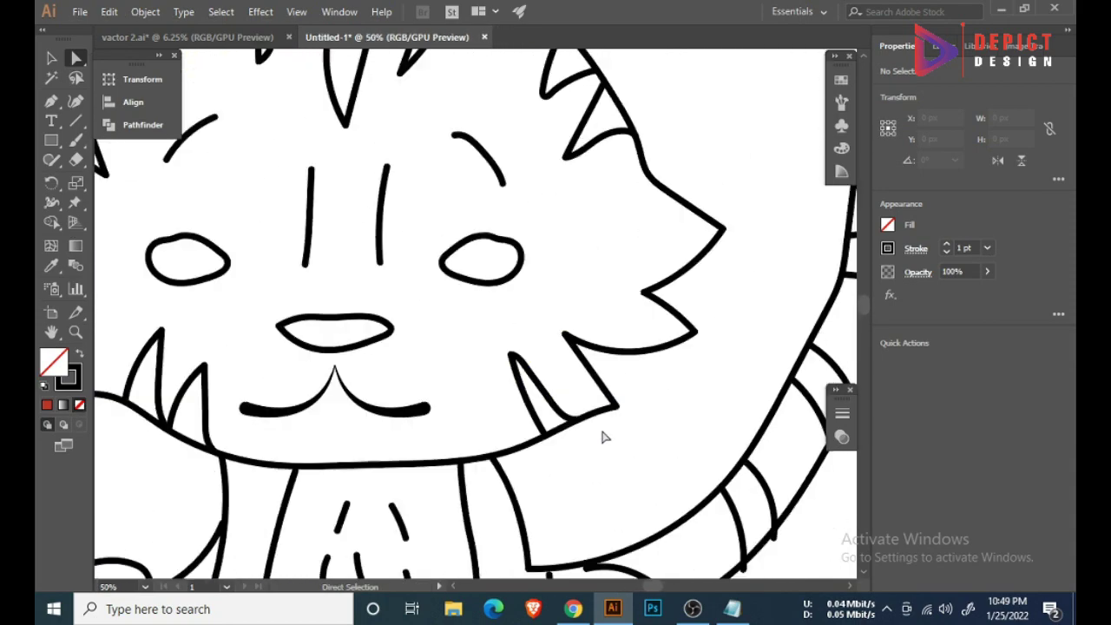
pyautogui.scroll(3, 602, 437)
pyautogui.click(650, 295)
pyautogui.scroll(2, 651, 295)
pyautogui.scroll(-2, 650, 303)
pyautogui.scroll(-5, 630, 314)
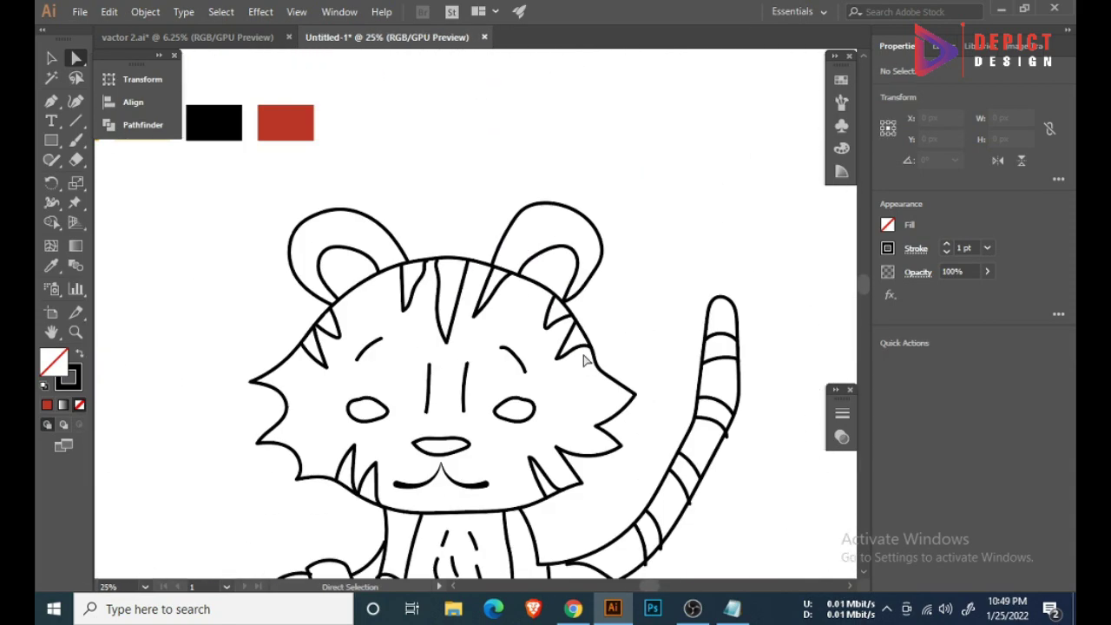
pyautogui.scroll(2, 484, 213)
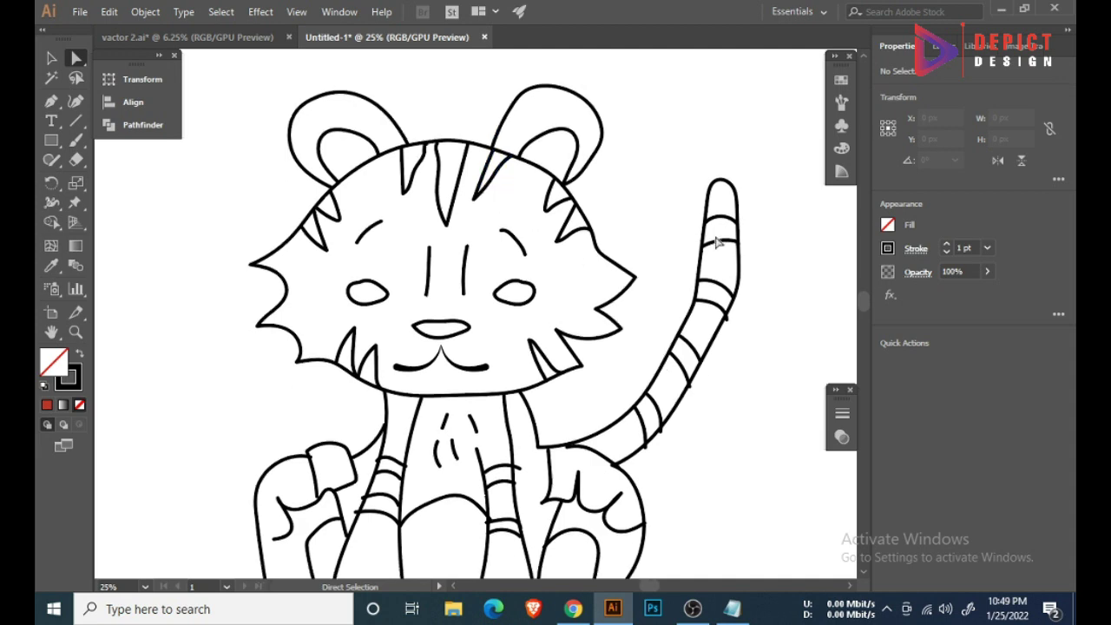
pyautogui.scroll(5, 699, 404)
# - Pull the first tail stripe's end onto the tail outline
pyautogui.click(705, 420)
pyautogui.click(703, 421)
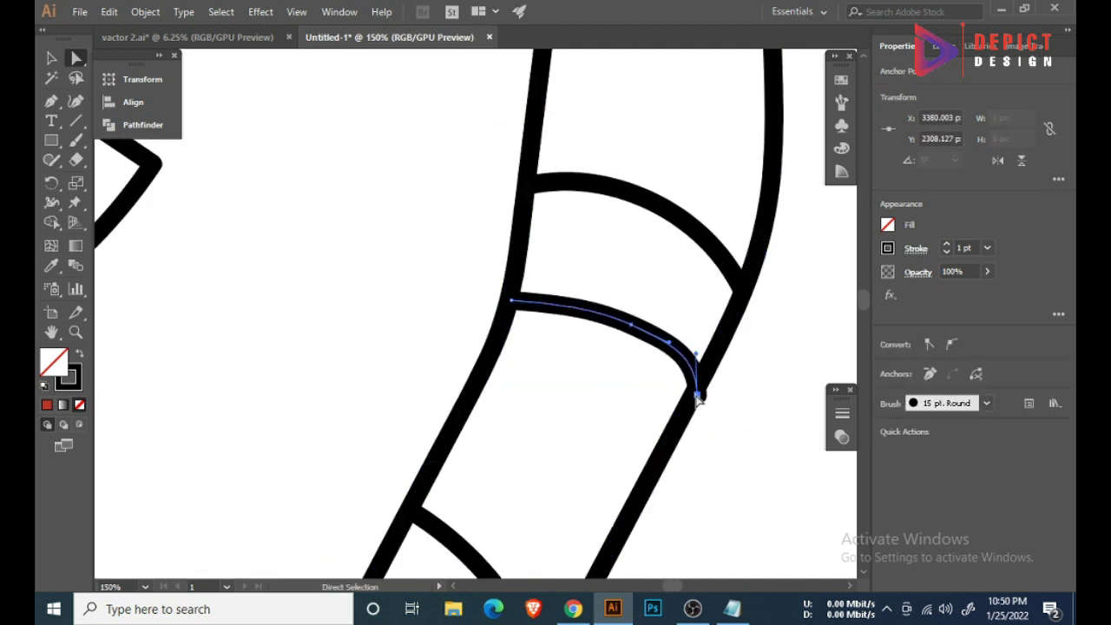
pyautogui.scroll(-3, 711, 305)
pyautogui.scroll(5, 587, 426)
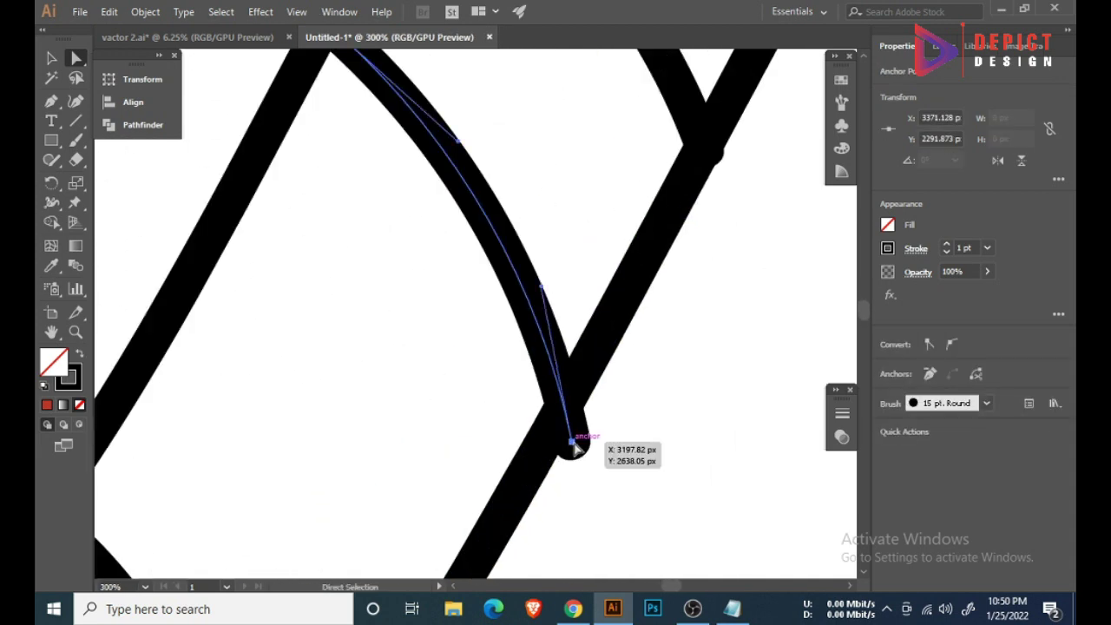
pyautogui.moveTo(576, 441)
pyautogui.mouseDown()
pyautogui.moveTo(565, 411)
pyautogui.moveTo(612, 353)
pyautogui.mouseUp()
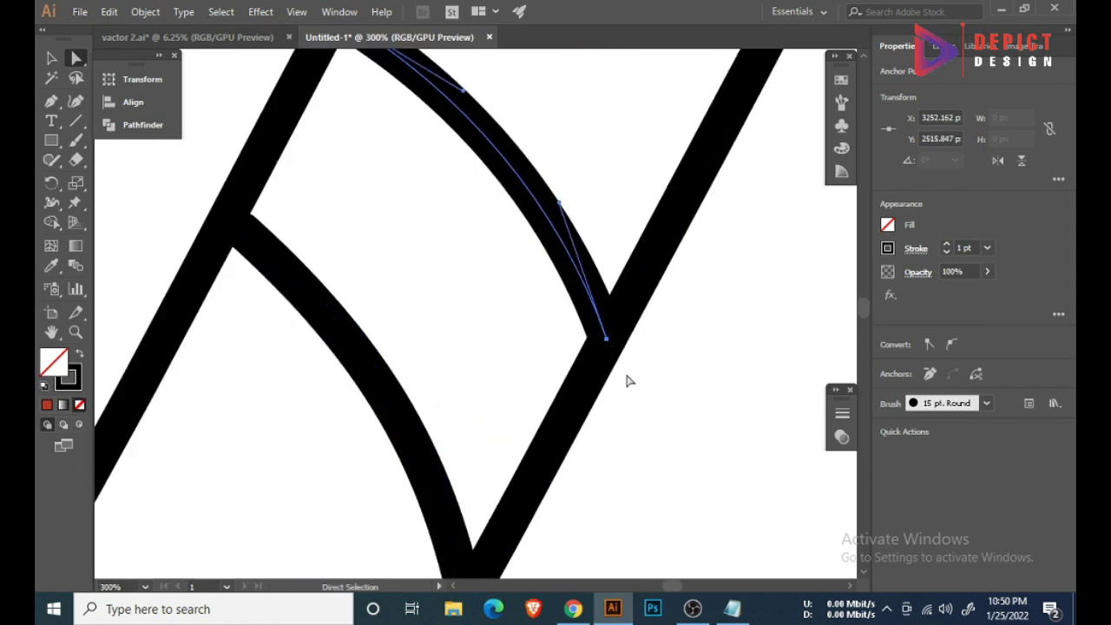
pyautogui.scroll(-3, 628, 380)
pyautogui.scroll(2, 509, 434)
# - Lift the second stripe's end to the outline and join another tail stripe to the vertical stroke
pyautogui.moveTo(527, 405); pyautogui.dragTo(532, 367)
pyautogui.moveTo(404, 527); pyautogui.dragTo(412, 375)
pyautogui.scroll(-3, 551, 290)
pyautogui.scroll(2, 606, 153)
pyautogui.scroll(5, 606, 154)
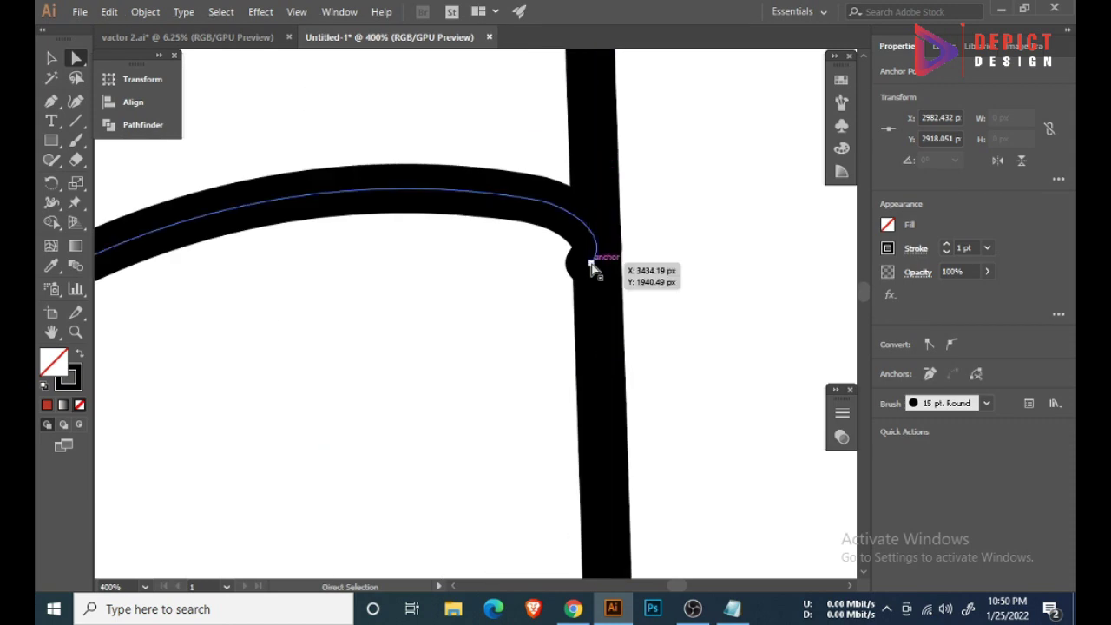
pyautogui.moveTo(595, 260)
pyautogui.mouseDown()
pyautogui.moveTo(546, 211)
pyautogui.moveTo(591, 218)
pyautogui.mouseUp()
# - Meet a path end with the crossing stroke and extend a stripe to the outer tail edge
pyautogui.scroll(-1, 613, 244)
pyautogui.scroll(-3, 614, 244)
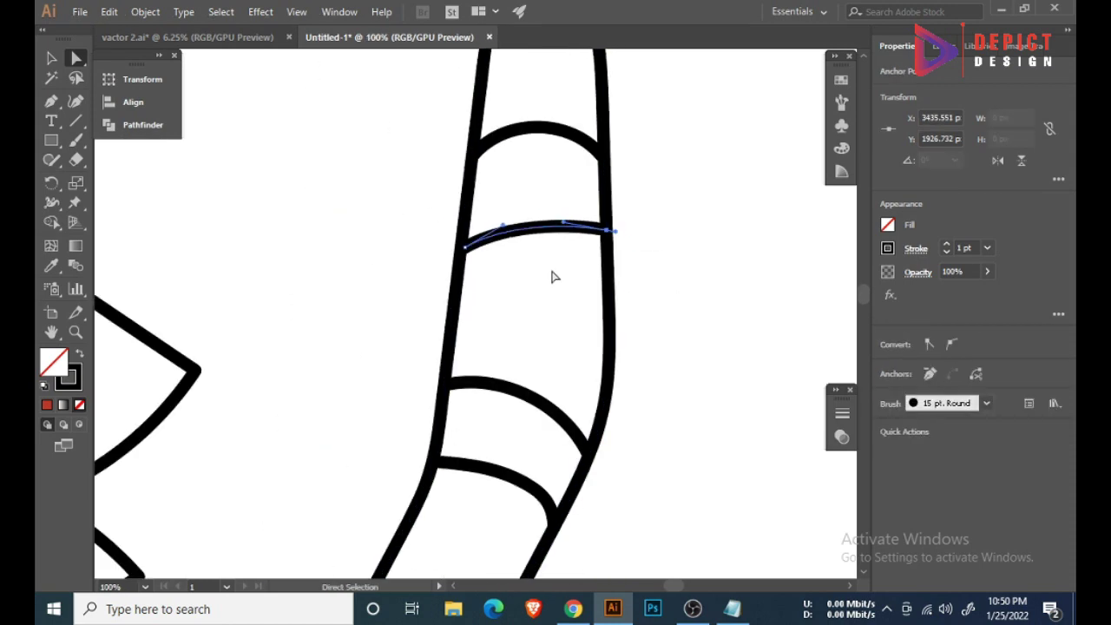
pyautogui.scroll(-2, 550, 275)
pyautogui.scroll(4, 467, 354)
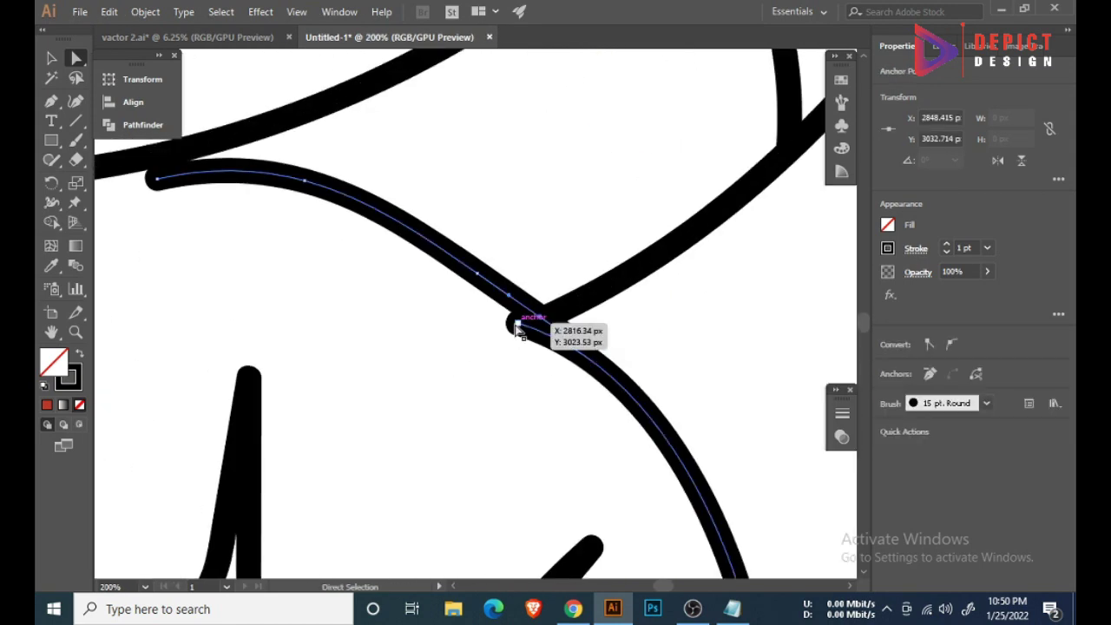
pyautogui.moveTo(517, 328); pyautogui.dragTo(571, 339)
pyautogui.scroll(1, 490, 300)
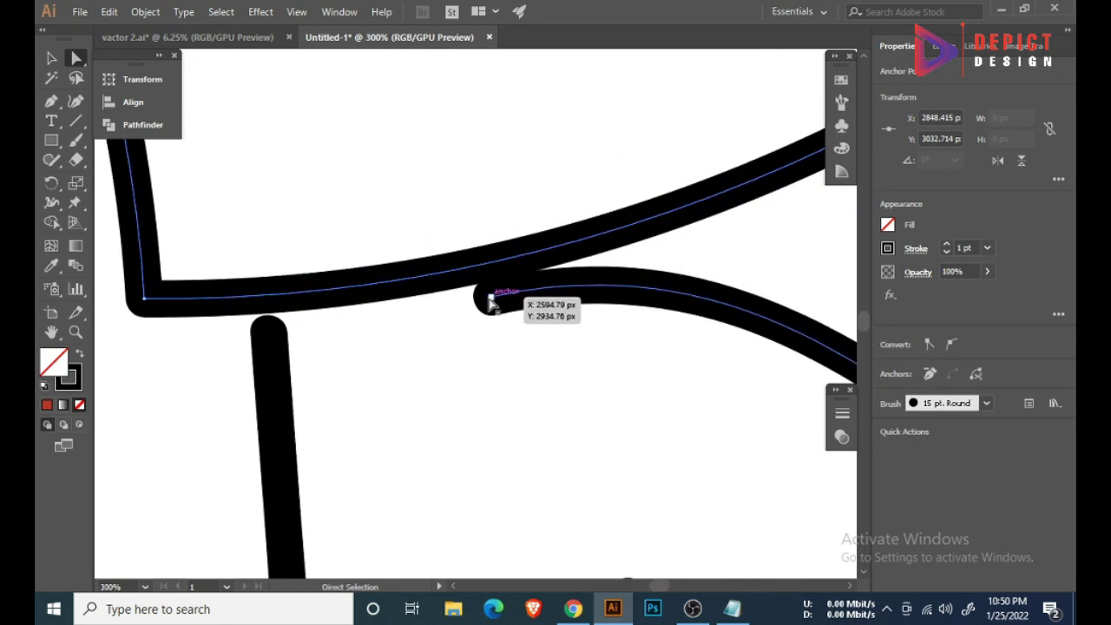
pyautogui.scroll(-1, 491, 300)
pyautogui.scroll(-5, 491, 287)
pyautogui.scroll(4, 501, 302)
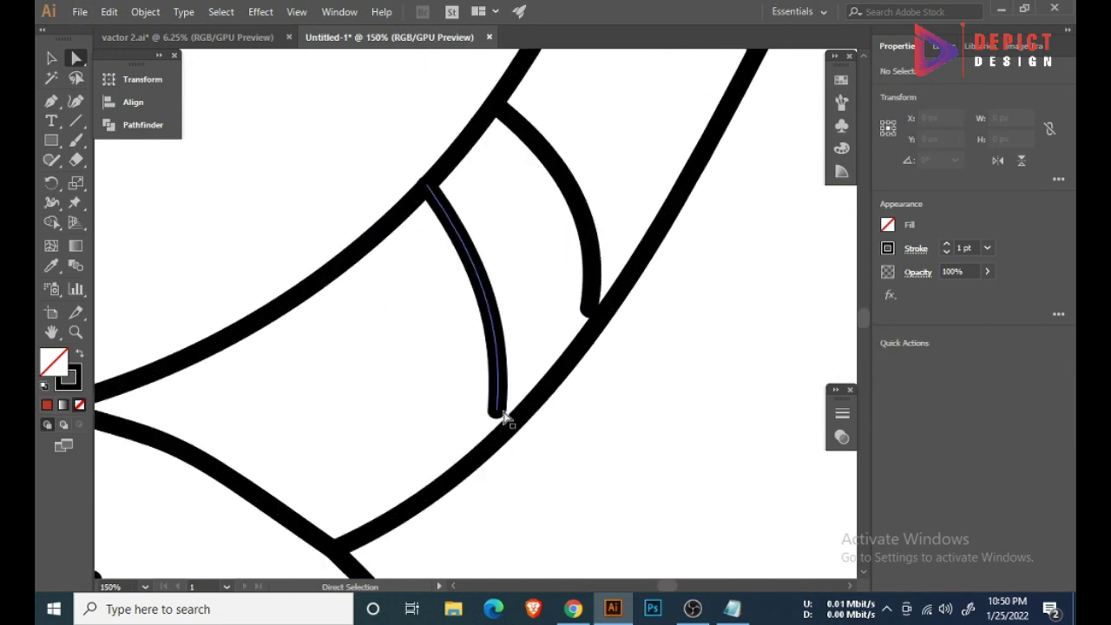
pyautogui.moveTo(508, 415); pyautogui.dragTo(593, 336)
# - Move the vertical path's top end up to its junction
pyautogui.scroll(-3, 593, 336)
pyautogui.scroll(-2, 547, 295)
pyautogui.scroll(2, 547, 295)
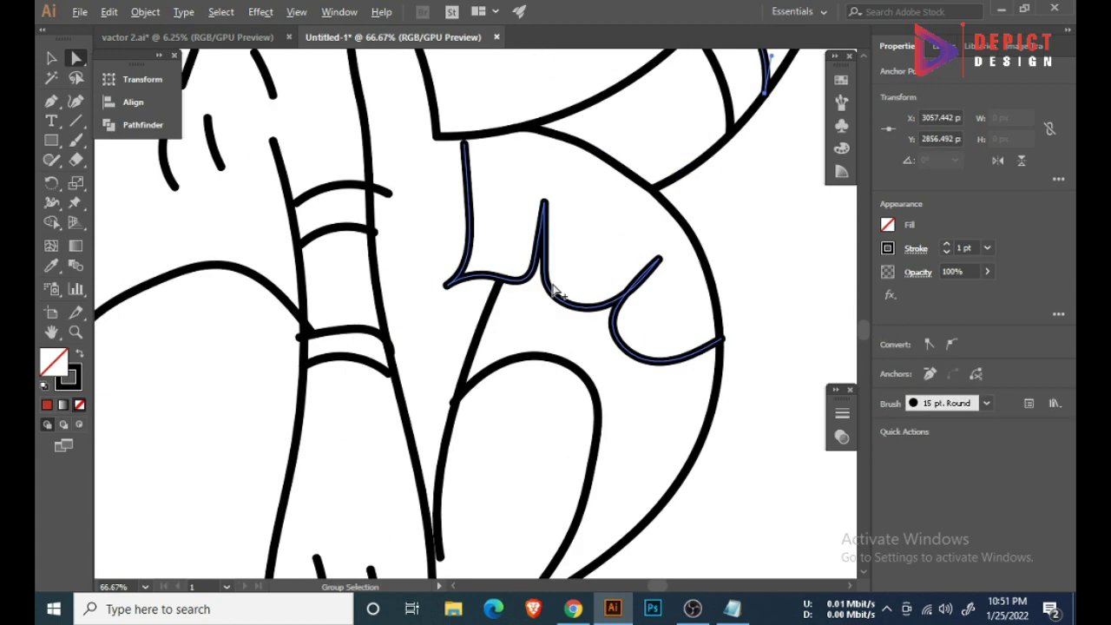
pyautogui.scroll(7, 718, 322)
pyautogui.scroll(-4, 694, 328)
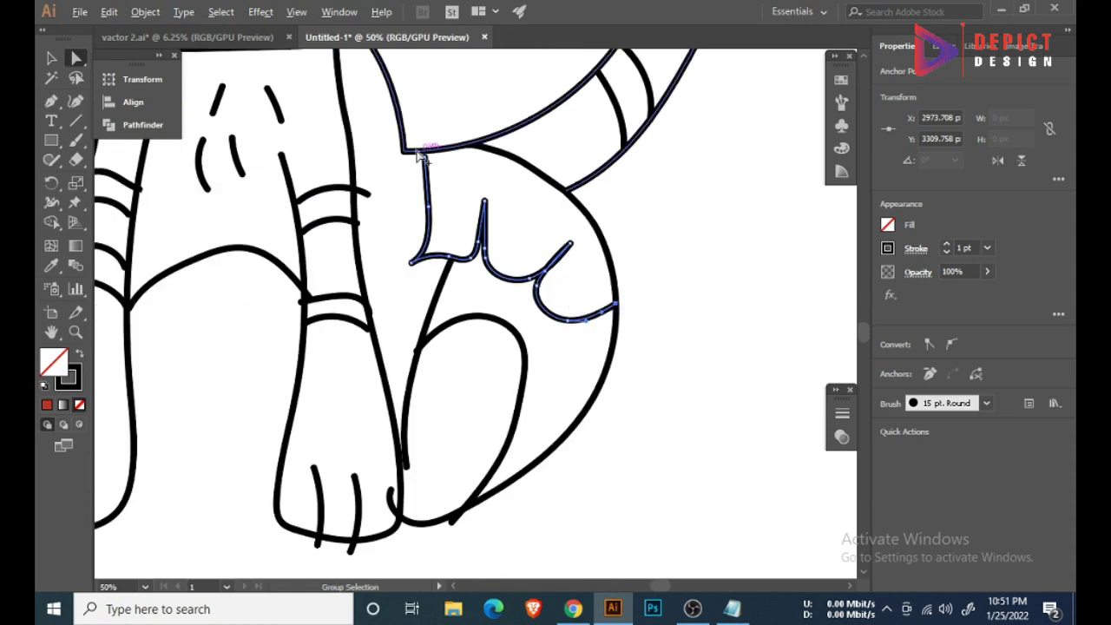
pyautogui.scroll(3, 484, 193)
pyautogui.moveTo(484, 194); pyautogui.dragTo(477, 161)
pyautogui.scroll(-3, 517, 243)
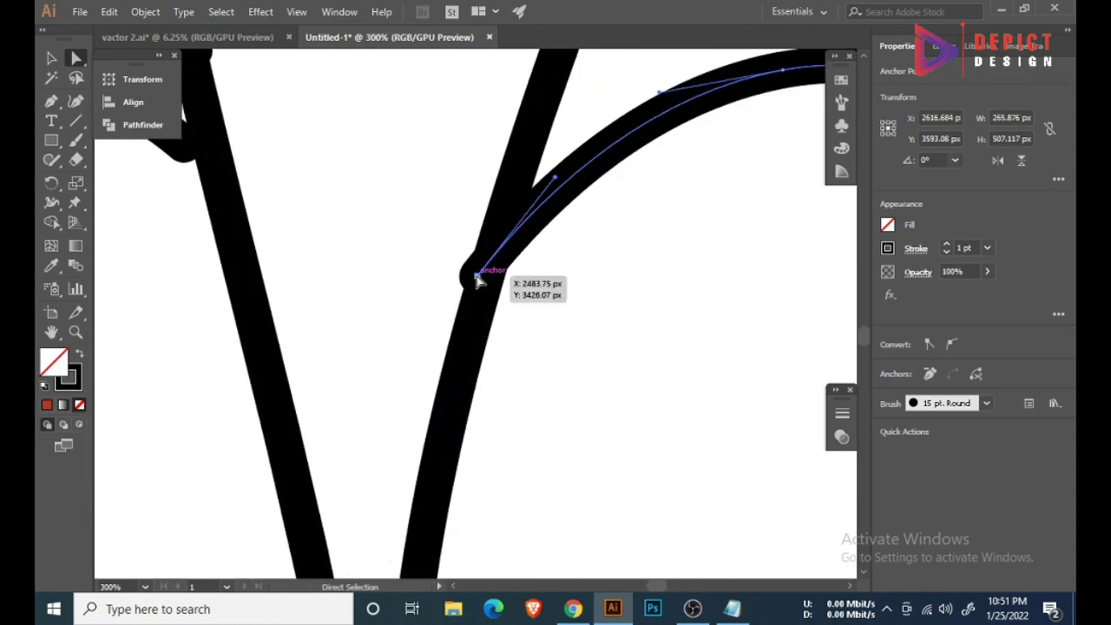
# - Reposition two more path ends onto the neighbouring outline strokes
pyautogui.moveTo(477, 280); pyautogui.dragTo(486, 278)
pyautogui.scroll(-4, 528, 385)
pyautogui.scroll(5, 534, 318)
pyautogui.moveTo(534, 318); pyautogui.dragTo(533, 271)
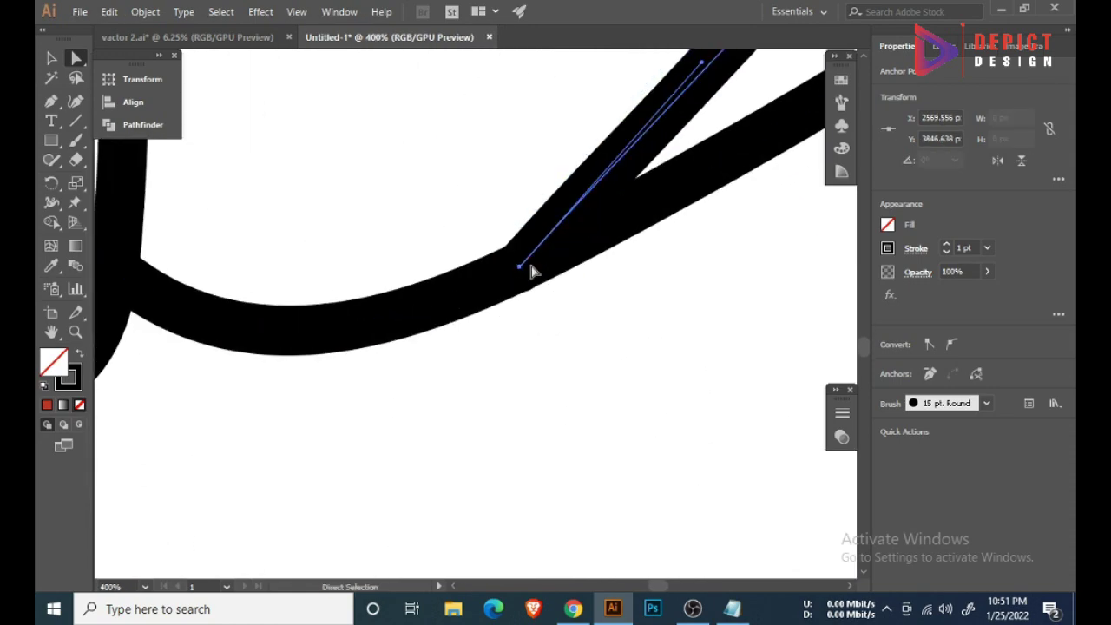
pyautogui.scroll(-5, 569, 289)
# - Reshape a curve end and set the front paw's toe line end onto the paw outline
pyautogui.moveTo(544, 350); pyautogui.dragTo(578, 392)
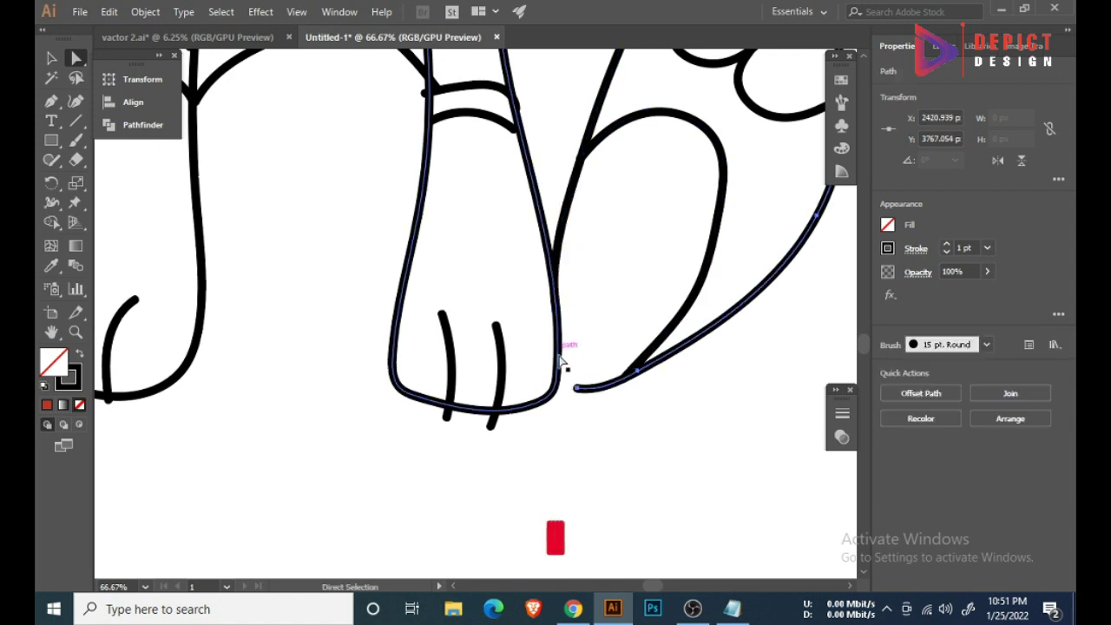
pyautogui.click(554, 425)
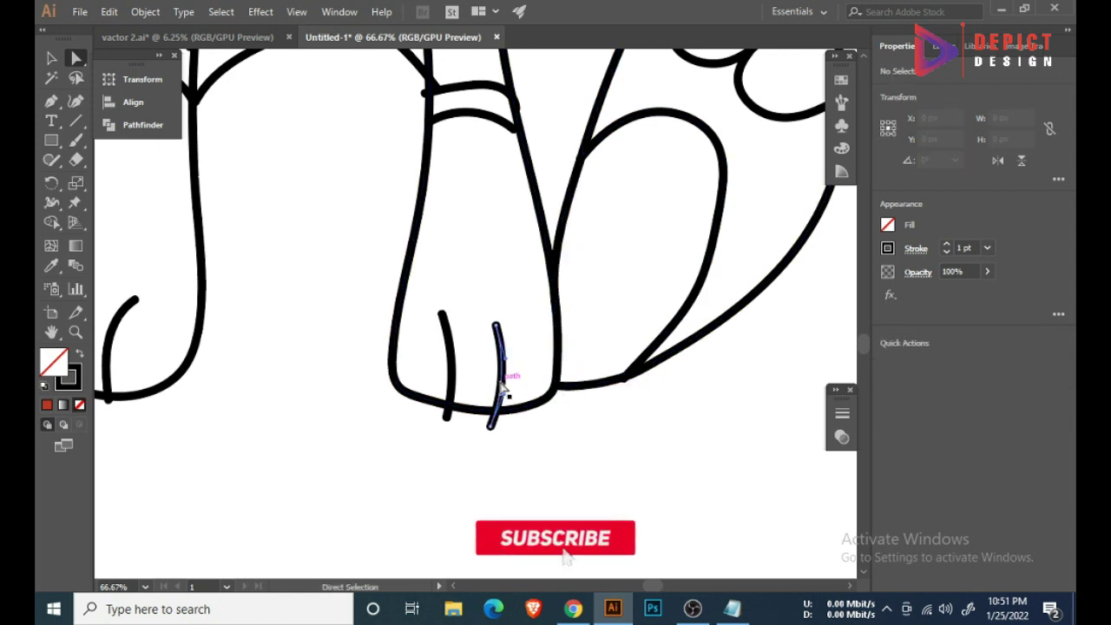
pyautogui.click(502, 386)
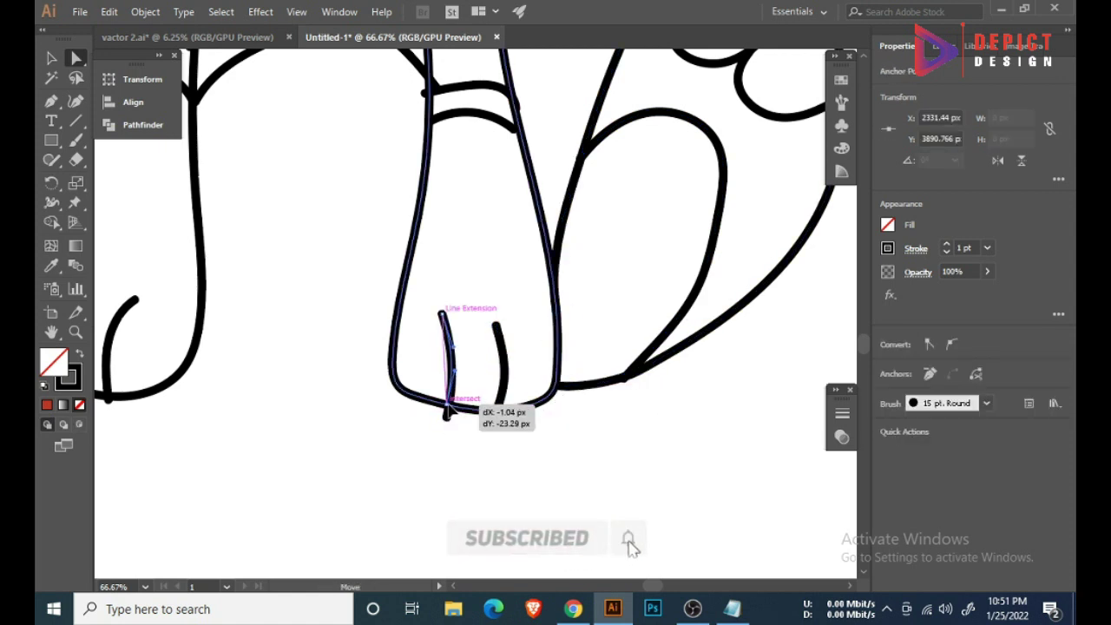
pyautogui.hotkey('ctrl', '+')
pyautogui.moveTo(476, 393); pyautogui.dragTo(480, 401)
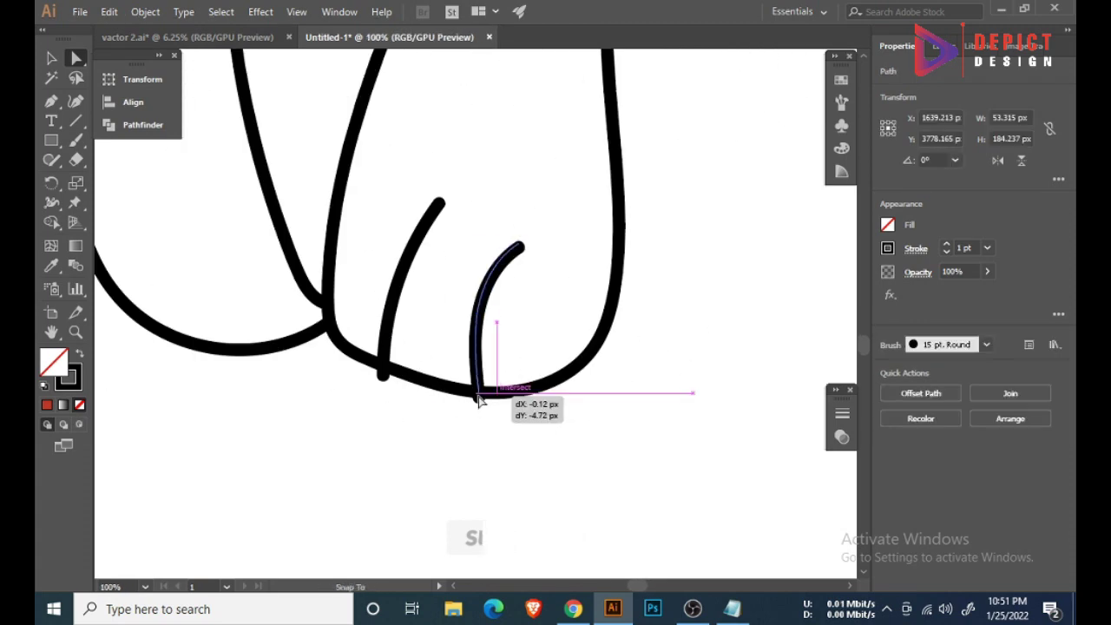
pyautogui.click(478, 397)
pyautogui.moveTo(382, 371); pyautogui.dragTo(383, 366)
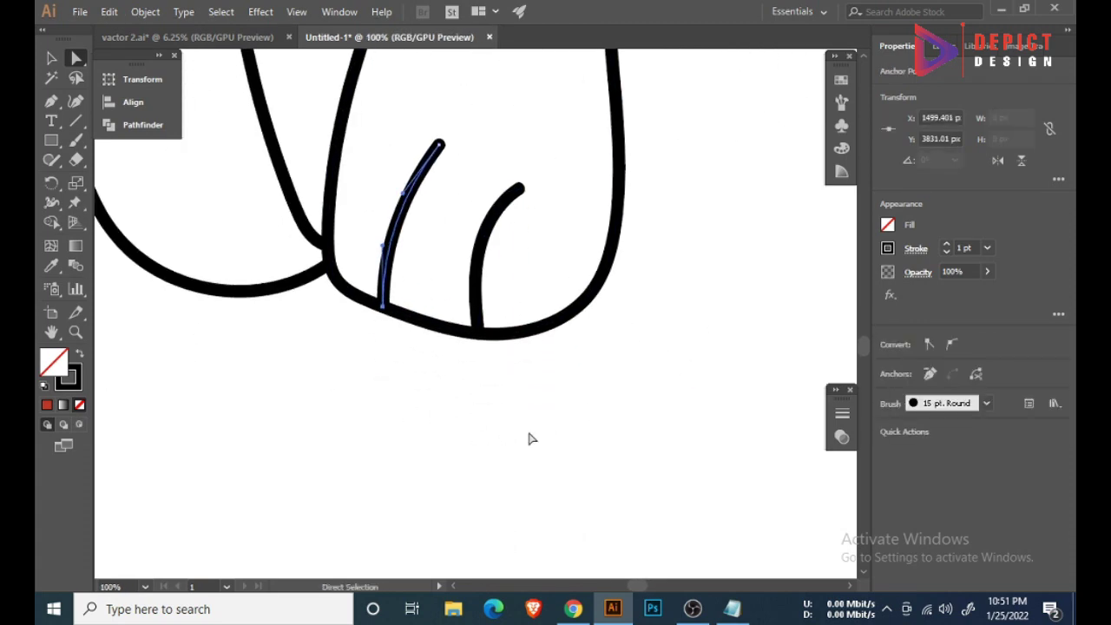
# - Adjust two more curve end points where they meet the paw stroke
pyautogui.scroll(-5, 527, 439)
pyautogui.scroll(8, 440, 278)
pyautogui.moveTo(485, 359); pyautogui.dragTo(464, 360)
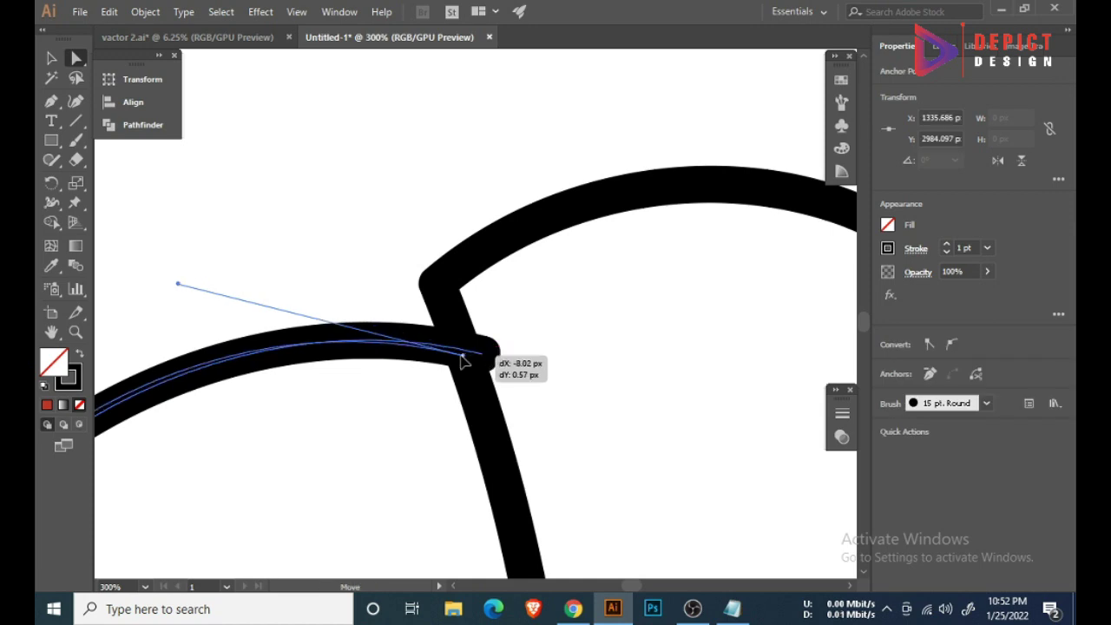
pyautogui.scroll(-3, 463, 351)
pyautogui.scroll(2, 469, 356)
pyautogui.moveTo(482, 420); pyautogui.dragTo(519, 463)
pyautogui.scroll(-3, 526, 442)
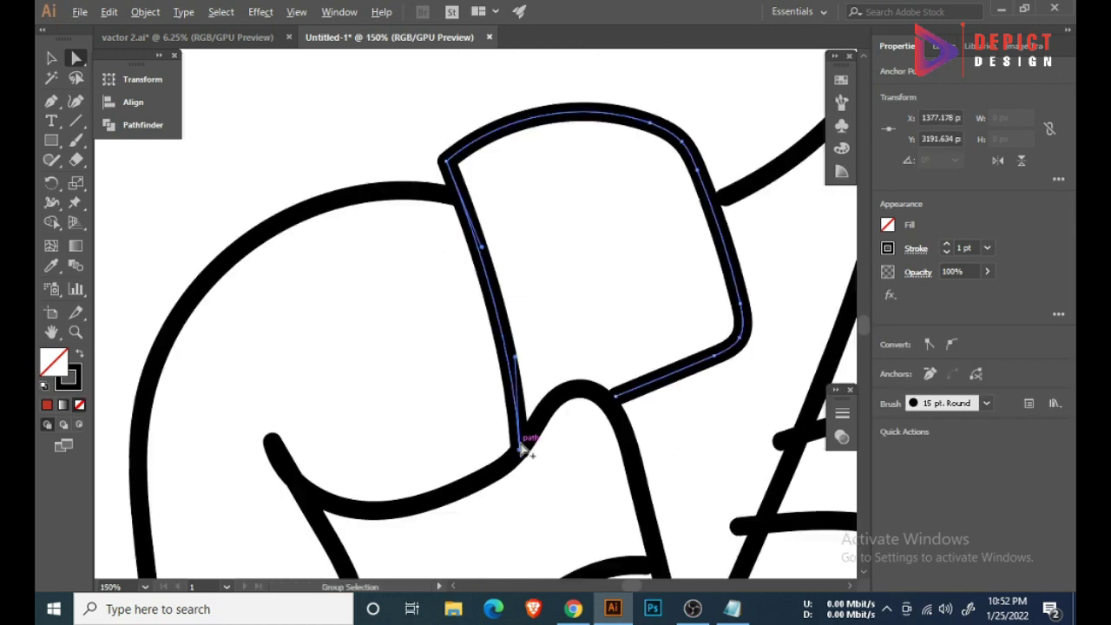
pyautogui.scroll(2, 531, 408)
# - Reshape the paw pad outline's end and attach its connecting curve to the leg outline
pyautogui.moveTo(533, 397); pyautogui.dragTo(525, 416)
pyautogui.scroll(-4, 608, 339)
pyautogui.scroll(4, 610, 338)
pyautogui.click(588, 315)
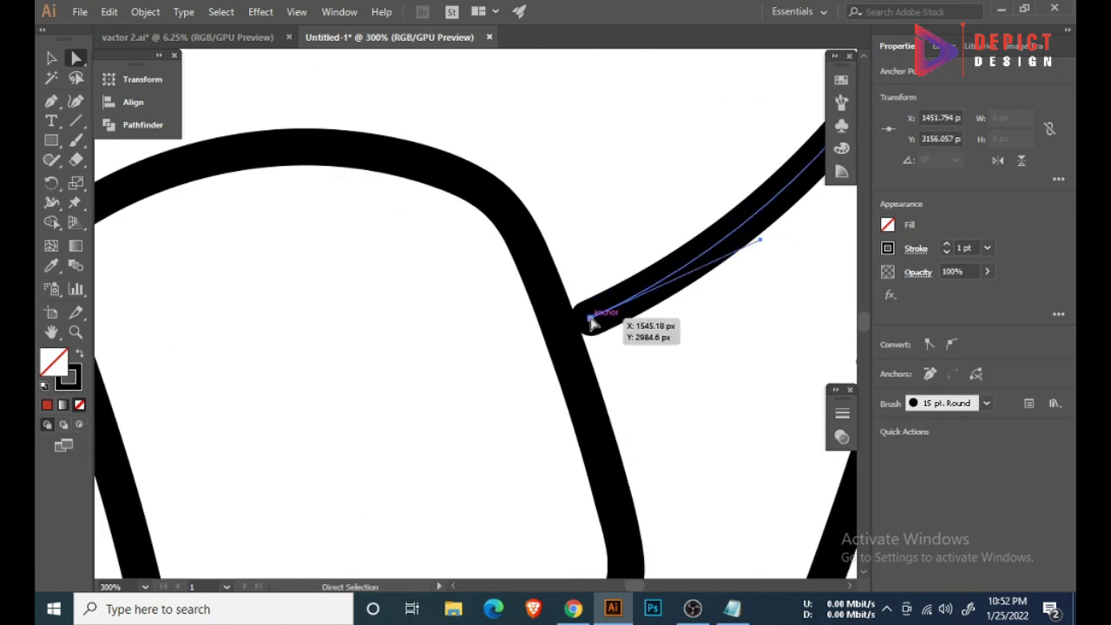
pyautogui.scroll(-3, 547, 340)
pyautogui.scroll(4, 601, 300)
pyautogui.moveTo(620, 300); pyautogui.dragTo(620, 300)
pyautogui.scroll(-3, 538, 281)
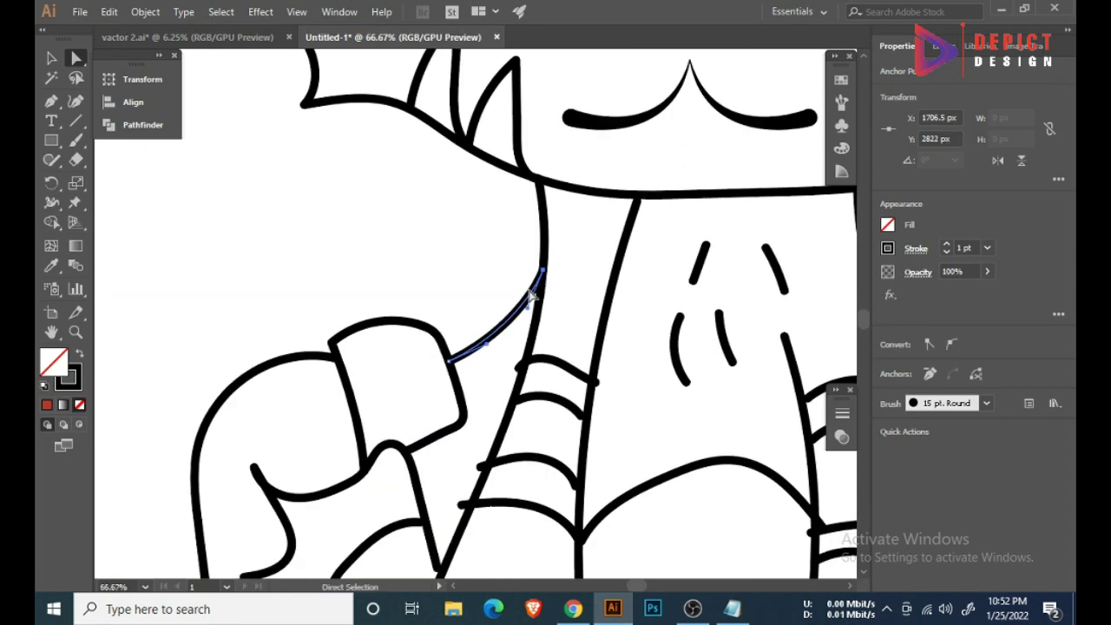
pyautogui.scroll(2, 511, 273)
# - Join a path to the vertical leg stroke and pull both stripes' right ends onto the leg outline
pyautogui.moveTo(520, 254); pyautogui.dragTo(525, 250)
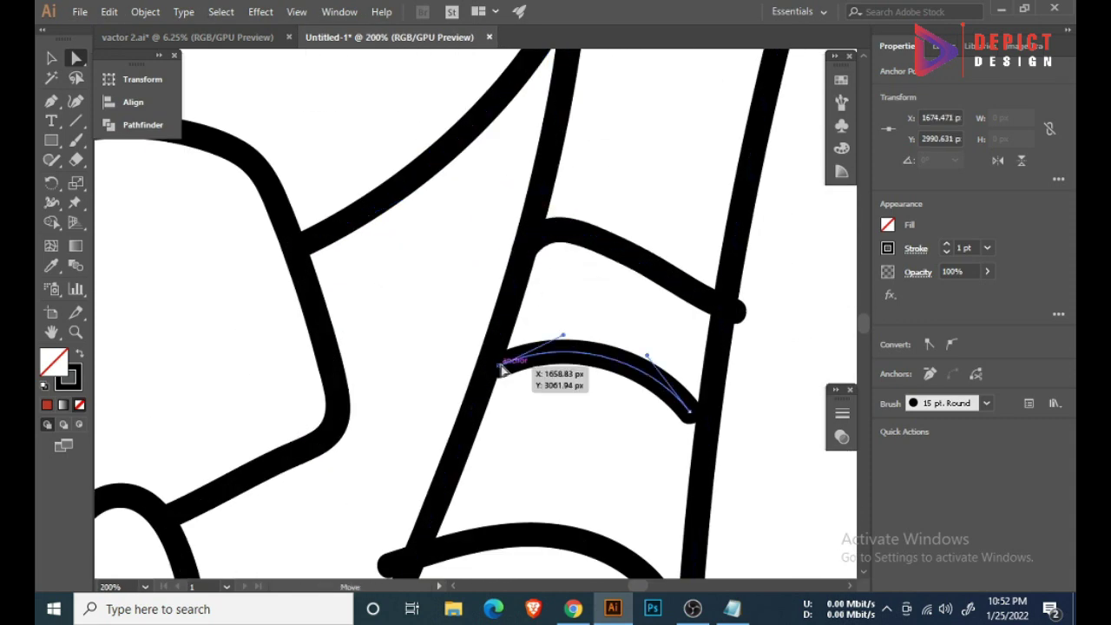
pyautogui.moveTo(690, 415); pyautogui.dragTo(700, 395)
pyautogui.moveTo(727, 318); pyautogui.dragTo(724, 307)
pyautogui.scroll(-2, 634, 321)
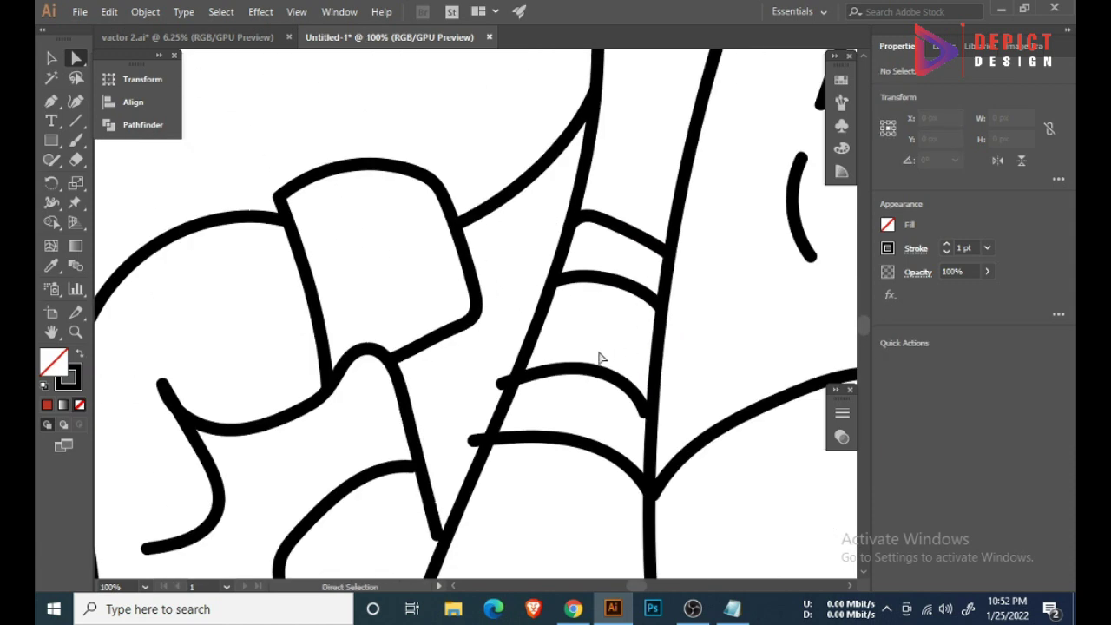
pyautogui.scroll(2, 599, 360)
# - Tuck three leg stripe ends flush against the leg outline
pyautogui.moveTo(532, 368); pyautogui.dragTo(532, 368)
pyautogui.scroll(2, 633, 385)
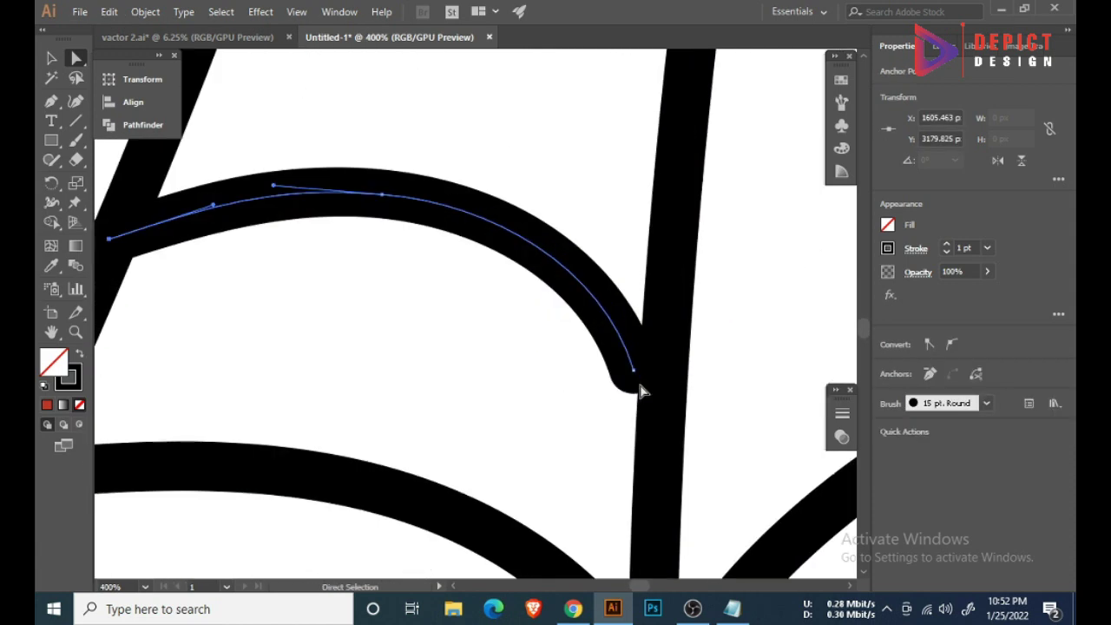
pyautogui.moveTo(633, 384); pyautogui.dragTo(666, 377)
pyautogui.scroll(-2, 620, 509)
pyautogui.scroll(3, 293, 413)
pyautogui.moveTo(293, 413); pyautogui.dragTo(372, 417)
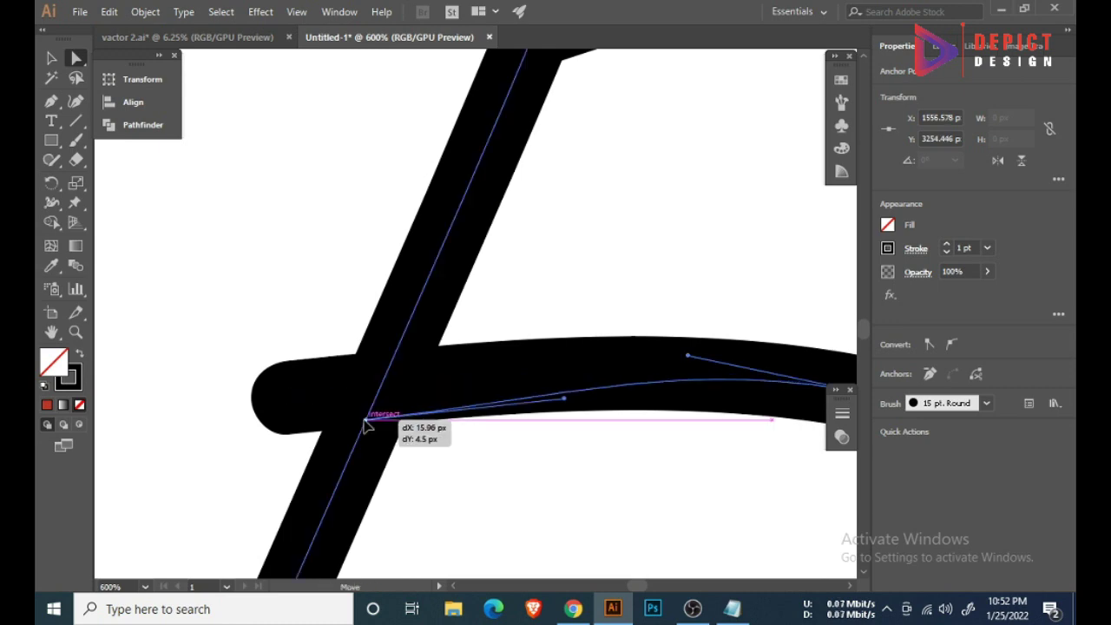
pyautogui.scroll(-2, 608, 408)
pyautogui.scroll(2, 622, 402)
# - Snap the remaining curve and stripe ends onto the leg junctions
pyautogui.moveTo(622, 399); pyautogui.dragTo(608, 404)
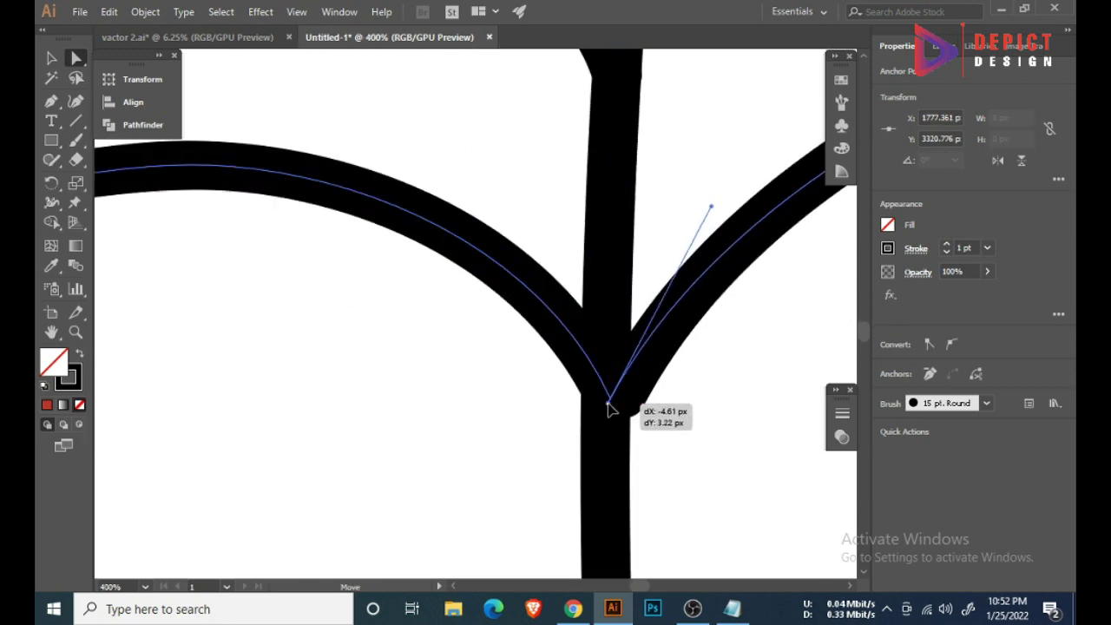
pyautogui.scroll(-2, 608, 404)
pyautogui.scroll(1, 541, 392)
pyautogui.moveTo(384, 318); pyautogui.dragTo(403, 333)
pyautogui.scroll(-1, 419, 340)
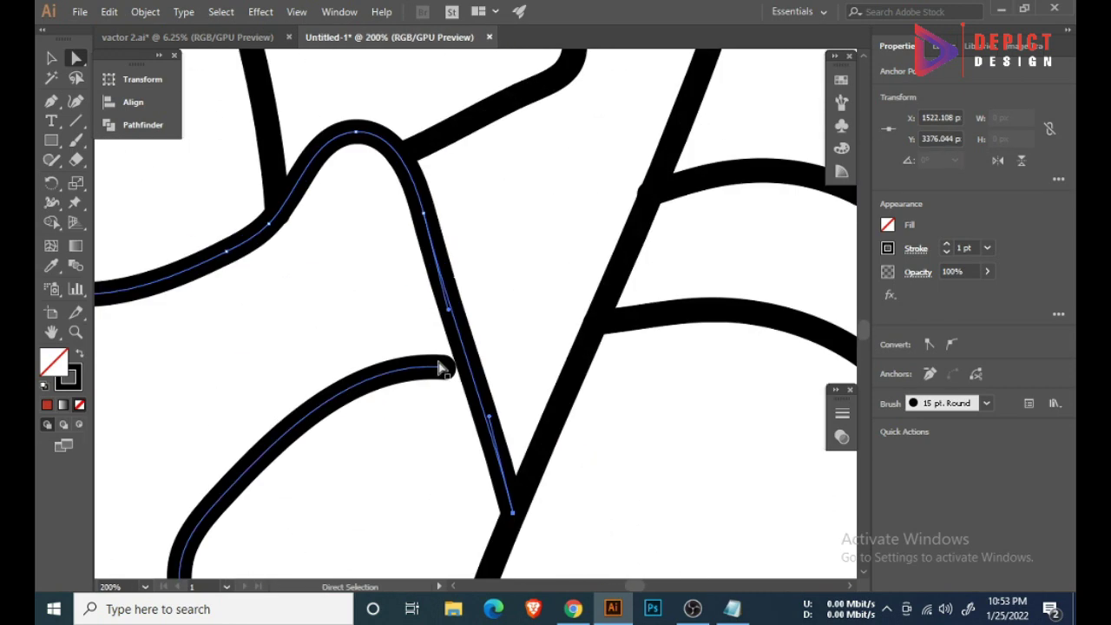
pyautogui.moveTo(439, 368); pyautogui.dragTo(489, 368)
pyautogui.scroll(-2, 434, 364)
pyautogui.click(516, 333)
# - Drag the top stripe's end anchors onto the front leg outline
pyautogui.scroll(-1, 515, 334)
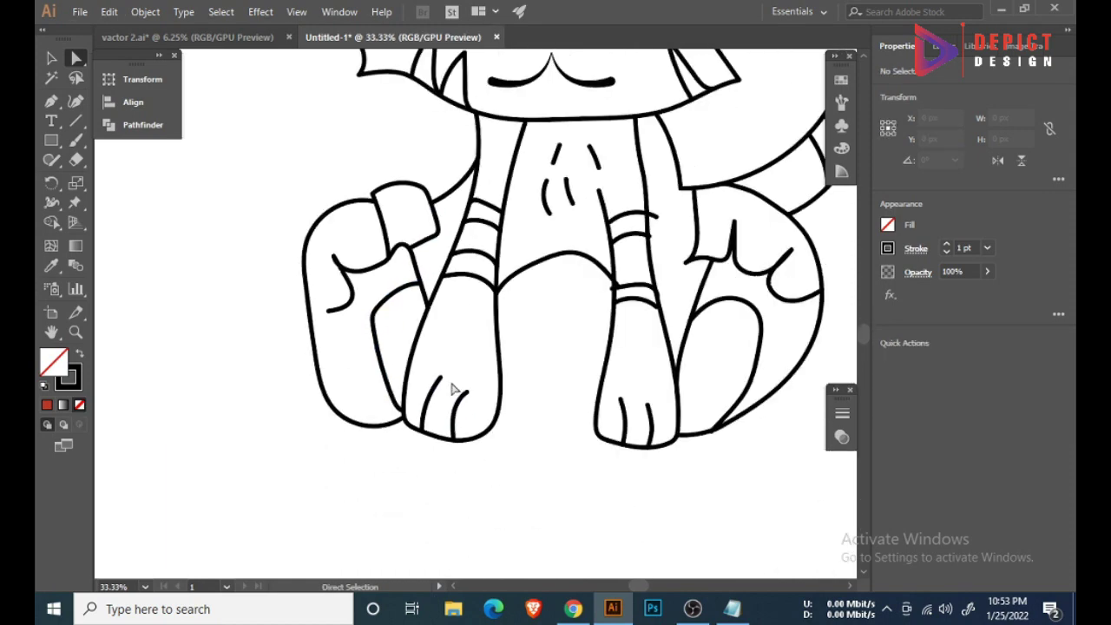
pyautogui.scroll(5, 688, 274)
pyautogui.moveTo(662, 274); pyautogui.dragTo(653, 292)
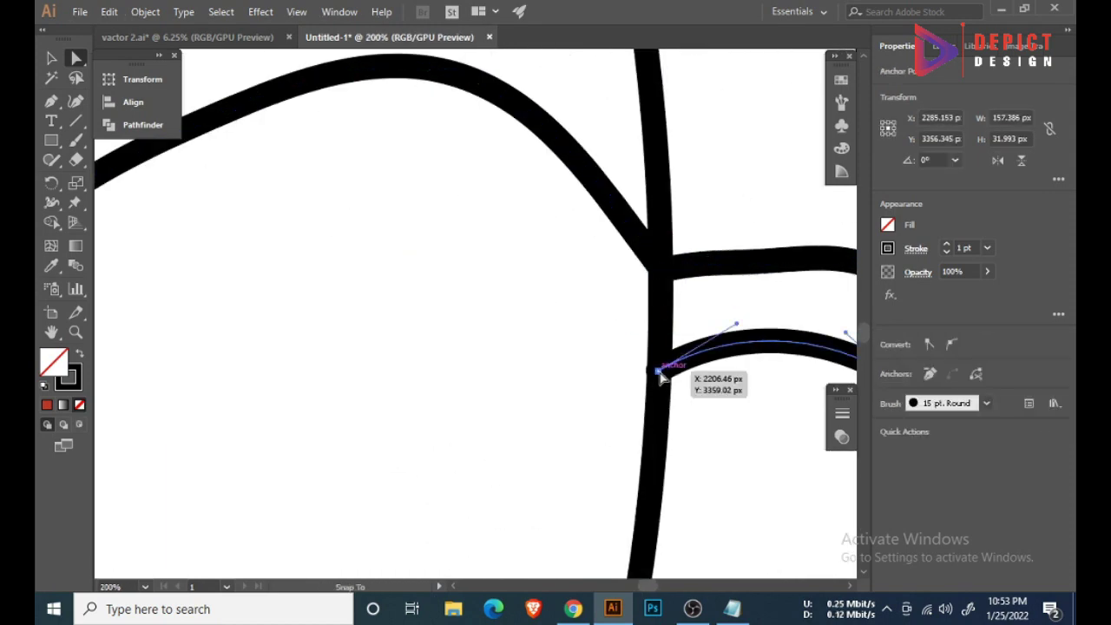
pyautogui.moveTo(660, 375); pyautogui.dragTo(660, 375)
pyautogui.click(512, 357)
pyautogui.scroll(2, 591, 308)
pyautogui.moveTo(556, 217); pyautogui.dragTo(578, 265)
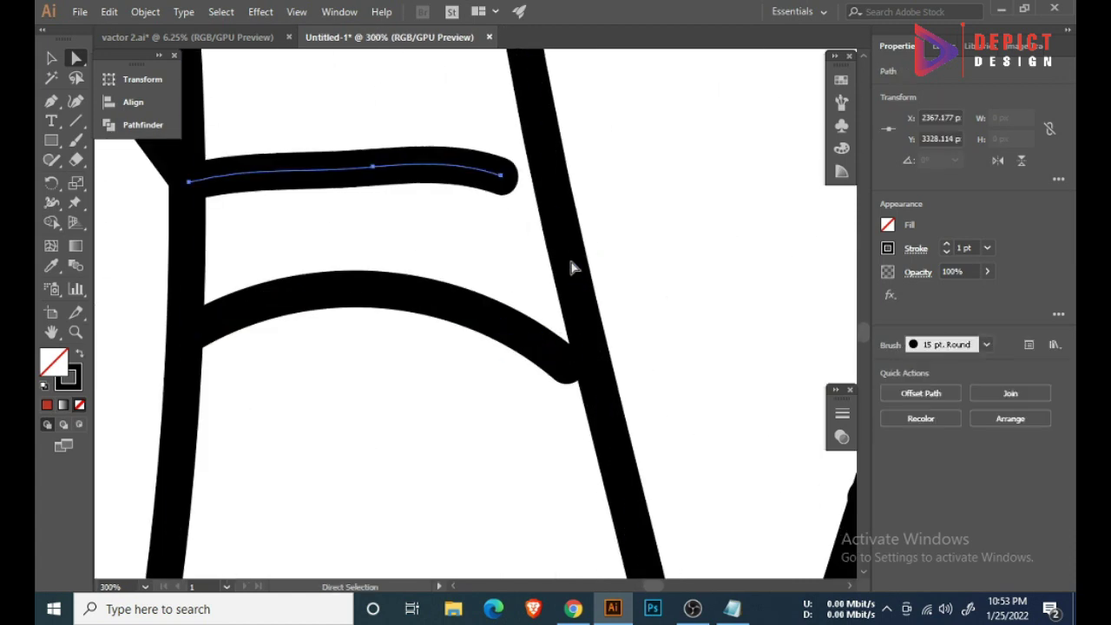
pyautogui.moveTo(500, 175); pyautogui.dragTo(556, 207)
# - Stretch the lower stripes' ends onto the leg edges so each spans both outlines
pyautogui.click(566, 374)
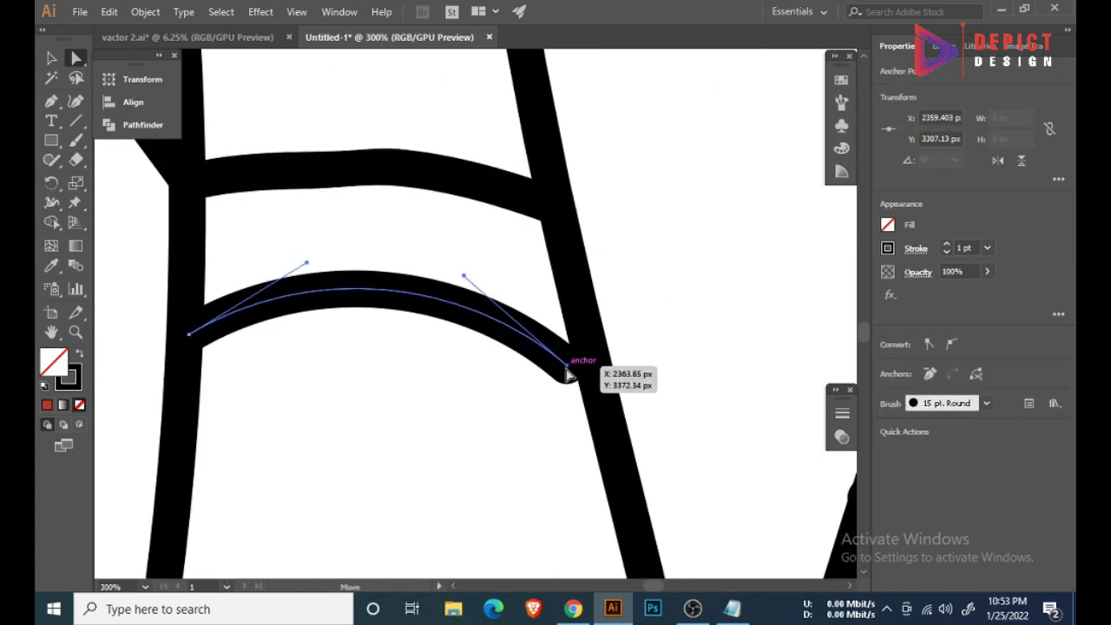
pyautogui.moveTo(566, 373); pyautogui.dragTo(595, 373)
pyautogui.scroll(-3, 466, 390)
pyautogui.scroll(2, 404, 241)
pyautogui.click(686, 279)
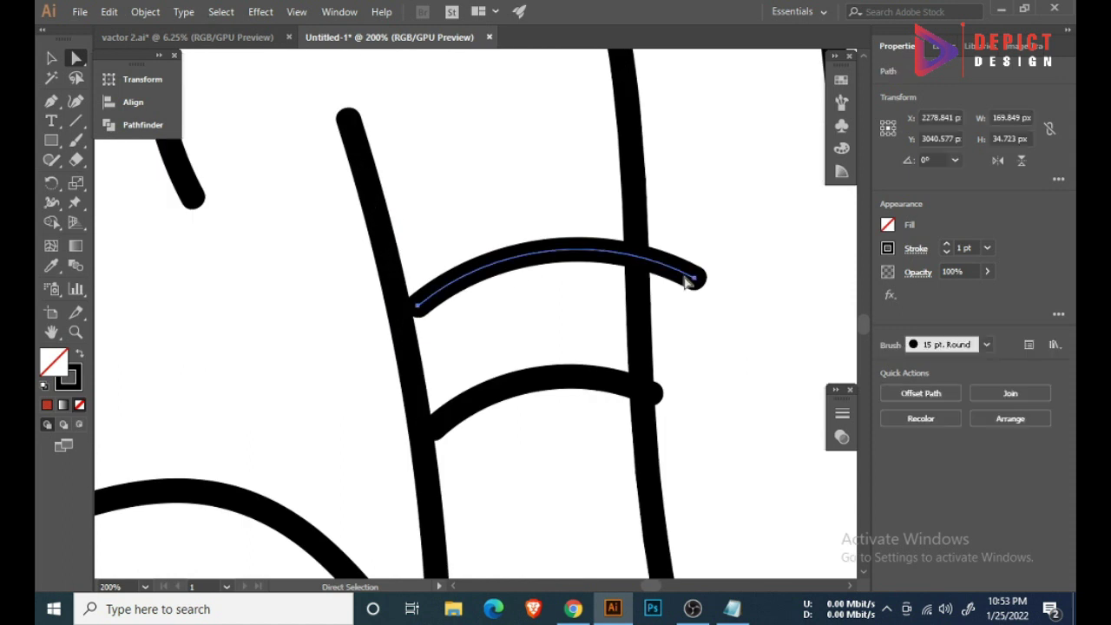
pyautogui.moveTo(639, 281); pyautogui.dragTo(638, 275)
pyautogui.moveTo(368, 298); pyautogui.dragTo(390, 285)
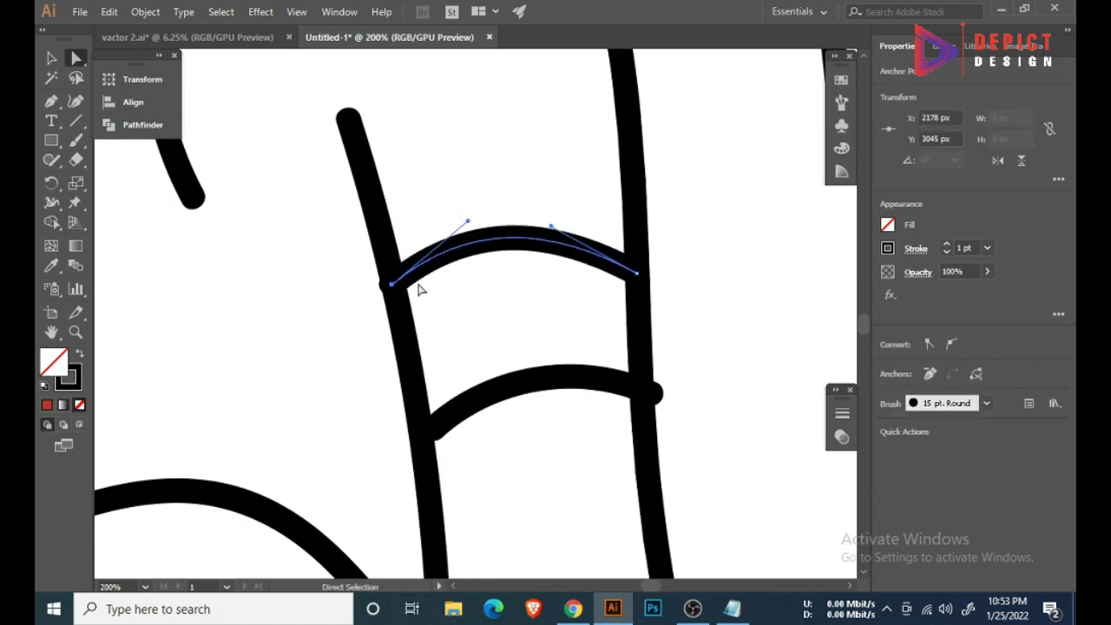
pyautogui.scroll(-1, 399, 294)
pyautogui.moveTo(656, 378); pyautogui.dragTo(642, 380)
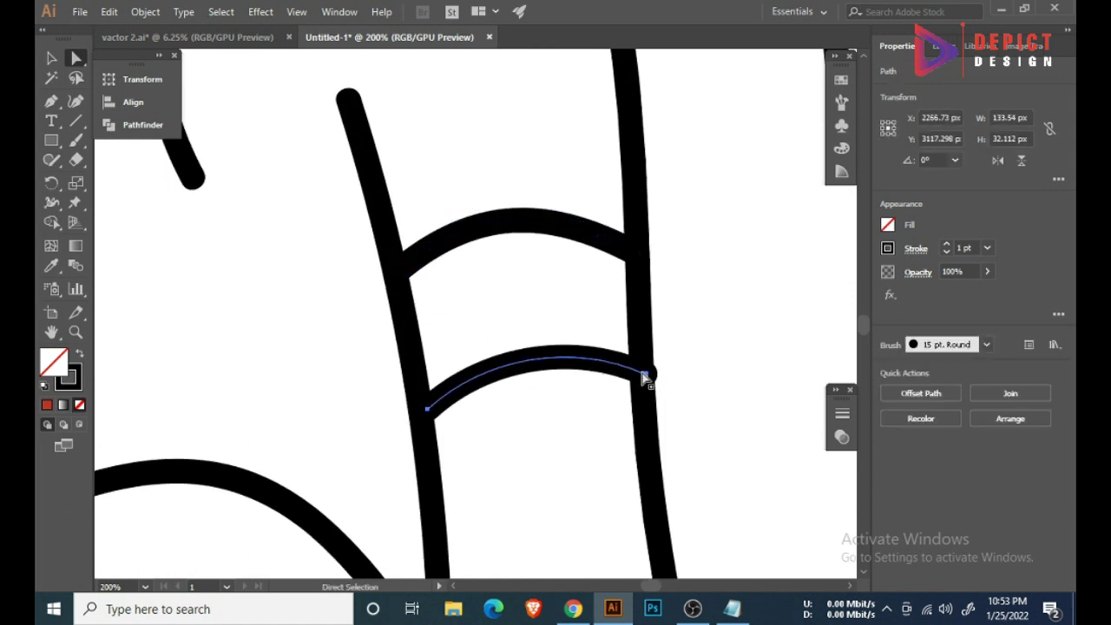
pyautogui.click(526, 409)
pyautogui.scroll(-3, 526, 409)
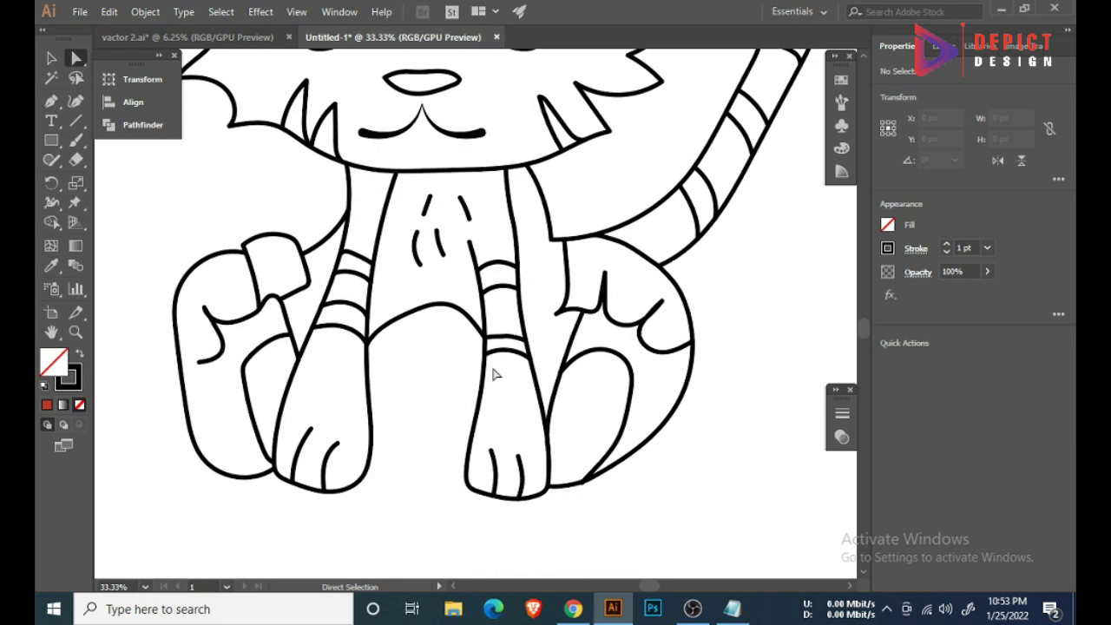
pyautogui.scroll(-2, 495, 372)
# - Survey the tiger, marquee-selecting and deselecting the artwork with the Selection tool
pyautogui.scroll(-2, 449, 456)
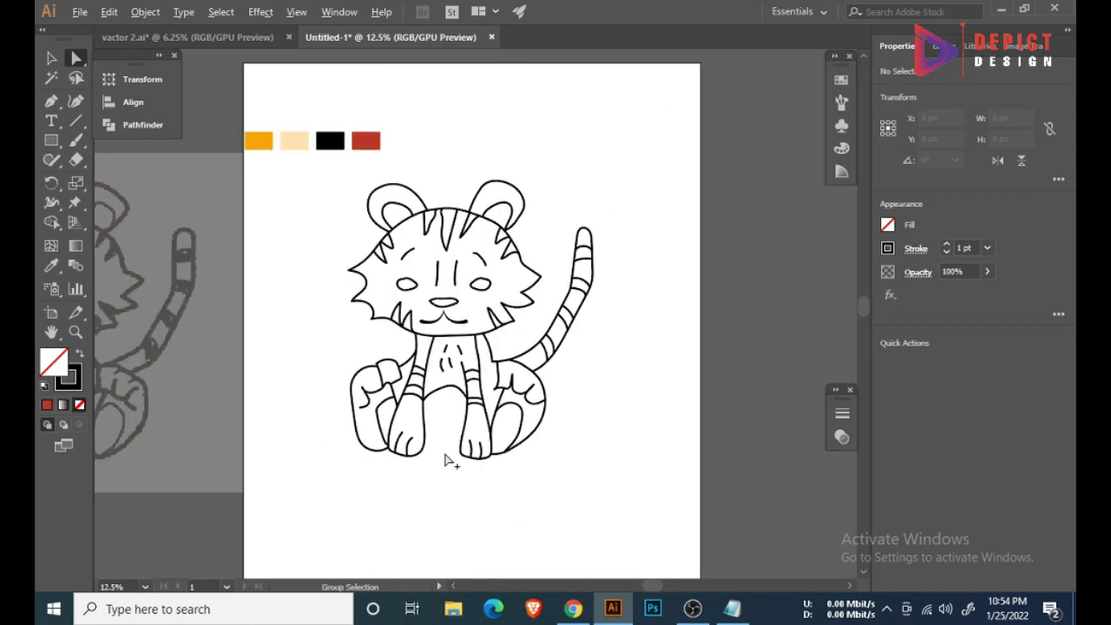
pyautogui.scroll(-1, 437, 422)
pyautogui.scroll(2, 439, 390)
pyautogui.scroll(-1, 443, 346)
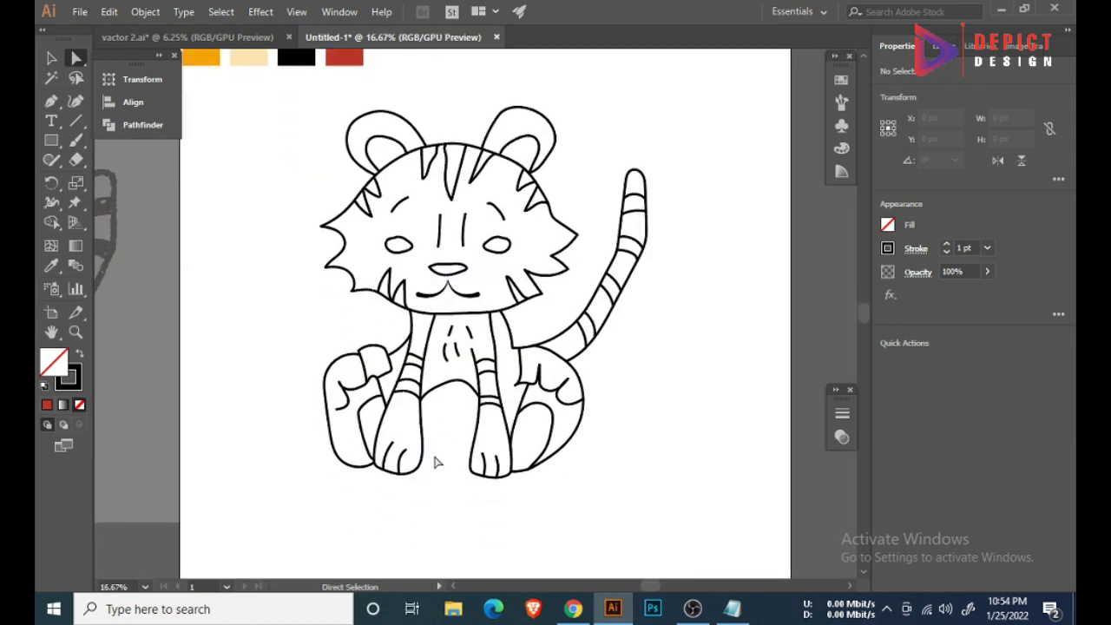
pyautogui.scroll(-2, 352, 335)
pyautogui.moveTo(576, 464); pyautogui.dragTo(573, 460)
pyautogui.press('v')
pyautogui.click(550, 211)
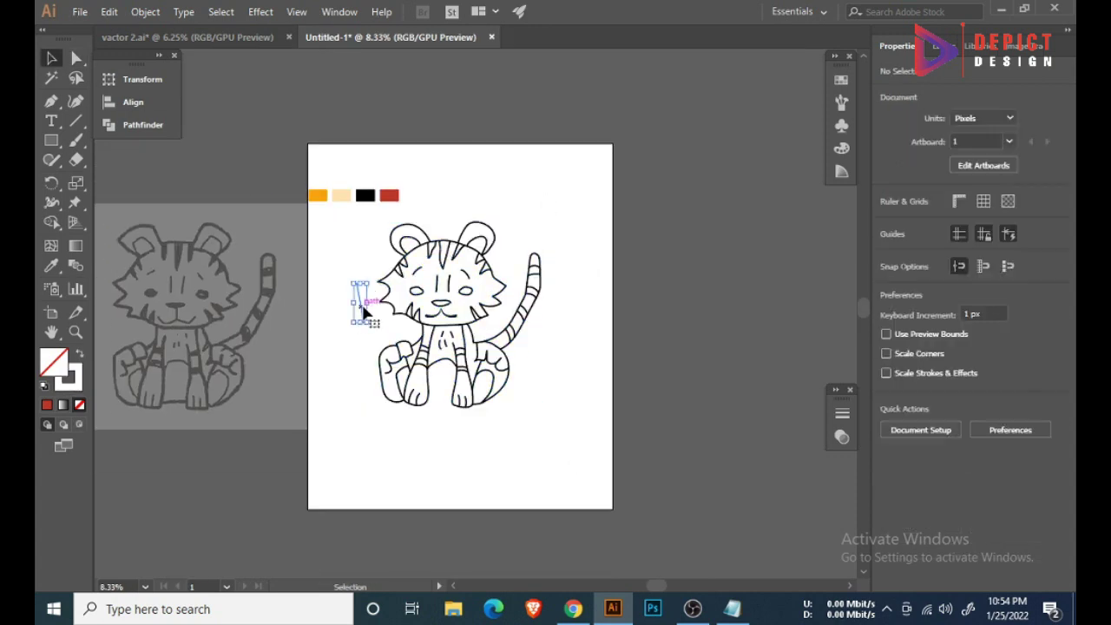
pyautogui.moveTo(343, 221); pyautogui.dragTo(576, 484)
pyautogui.click(509, 248)
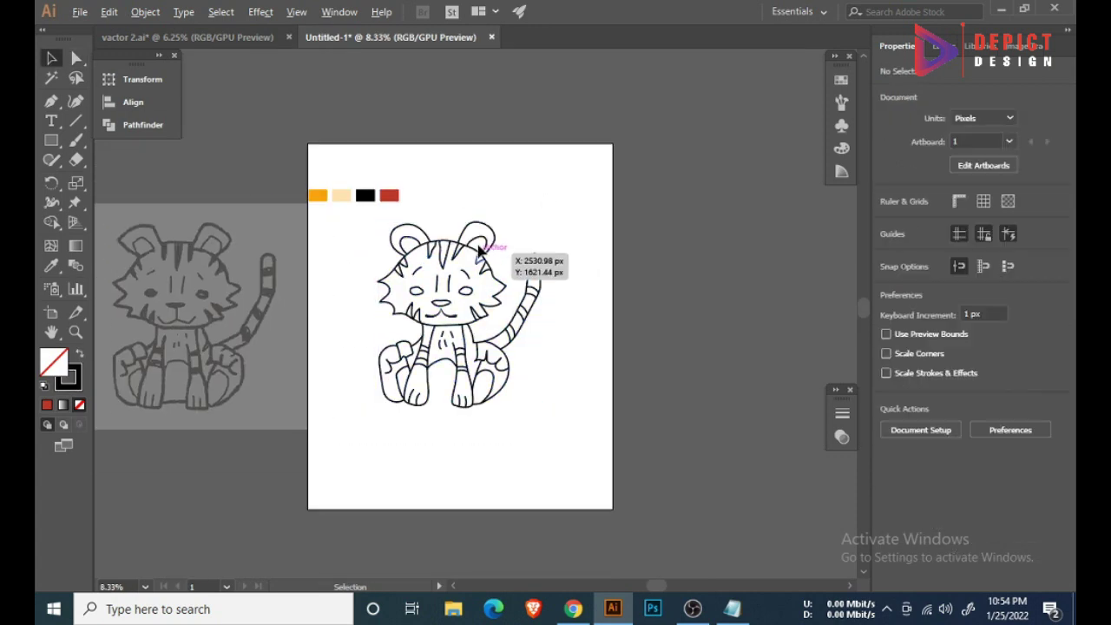
# - Move the ear path's lower anchor onto the head outline
pyautogui.scroll(8, 509, 248)
pyautogui.click(512, 293)
pyautogui.click(75, 59)
pyautogui.click(470, 358)
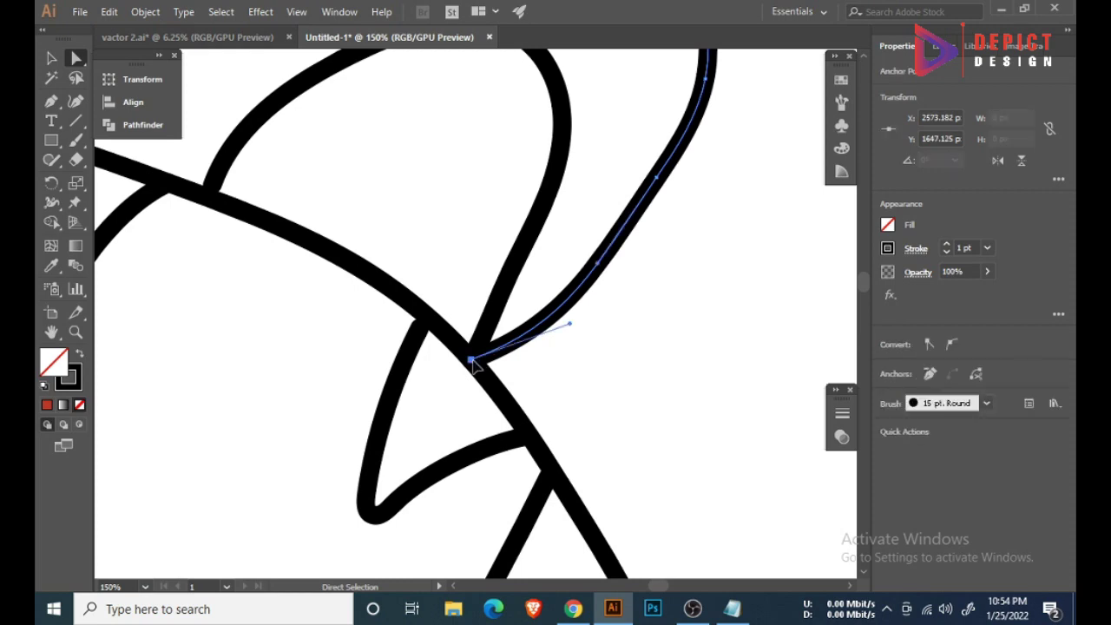
pyautogui.moveTo(568, 323); pyautogui.dragTo(584, 347)
pyautogui.moveTo(517, 375); pyautogui.dragTo(496, 385)
pyautogui.scroll(-4, 521, 348)
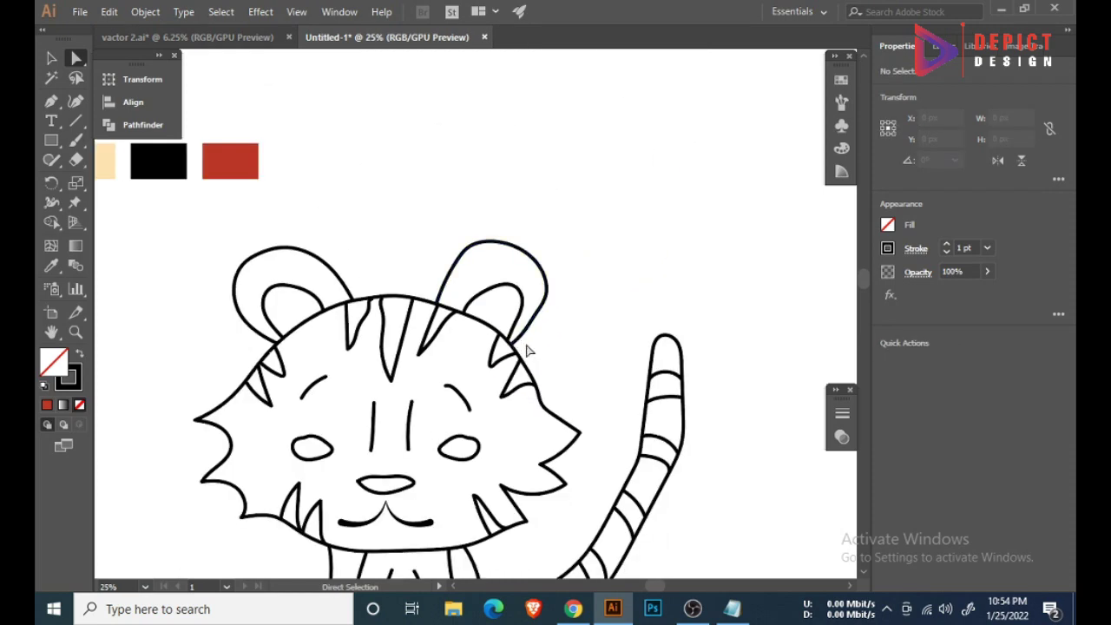
pyautogui.scroll(-3, 521, 347)
pyautogui.scroll(3, 511, 227)
pyautogui.scroll(-2, 511, 227)
# - Delete the tiger's right ear
pyautogui.press('v')
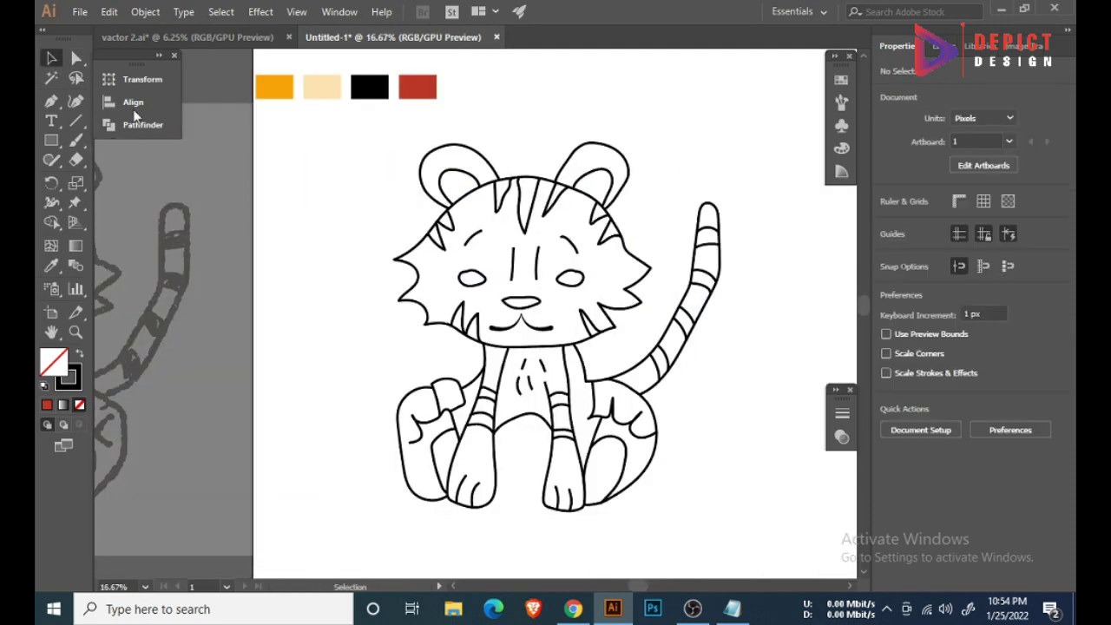
pyautogui.scroll(2, 601, 207)
pyautogui.click(601, 207)
pyautogui.press('Delete')
# - Reflect a copy of the left ear and move it to the right side of the head
pyautogui.rightClick(285, 190)
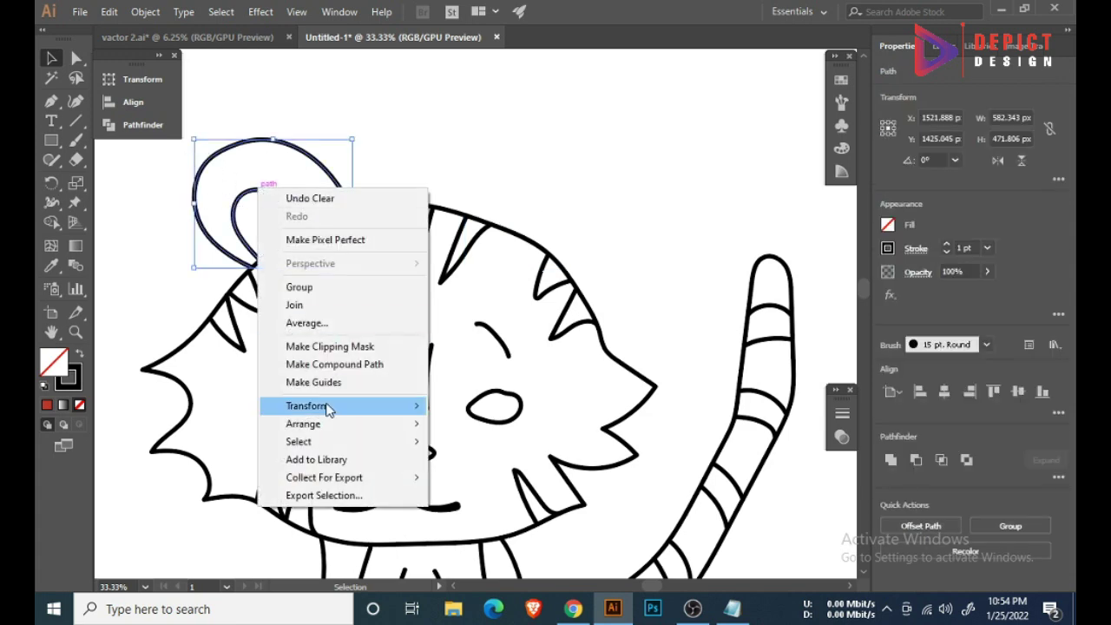
pyautogui.click(451, 458)
pyautogui.click(663, 442)
pyautogui.moveTo(317, 217)
pyautogui.mouseDown()
pyautogui.moveTo(587, 246)
pyautogui.moveTo(565, 249)
pyautogui.mouseUp()
pyautogui.scroll(5, 566, 248)
pyautogui.scroll(-3, 556, 265)
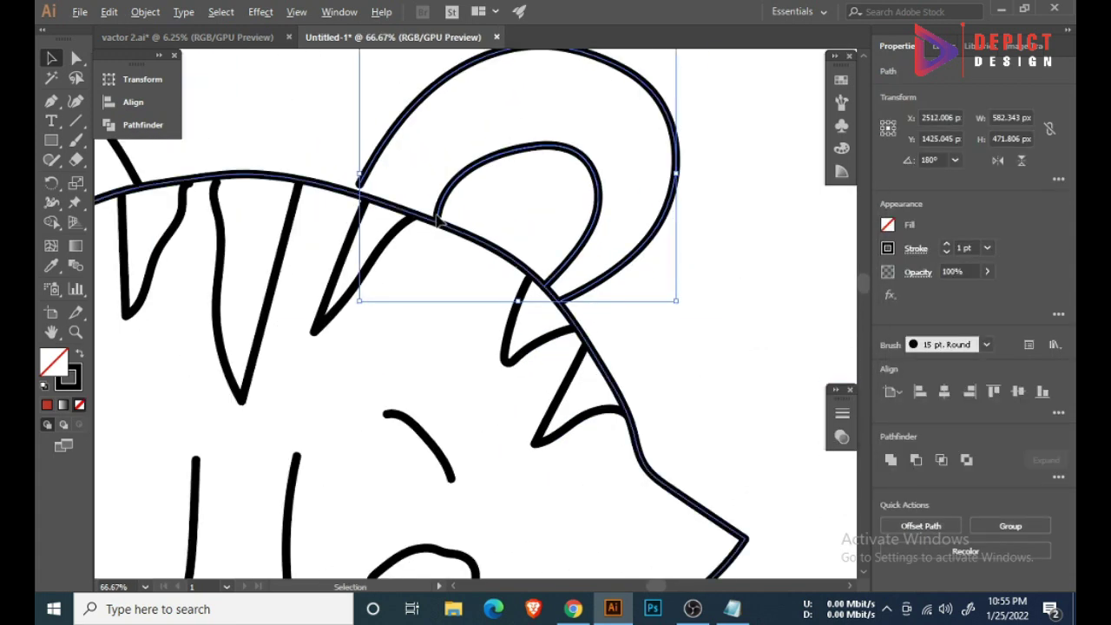
pyautogui.scroll(3, 379, 189)
# - Snap the new ear's end onto the head curve, then select the entire tiger
pyautogui.press('a')
pyautogui.click(374, 187)
pyautogui.moveTo(372, 189); pyautogui.dragTo(364, 213)
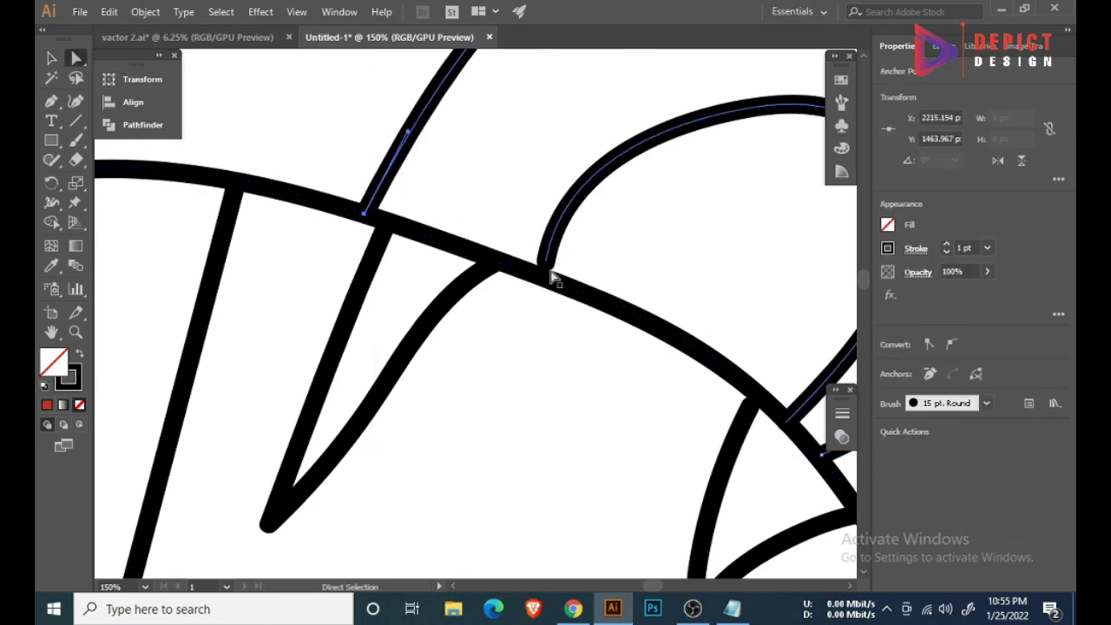
pyautogui.moveTo(547, 276); pyautogui.dragTo(547, 278)
pyautogui.scroll(-2, 547, 278)
pyautogui.scroll(-2, 434, 261)
pyautogui.scroll(-2, 347, 252)
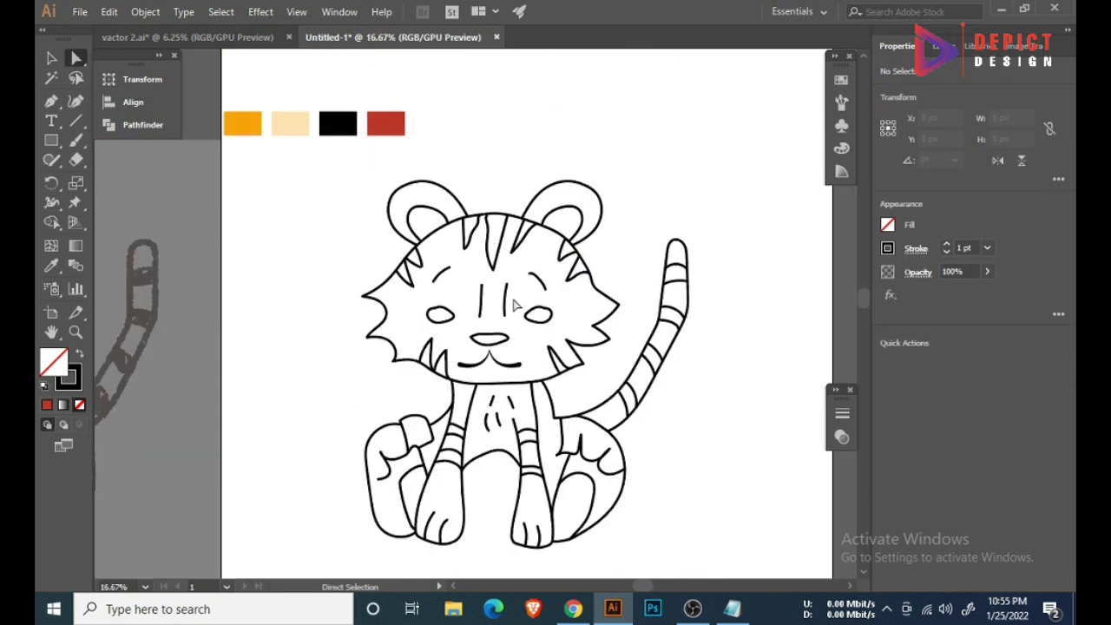
pyautogui.press('v')
pyautogui.click(330, 249)
pyautogui.scroll(-2, 330, 249)
pyautogui.moveTo(365, 124); pyautogui.dragTo(580, 348)
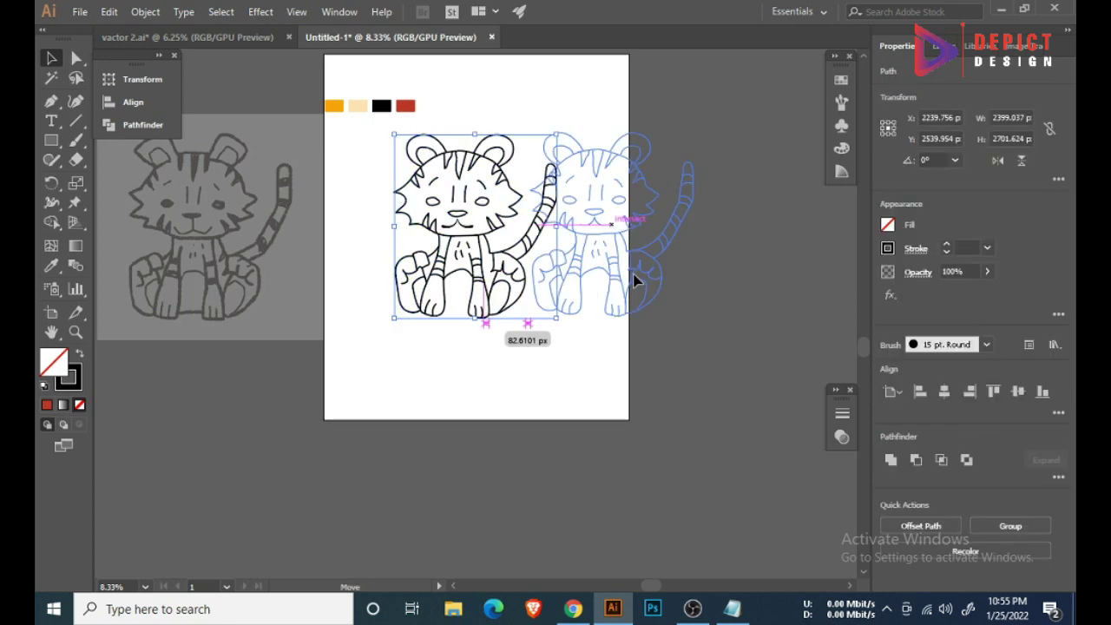
# - Duplicate the tiger to the right, then group the original and expand its appearance
pyautogui.moveTo(481, 281); pyautogui.dragTo(772, 226)
pyautogui.moveTo(373, 135); pyautogui.dragTo(489, 249)
pyautogui.rightClick(486, 245)
pyautogui.click(524, 343)
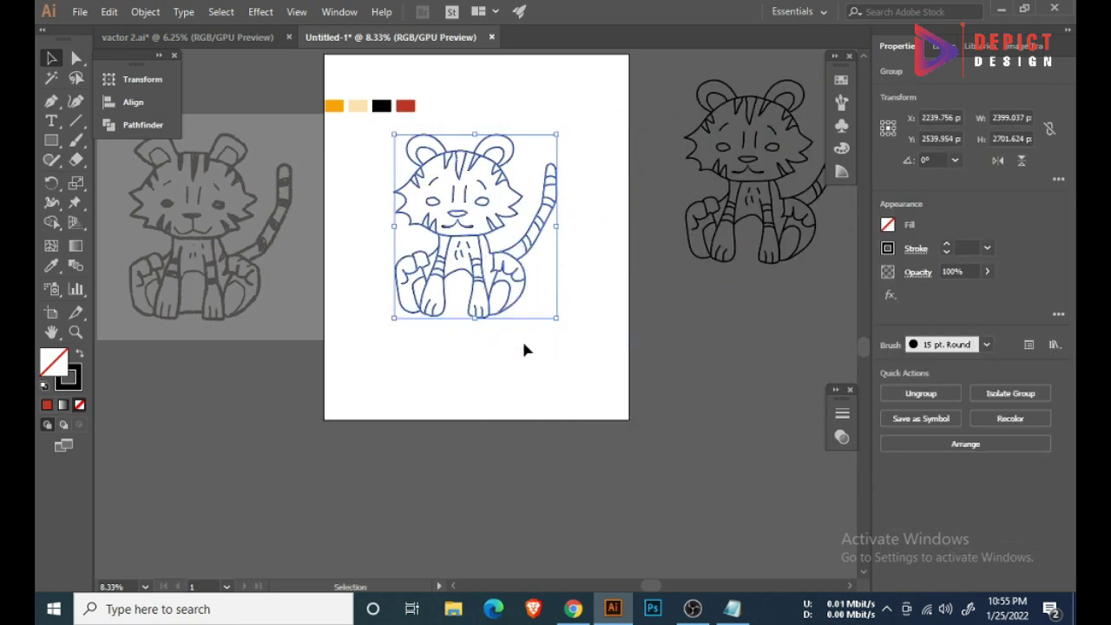
pyautogui.click(145, 12)
pyautogui.click(234, 201)
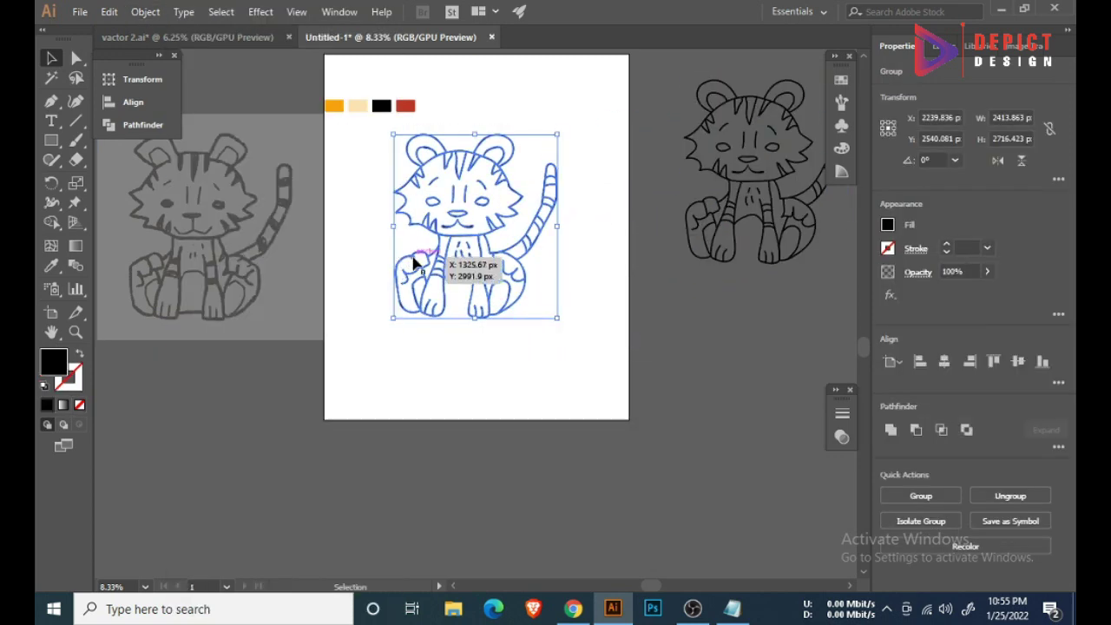
# - Deselect and reselect the expanded tiger on the artboard
pyautogui.scroll(1, 455, 296)
pyautogui.click(455, 296)
pyautogui.scroll(-1, 455, 296)
pyautogui.moveTo(356, 144); pyautogui.dragTo(496, 260)
pyautogui.rightClick(496, 257)
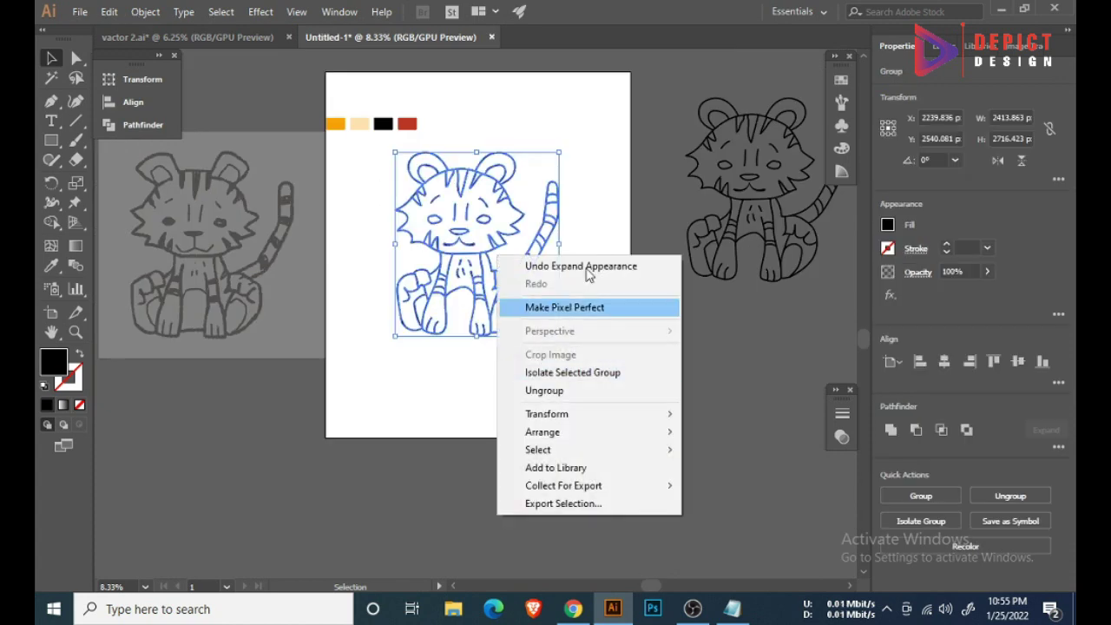
pyautogui.click(562, 233)
# - Show the Layers panel and draw a peach-filled rectangle over the tiger
pyautogui.click(932, 45)
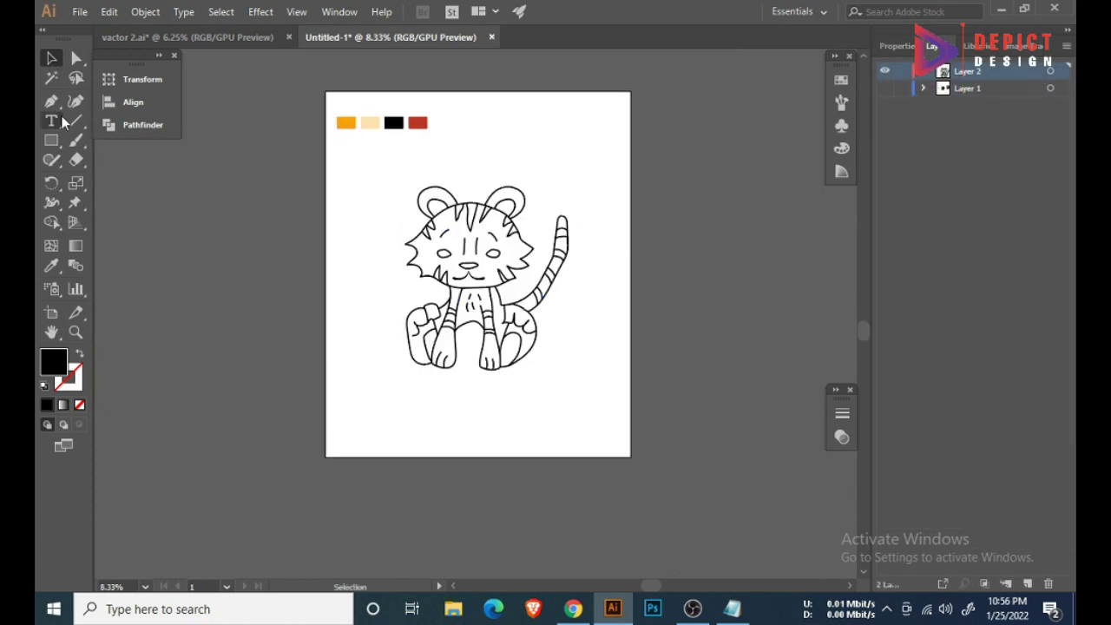
pyautogui.moveTo(581, 399); pyautogui.dragTo(585, 387)
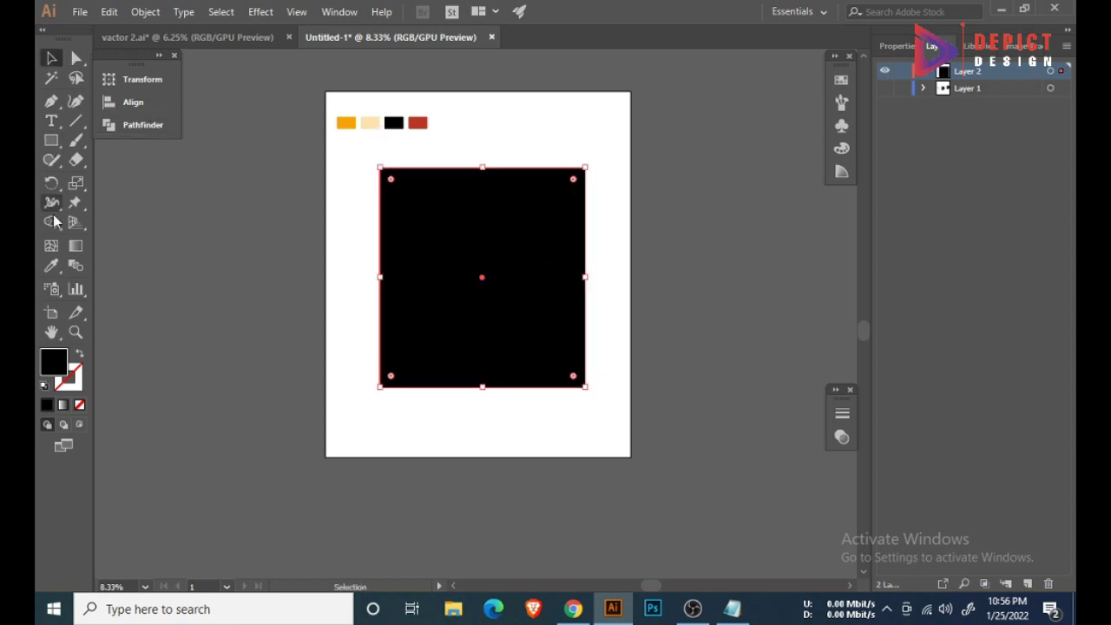
pyautogui.click(372, 126)
pyautogui.rightClick(410, 254)
# - Send the rectangle back, delete the expanded tiger and background, and pick red
pyautogui.click(642, 562)
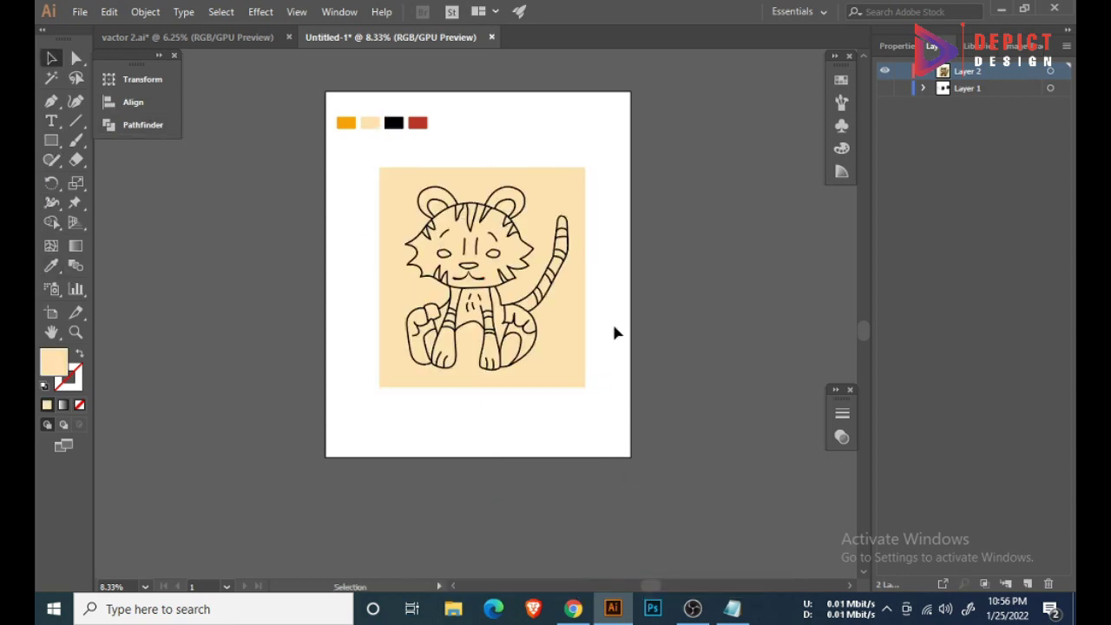
pyautogui.press('v')
pyautogui.moveTo(612, 321)
pyautogui.mouseDown()
pyautogui.moveTo(459, 398)
pyautogui.moveTo(454, 287)
pyautogui.mouseUp()
pyautogui.click(460, 437)
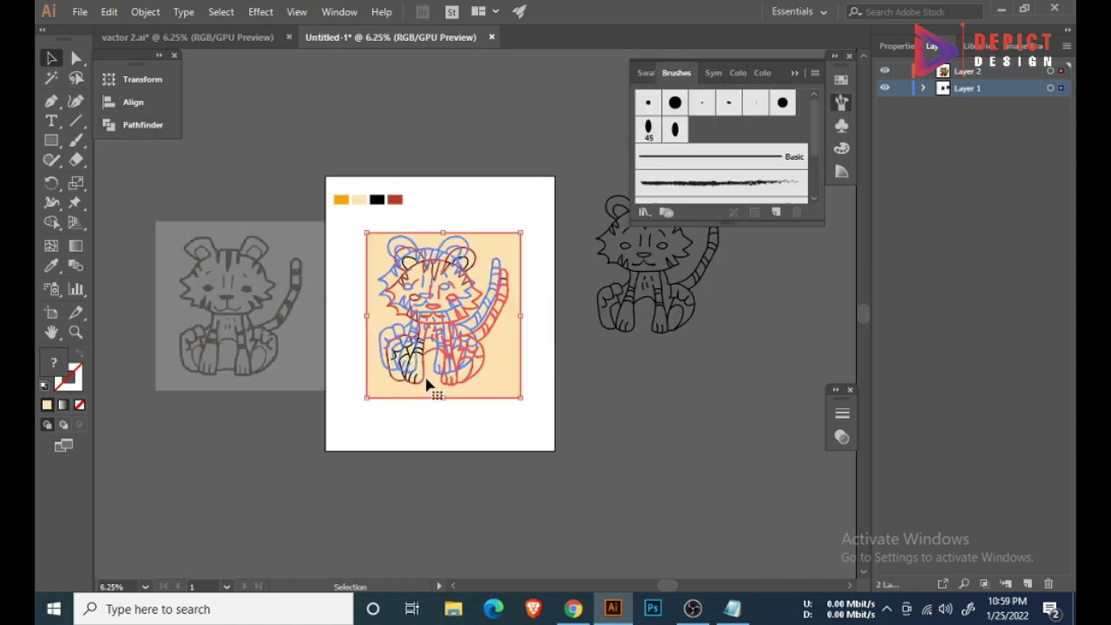
pyautogui.click(664, 367)
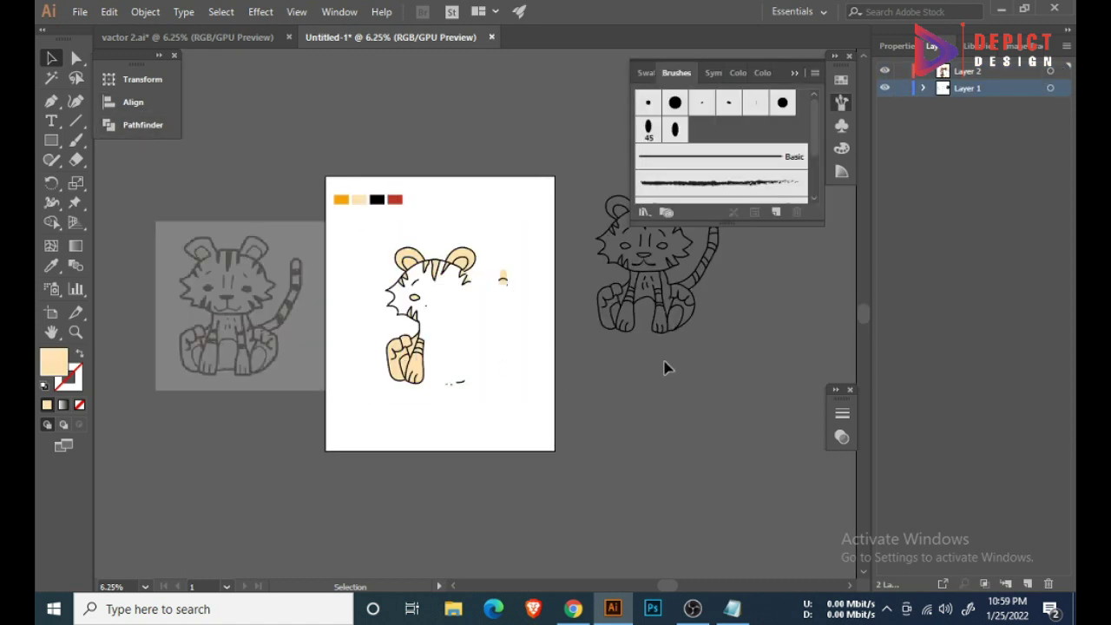
pyautogui.press('Delete')
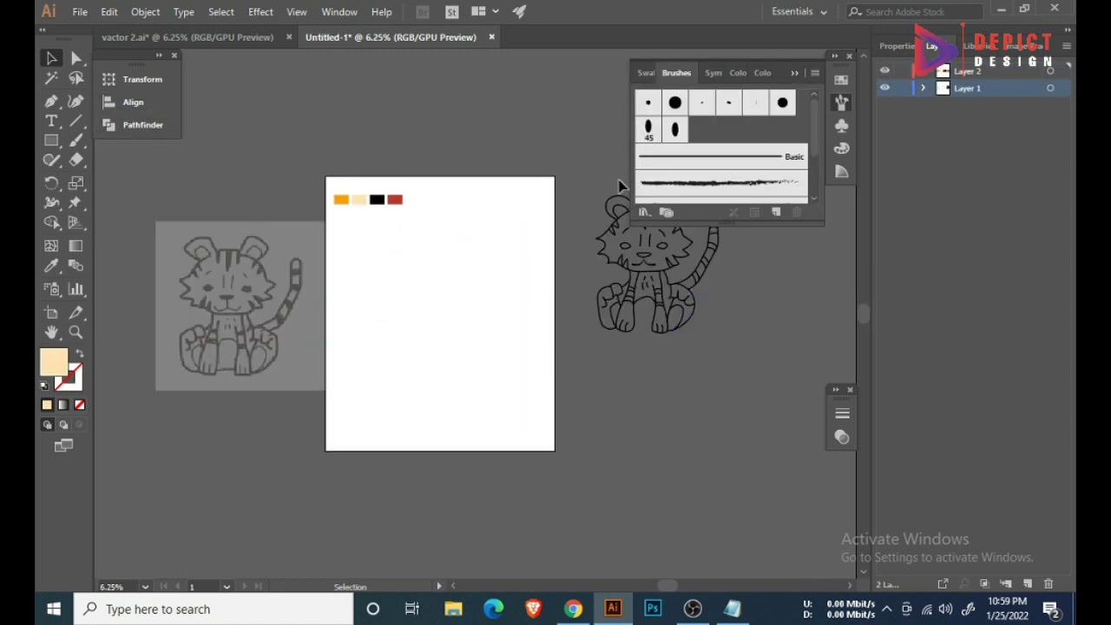
pyautogui.click(442, 260)
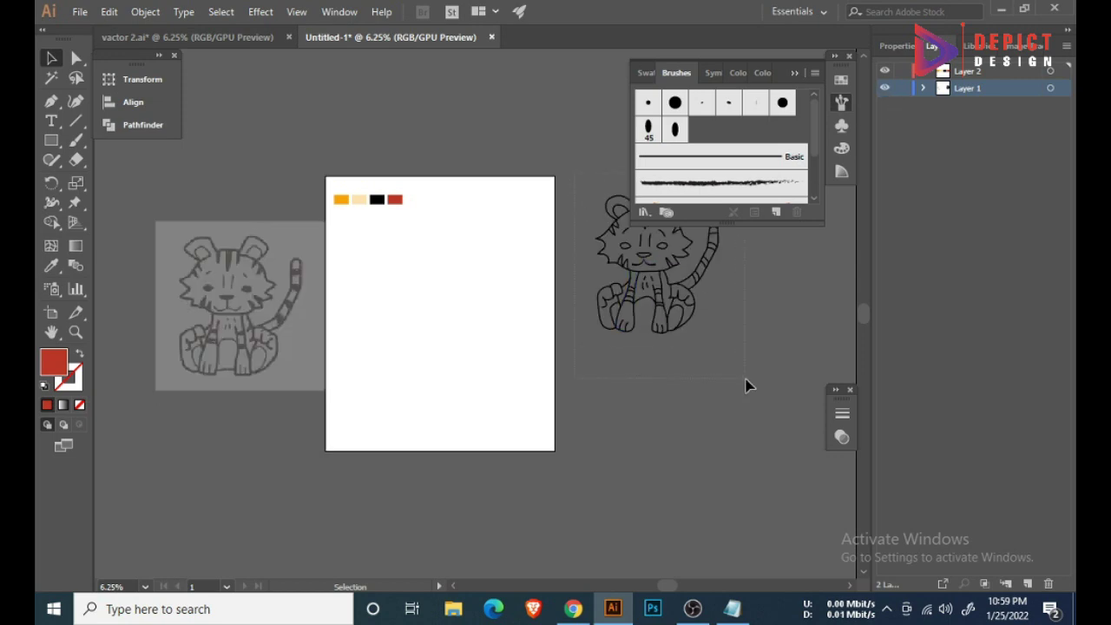
pyautogui.moveTo(666, 281); pyautogui.dragTo(449, 343)
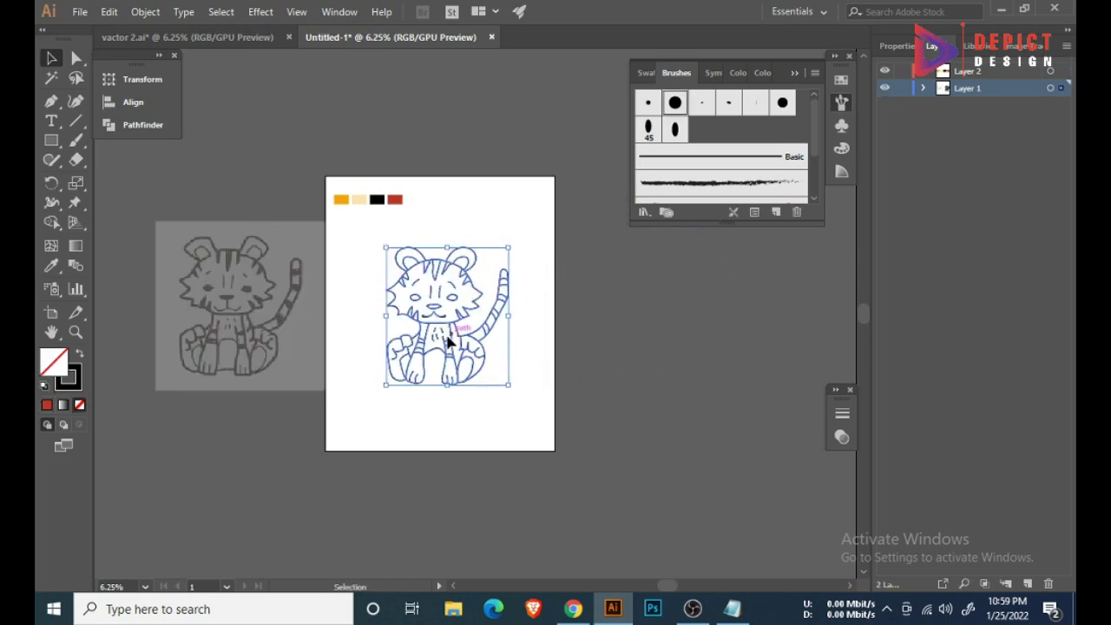
pyautogui.scroll(3, 460, 387)
pyautogui.press('b')
pyautogui.scroll(1, 466, 398)
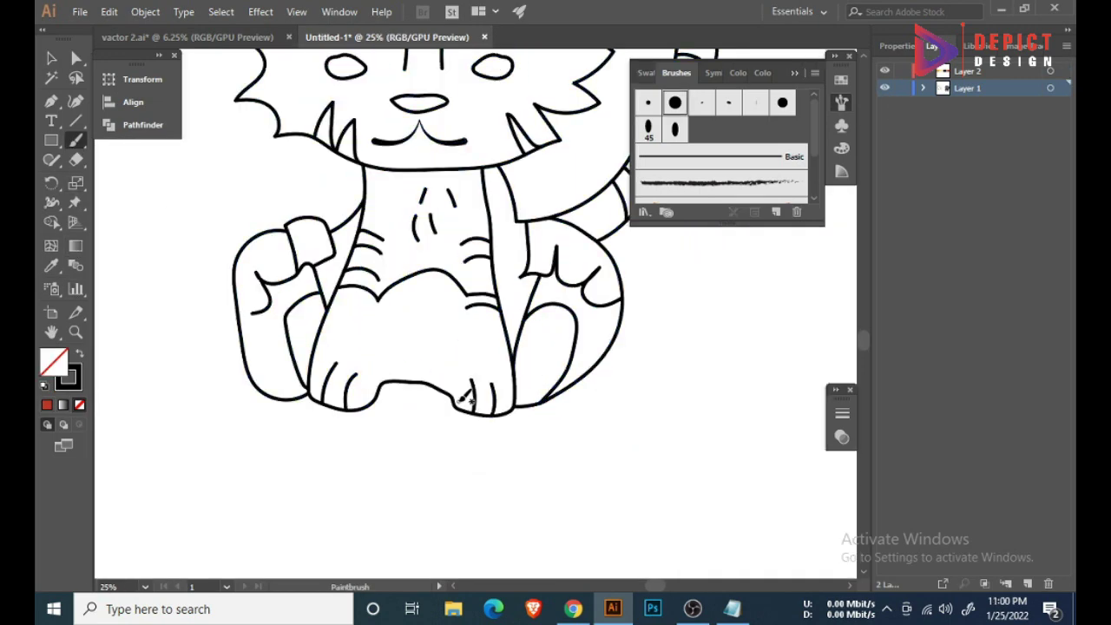
pyautogui.hotkey('ctrl', 'z')
pyautogui.hotkey('ctrl', 'shift', 'a')
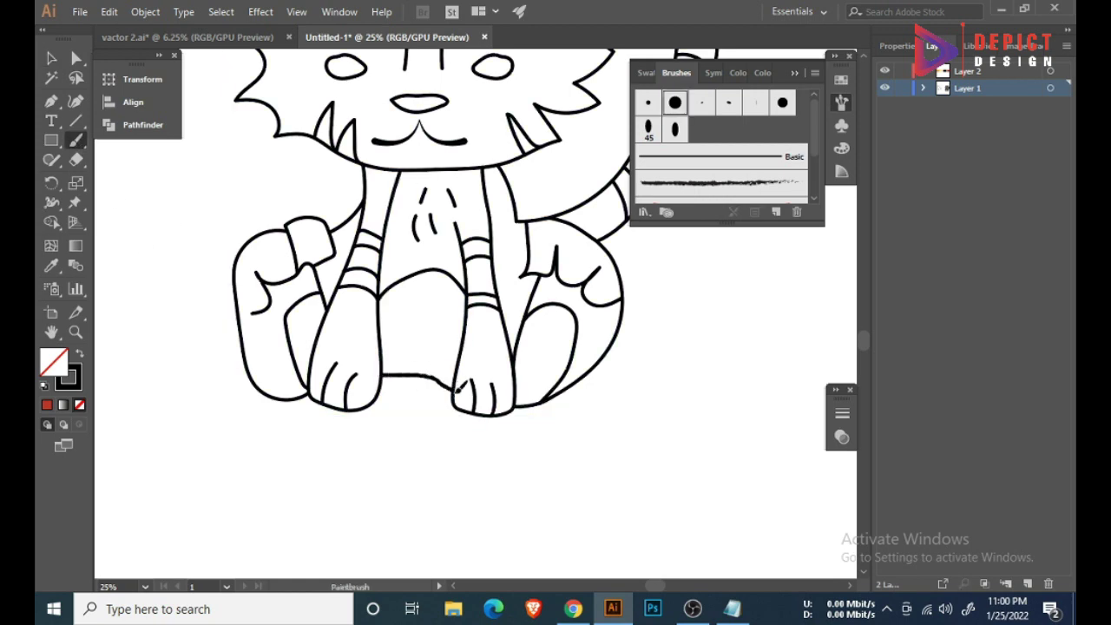
pyautogui.scroll(1, 452, 391)
pyautogui.scroll(-2, 452, 390)
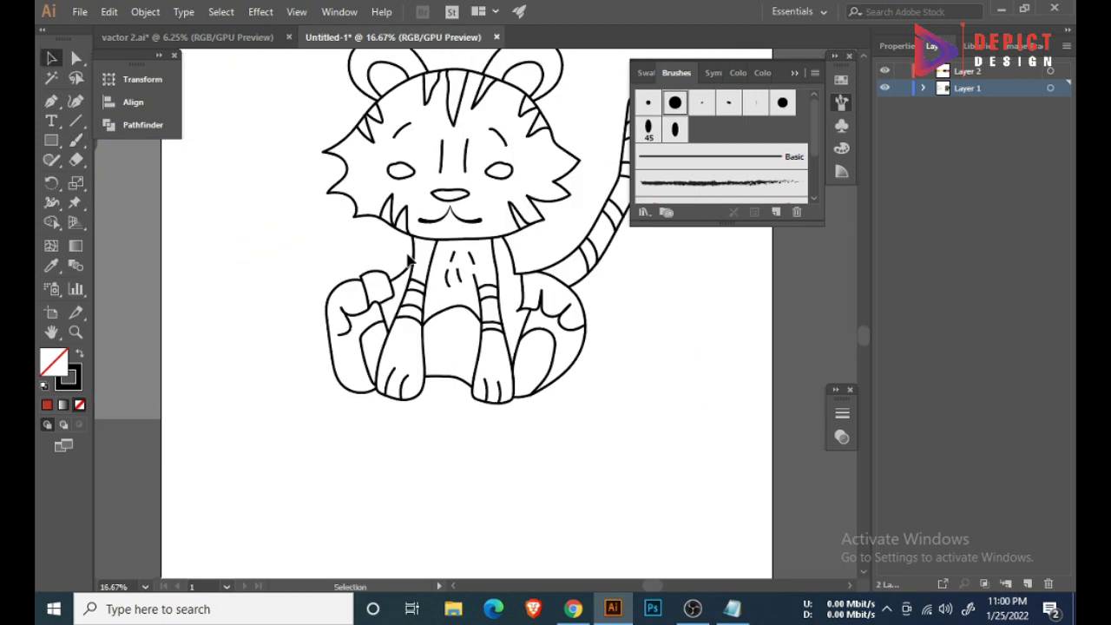
pyautogui.scroll(-1, 473, 278)
pyautogui.press('v')
pyautogui.click(474, 278)
# - Copy the tiger and swatches onto Layer 2, hide Layer 1, and centre the copy
pyautogui.rightClick(473, 278)
pyautogui.click(447, 359)
pyautogui.moveTo(460, 286); pyautogui.dragTo(694, 325)
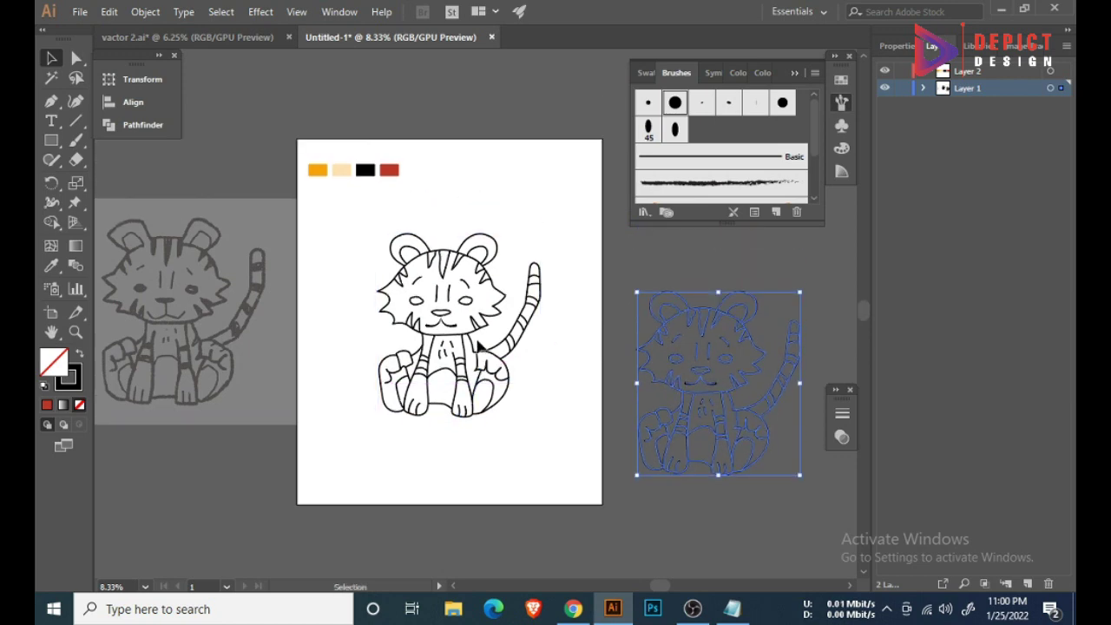
pyautogui.moveTo(306, 156); pyautogui.dragTo(556, 448)
pyautogui.click(885, 88)
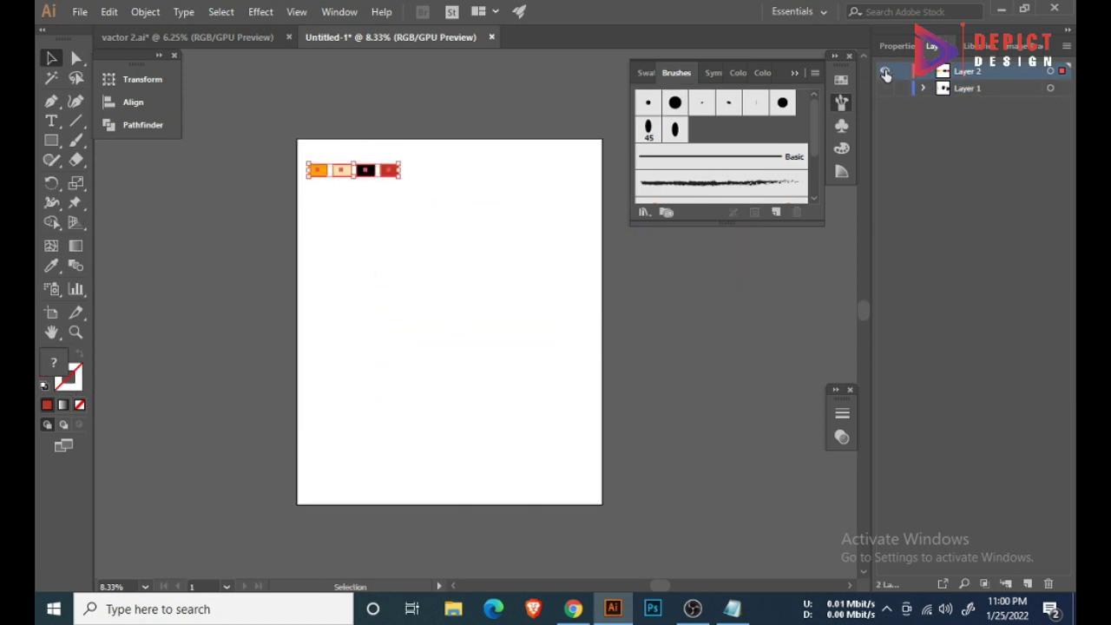
pyautogui.hotkey('ctrl', 'z')
pyautogui.hotkey('ctrl', 'z')
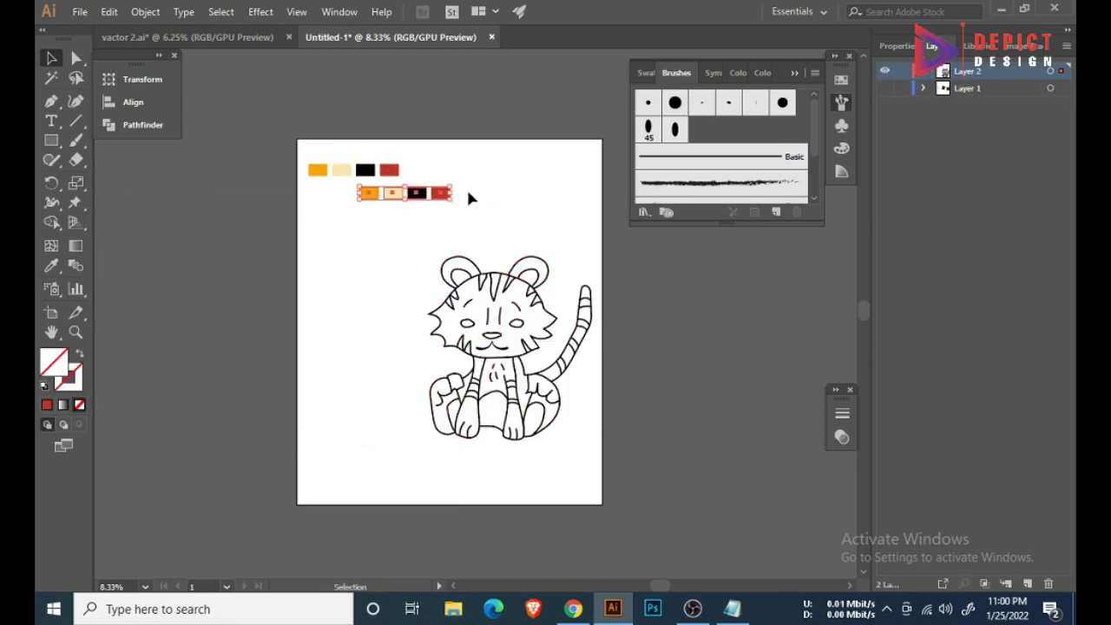
pyautogui.moveTo(526, 342); pyautogui.dragTo(493, 320)
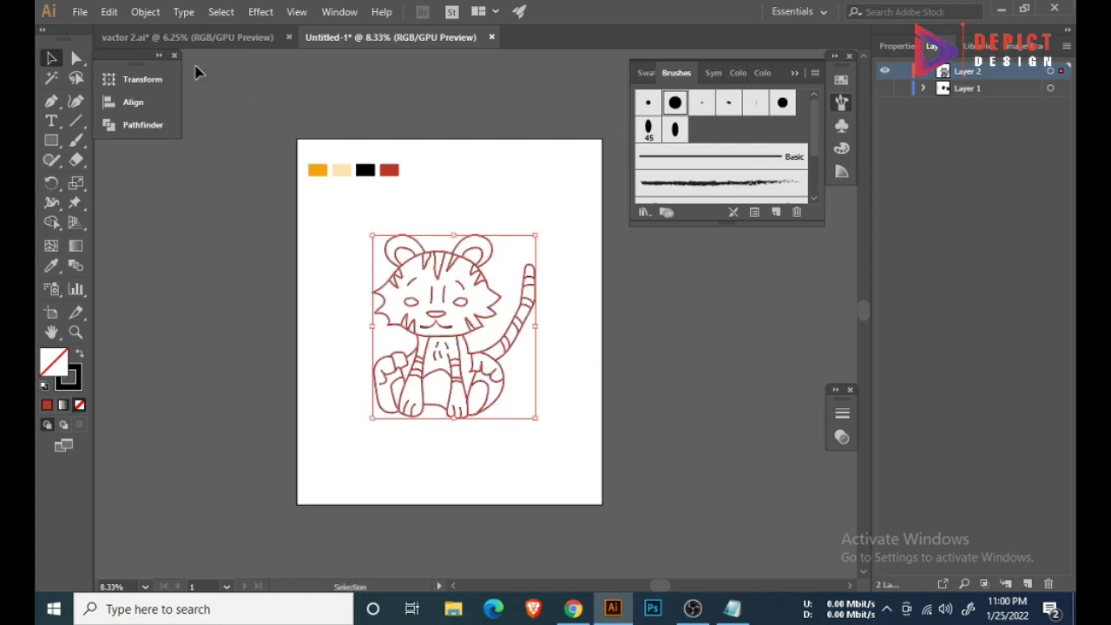
# - Convert the tiger's strokes to filled shapes with Outline Stroke
pyautogui.click(145, 12)
pyautogui.click(478, 478)
pyautogui.scroll(2, 461, 314)
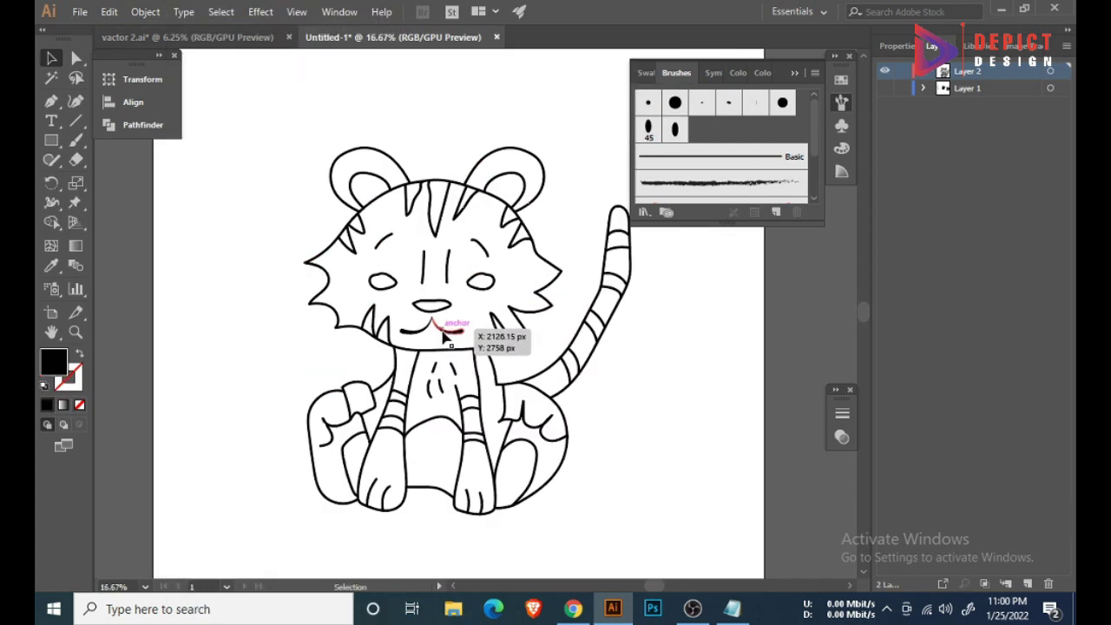
pyautogui.scroll(-2, 385, 335)
# - Draw a peach-filled rectangle behind the tiger and select everything
pyautogui.press('m')
pyautogui.moveTo(289, 202); pyautogui.dragTo(540, 460)
pyautogui.press('v')
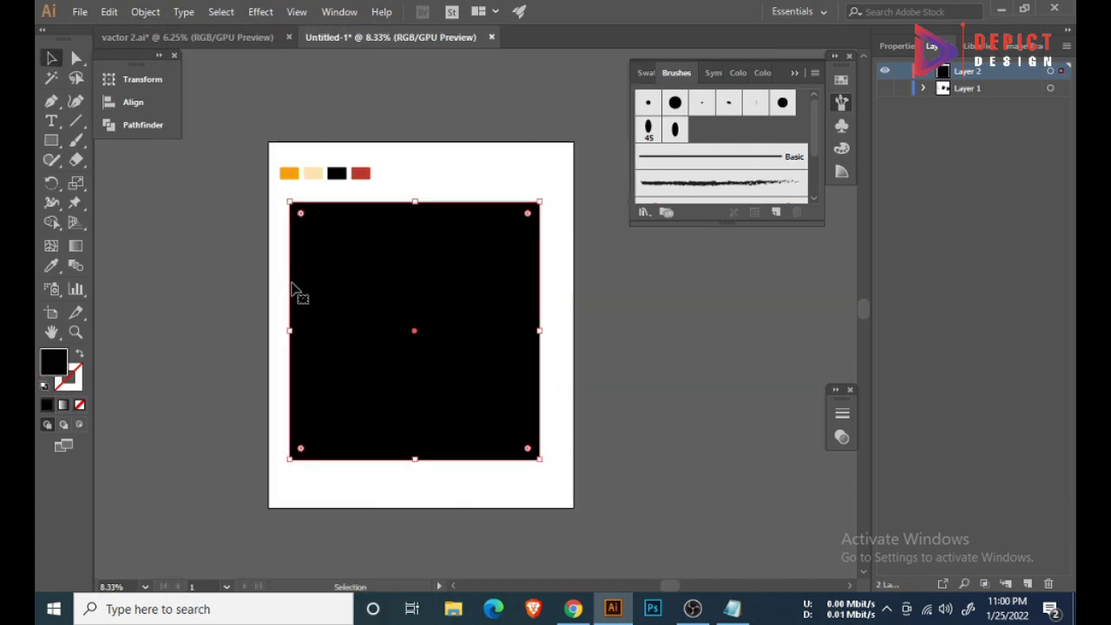
pyautogui.rightClick(297, 292)
pyautogui.click(530, 563)
pyautogui.click(51, 265)
pyautogui.click(313, 173)
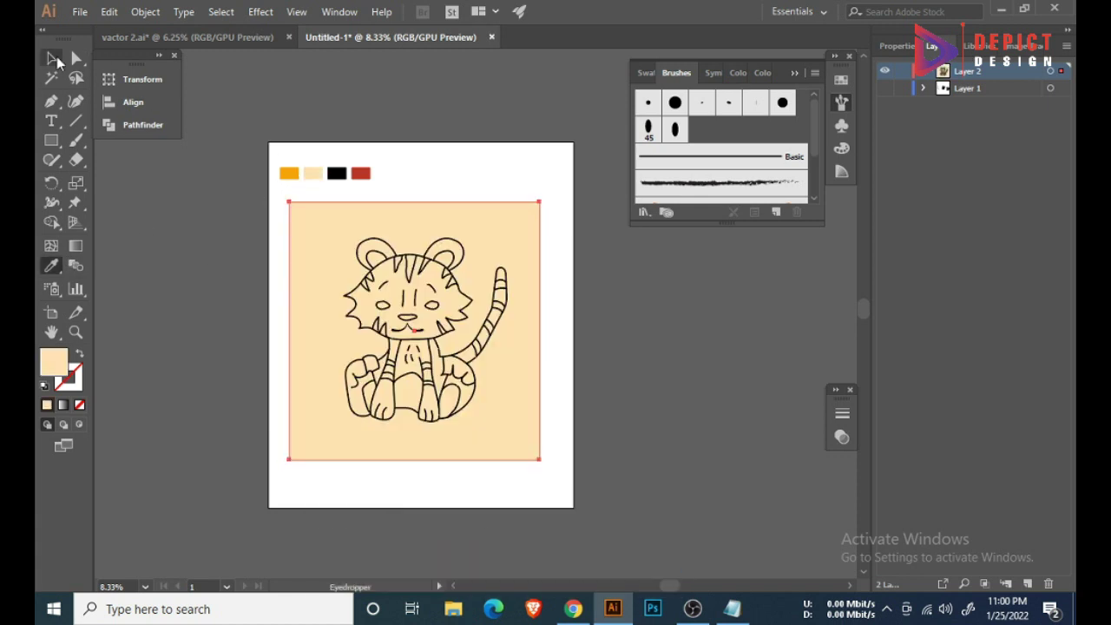
pyautogui.hotkey('ctrl', 'a')
pyautogui.click(142, 124)
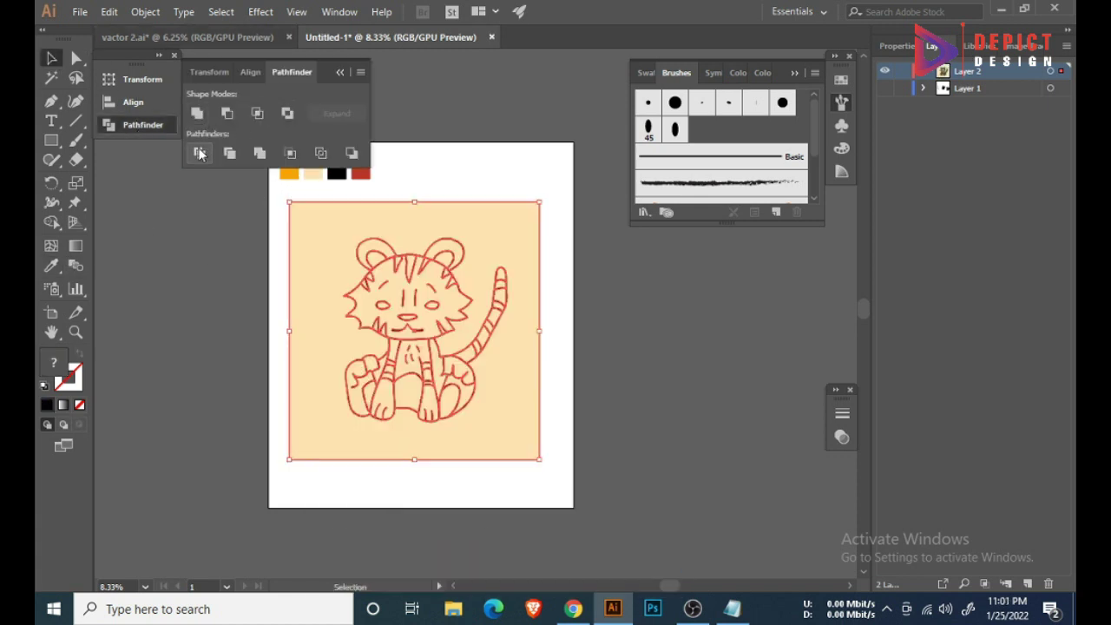
# - Delete the leftover background piece from the divided tiger group
pyautogui.doubleClick(342, 229)
pyautogui.press('Delete')
pyautogui.rightClick(496, 278)
pyautogui.click(370, 400)
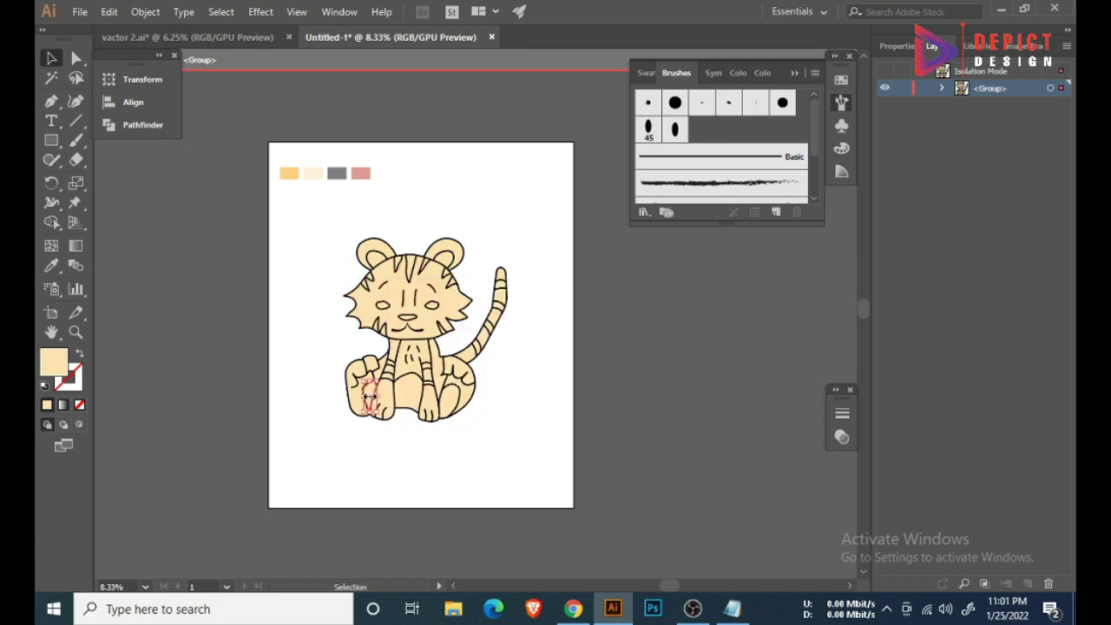
pyautogui.click(325, 432)
pyautogui.doubleClick(304, 330)
pyautogui.click(343, 417)
pyautogui.rightClick(339, 429)
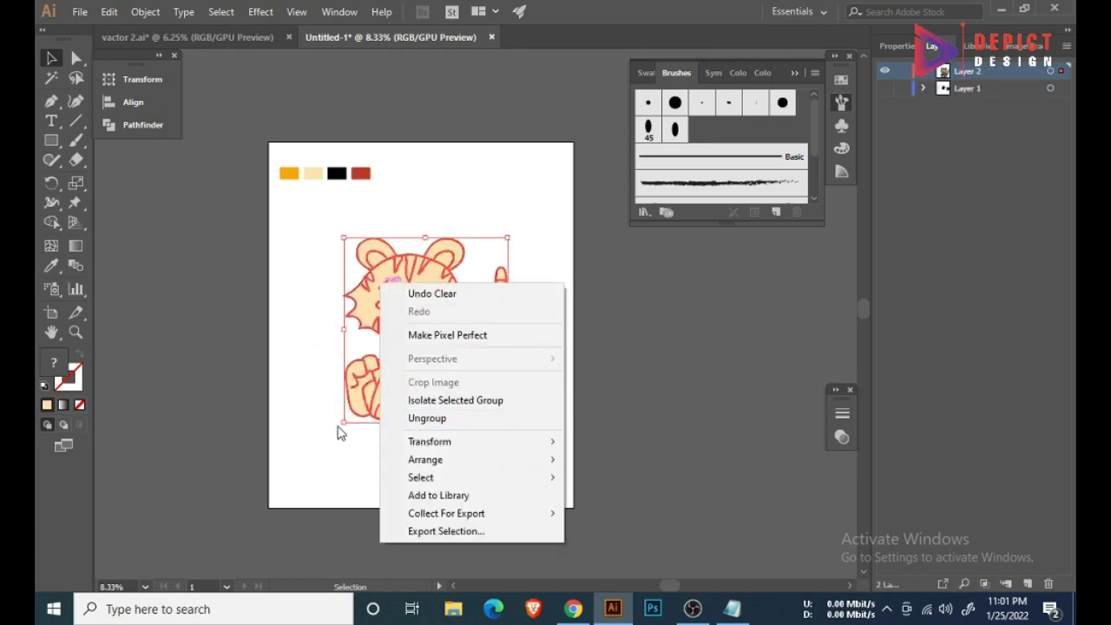
pyautogui.press('Escape')
# - Fill the left and right haunches orange with the Eyedropper
pyautogui.doubleClick(358, 408)
pyautogui.scroll(3, 347, 400)
pyautogui.scroll(-3, 335, 377)
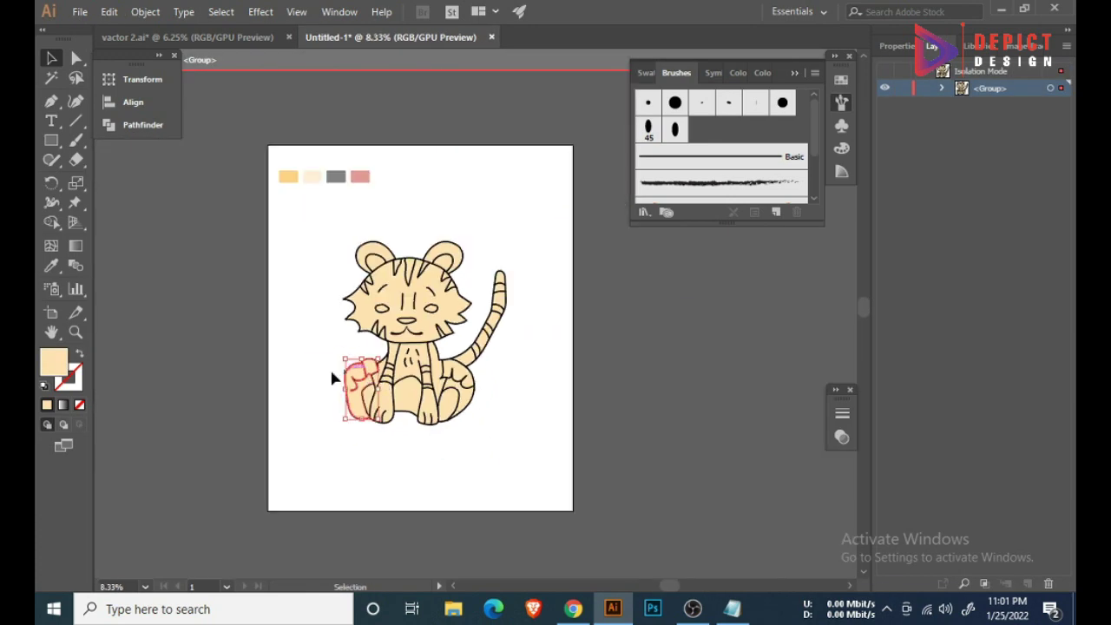
pyautogui.press('i')
pyautogui.click(52, 58)
pyautogui.scroll(2, 357, 343)
pyautogui.scroll(-1, 521, 365)
pyautogui.click(569, 389)
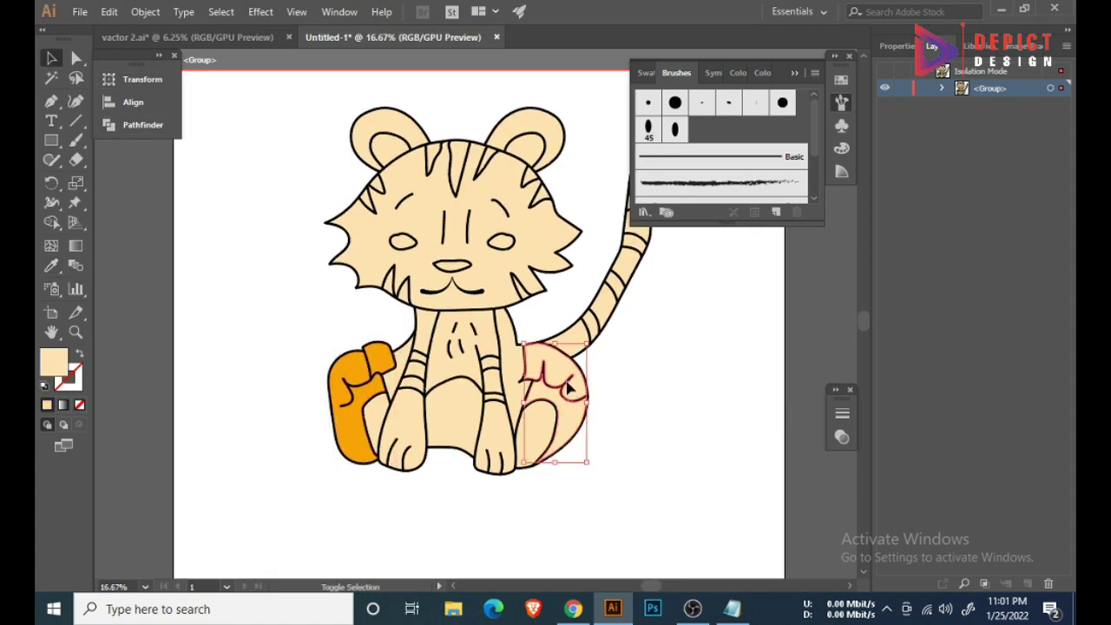
pyautogui.click(365, 404)
pyautogui.press('v')
pyautogui.click(251, 349)
# - Fill the leg stripes orange, undoing an accidental black fill
pyautogui.scroll(2, 425, 397)
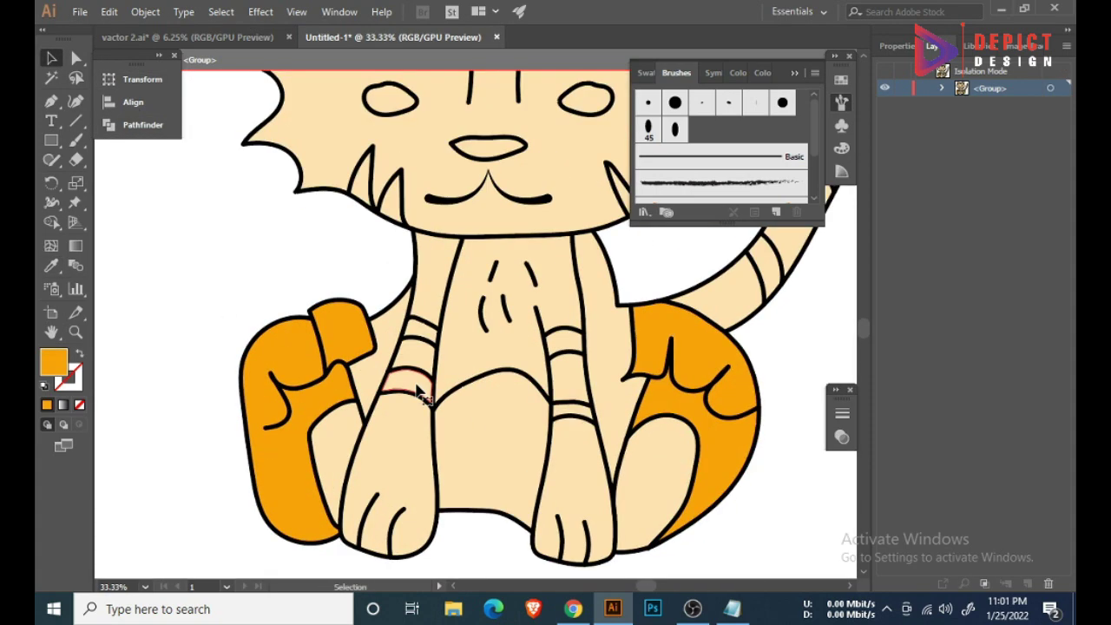
pyautogui.click(51, 265)
pyautogui.click(293, 350)
pyautogui.press('v')
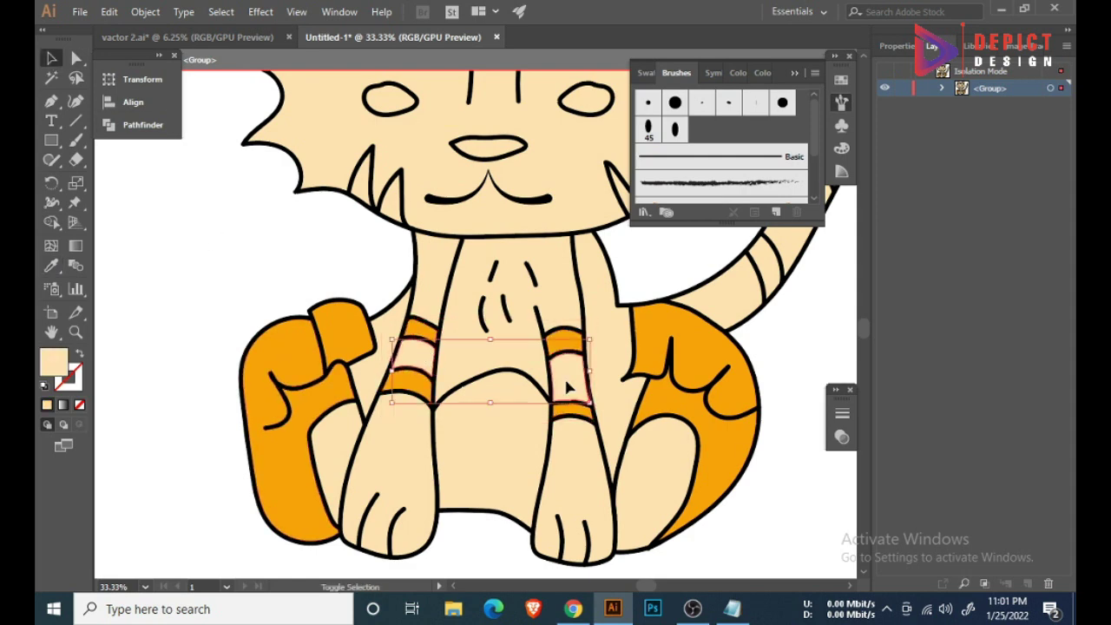
pyautogui.click(300, 187)
pyautogui.press('v')
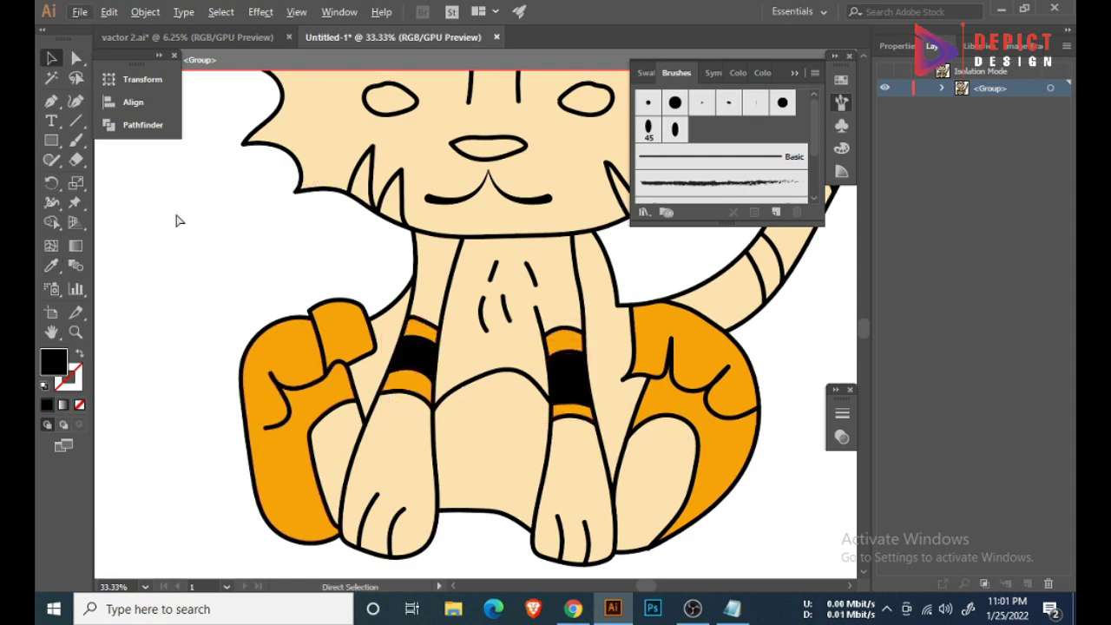
pyautogui.hotkey('ctrl', 'z')
# - Fill the belly gap between the legs black
pyautogui.scroll(-1, 263, 305)
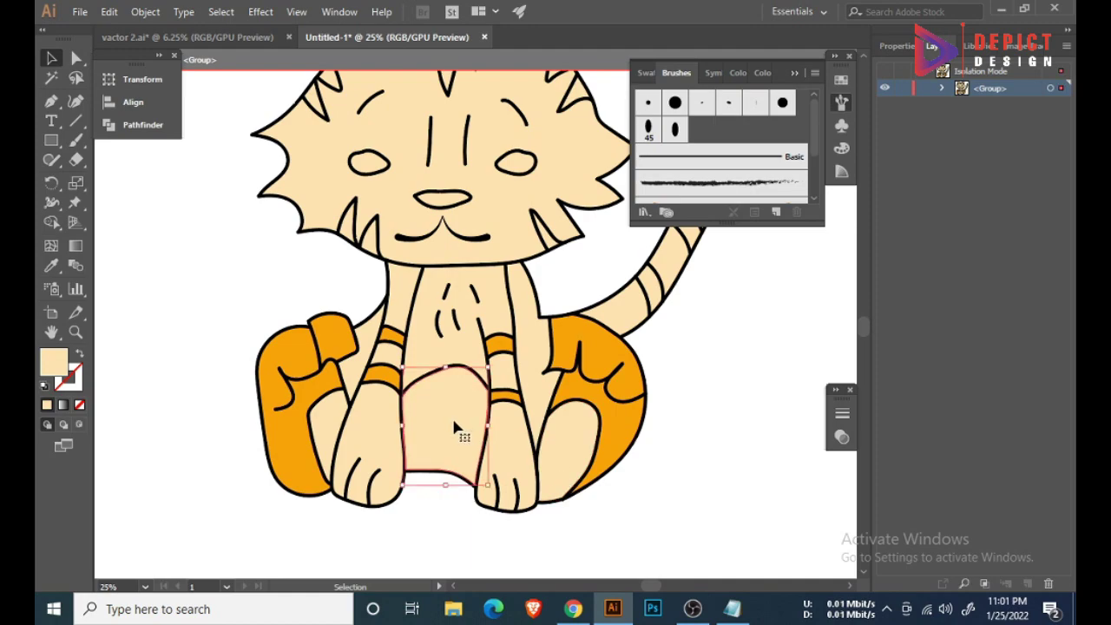
pyautogui.scroll(-2, 454, 427)
pyautogui.scroll(2, 452, 443)
pyautogui.scroll(-1, 451, 458)
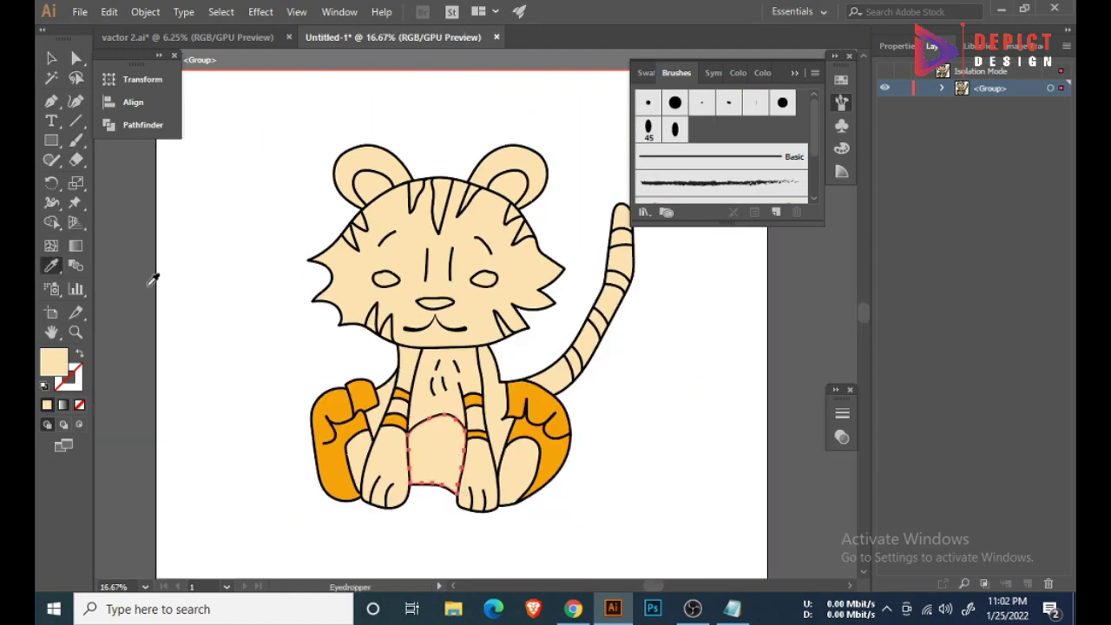
pyautogui.scroll(3, 362, 433)
pyautogui.click(363, 433)
pyautogui.scroll(-3, 356, 438)
# - Fill the tiger's head with the orange swatch colour
pyautogui.press('v')
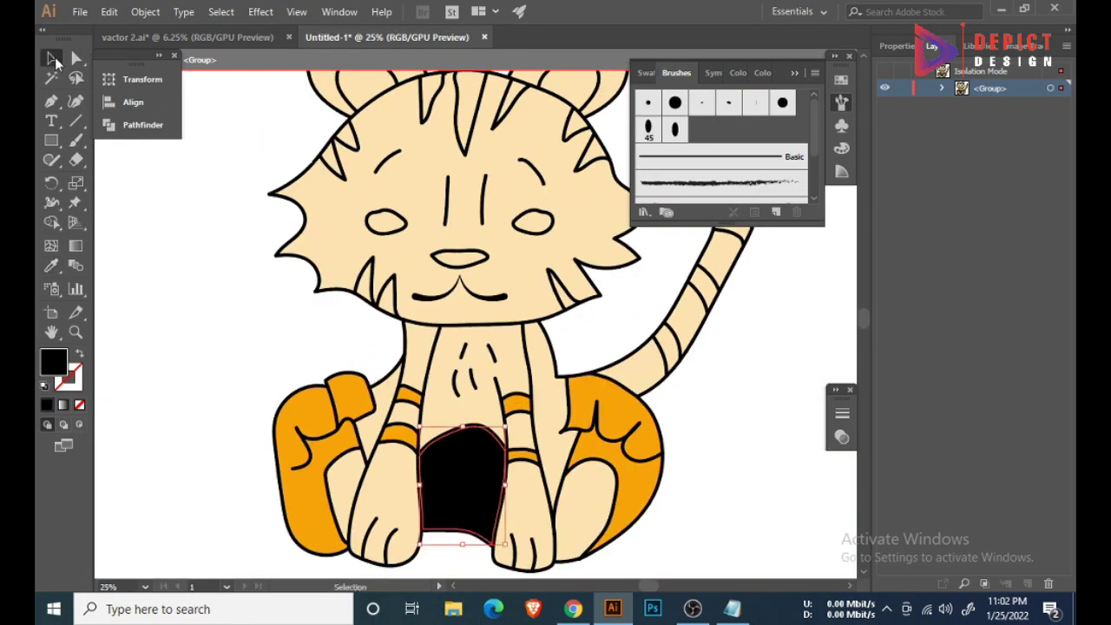
pyautogui.scroll(-1, 344, 443)
pyautogui.scroll(1, 324, 330)
pyautogui.click(51, 266)
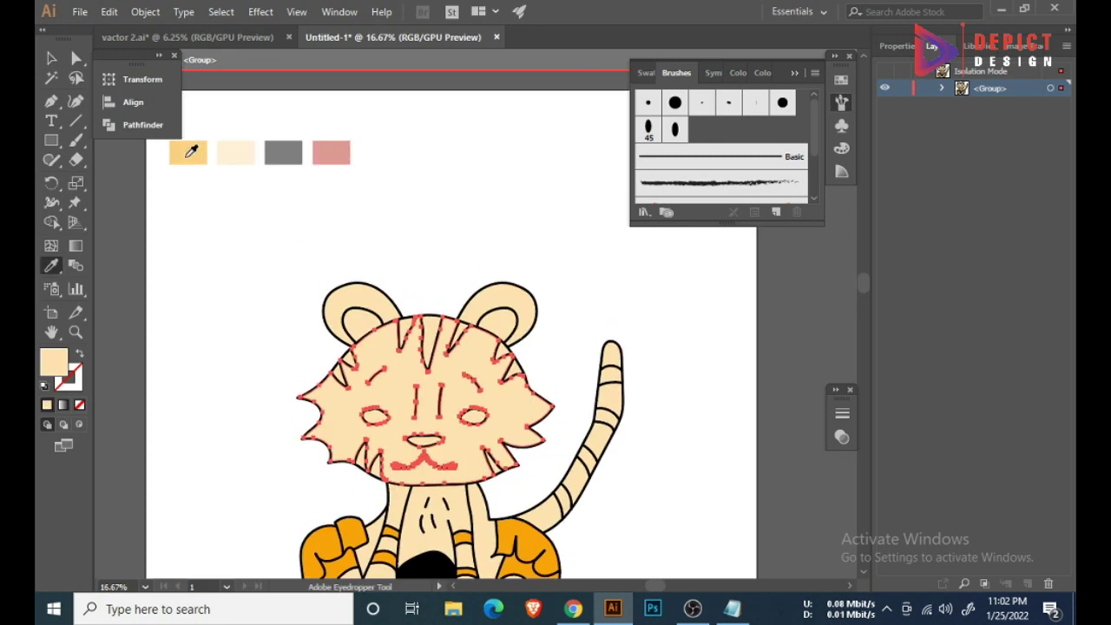
# - Select the three head stripes and fill them with the black swatch
pyautogui.click(330, 504)
pyautogui.press('v')
pyautogui.scroll(3, 360, 315)
pyautogui.scroll(1, 330, 330)
pyautogui.click(308, 338)
pyautogui.scroll(-2, 308, 339)
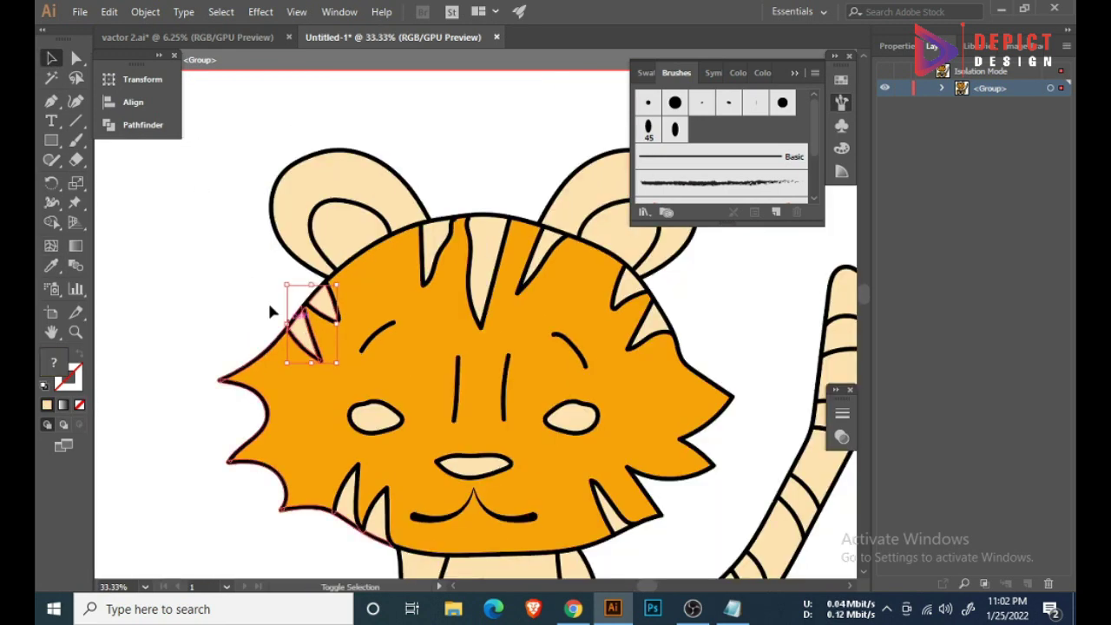
pyautogui.keyDown('shift'); pyautogui.click(320, 300); pyautogui.keyUp('shift')
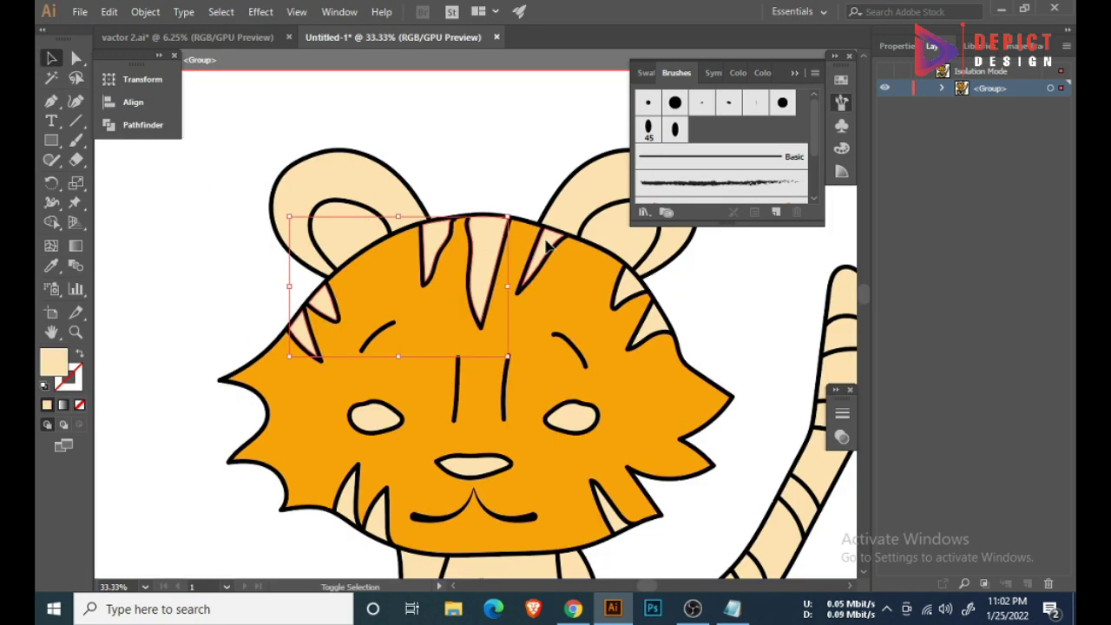
pyautogui.click(51, 265)
pyautogui.scroll(-2, 399, 399)
pyautogui.click(306, 162)
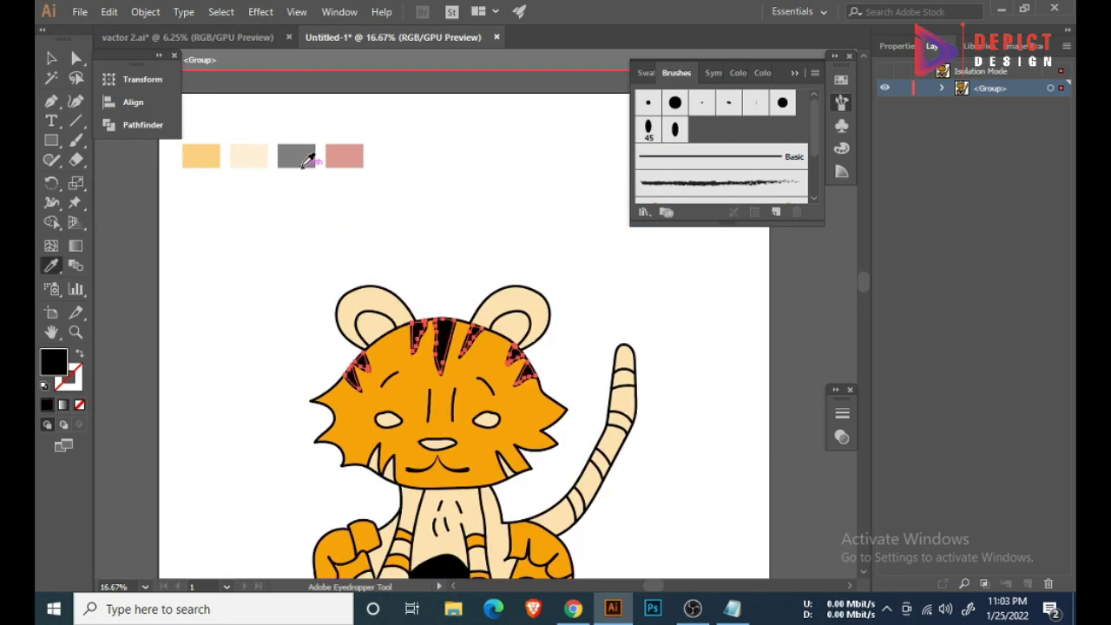
# - Make the cheek tufts and both eyes black
pyautogui.scroll(1, 402, 381)
pyautogui.keyDown('shift'); pyautogui.click(335, 296); pyautogui.keyUp('shift')
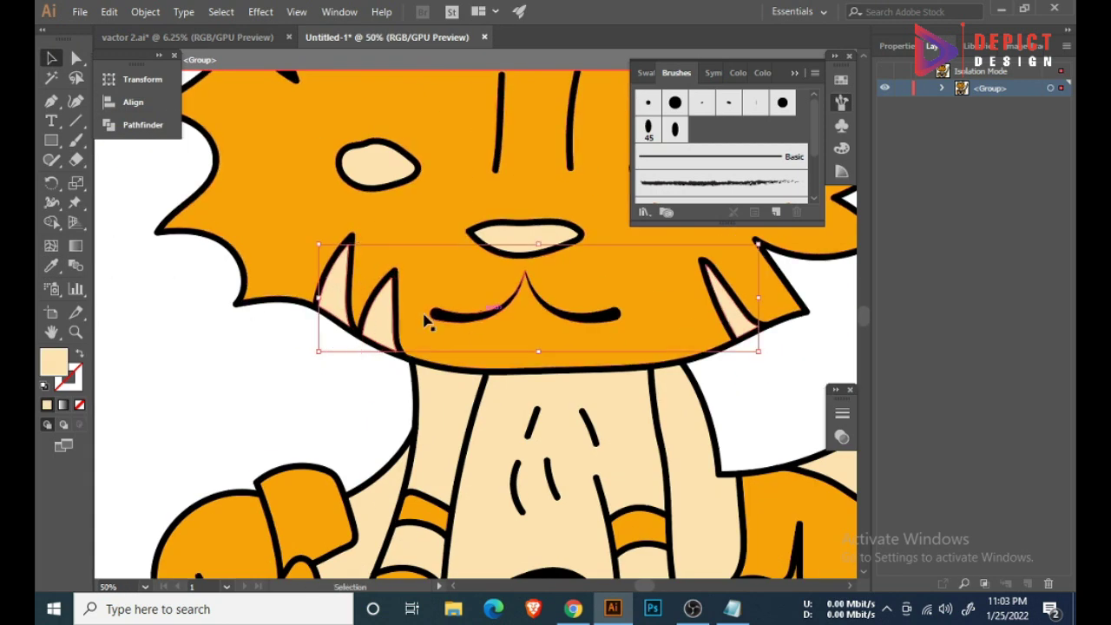
pyautogui.click(237, 296)
pyautogui.press('v')
pyautogui.scroll(-2, 255, 373)
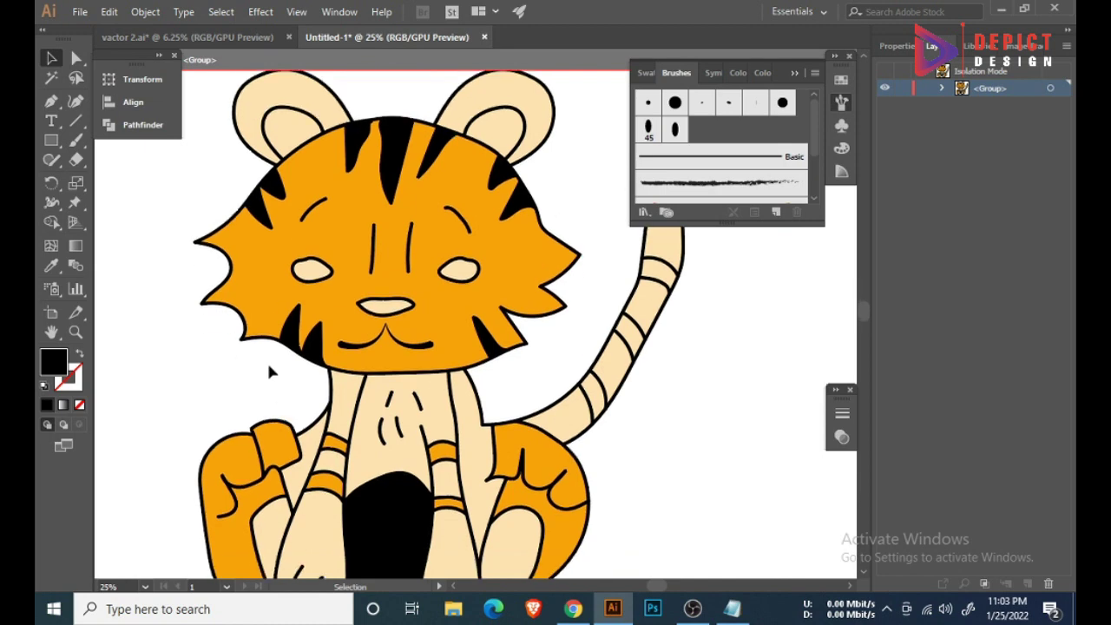
pyautogui.scroll(2, 310, 274)
pyautogui.click(310, 275)
pyautogui.keyDown('shift'); pyautogui.click(612, 276); pyautogui.keyUp('shift')
pyautogui.press('i')
pyautogui.click(209, 144)
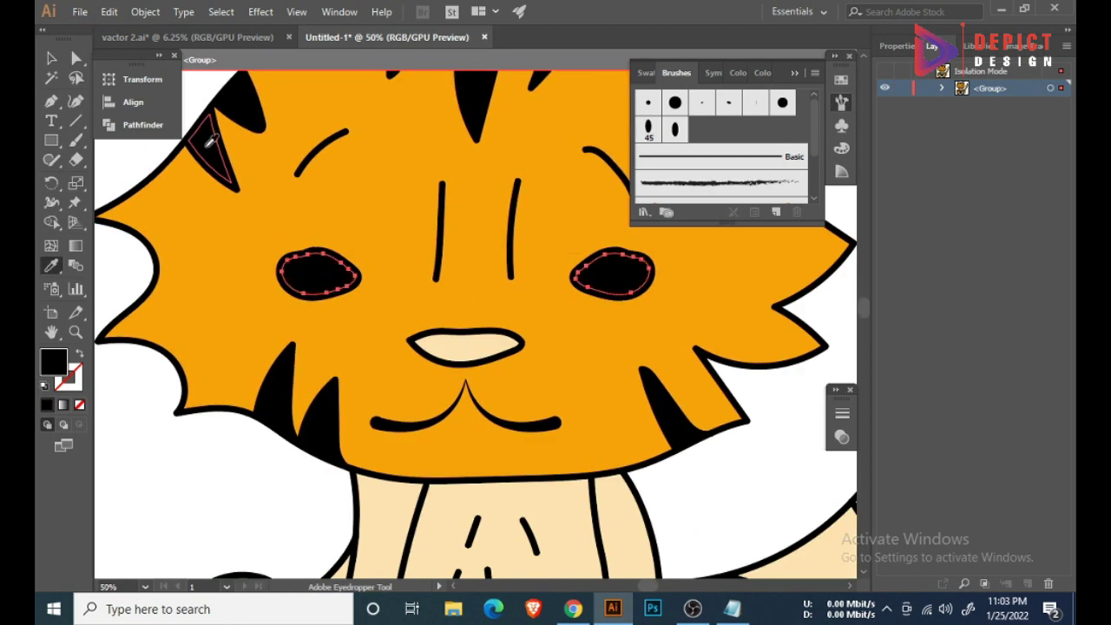
# - Fill the nose black and the ears with the head's orange
pyautogui.scroll(-1, 408, 285)
pyautogui.click(447, 325)
pyautogui.press('i')
pyautogui.click(341, 278)
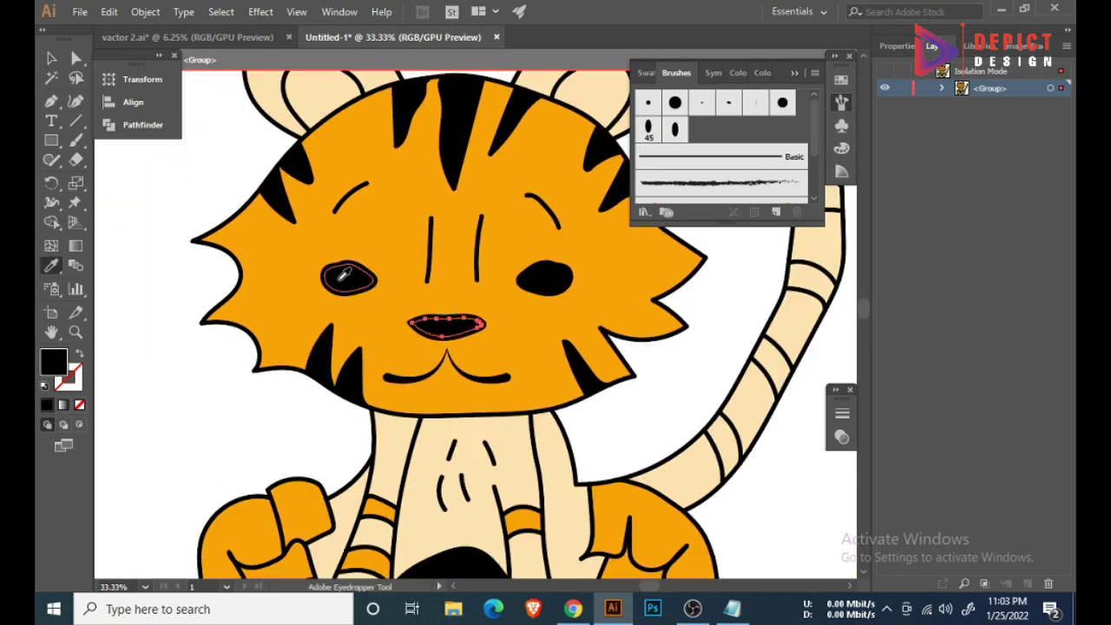
pyautogui.scroll(-1, 208, 169)
pyautogui.click(373, 180)
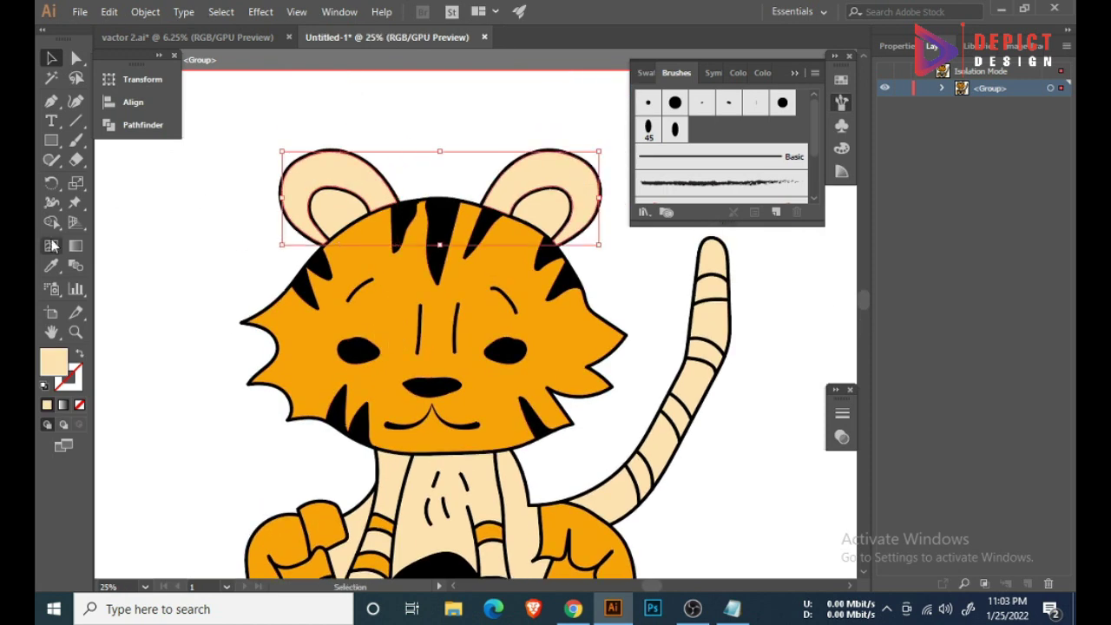
pyautogui.press('i')
pyautogui.click(310, 278)
# - Fill a front leg strip with the body orange
pyautogui.press('v')
pyautogui.click(142, 218)
pyautogui.scroll(-1, 141, 219)
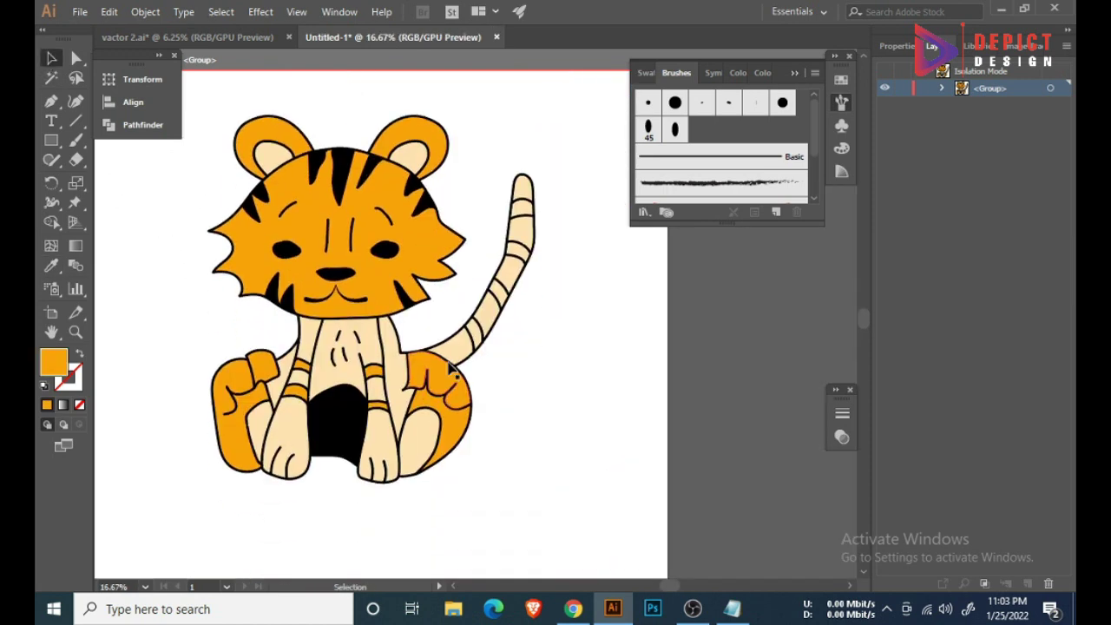
pyautogui.scroll(2, 451, 369)
pyautogui.click(395, 369)
pyautogui.click(157, 326)
pyautogui.click(50, 61)
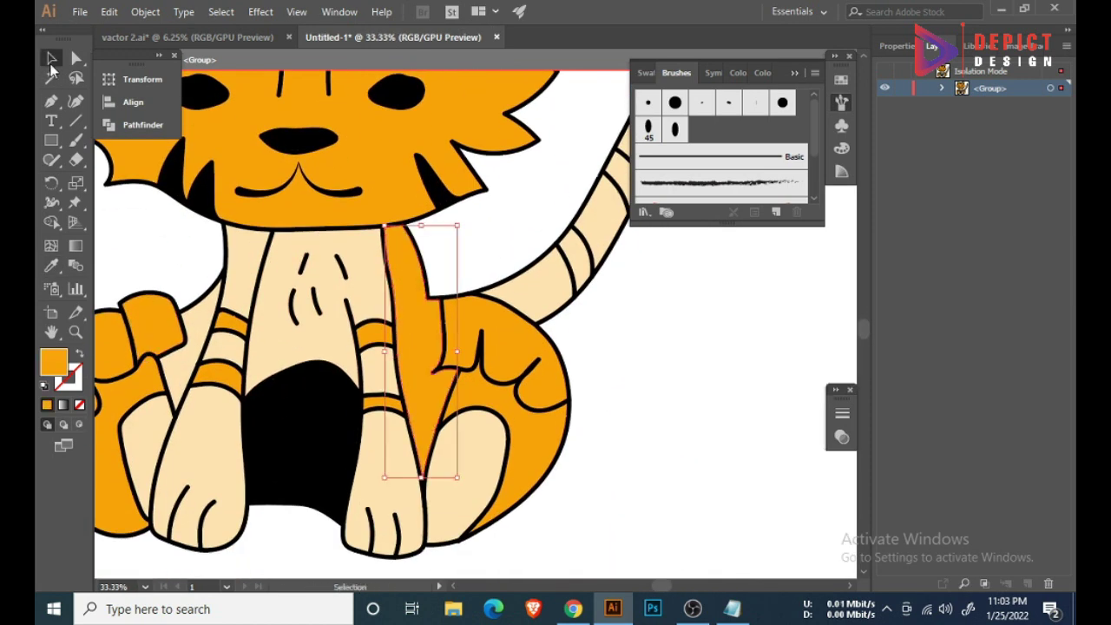
# - Make both front paws body orange and the small leg bands black
pyautogui.click(208, 452)
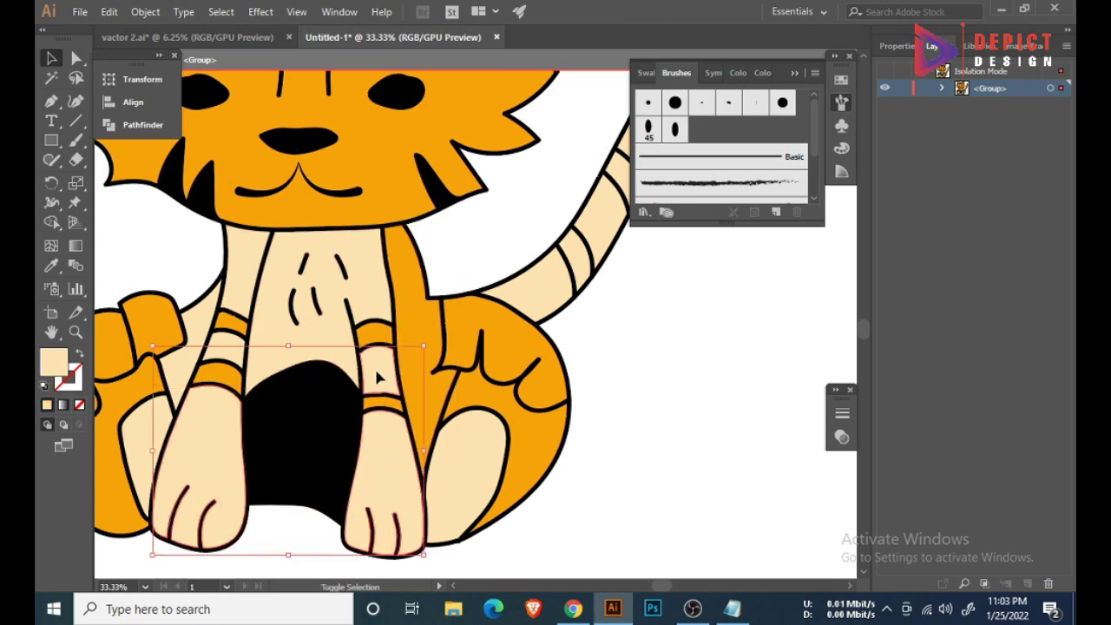
pyautogui.press('i')
pyautogui.click(156, 336)
pyautogui.click(50, 57)
pyautogui.click(235, 326)
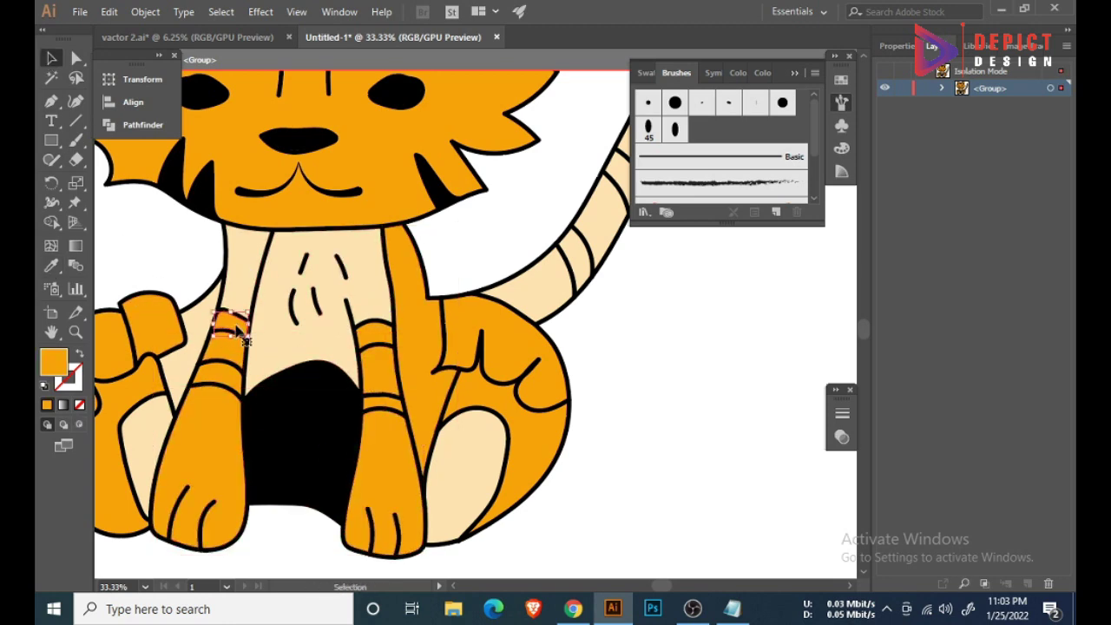
pyautogui.press('i')
pyautogui.click(293, 407)
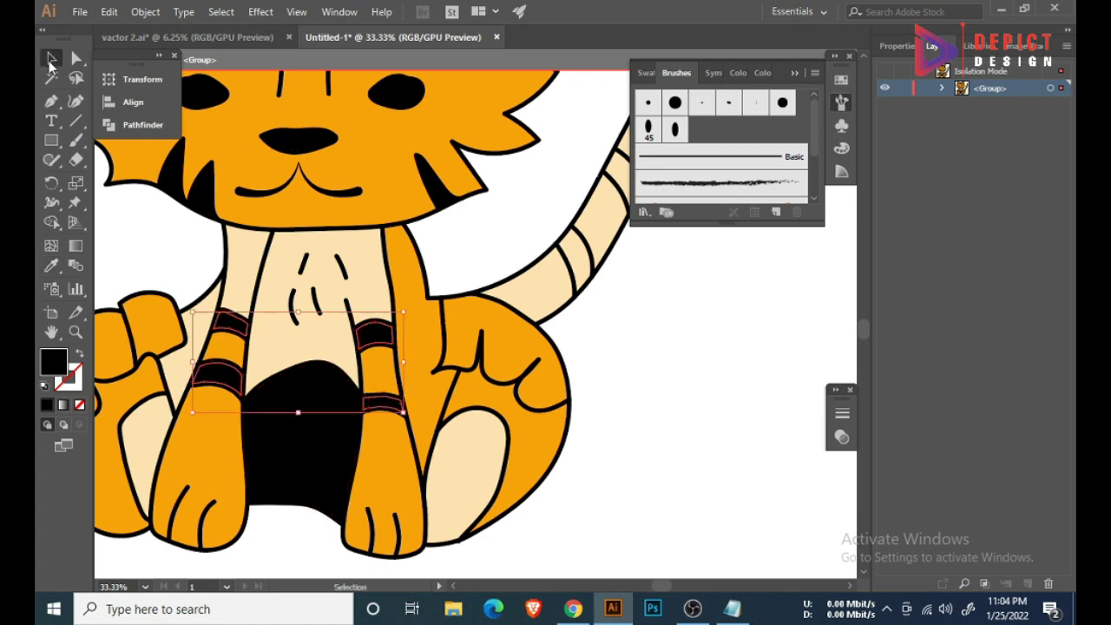
# - Fill the strips beside the left paw and by the neck with body orange
pyautogui.hotkey('ctrl', '-')
pyautogui.press('v')
pyautogui.hotkey('ctrl', '-')
pyautogui.click(343, 395)
pyautogui.keyDown('alt'); pyautogui.scroll(3, 343, 395); pyautogui.keyUp('alt')
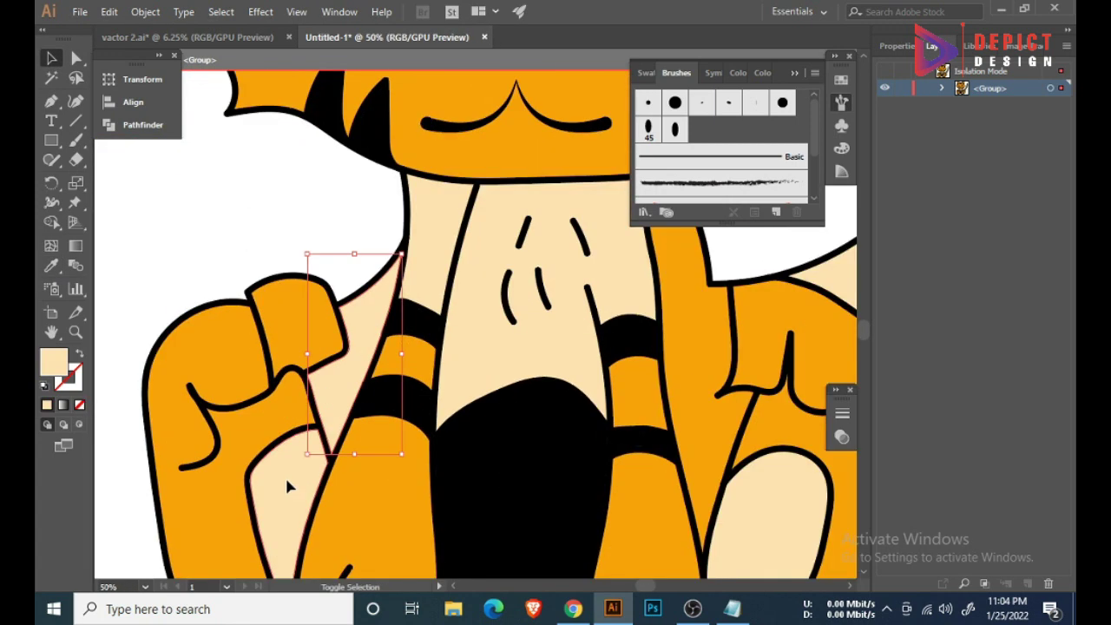
pyautogui.press('i')
pyautogui.click(224, 351)
pyautogui.keyDown('alt'); pyautogui.scroll(-2, 347, 330); pyautogui.keyUp('alt')
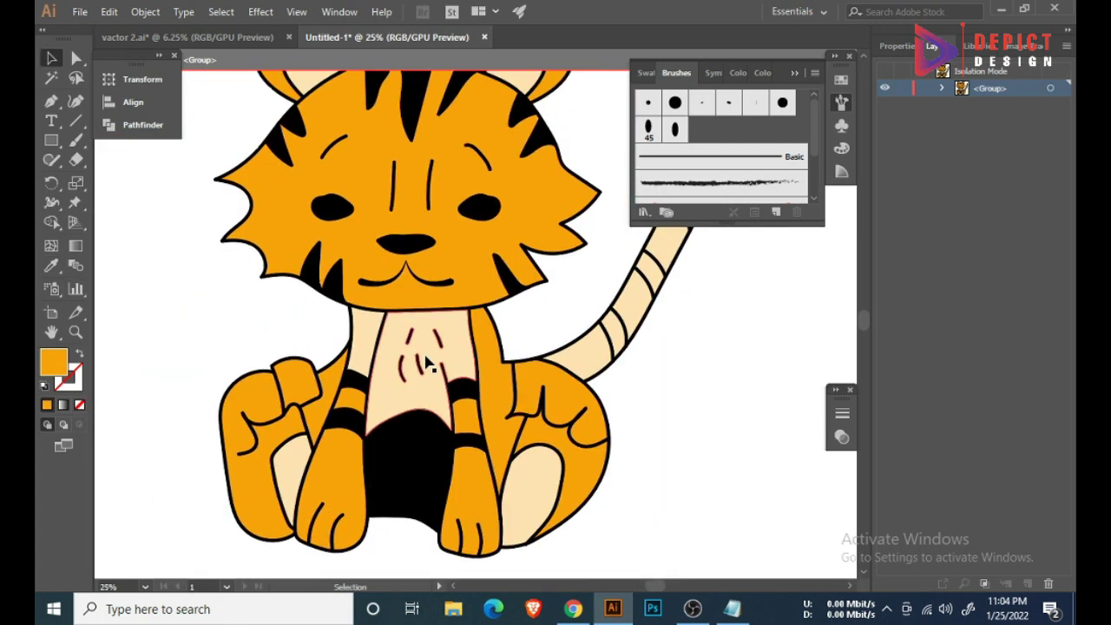
pyautogui.press('i')
pyautogui.click(261, 406)
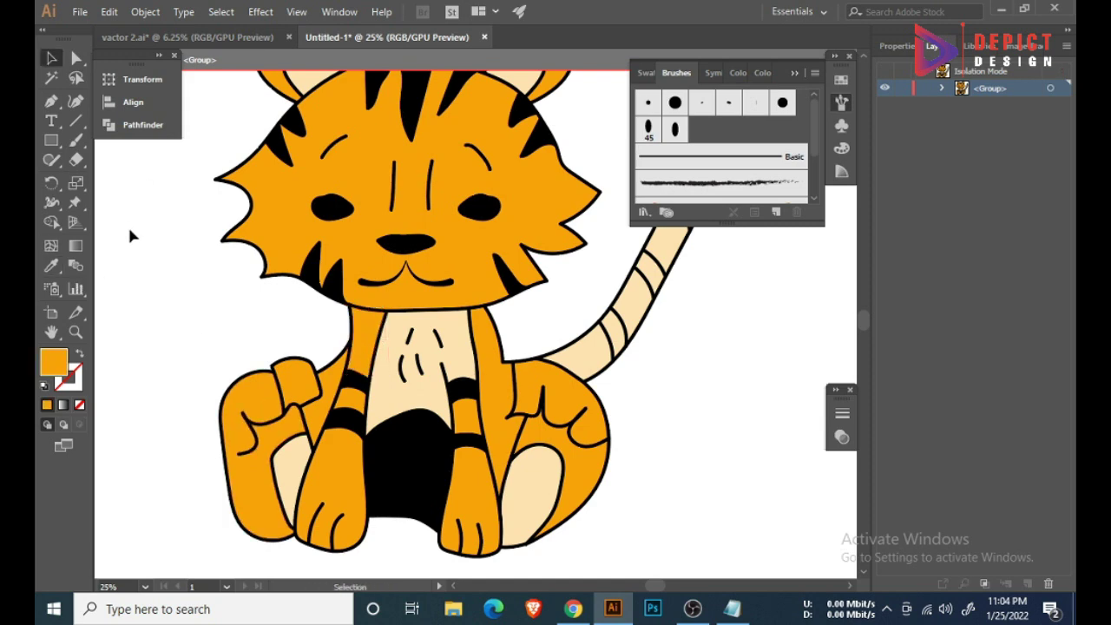
pyautogui.keyDown('alt'); pyautogui.scroll(3, 429, 378); pyautogui.keyUp('alt')
# - Stretch a chest fur mark downward and up to the collar line
pyautogui.click(452, 291)
pyautogui.keyDown('alt'); pyautogui.scroll(3, 453, 299); pyautogui.keyUp('alt')
pyautogui.keyDown('alt'); pyautogui.scroll(-2, 443, 303); pyautogui.keyUp('alt')
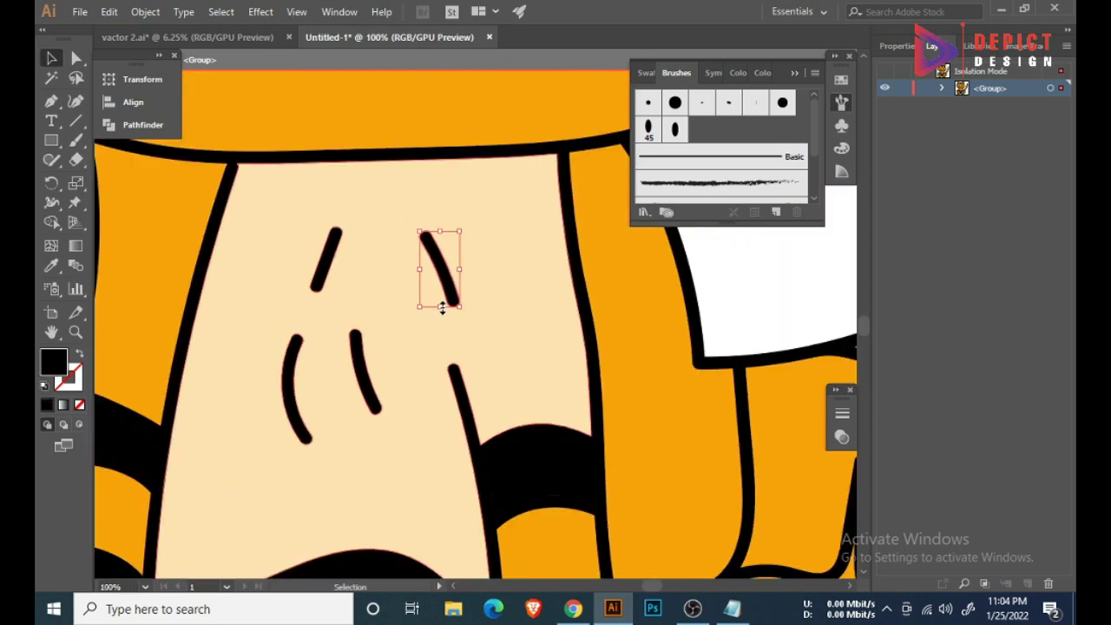
pyautogui.moveTo(440, 306); pyautogui.dragTo(437, 378)
pyautogui.moveTo(438, 229); pyautogui.dragTo(427, 153)
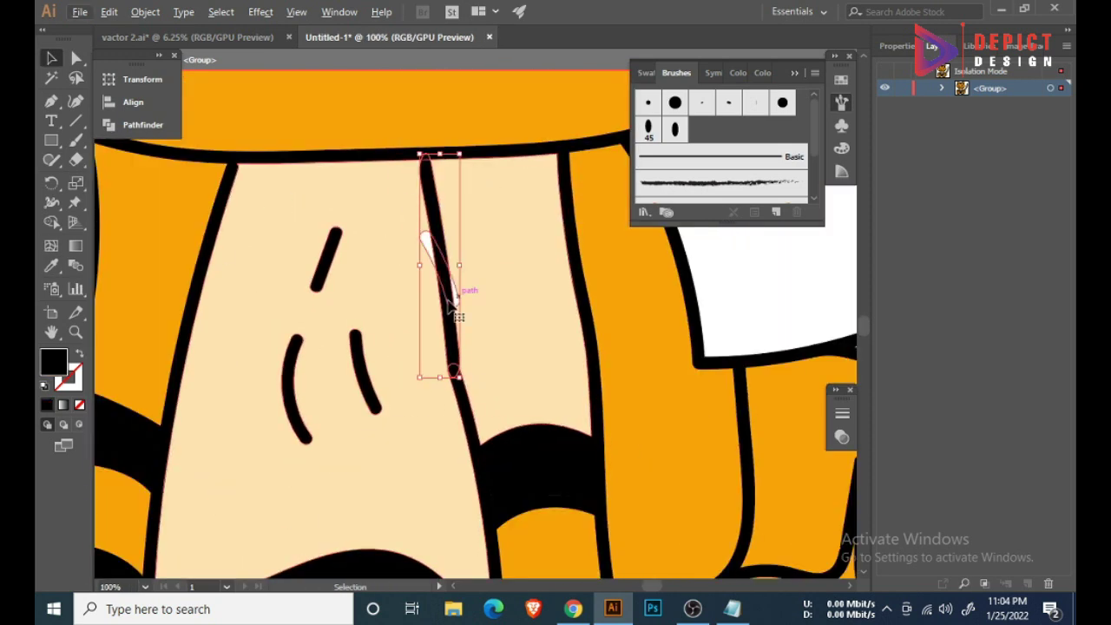
pyautogui.keyDown('alt'); pyautogui.scroll(-2, 545, 248); pyautogui.keyUp('alt')
pyautogui.keyDown('alt'); pyautogui.scroll(-1, 278, 235); pyautogui.keyUp('alt')
pyautogui.keyDown('alt'); pyautogui.scroll(3, 278, 234); pyautogui.keyUp('alt')
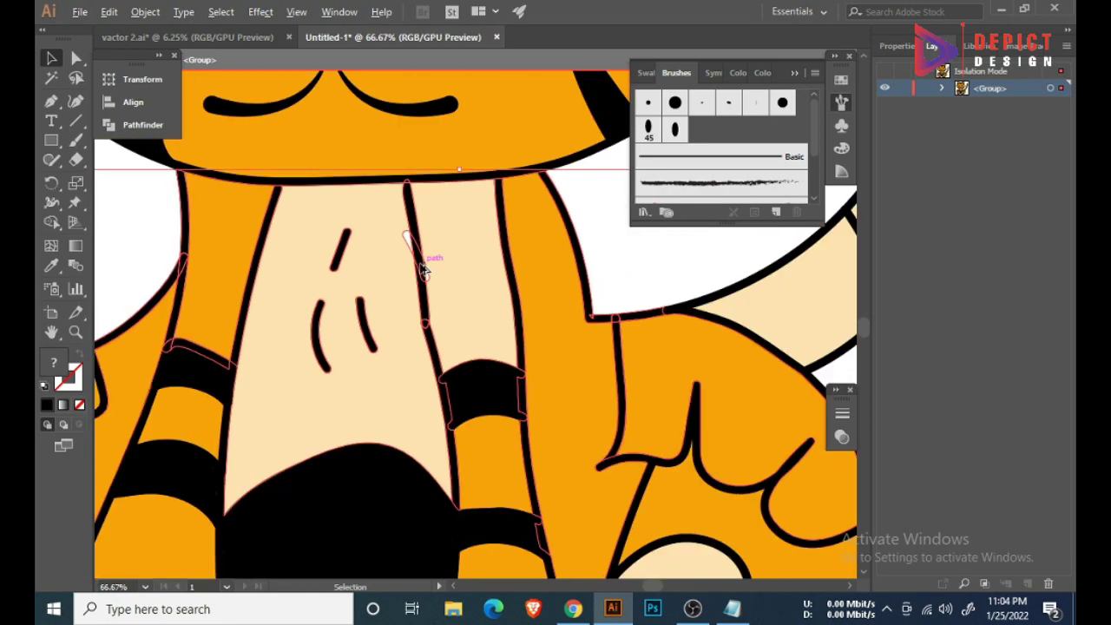
# - Select all and use Shape Builder to turn the gap beside the chest mark into a shape
pyautogui.hotkey('ctrl', 'a')
pyautogui.hotkey('shift', 'm')
pyautogui.keyDown('alt'); pyautogui.scroll(2, 266, 255); pyautogui.keyUp('alt')
pyautogui.click(393, 273)
pyautogui.keyDown('alt'); pyautogui.scroll(-2, 393, 274); pyautogui.keyUp('alt')
# - Colour the new sliver shape black like the outline
pyautogui.press('v')
pyautogui.keyDown('alt'); pyautogui.scroll(-1, 109, 267); pyautogui.keyUp('alt')
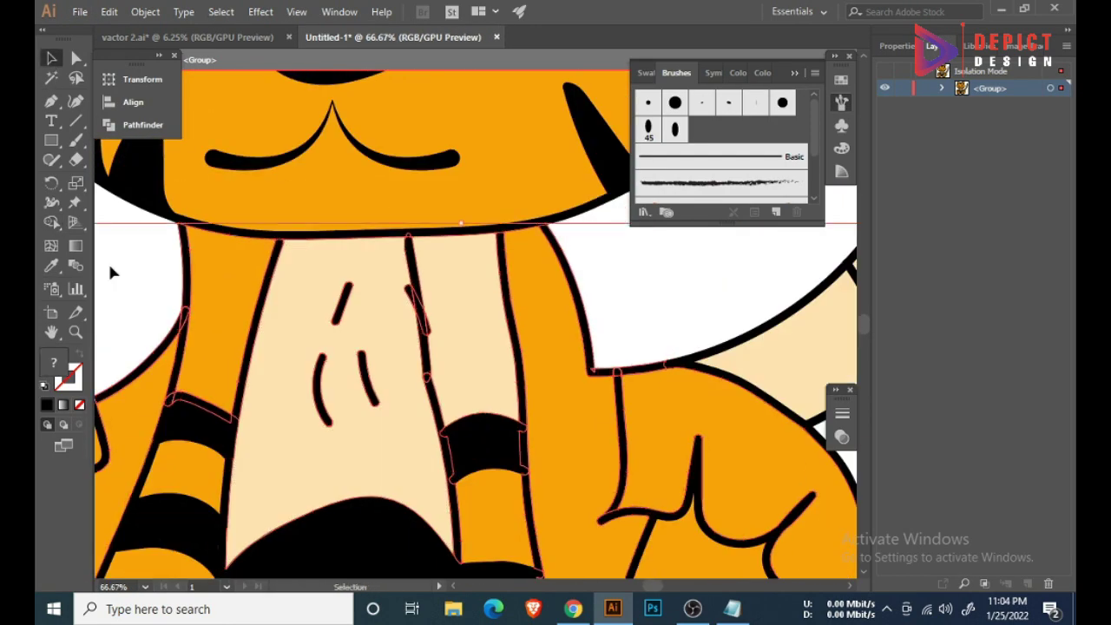
pyautogui.keyDown('alt'); pyautogui.scroll(3, 408, 304); pyautogui.keyUp('alt')
pyautogui.click(440, 363)
pyautogui.keyDown('alt'); pyautogui.scroll(-4, 435, 326); pyautogui.keyUp('alt')
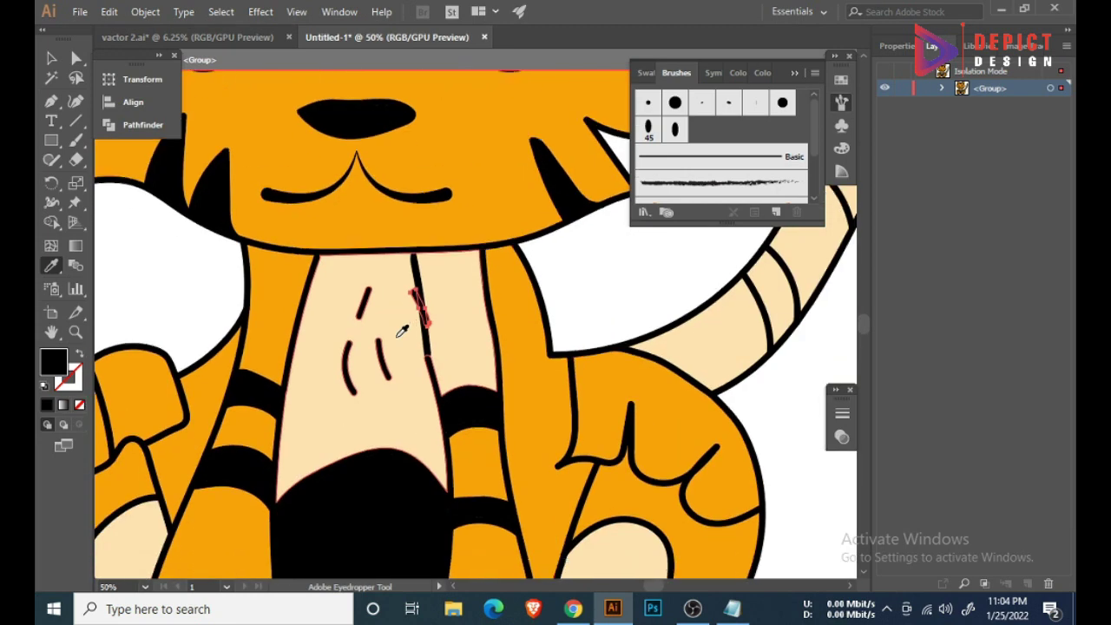
pyautogui.press('i')
pyautogui.click(415, 278)
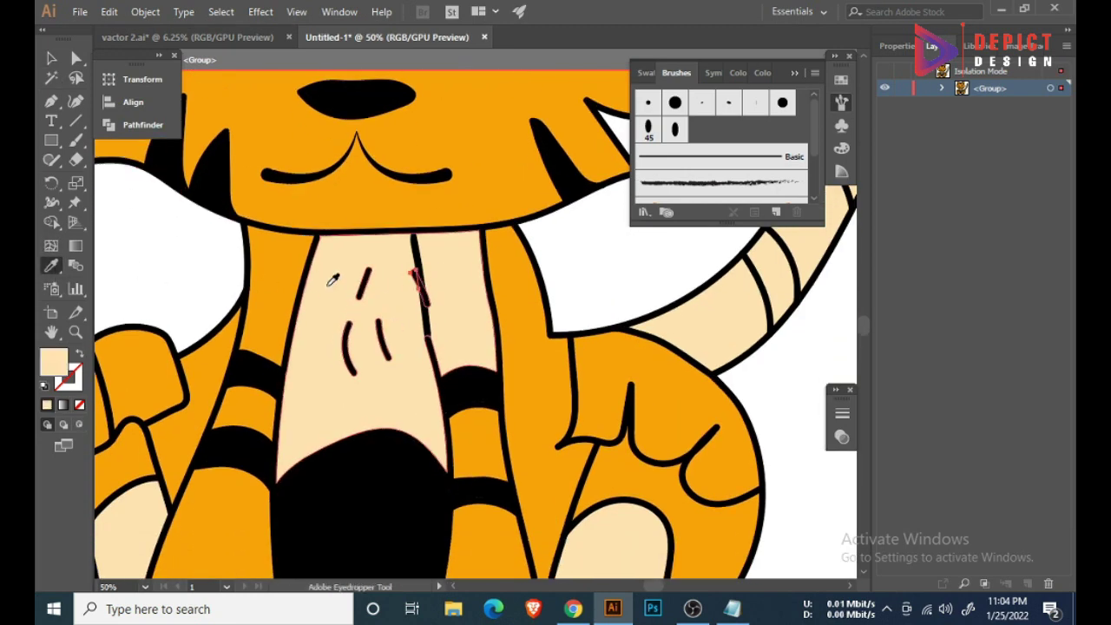
pyautogui.keyDown('alt'); pyautogui.scroll(1, 417, 286); pyautogui.keyUp('alt')
pyautogui.keyDown('alt'); pyautogui.scroll(1, 408, 295); pyautogui.keyUp('alt')
pyautogui.click(391, 343)
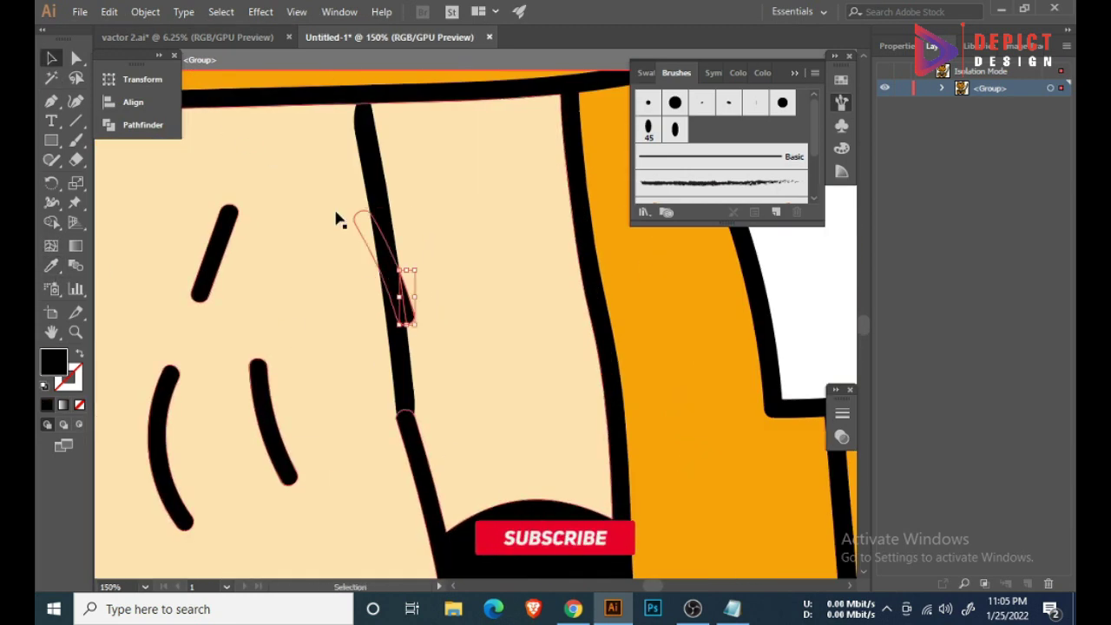
pyautogui.keyDown('alt'); pyautogui.scroll(-1, 447, 287); pyautogui.keyUp('alt')
# - Try recolouring the peach chest, undoing the accidental orange fills
pyautogui.click(447, 287)
pyautogui.click(600, 310)
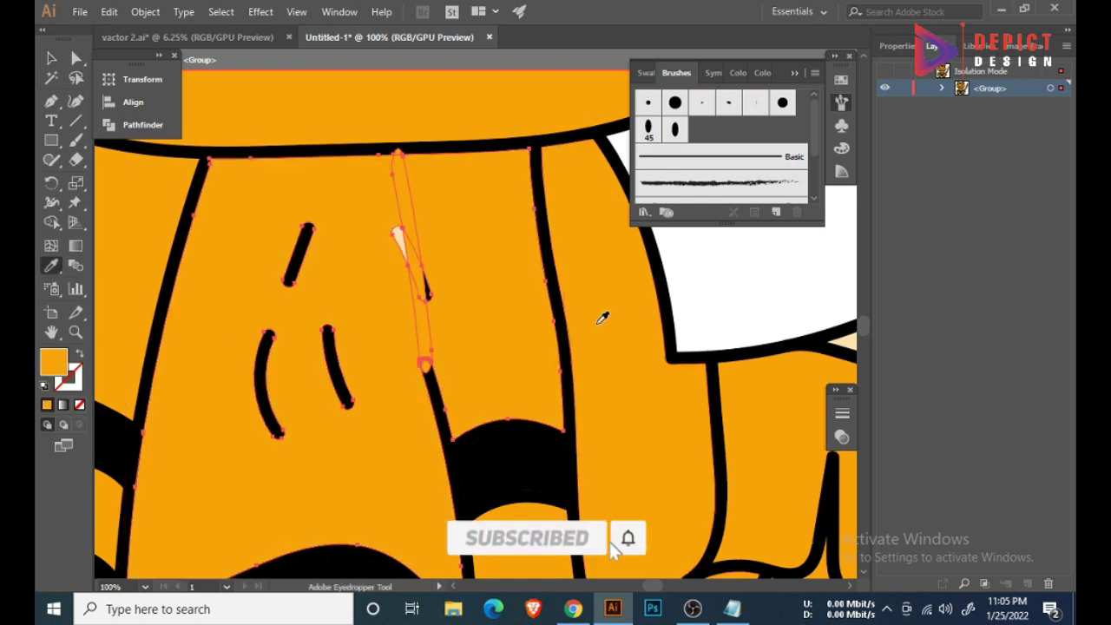
pyautogui.hotkey('ctrl', 'z')
pyautogui.hotkey('ctrl', 'shift', 'a')
pyautogui.hotkey('ctrl', 'a')
pyautogui.press('i')
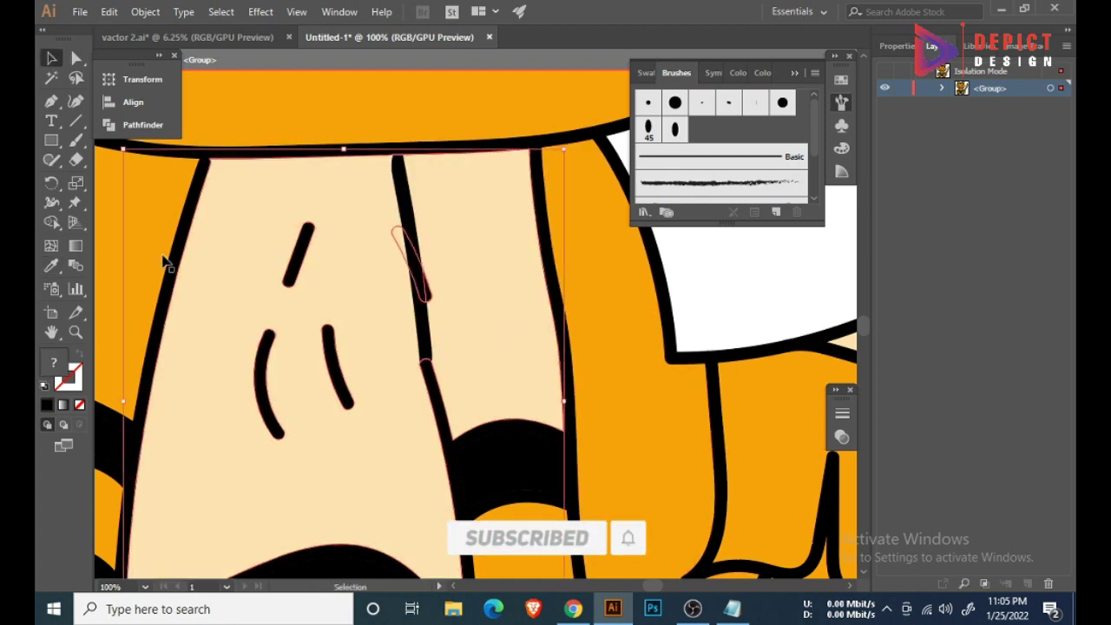
pyautogui.click(620, 305)
pyautogui.hotkey('ctrl', 'z')
pyautogui.press('v')
# - Isolate the chest shape, then try merging all shapes and undo the blacked-out result
pyautogui.keyDown('alt'); pyautogui.scroll(1, 460, 217); pyautogui.keyUp('alt')
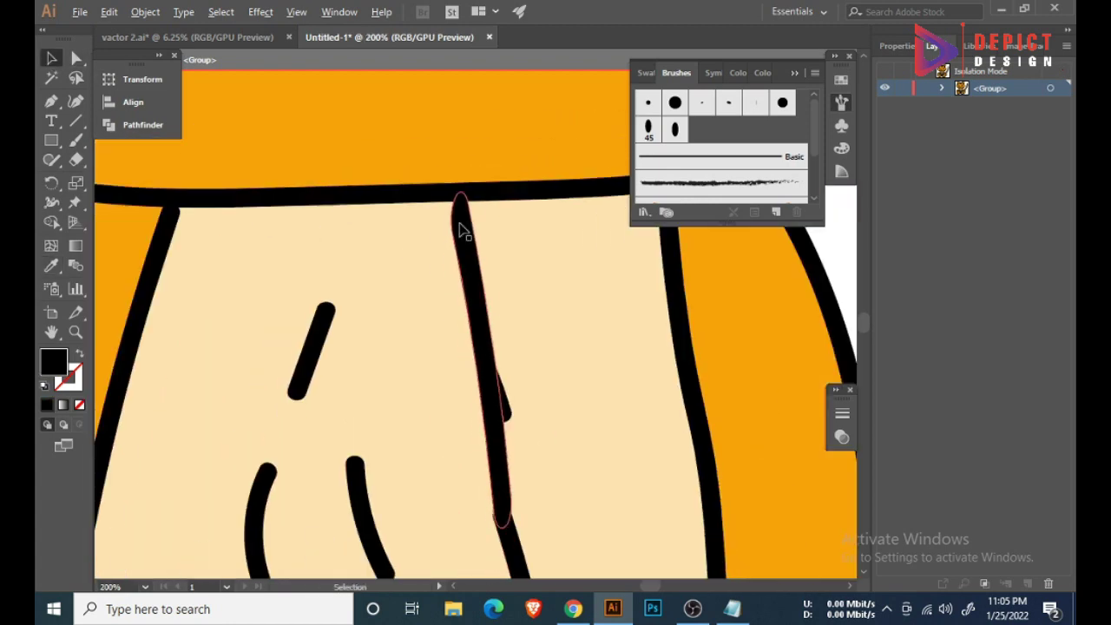
pyautogui.scroll(-3, 495, 278)
pyautogui.keyDown('alt'); pyautogui.scroll(-2, 490, 265); pyautogui.keyUp('alt')
pyautogui.doubleClick(491, 263)
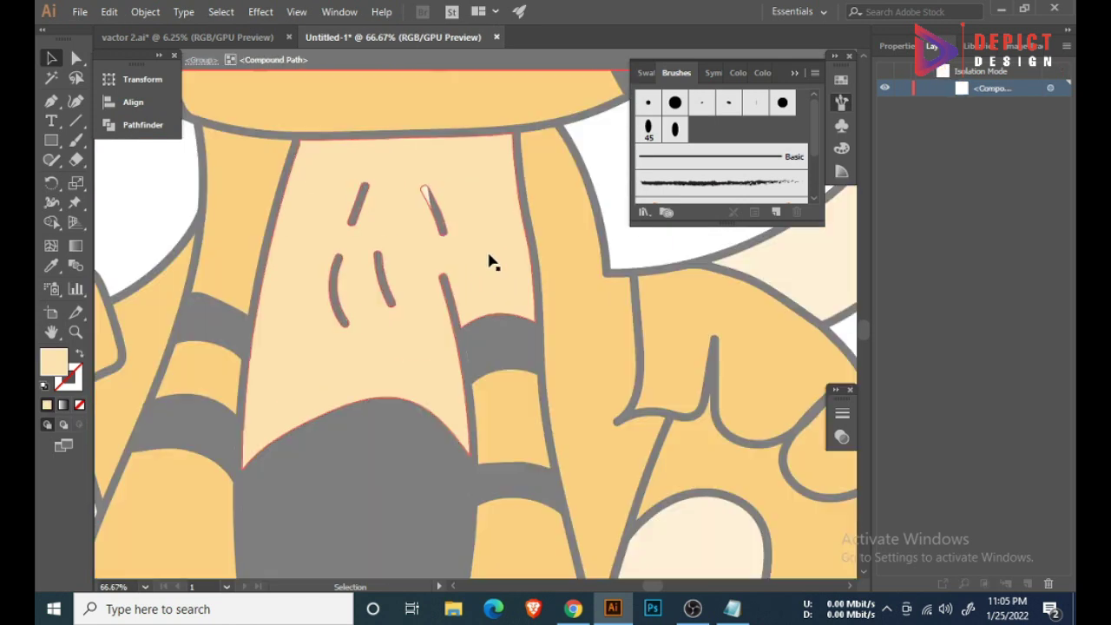
pyautogui.doubleClick(608, 169)
pyautogui.hotkey('ctrl', 'a')
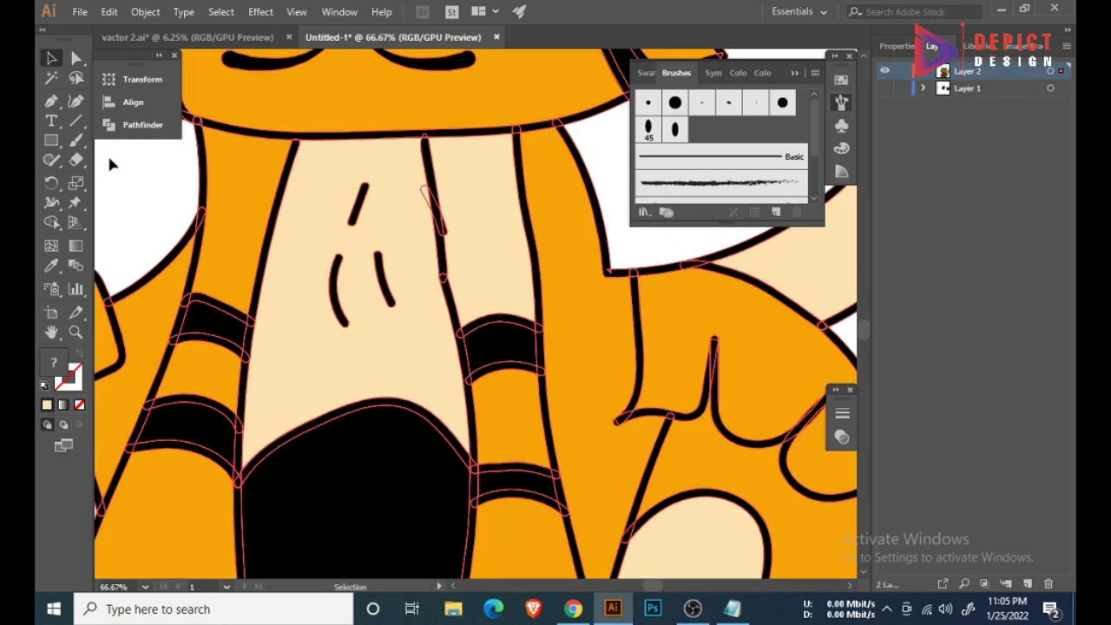
pyautogui.click(142, 124)
pyautogui.click(213, 112)
pyautogui.hotkey('ctrl', 'z')
pyautogui.click(142, 124)
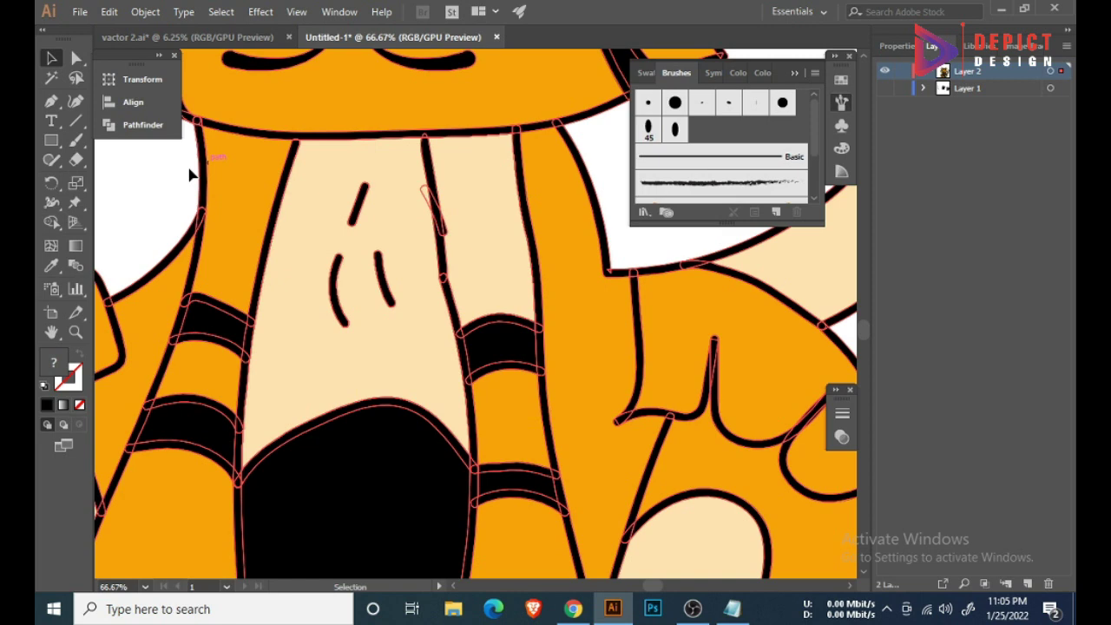
# - Enter the tiger group and apply the body orange colour
pyautogui.doubleClick(477, 242)
pyautogui.scroll(5, 471, 318)
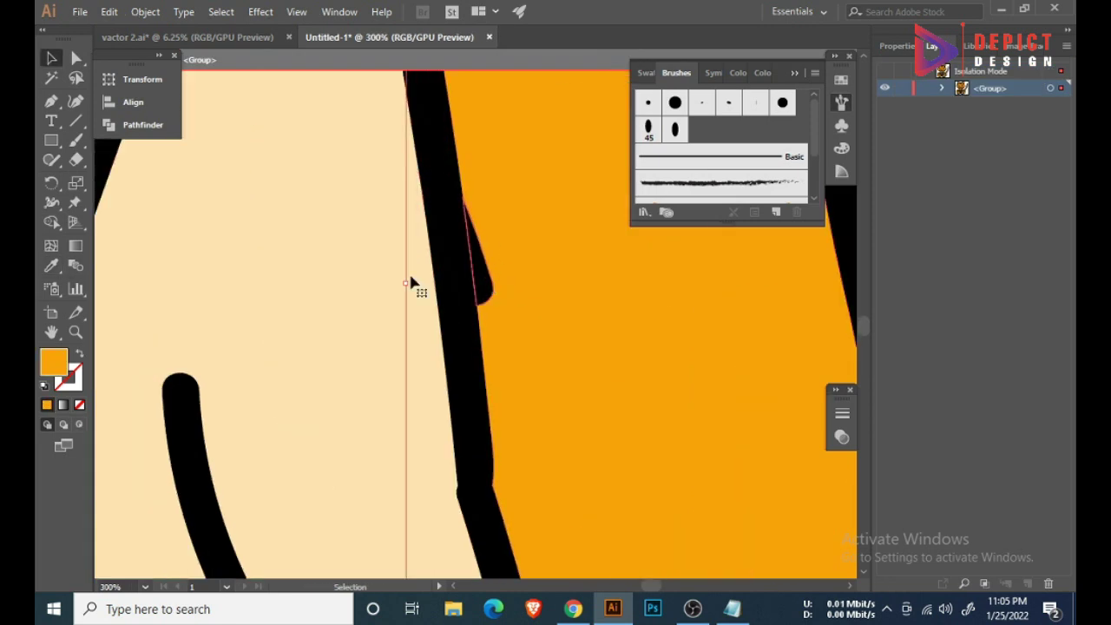
pyautogui.click(451, 269)
pyautogui.hotkey('ctrl', '0')
# - Fill the belly shape and the tail base with the body orange
pyautogui.hotkey('ctrl', '-')
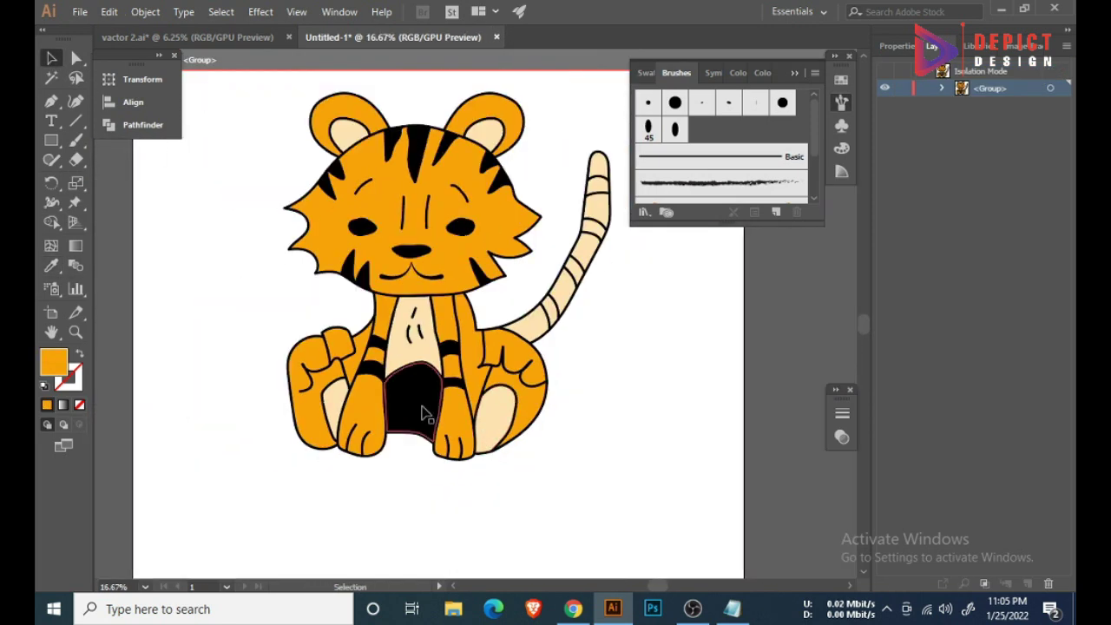
pyautogui.click(52, 267)
pyautogui.click(308, 196)
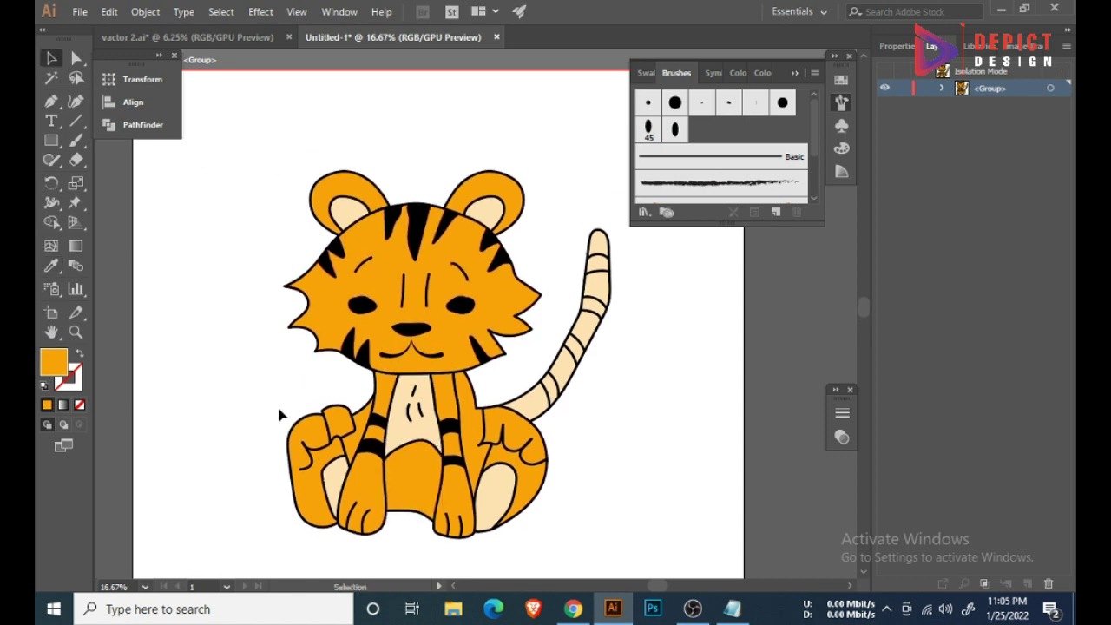
pyautogui.click(524, 339)
pyautogui.hotkey('ctrl', '+')
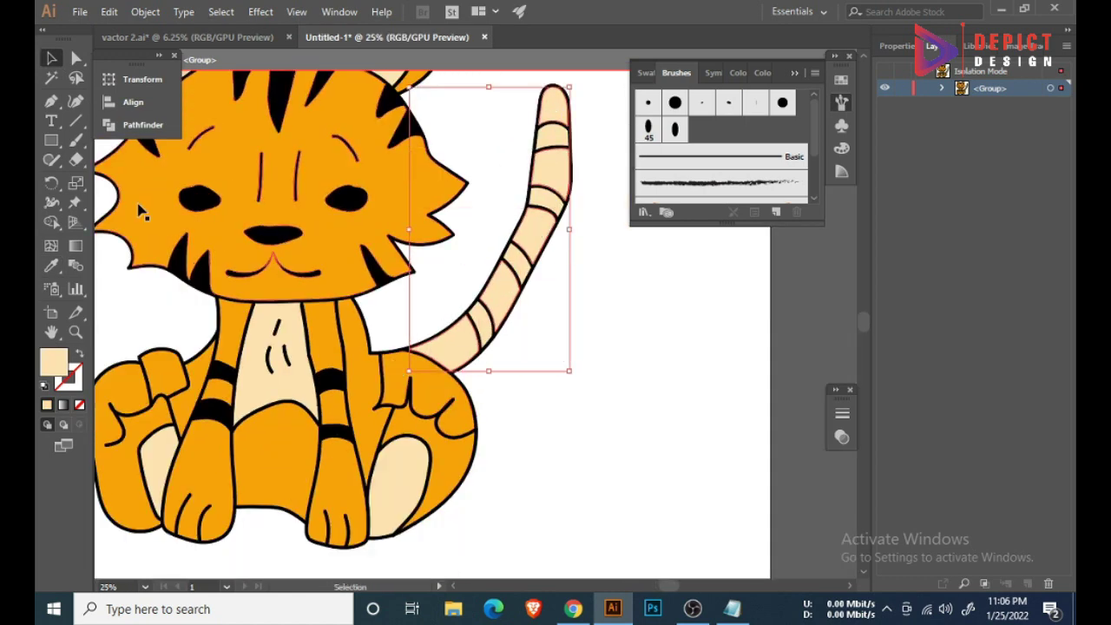
pyautogui.click(174, 227)
# - Make the tail stripes black
pyautogui.hotkey('ctrl', '+')
pyautogui.hotkey('ctrl', '+')
pyautogui.scroll(-3, 469, 371)
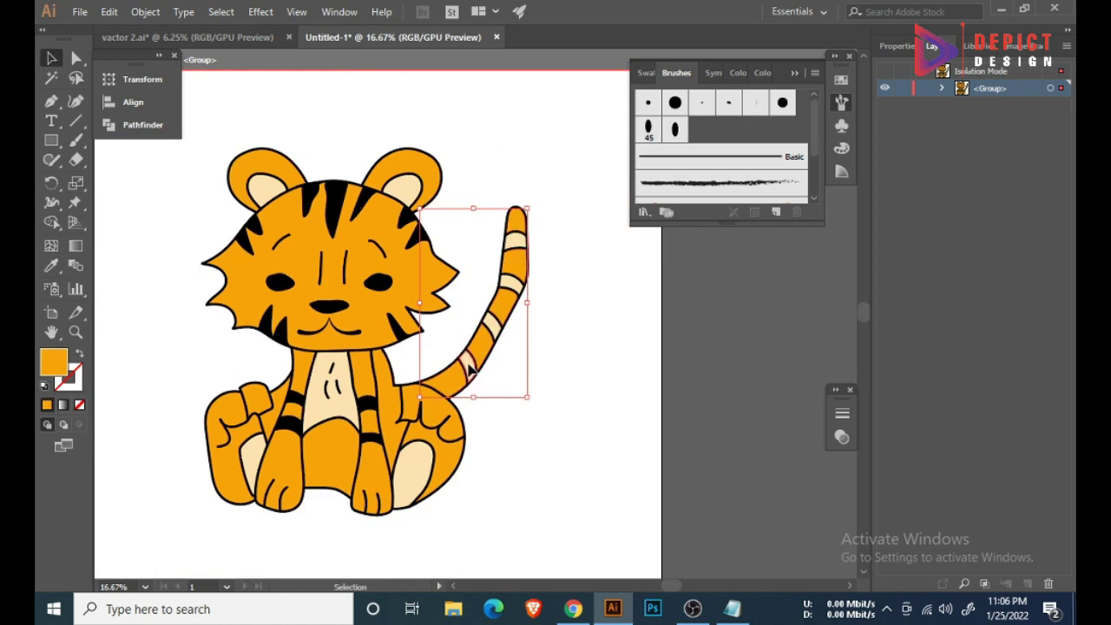
pyautogui.press('i')
pyautogui.click(336, 204)
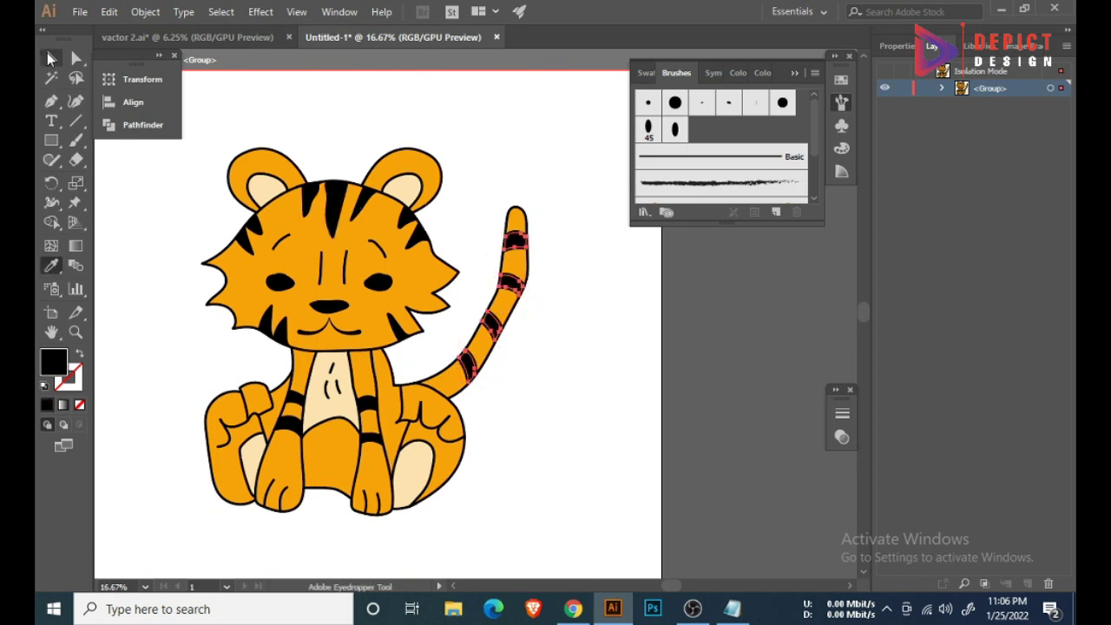
pyautogui.scroll(-2, 482, 198)
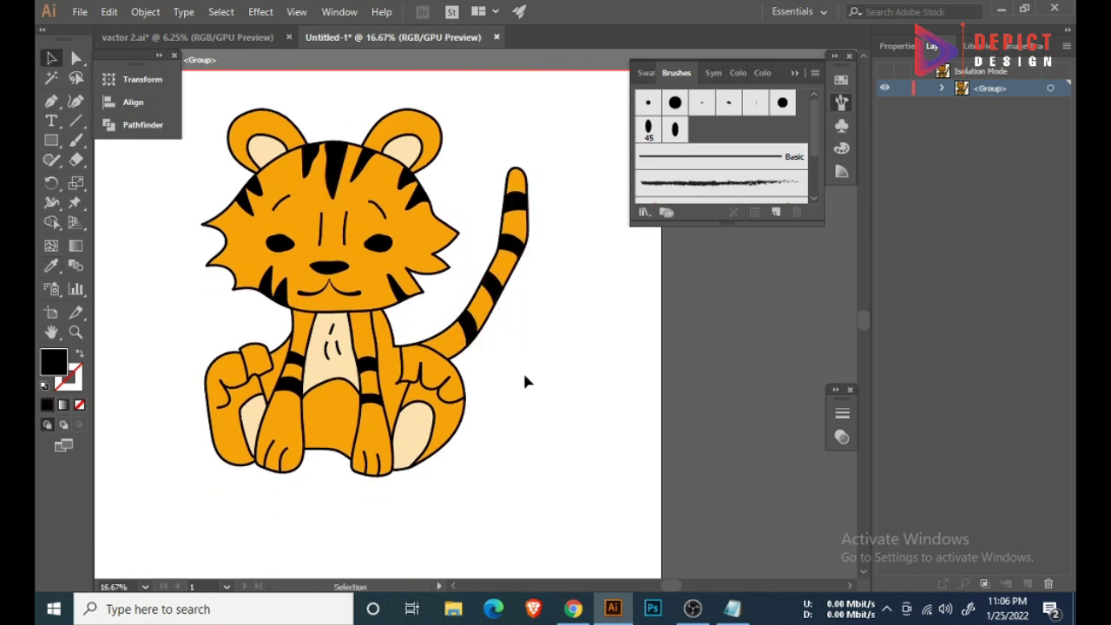
pyautogui.scroll(-1, 519, 370)
pyautogui.scroll(3, 308, 217)
pyautogui.scroll(1, 290, 256)
# - Draw a small white highlight ellipse on the left eye
pyautogui.moveTo(52, 140); pyautogui.dragTo(130, 178)
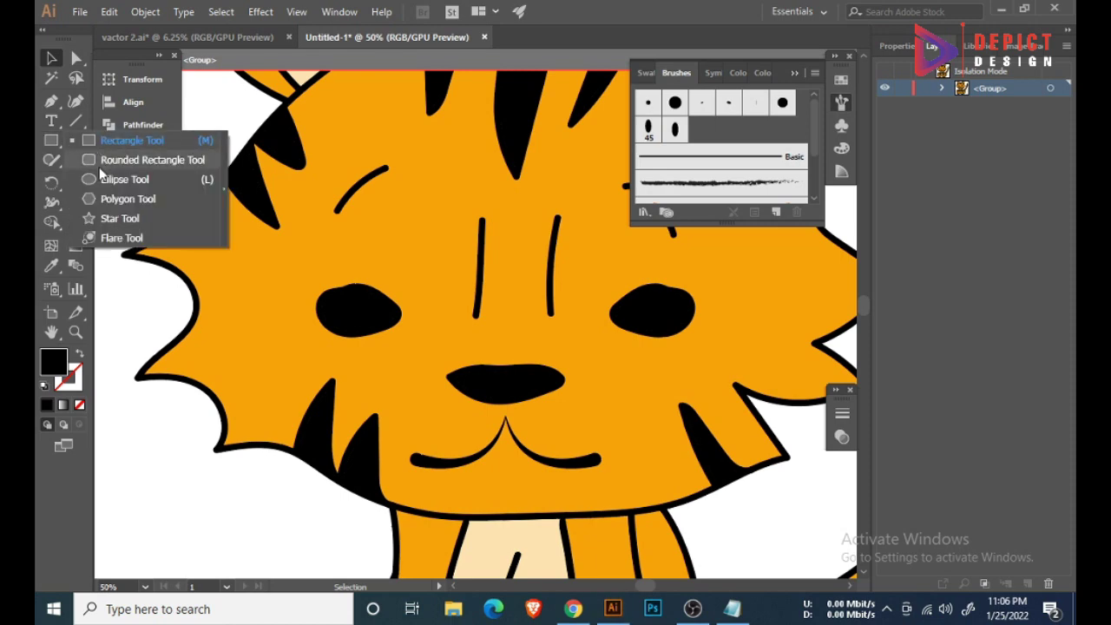
pyautogui.scroll(1, 337, 291)
pyautogui.click(51, 266)
pyautogui.click(117, 295)
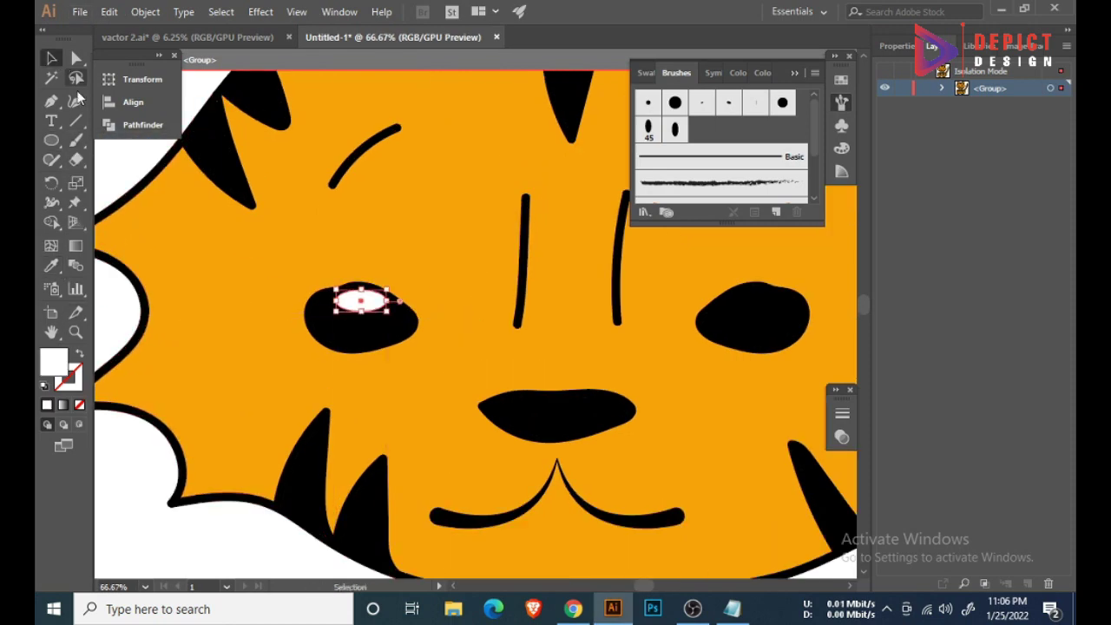
pyautogui.scroll(-2, 360, 300)
pyautogui.scroll(2, 179, 293)
# - Copy the white highlight onto the right eye and settle the highlights in place
pyautogui.press('v')
pyautogui.moveTo(151, 305)
pyautogui.mouseDown()
pyautogui.moveTo(569, 305)
pyautogui.moveTo(553, 325)
pyautogui.moveTo(545, 320)
pyautogui.mouseUp()
pyautogui.scroll(-2, 571, 308)
pyautogui.scroll(3, 565, 312)
pyautogui.scroll(-3, 546, 319)
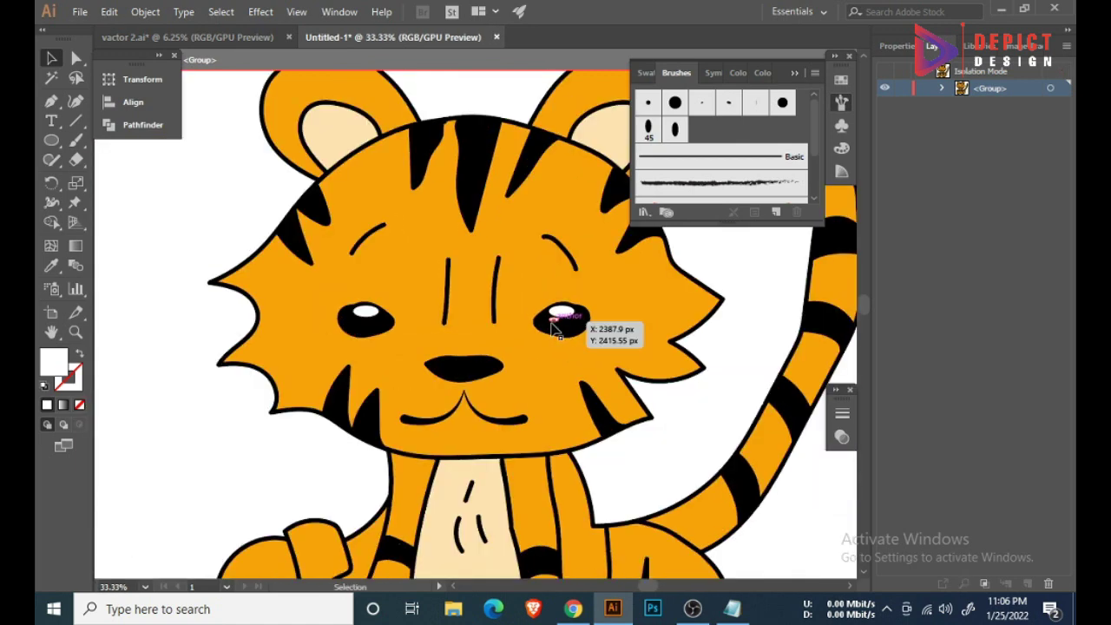
pyautogui.moveTo(379, 327); pyautogui.dragTo(379, 327)
pyautogui.scroll(-1, 205, 319)
pyautogui.scroll(-1, 312, 443)
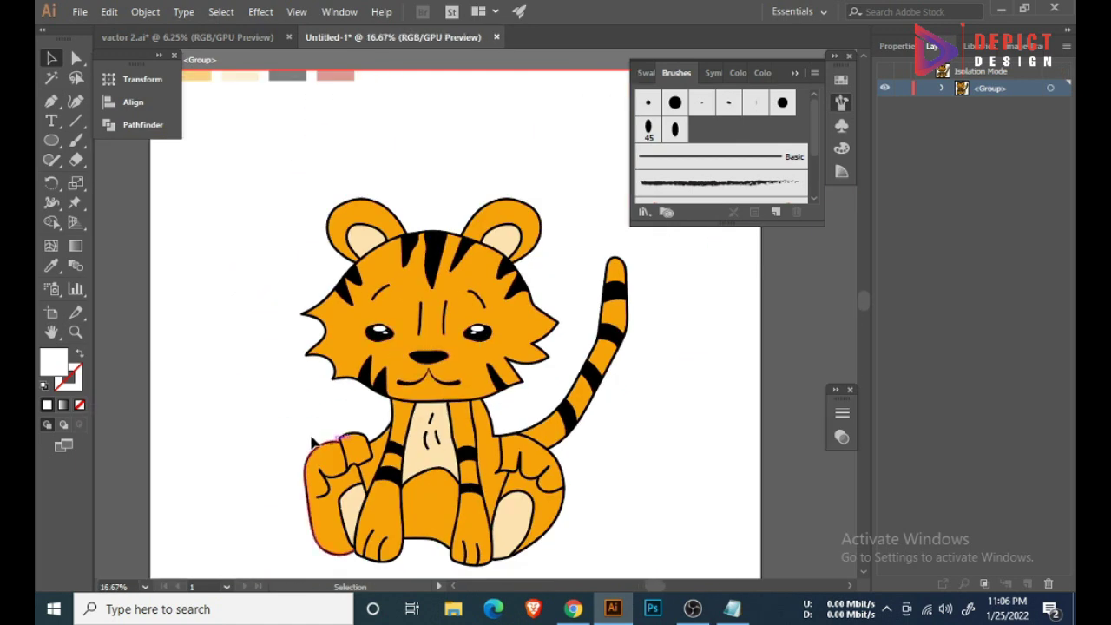
pyautogui.scroll(4, 390, 335)
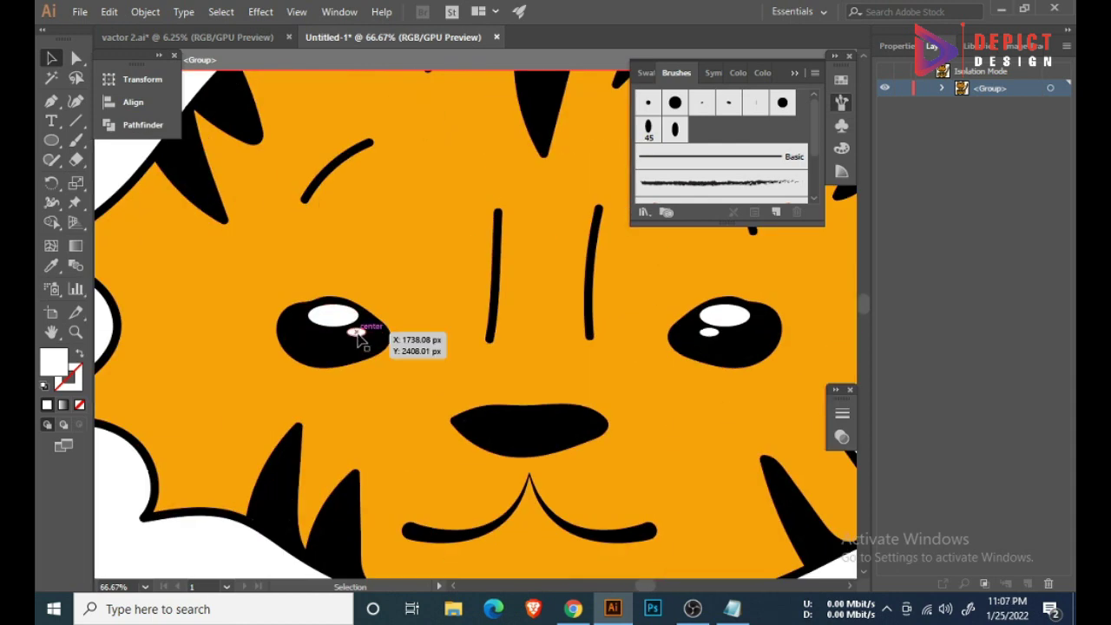
pyautogui.moveTo(298, 334); pyautogui.dragTo(298, 334)
# - Exit isolation mode of the tiger group
pyautogui.scroll(-1, 392, 345)
pyautogui.scroll(-3, 306, 233)
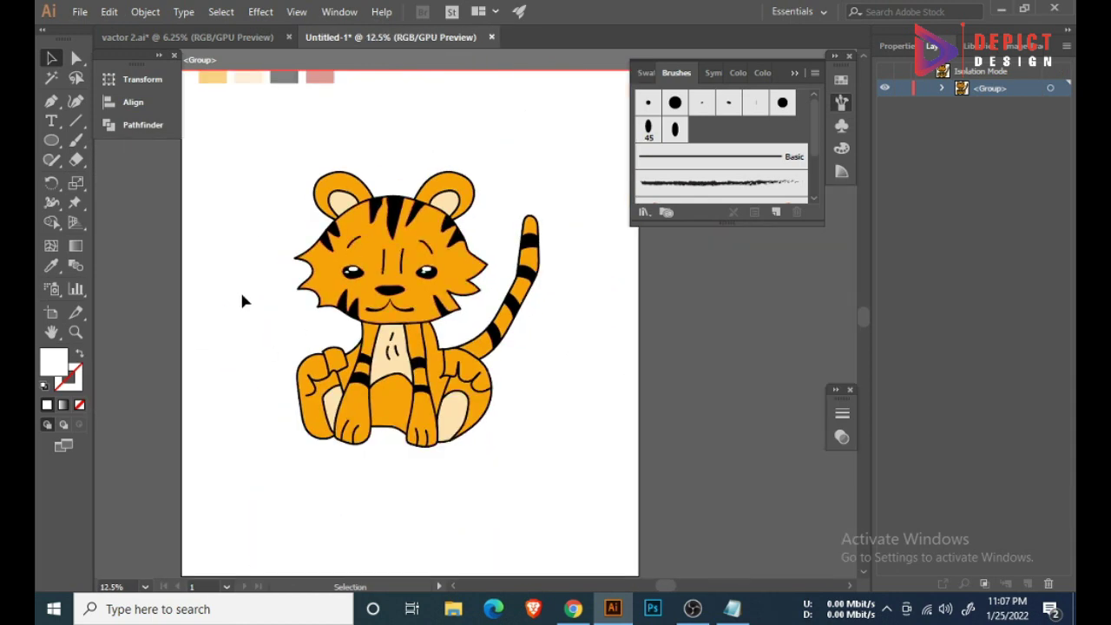
pyautogui.doubleClick(501, 470)
pyautogui.scroll(-1, 501, 470)
# - Select the whole tiger group and keep it centred on the page
pyautogui.click(494, 452)
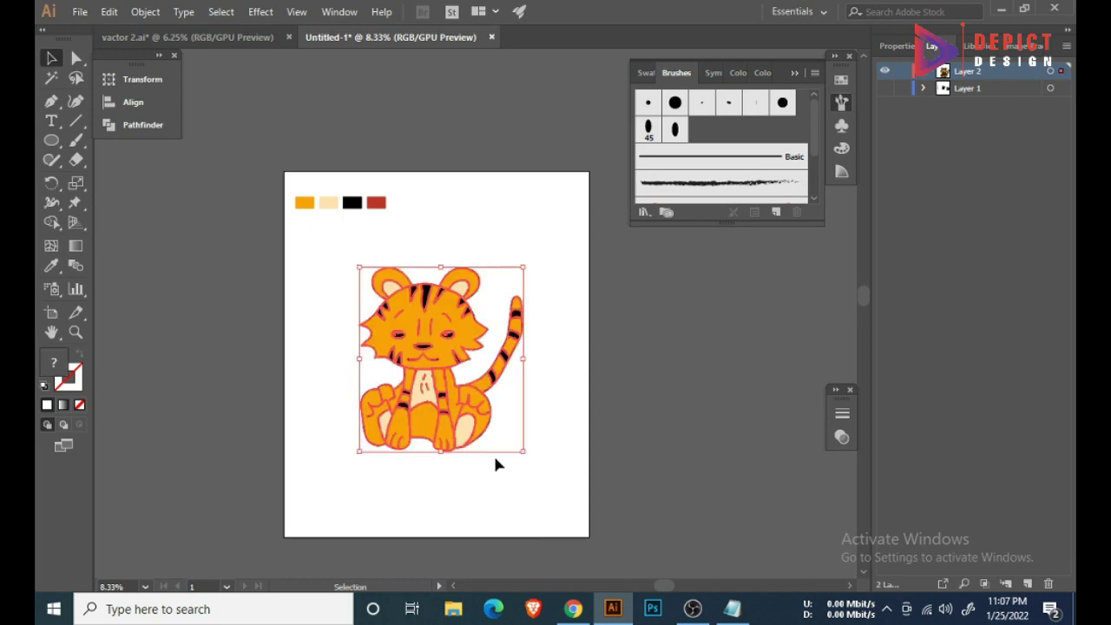
pyautogui.scroll(1, 495, 383)
pyautogui.click(252, 217)
pyautogui.click(481, 453)
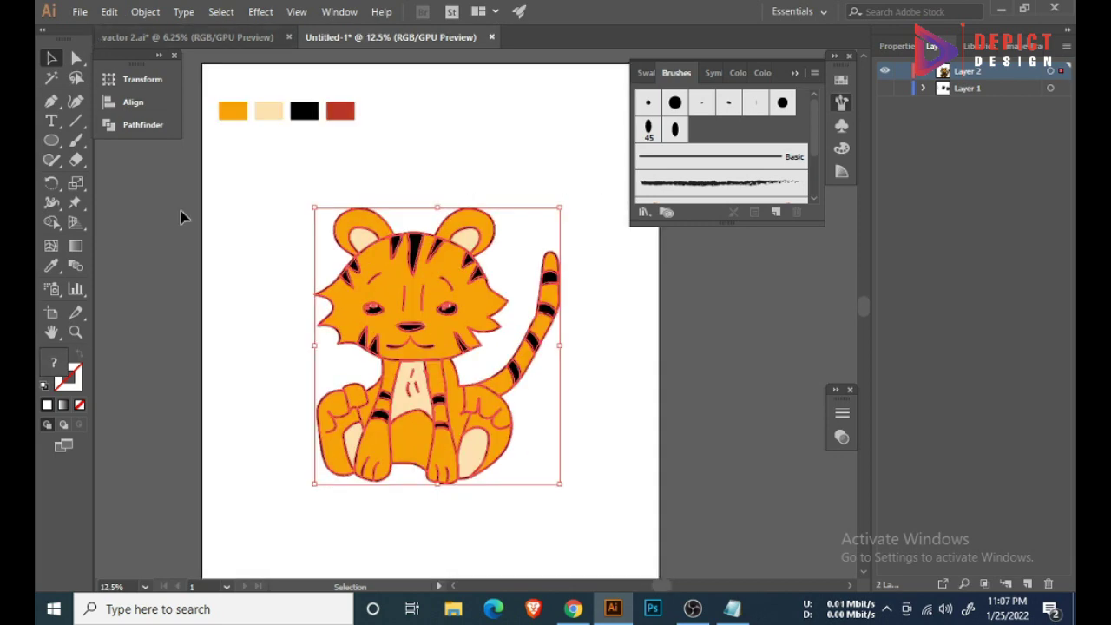
pyautogui.rightClick(364, 332)
pyautogui.press('Escape')
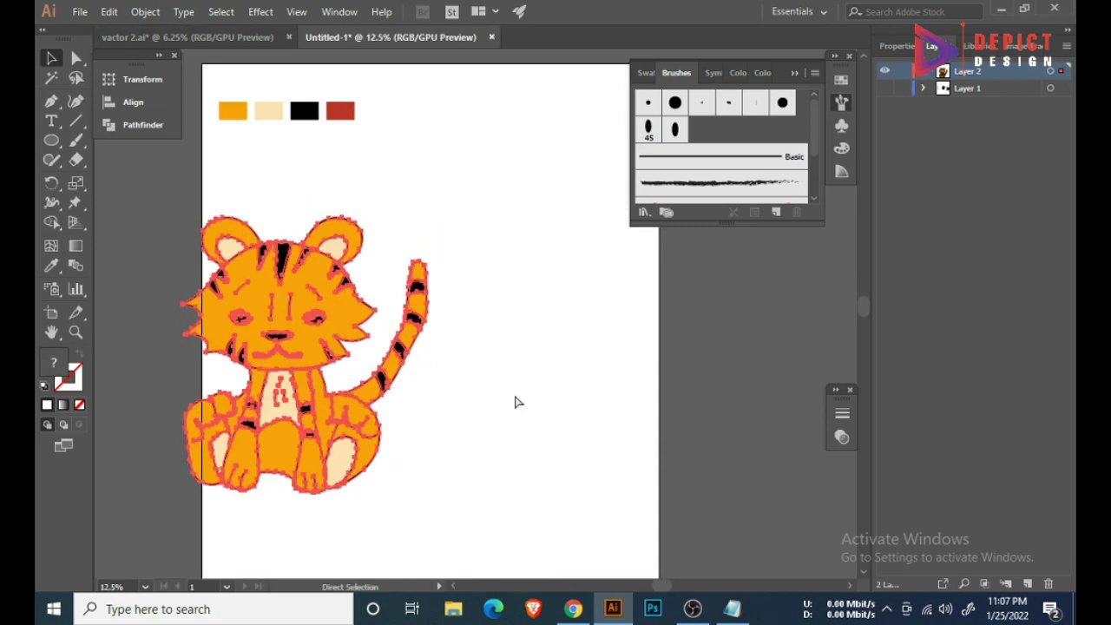
pyautogui.moveTo(486, 410)
pyautogui.mouseDown()
pyautogui.moveTo(282, 415)
pyautogui.moveTo(485, 413)
pyautogui.mouseUp()
pyautogui.click(594, 405)
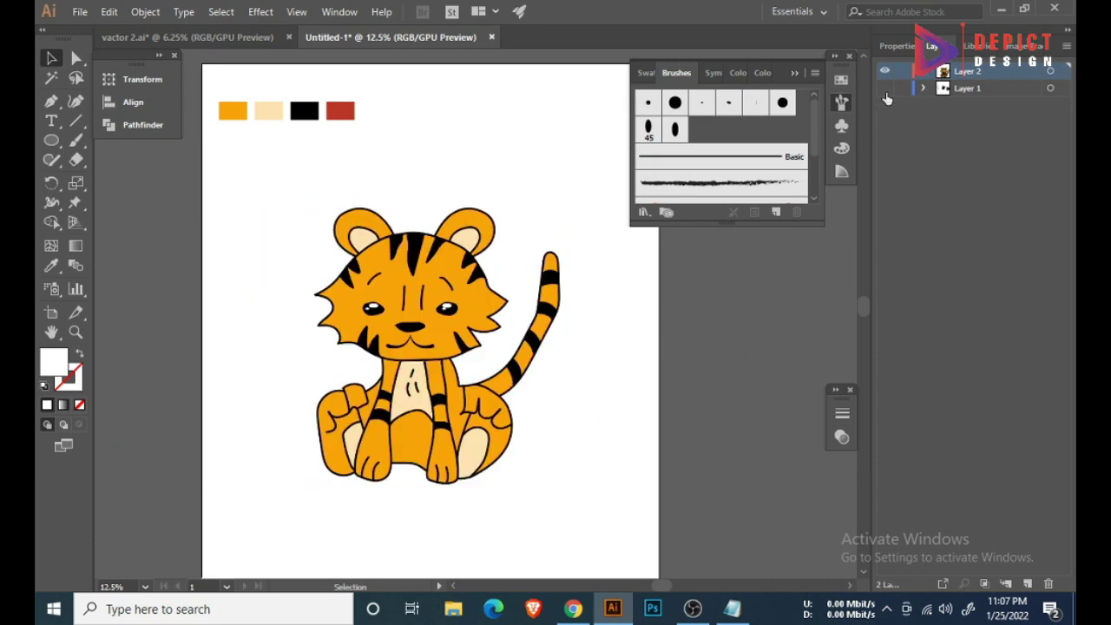
# - Delete Layer 1 and its artwork, confirming the removal
pyautogui.click(961, 91)
pyautogui.click(1049, 585)
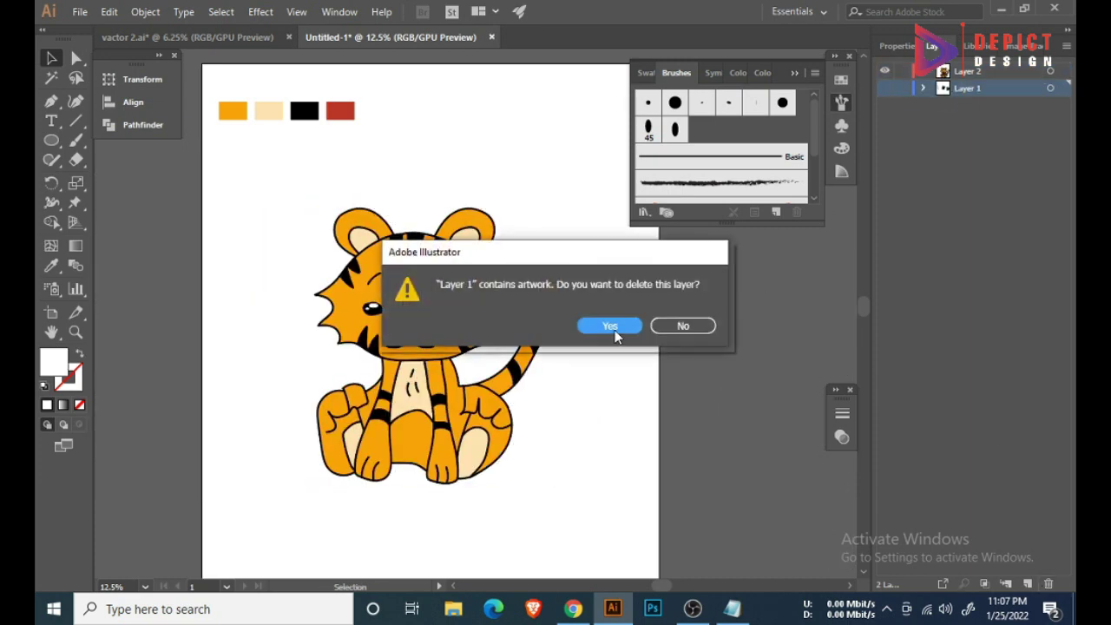
pyautogui.click(612, 327)
pyautogui.hotkey('ctrl', 'a')
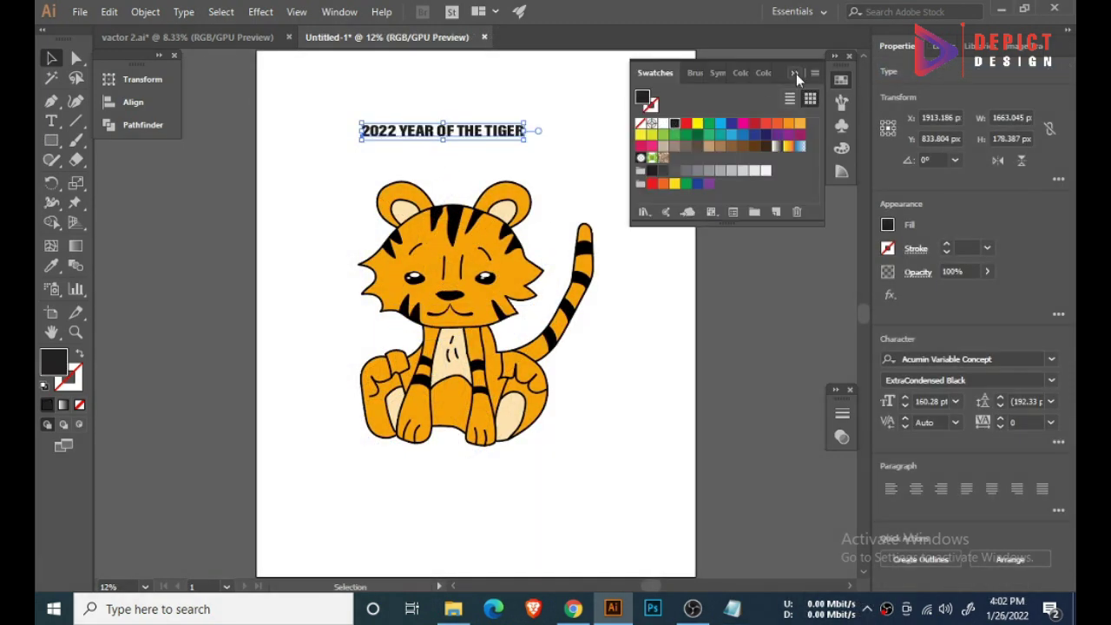
# - Move the title text off the artboard and draw an ellipse around the tiger
pyautogui.click(794, 73)
pyautogui.moveTo(491, 132); pyautogui.dragTo(859, 210)
pyautogui.click(226, 166)
pyautogui.click(52, 140)
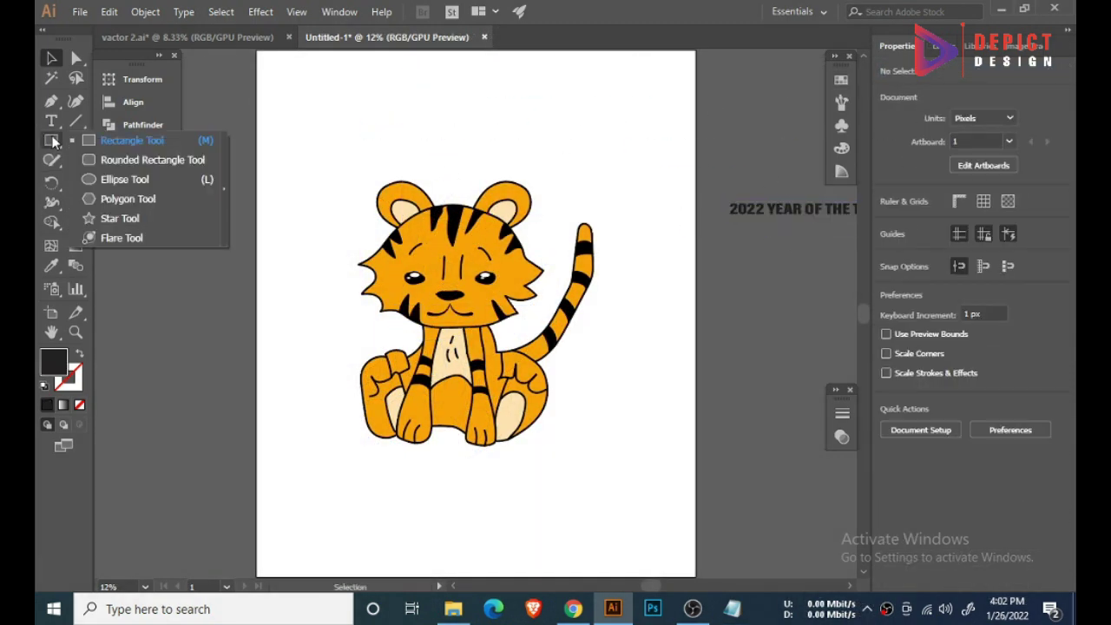
pyautogui.click(124, 179)
pyautogui.moveTo(293, 148); pyautogui.dragTo(627, 457)
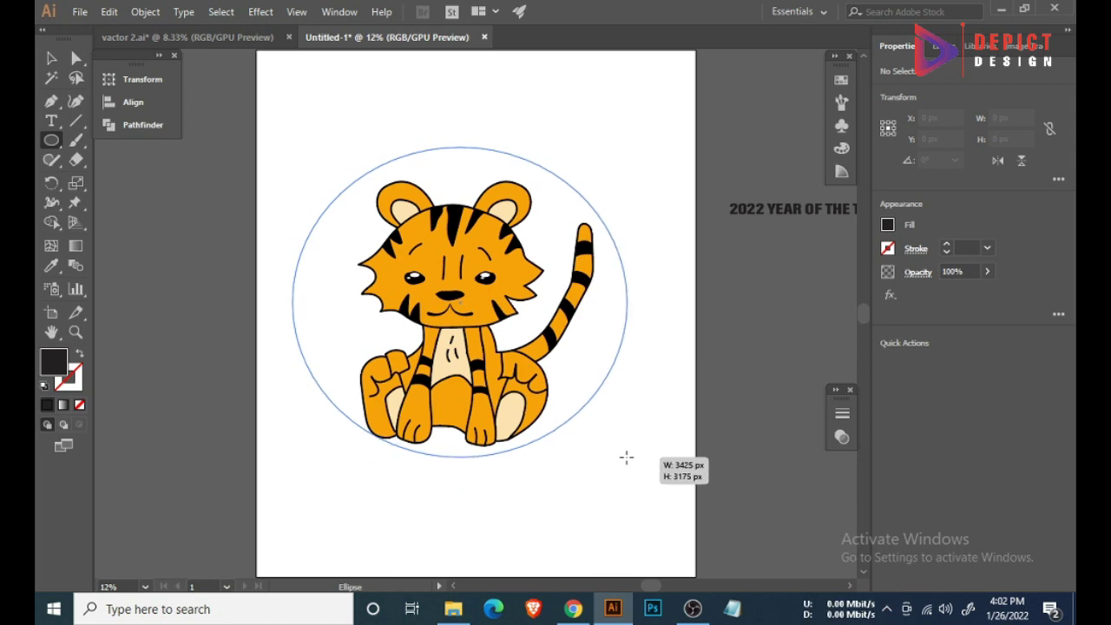
# - Give the ellipse no fill and try centring it on the tiger, then undo
pyautogui.hotkey('shift', 'x')
pyautogui.press('v')
pyautogui.hotkey('ctrl', 'a')
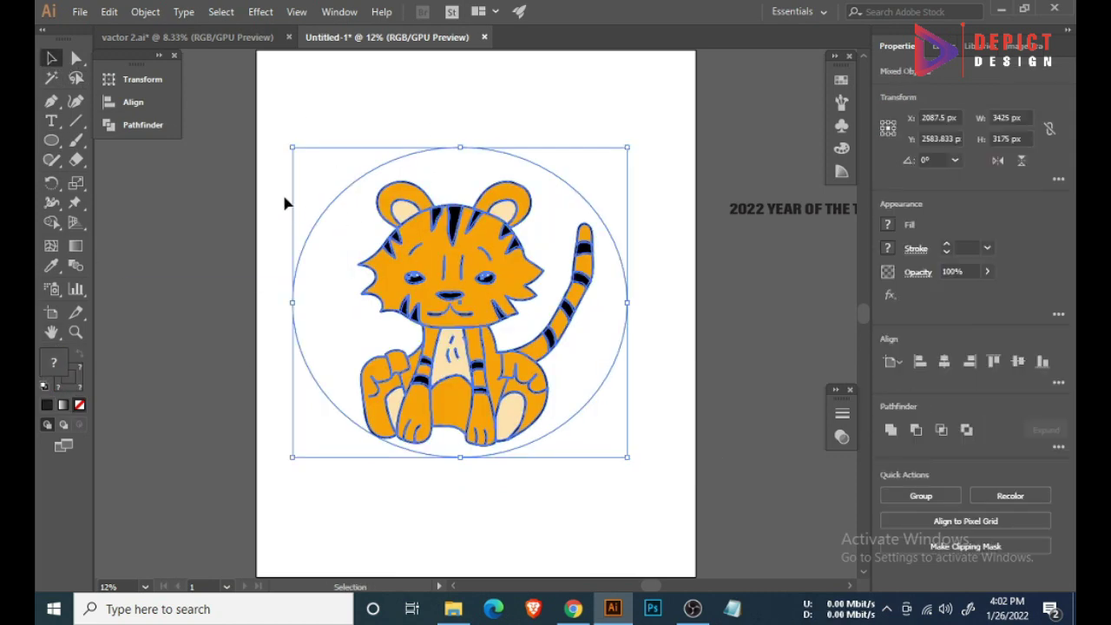
pyautogui.click(133, 101)
pyautogui.click(227, 113)
pyautogui.click(502, 112)
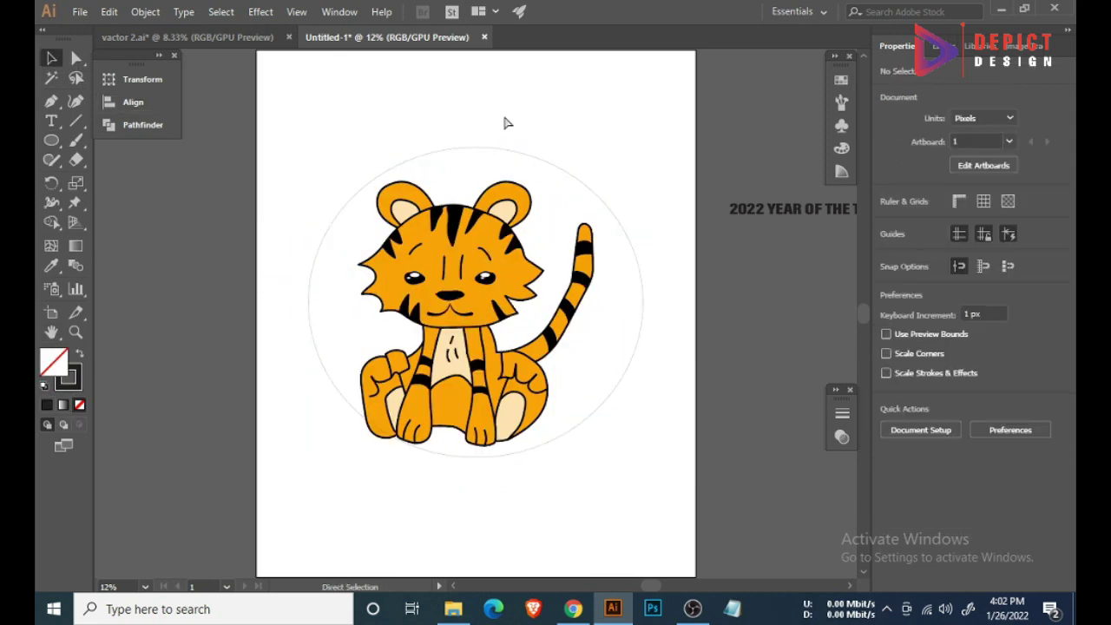
pyautogui.hotkey('ctrl', 'z')
pyautogui.hotkey('ctrl', 'z')
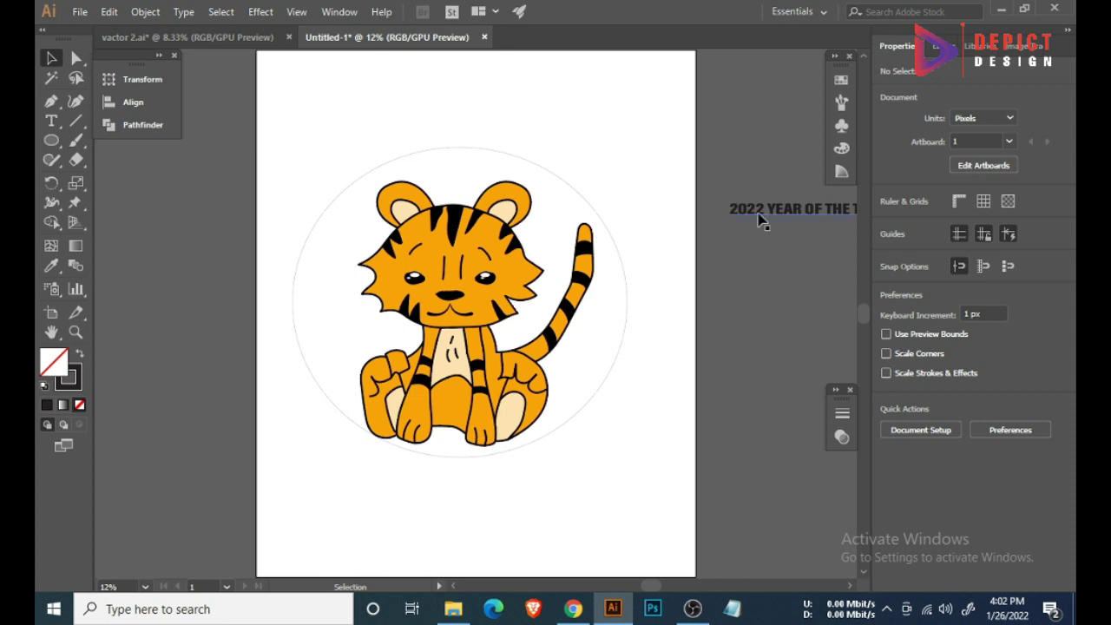
# - Take the wording from the title text and adjust the circle's top edge
pyautogui.click(758, 213)
pyautogui.doubleClick(764, 211)
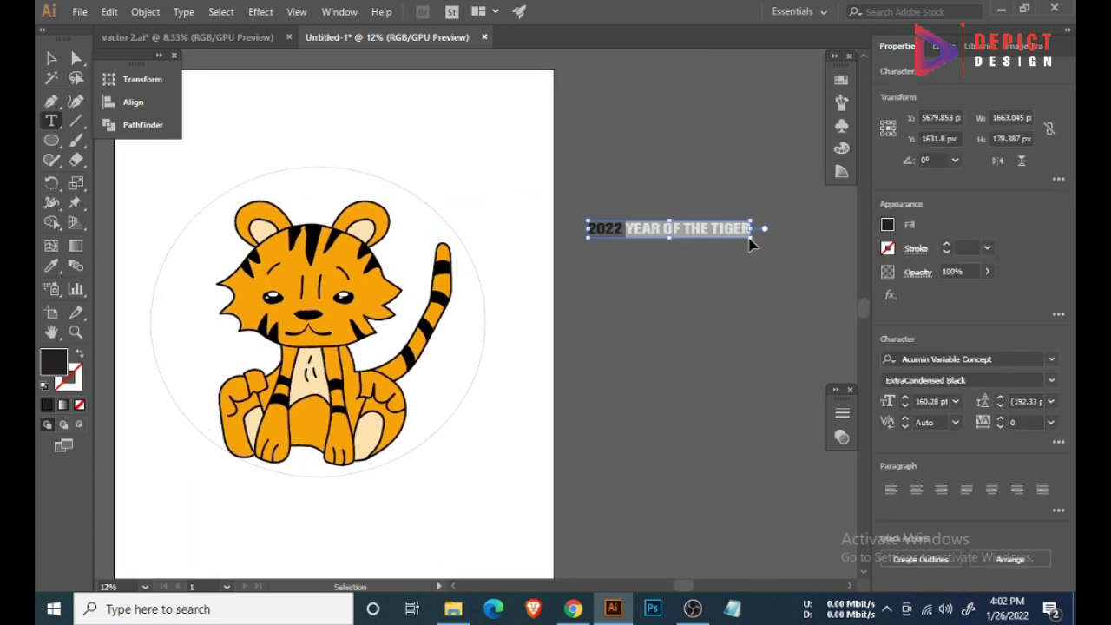
pyautogui.click(51, 58)
pyautogui.click(405, 144)
pyautogui.moveTo(405, 141); pyautogui.dragTo(398, 155)
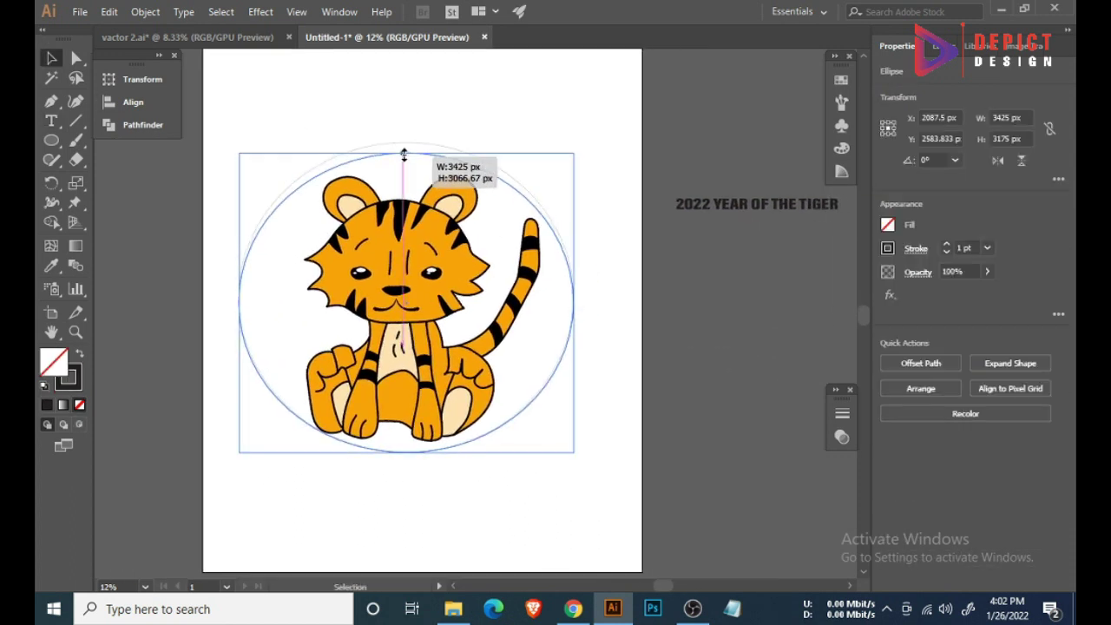
pyautogui.click(395, 157)
# - Set YEAR OF THE TIGER along the circle with Type on a Path at 500 pt
pyautogui.moveTo(51, 121); pyautogui.dragTo(148, 159)
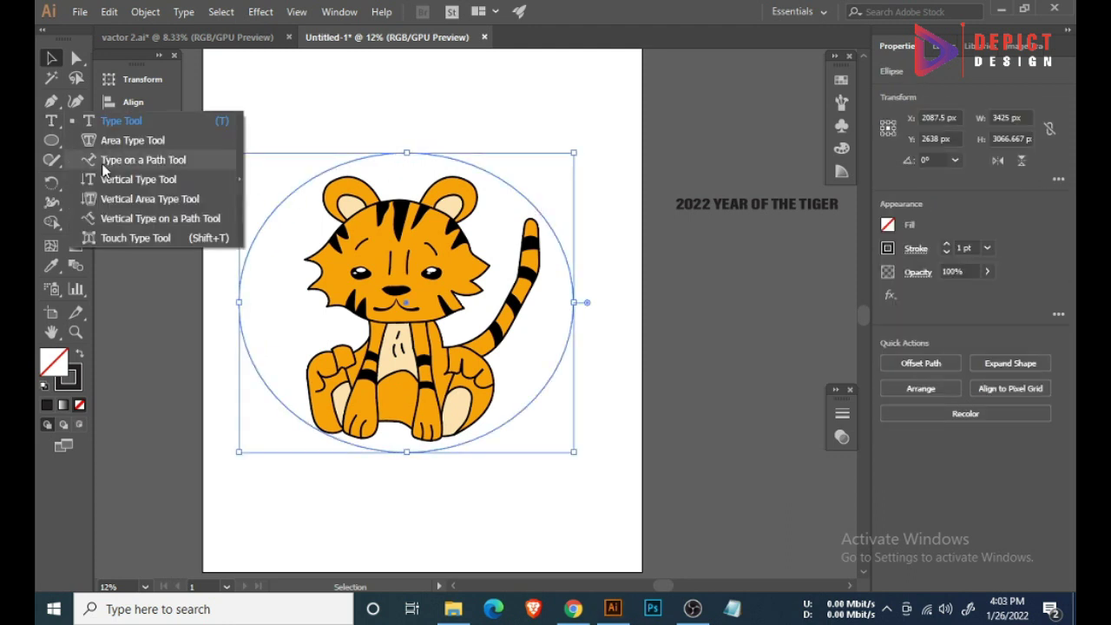
pyautogui.click(239, 300)
pyautogui.write('YEAR OF THE TIGER')
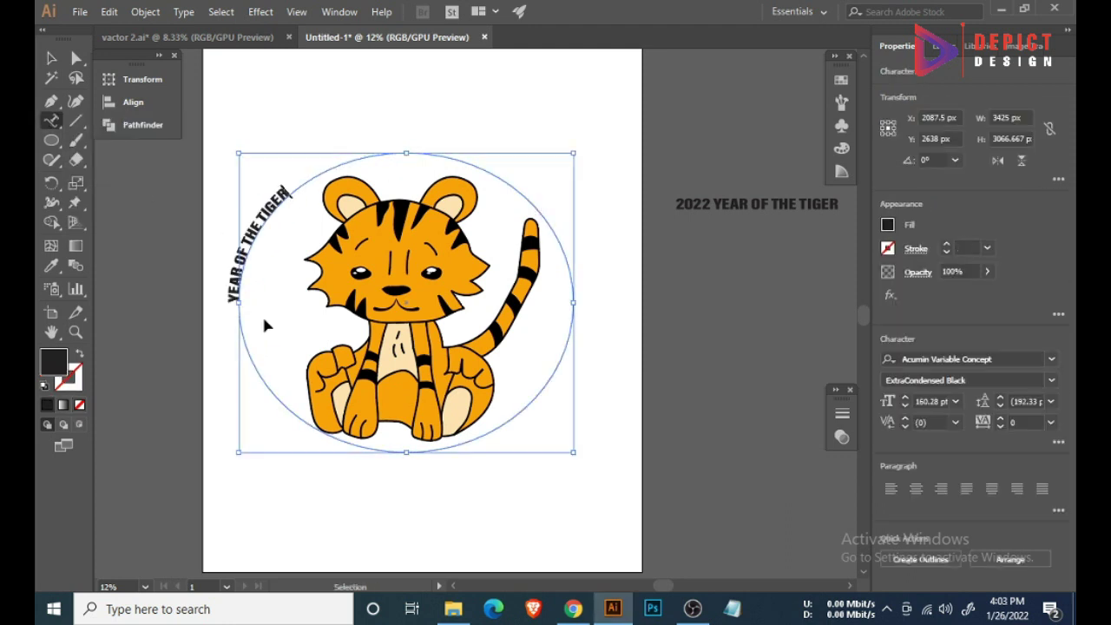
pyautogui.press('Escape')
pyautogui.write('8')
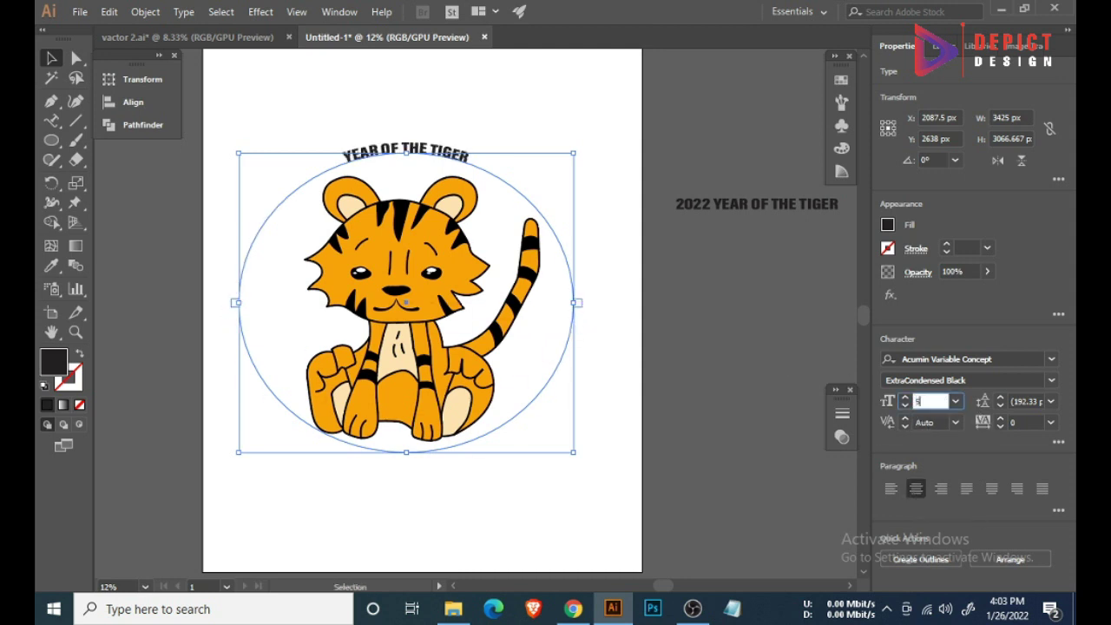
pyautogui.write('00')
pyautogui.press('Return')
pyautogui.click(673, 353)
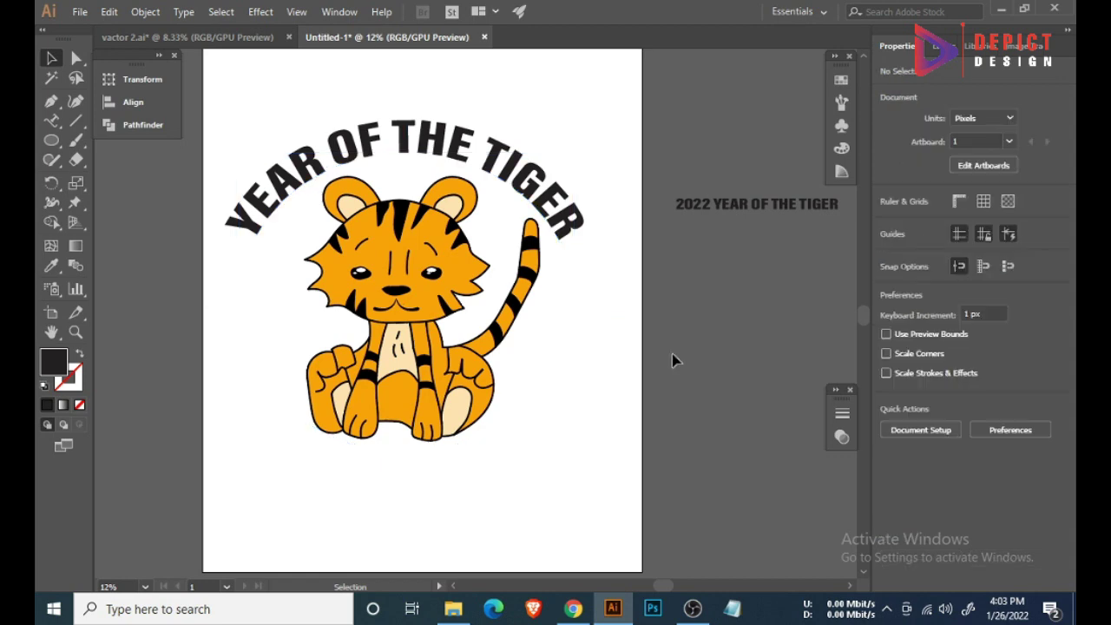
# - Place '2022' as separate text, scaled and centred below the tiger
pyautogui.doubleClick(709, 206)
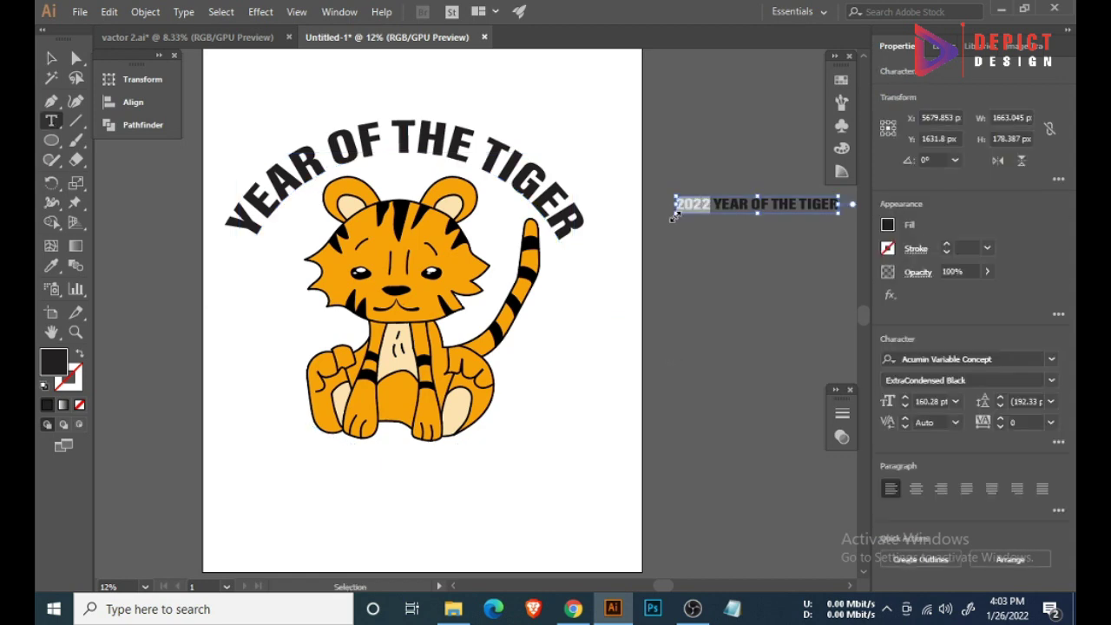
pyautogui.scroll(-2, 282, 373)
pyautogui.hotkey('ctrl', 'v')
pyautogui.moveTo(473, 247)
pyautogui.mouseDown()
pyautogui.moveTo(608, 390)
pyautogui.moveTo(364, 369)
pyautogui.moveTo(495, 435)
pyautogui.mouseUp()
pyautogui.hotkey('ctrl', 'z')
pyautogui.moveTo(409, 375); pyautogui.dragTo(487, 437)
pyautogui.click(580, 380)
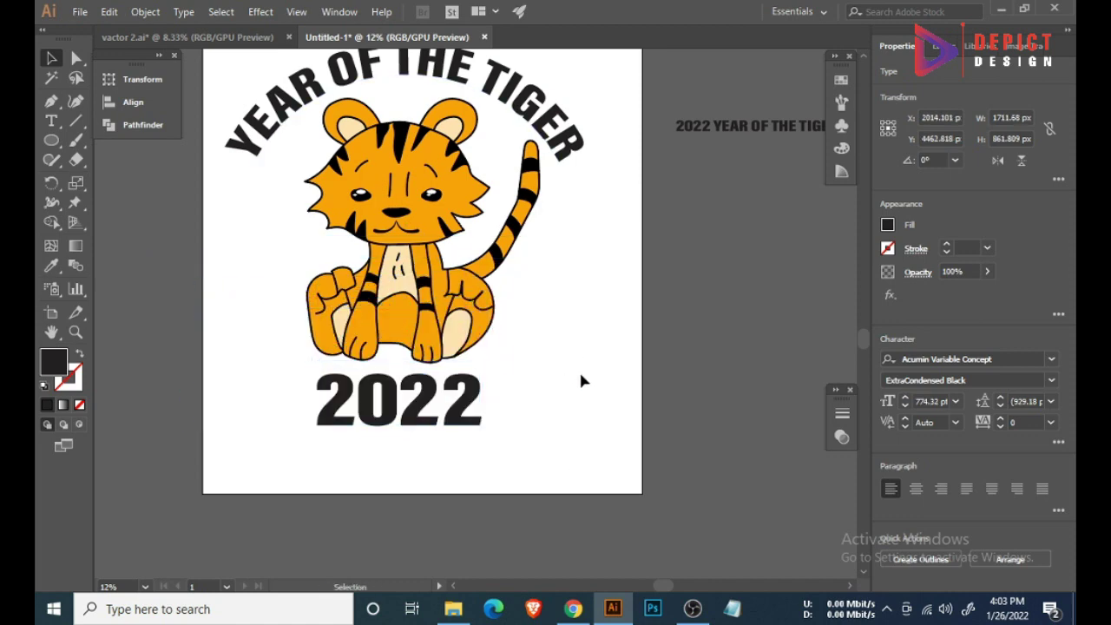
pyautogui.hotkey('ctrl', '-')
pyautogui.scroll(1, 504, 387)
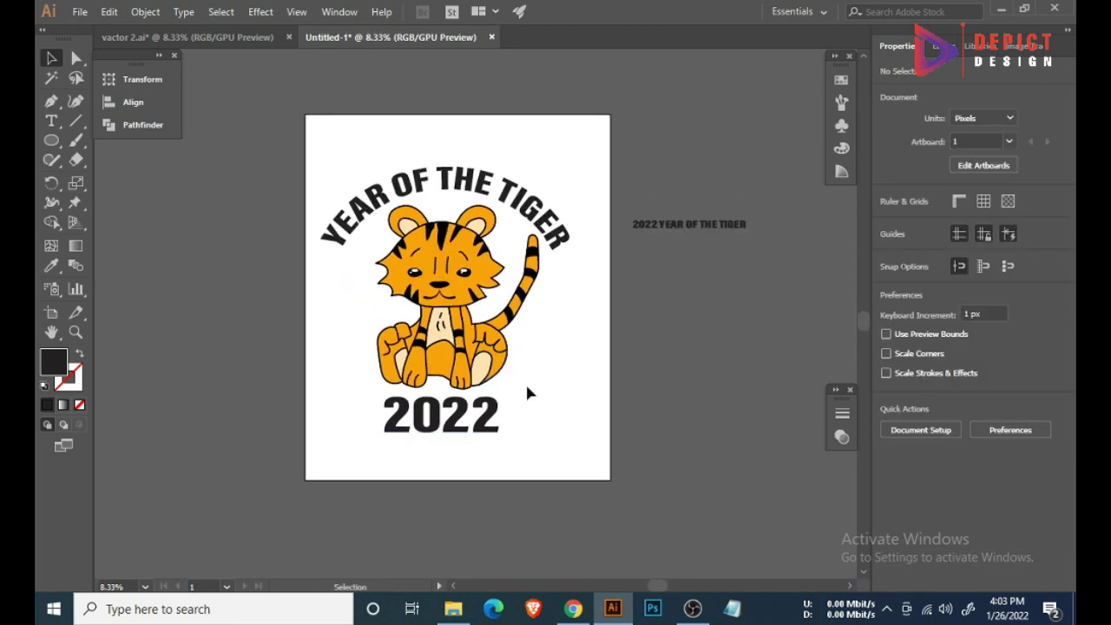
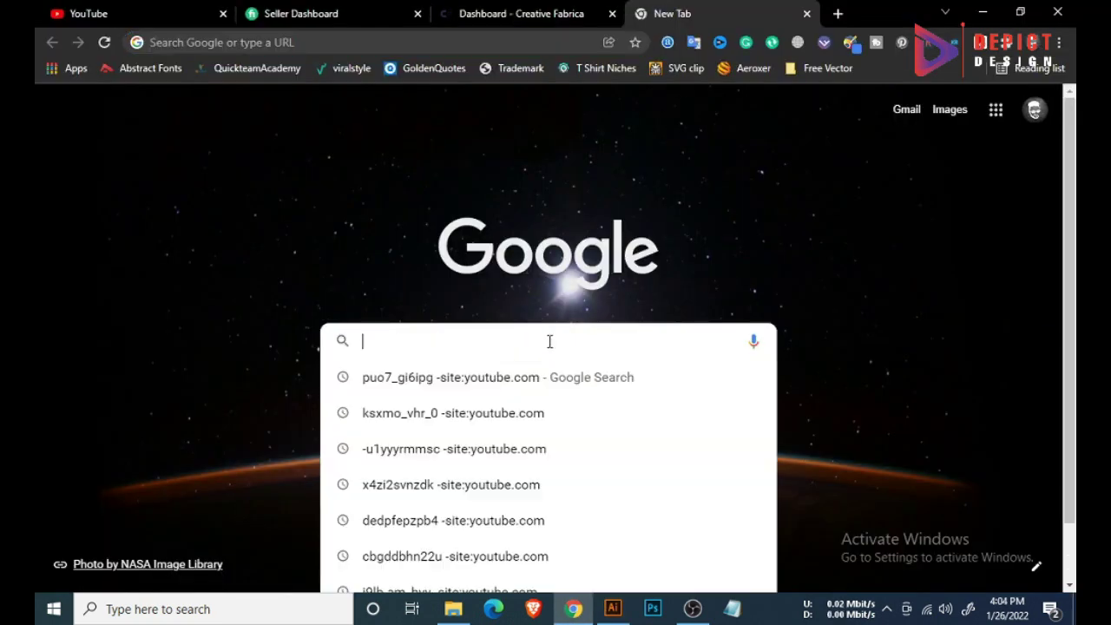
# - Find Freepik through Google and search it for 'chinese new year 2022'
pyautogui.write('freepik')
pyautogui.press('Return')
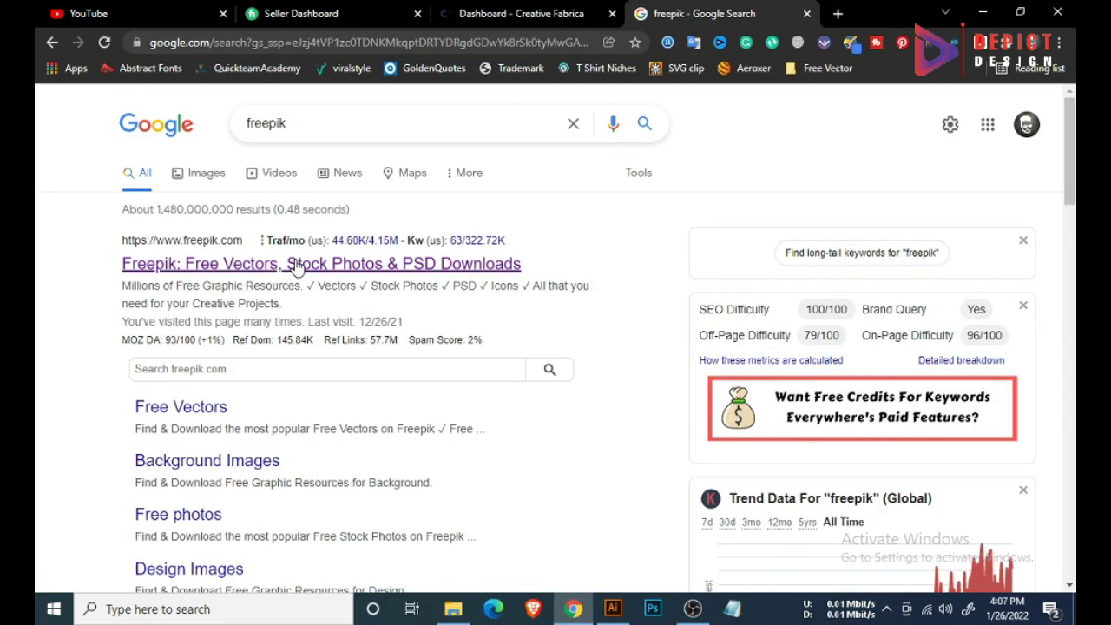
pyautogui.click(293, 263)
pyautogui.click(423, 295)
pyautogui.write('ch')
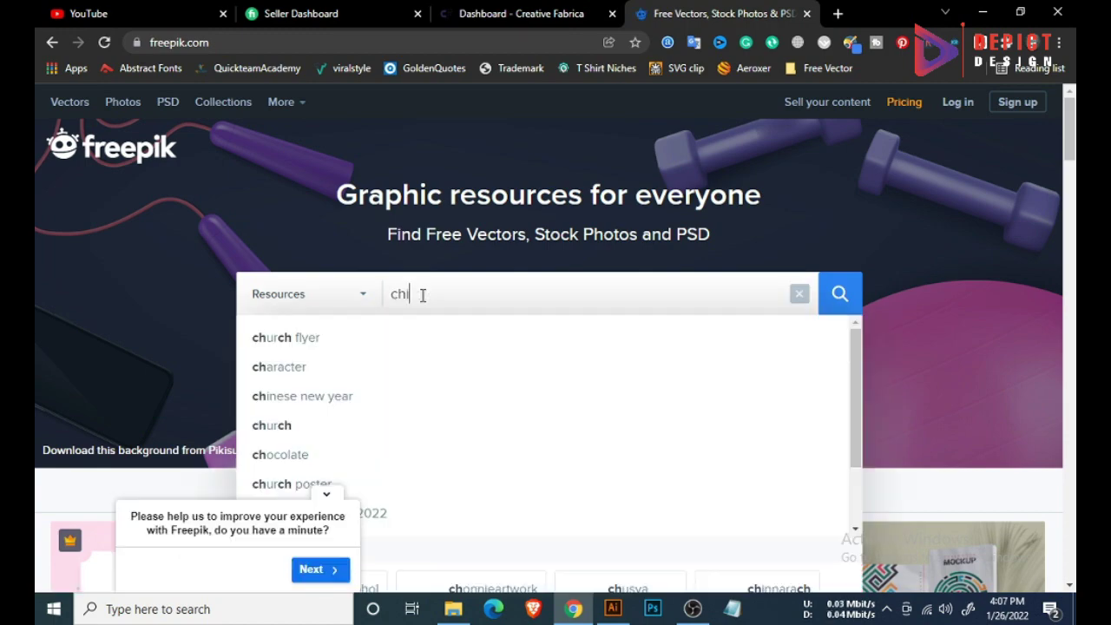
pyautogui.write('ine')
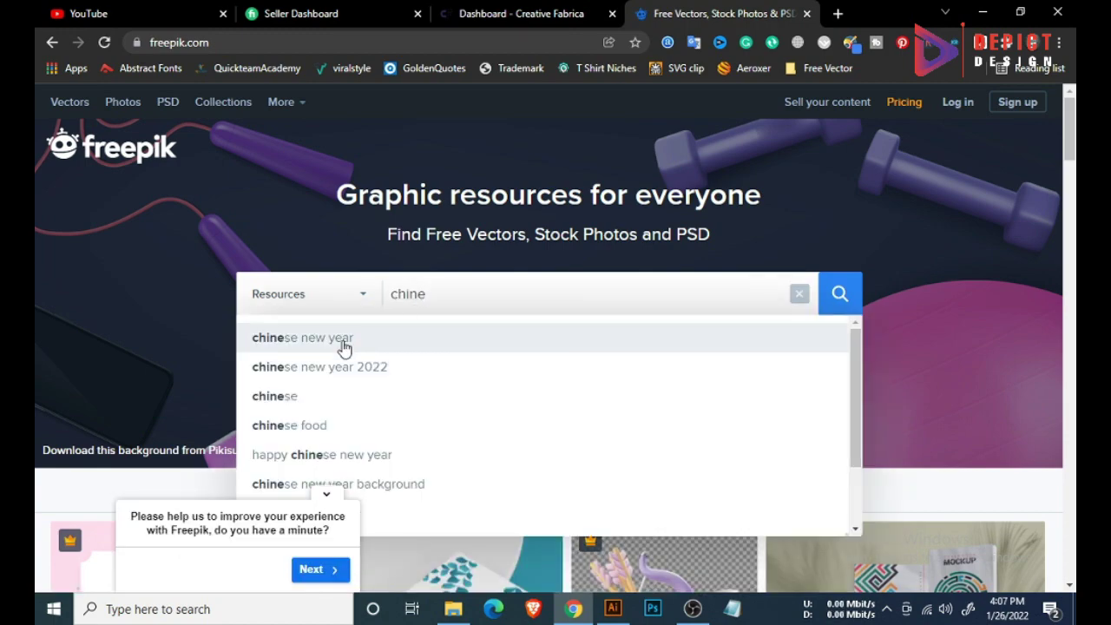
pyautogui.click(348, 367)
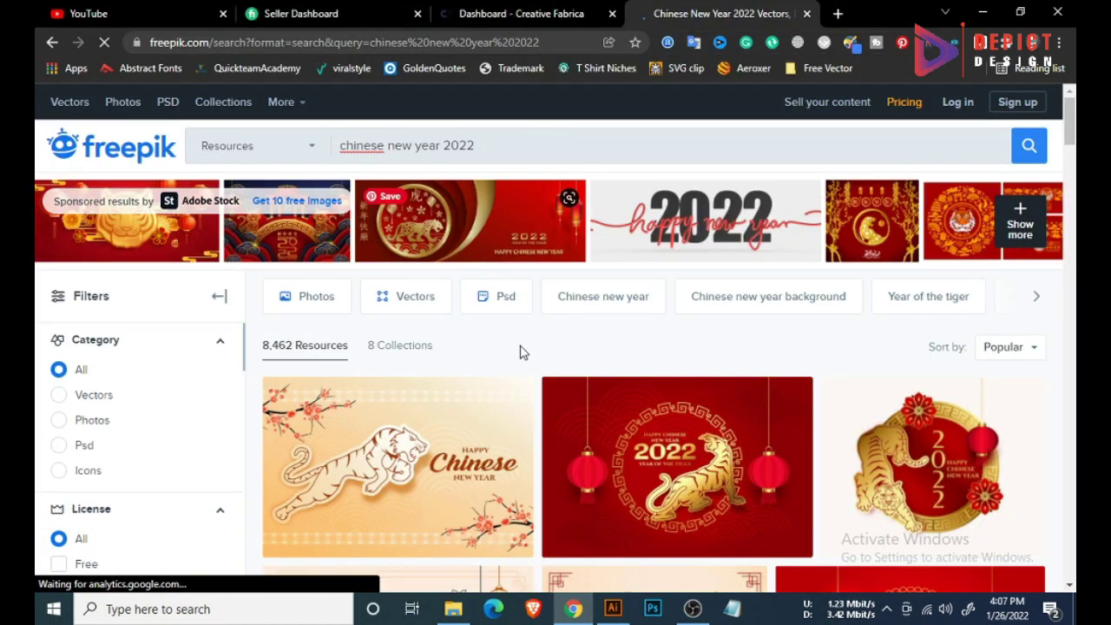
# - Open the red and golden tiger illustration and save its free download zip
pyautogui.scroll(-4, 521, 350)
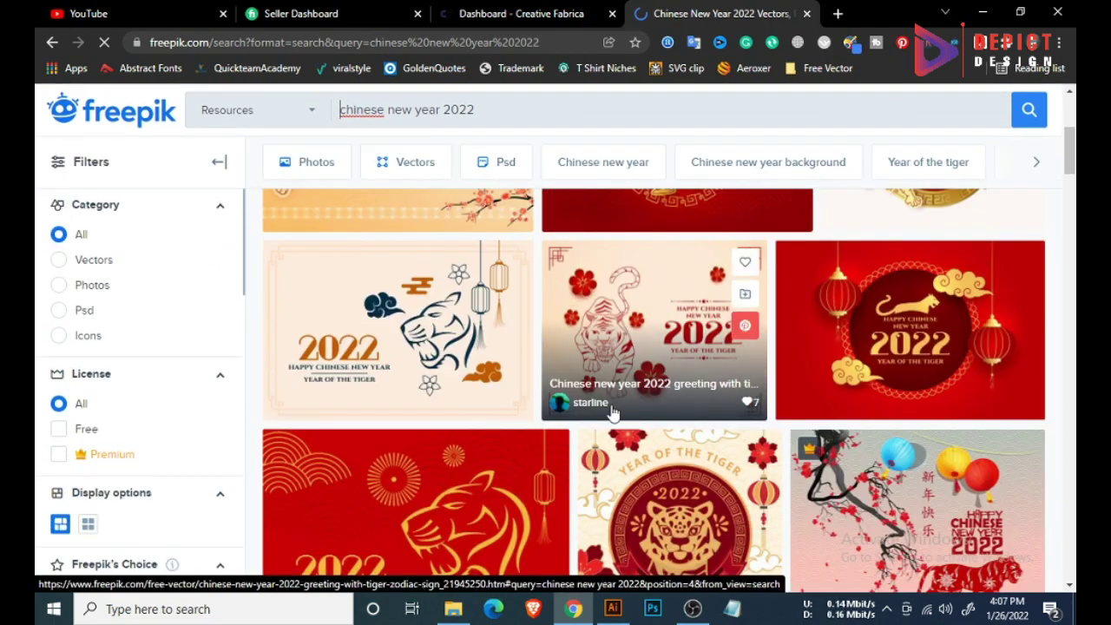
pyautogui.scroll(-3, 521, 447)
pyautogui.scroll(-3, 502, 443)
pyautogui.scroll(-3, 504, 442)
pyautogui.scroll(-3, 504, 443)
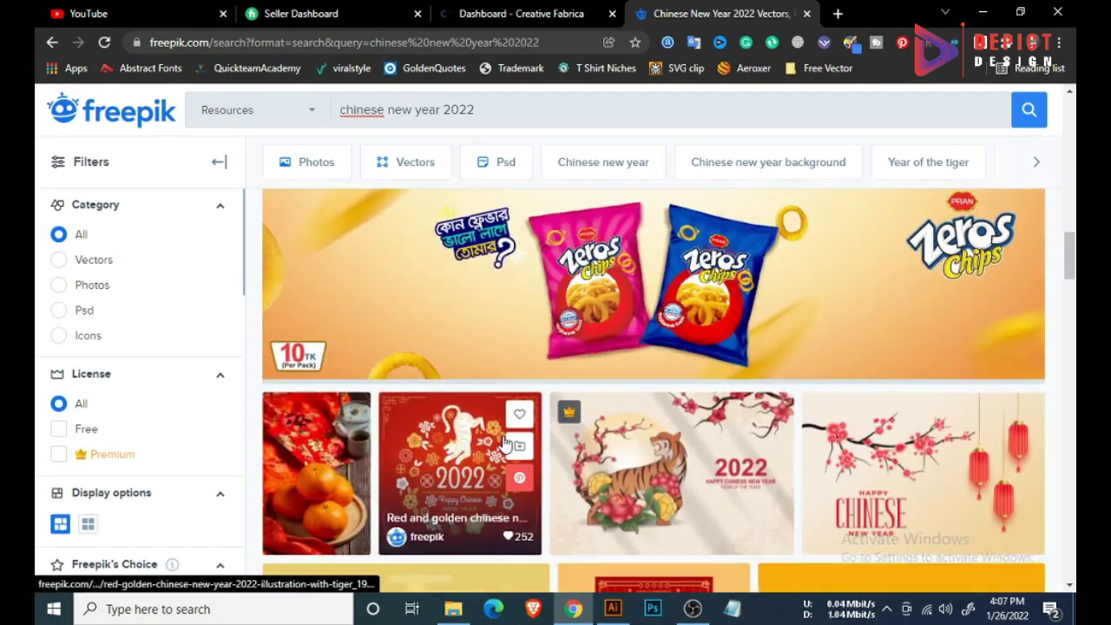
pyautogui.scroll(-3, 487, 390)
pyautogui.scroll(1, 472, 336)
pyautogui.click(471, 337)
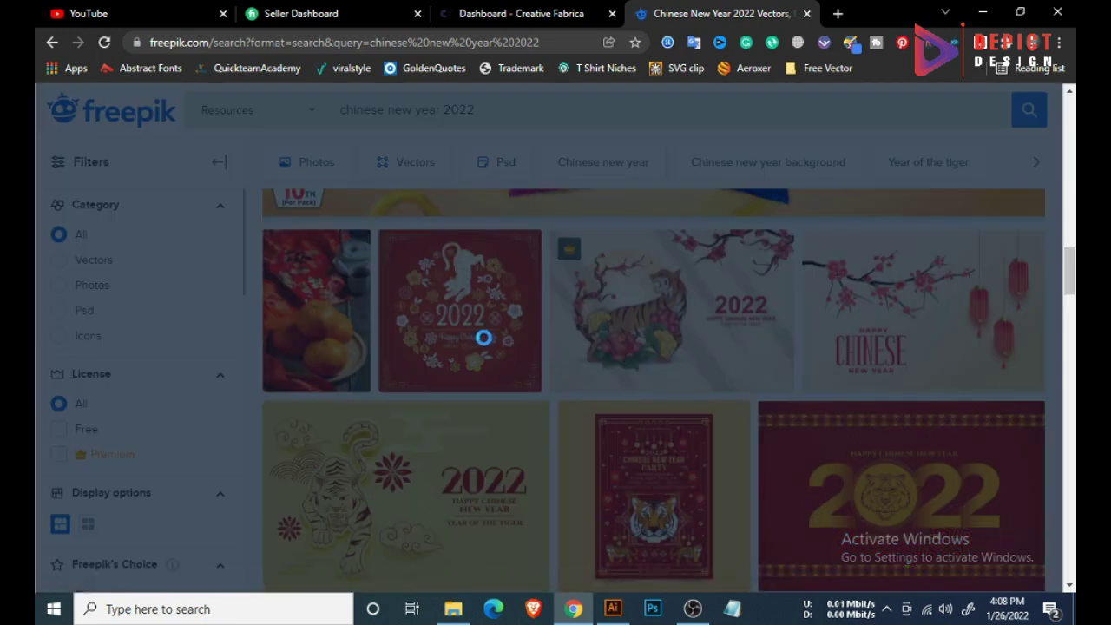
pyautogui.click(765, 391)
pyautogui.click(812, 577)
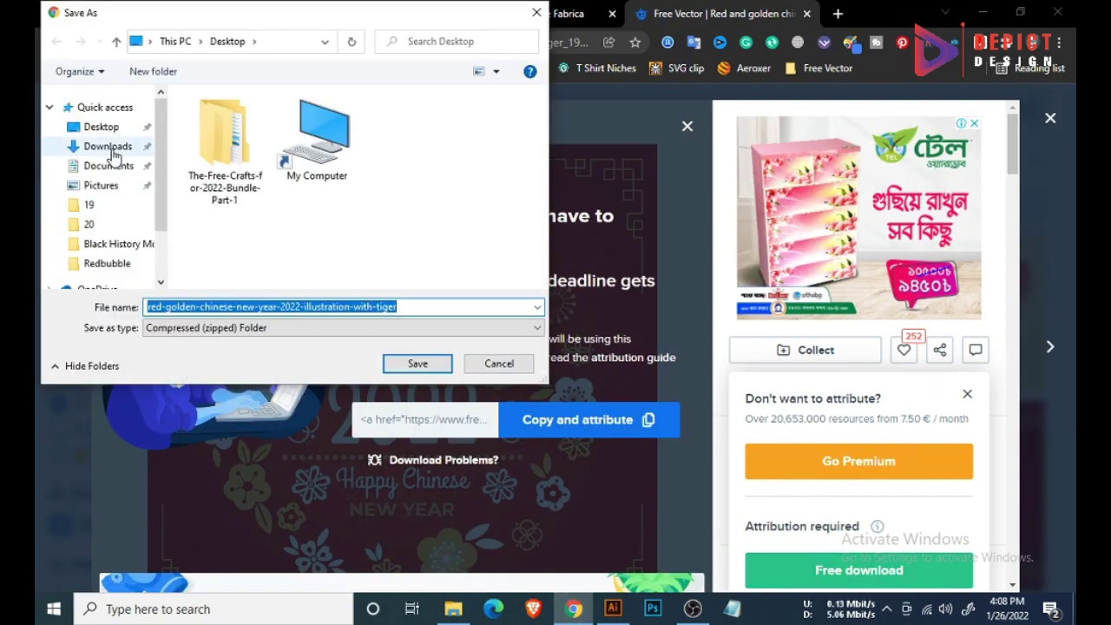
pyautogui.click(422, 364)
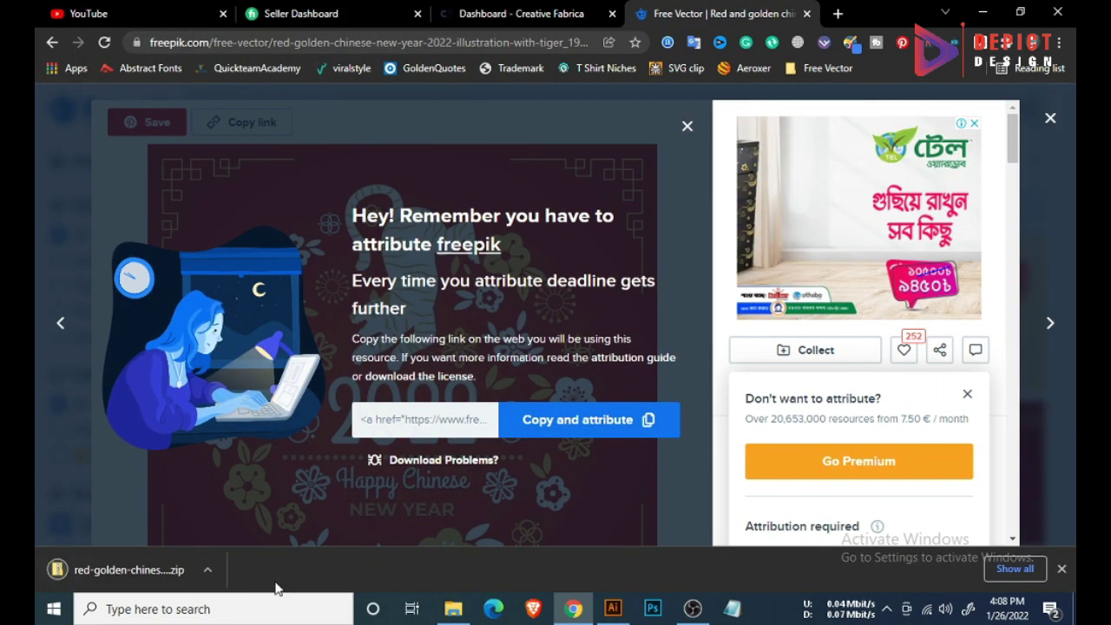
# - Extract the downloaded zip's contents onto the desktop
pyautogui.click(128, 570)
pyautogui.rightClick(569, 541)
pyautogui.click(421, 268)
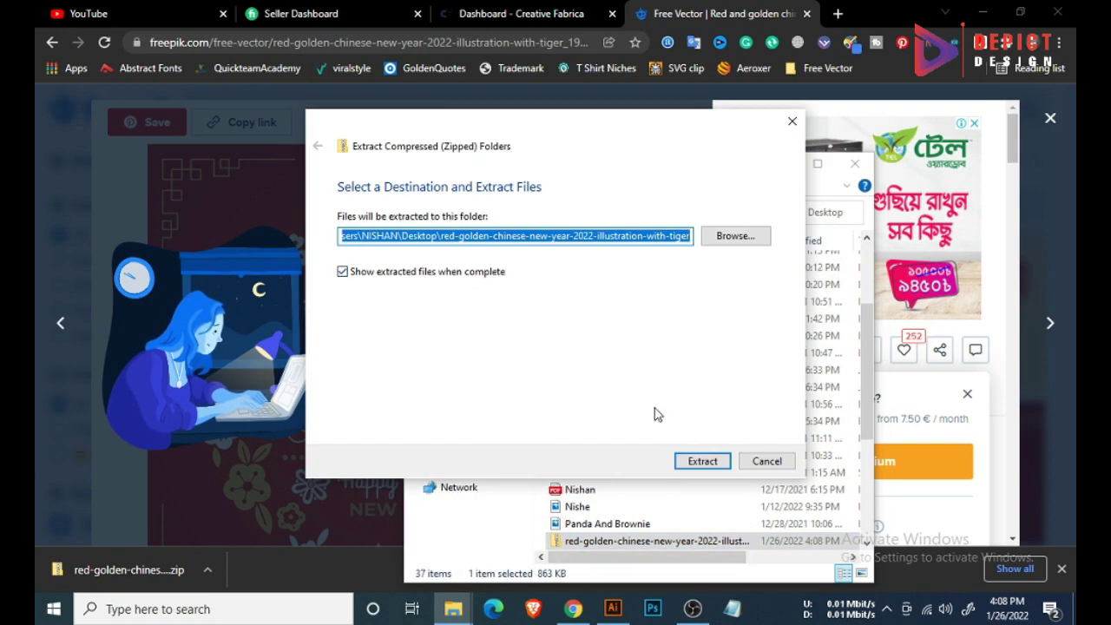
pyautogui.click(686, 463)
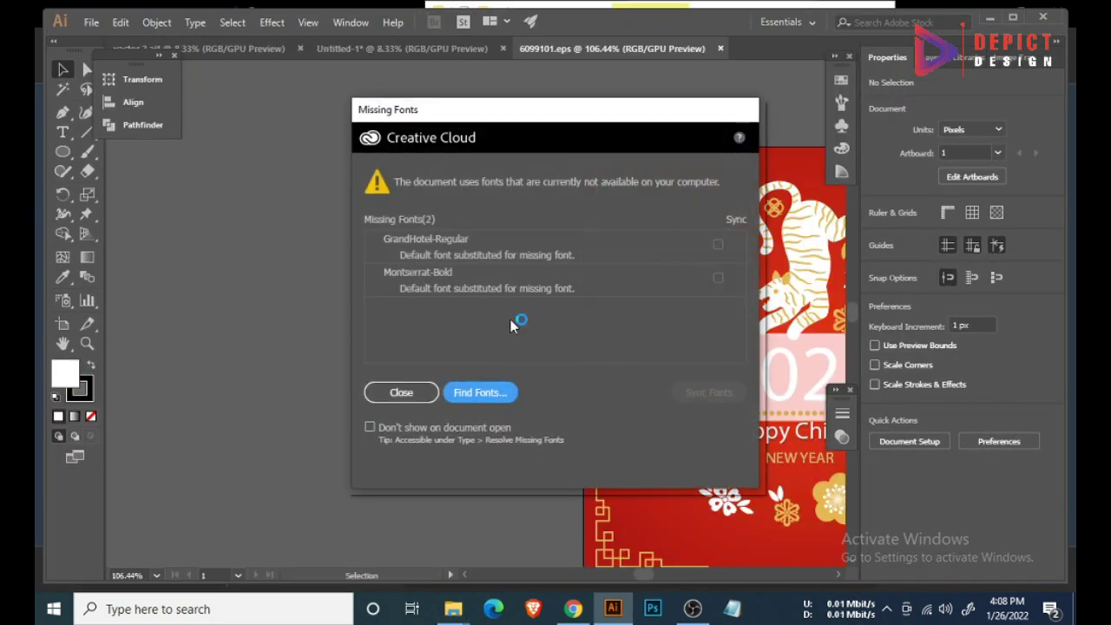
# - Dismiss the missing fonts warning and ungroup the red tiger artwork
pyautogui.click(401, 393)
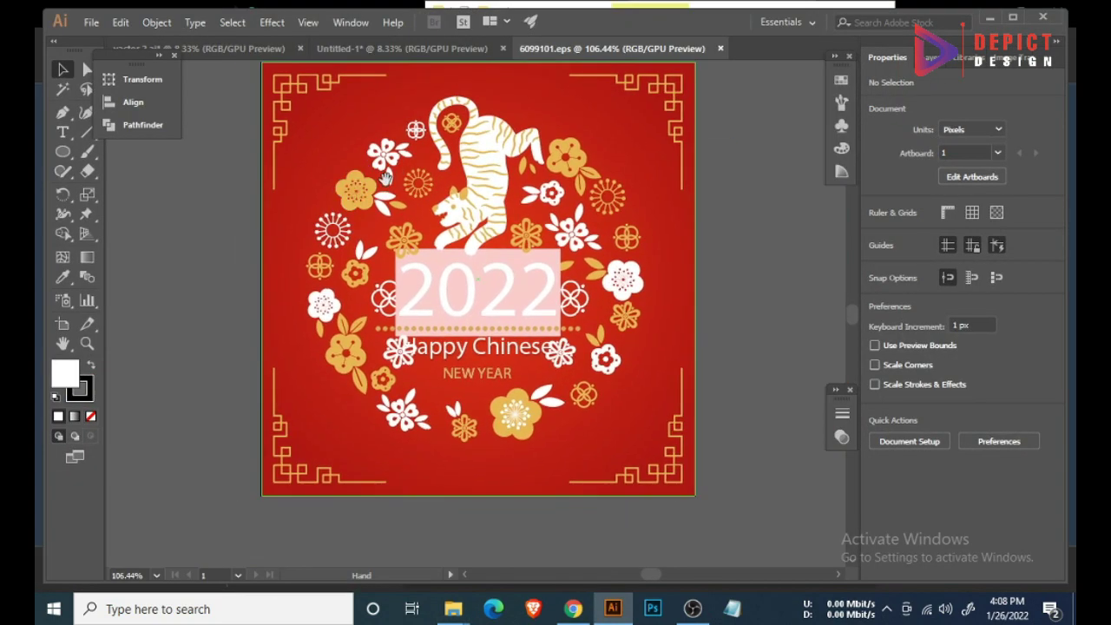
pyautogui.click(620, 290)
pyautogui.rightClick(679, 419)
pyautogui.click(679, 419)
# - Select six flowers around the wreath, including the top flower
pyautogui.click(700, 209)
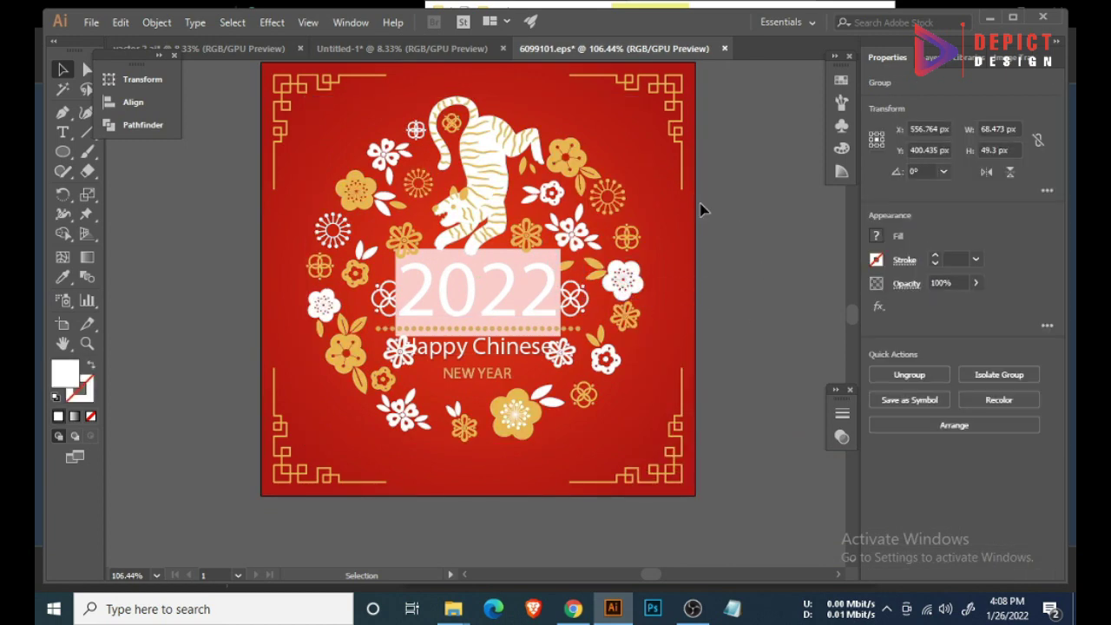
pyautogui.click(608, 196)
pyautogui.keyDown('shift'); pyautogui.click(619, 278); pyautogui.keyUp('shift')
pyautogui.keyDown('shift'); pyautogui.click(560, 353); pyautogui.keyUp('shift')
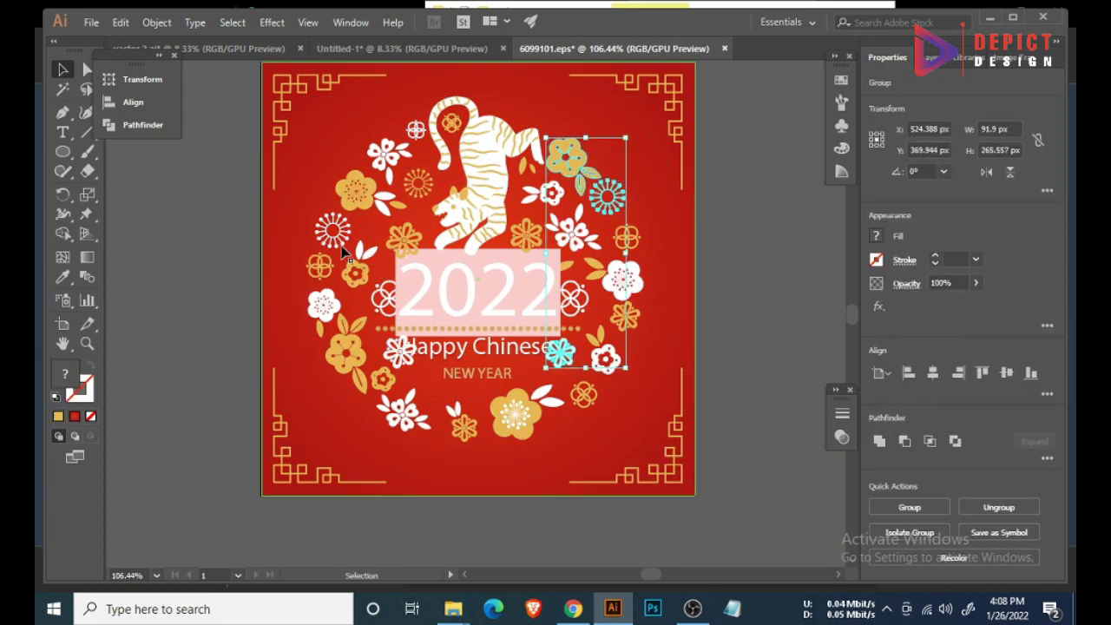
pyautogui.keyDown('shift'); pyautogui.click(405, 417); pyautogui.keyUp('shift')
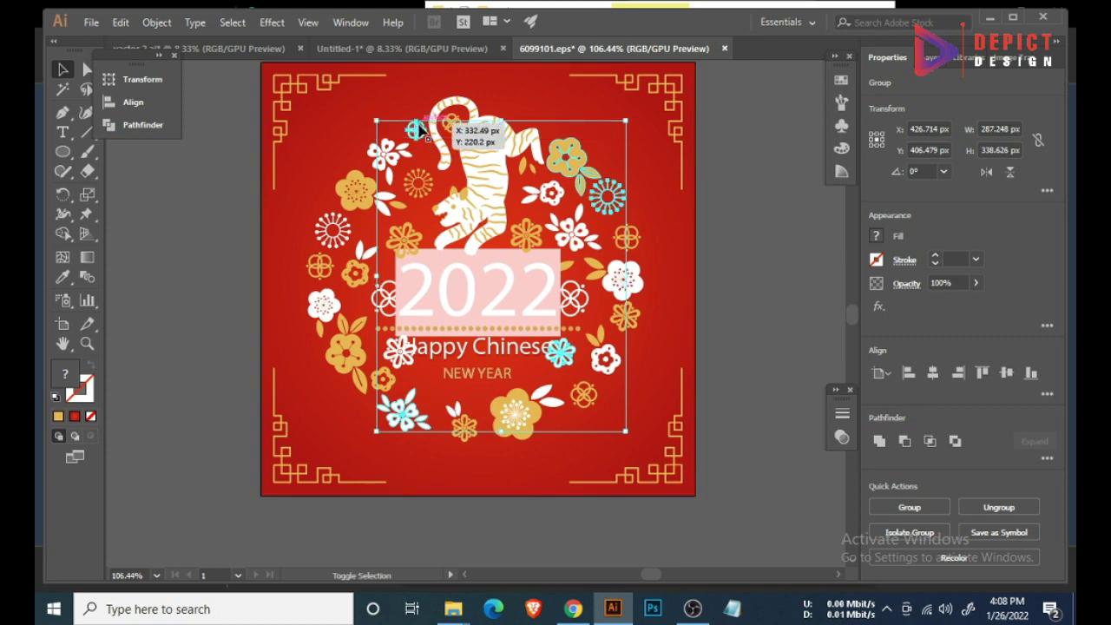
pyautogui.keyDown('shift'); pyautogui.click(418, 128); pyautogui.keyUp('shift')
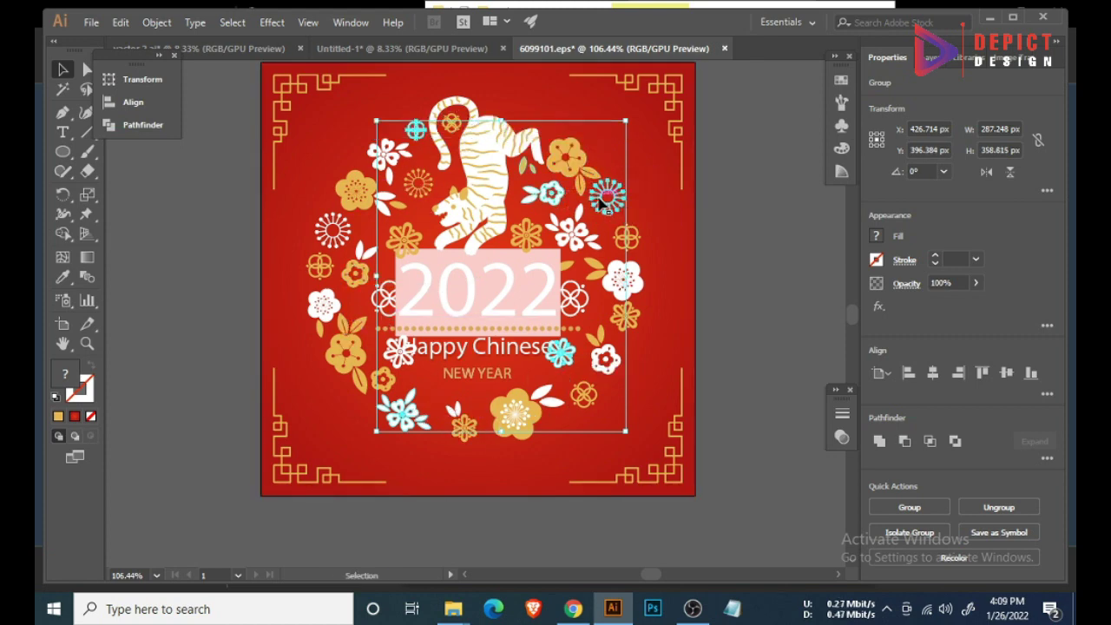
# - Drop the selected flowers on the t-shirt document's pasteboard, then return to the tiger EPS
pyautogui.moveTo(602, 203); pyautogui.dragTo(415, 59)
pyautogui.moveTo(379, 287); pyautogui.dragTo(255, 373)
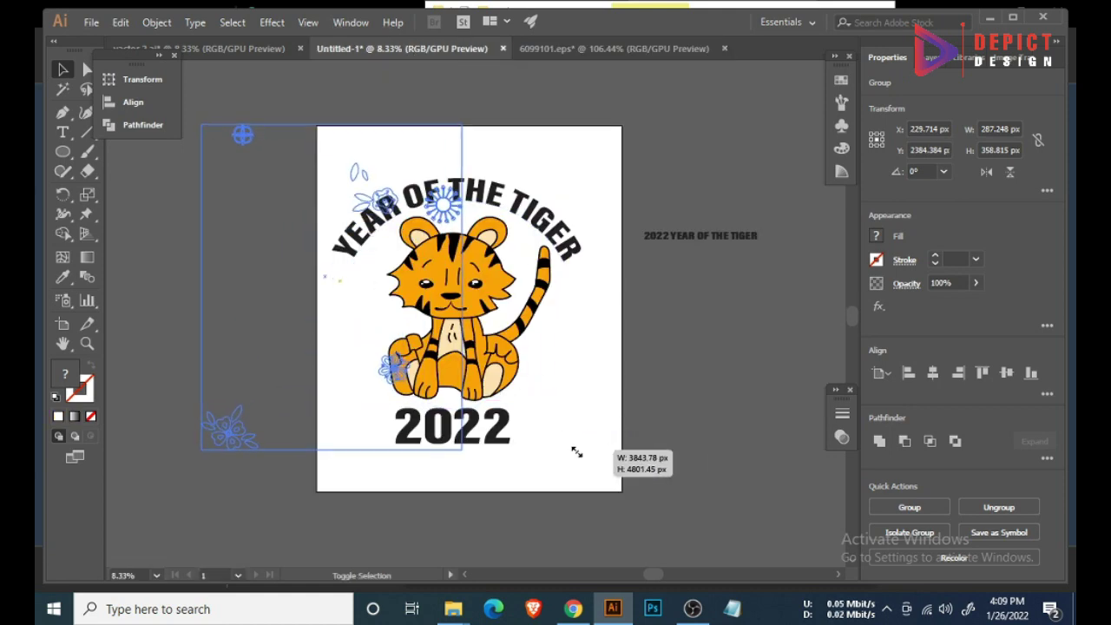
pyautogui.rightClick(222, 208)
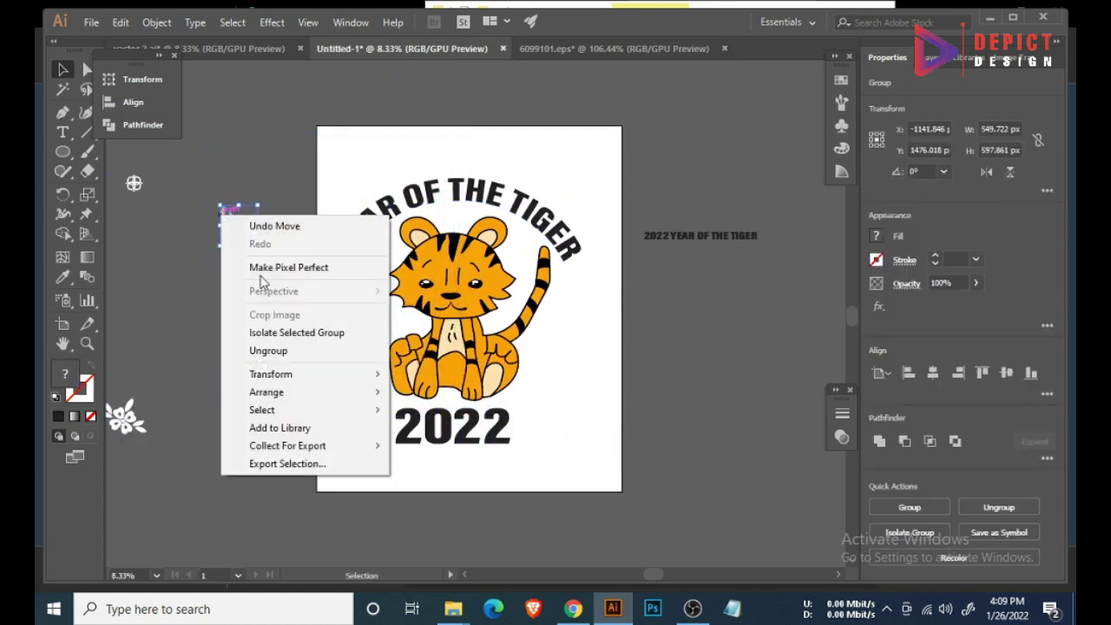
pyautogui.click(206, 194)
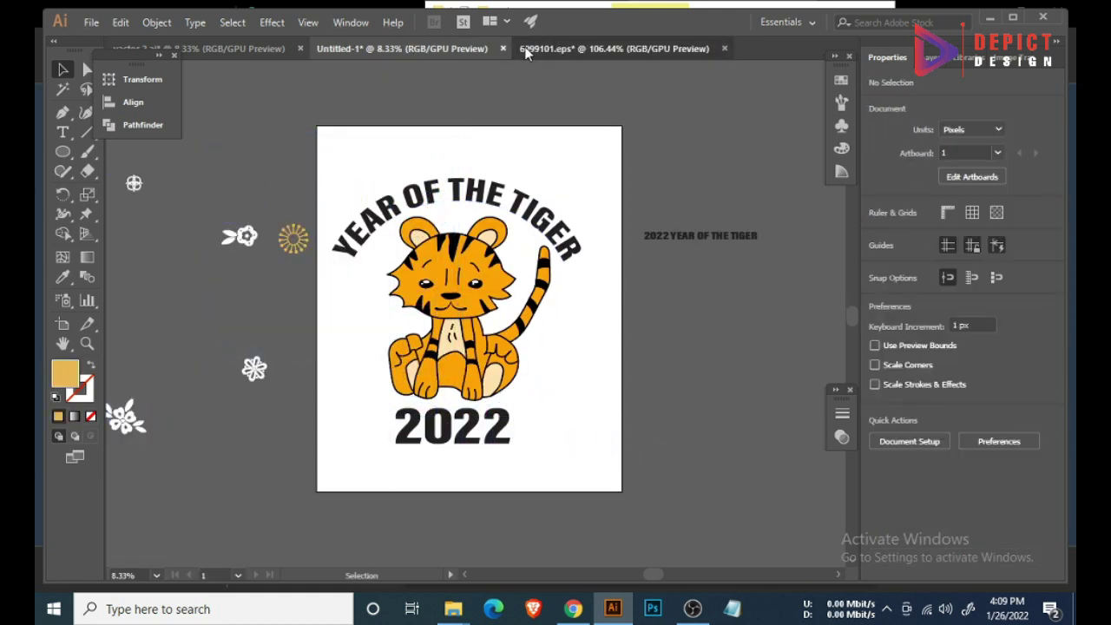
pyautogui.click(556, 49)
# - Place copied flowers around the tiger, including a small one by its tail
pyautogui.moveTo(527, 166); pyautogui.dragTo(376, 337)
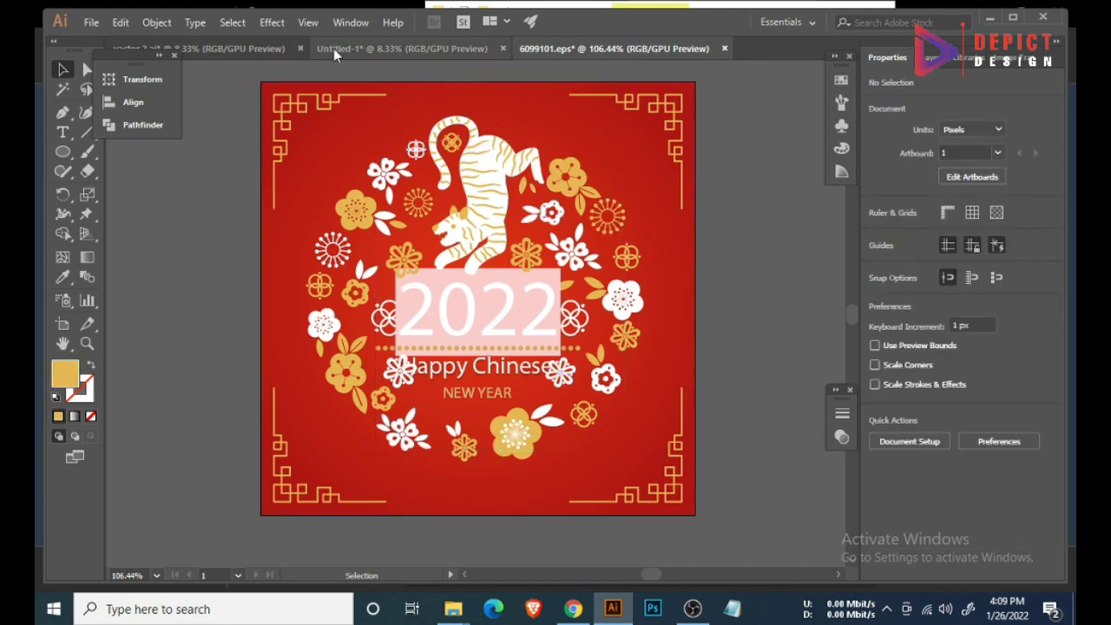
pyautogui.moveTo(254, 370); pyautogui.dragTo(368, 396)
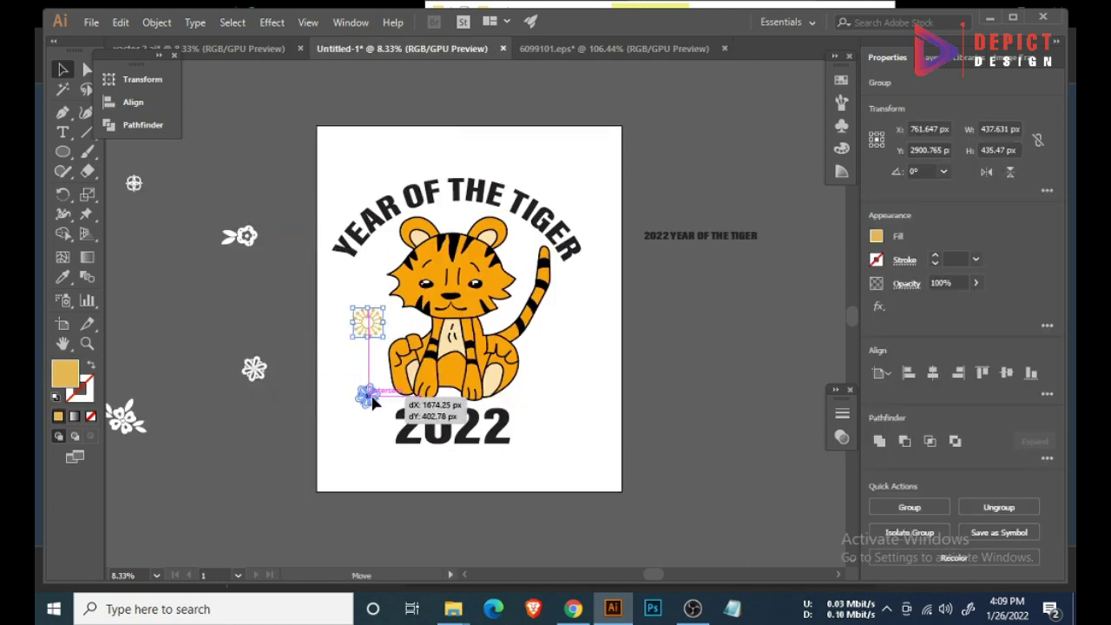
pyautogui.moveTo(126, 417); pyautogui.dragTo(550, 360)
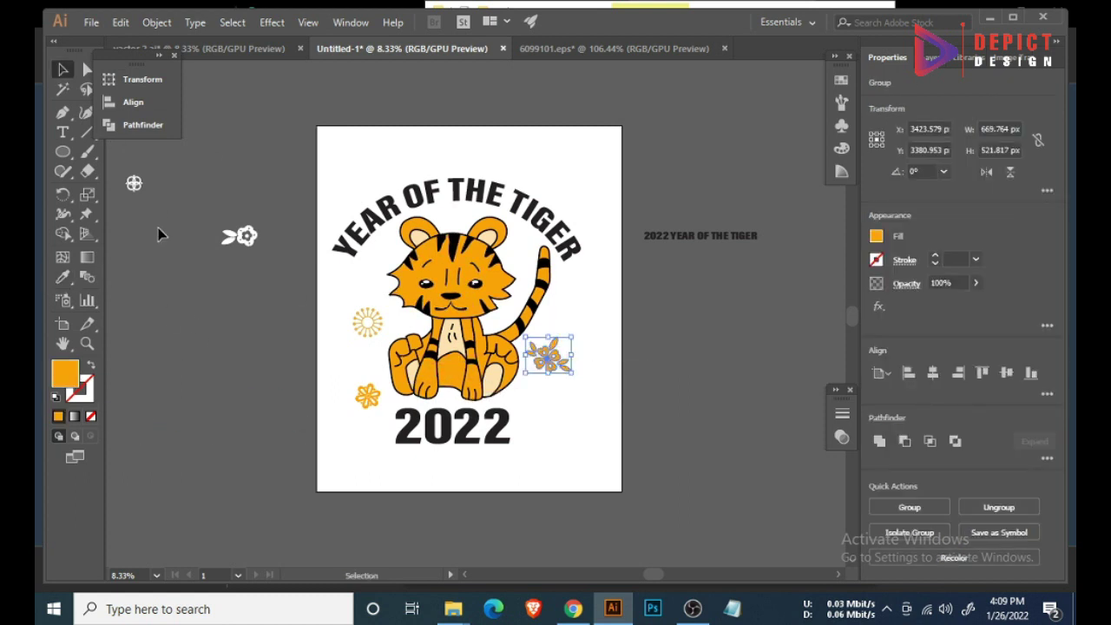
pyautogui.moveTo(134, 183); pyautogui.dragTo(565, 293)
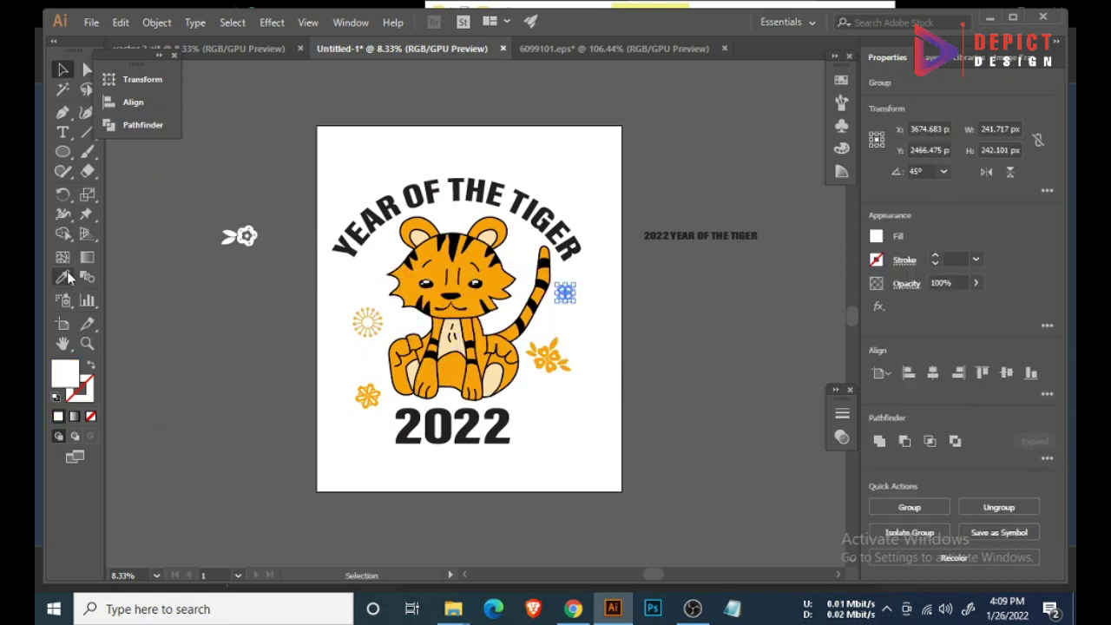
# - Group the leaf-and-flower piece and place it near the tiger's ear
pyautogui.click(246, 235)
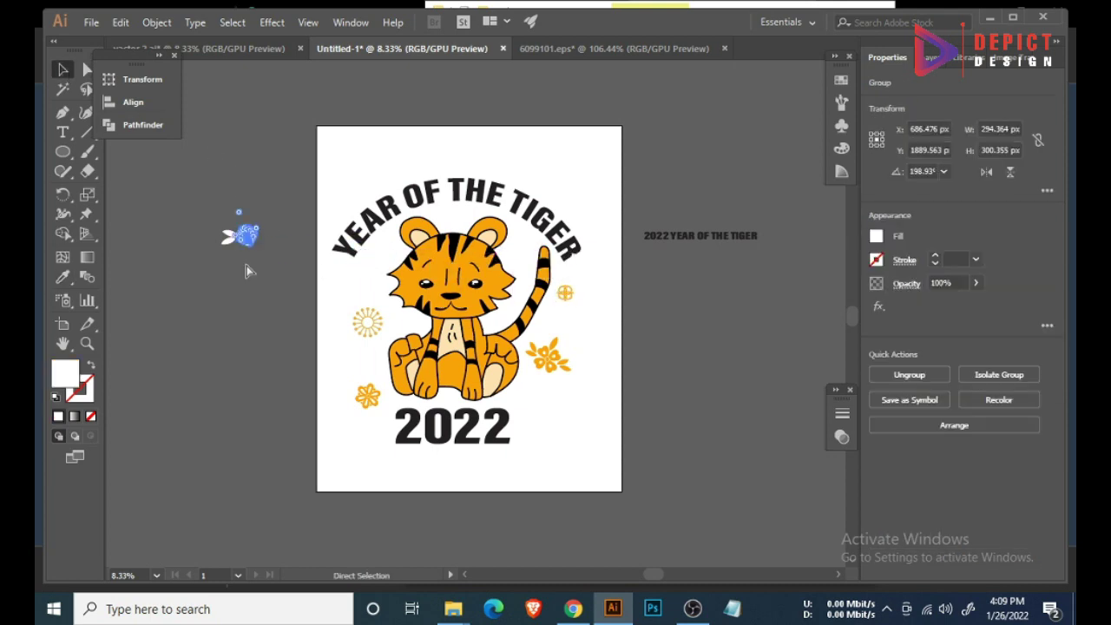
pyautogui.rightClick(247, 241)
pyautogui.hotkey('ctrl', 'g')
pyautogui.moveTo(529, 252); pyautogui.dragTo(532, 240)
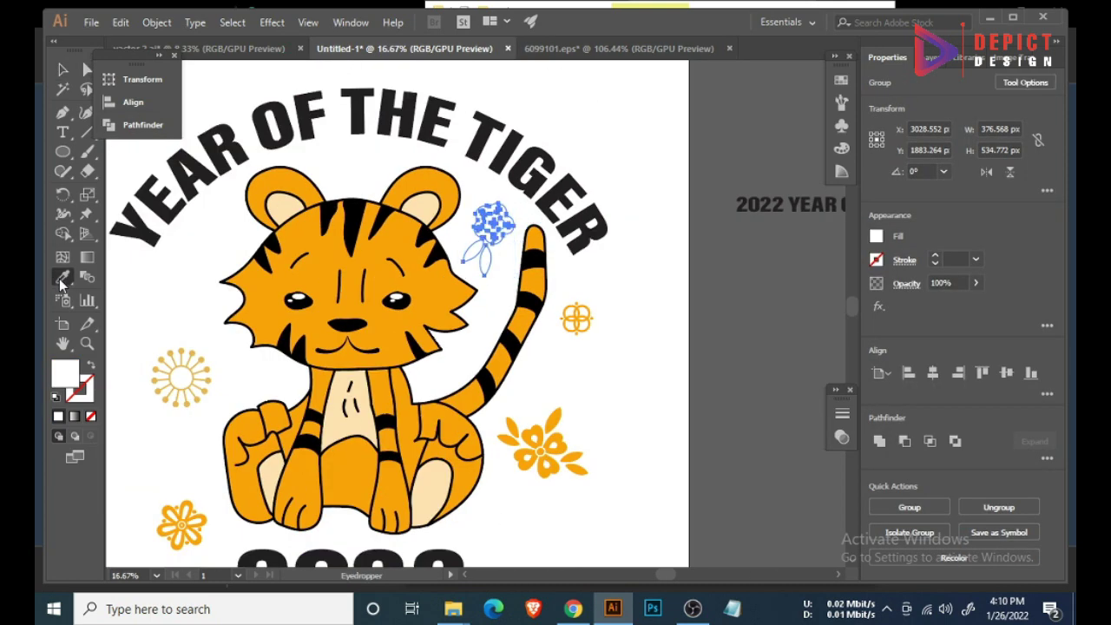
# - Recolour the left sun flower orange with the Eyedropper
pyautogui.press('i')
pyautogui.click(278, 313)
pyautogui.click(62, 70)
pyautogui.click(180, 378)
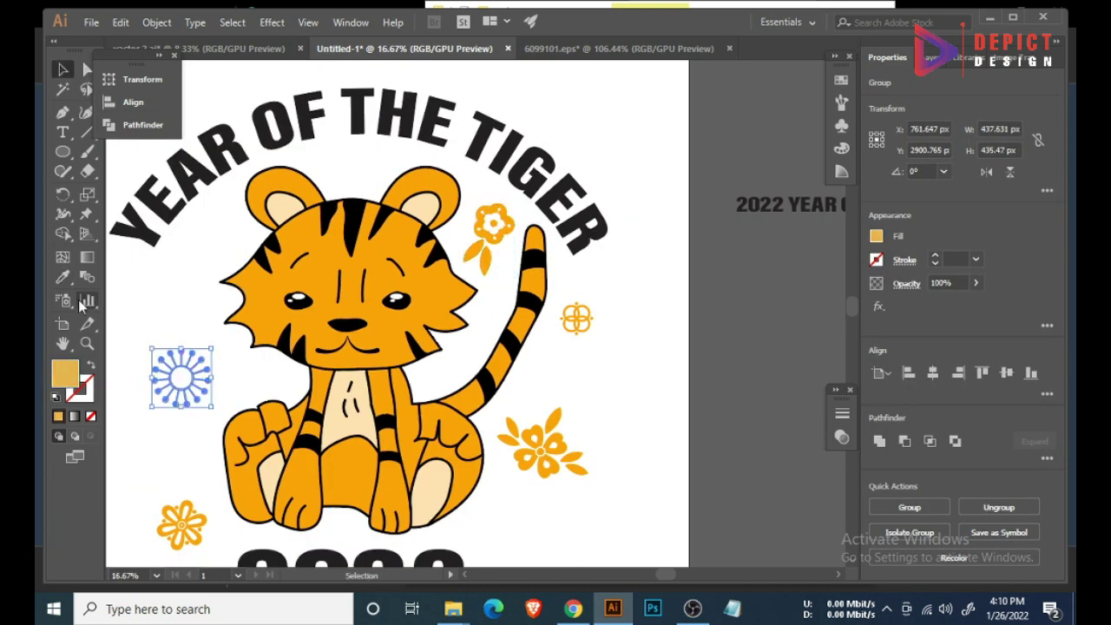
pyautogui.click(611, 287)
# - Copy flowers to the tiger's left side, lower left and shoulder
pyautogui.hotkey('ctrl', '-')
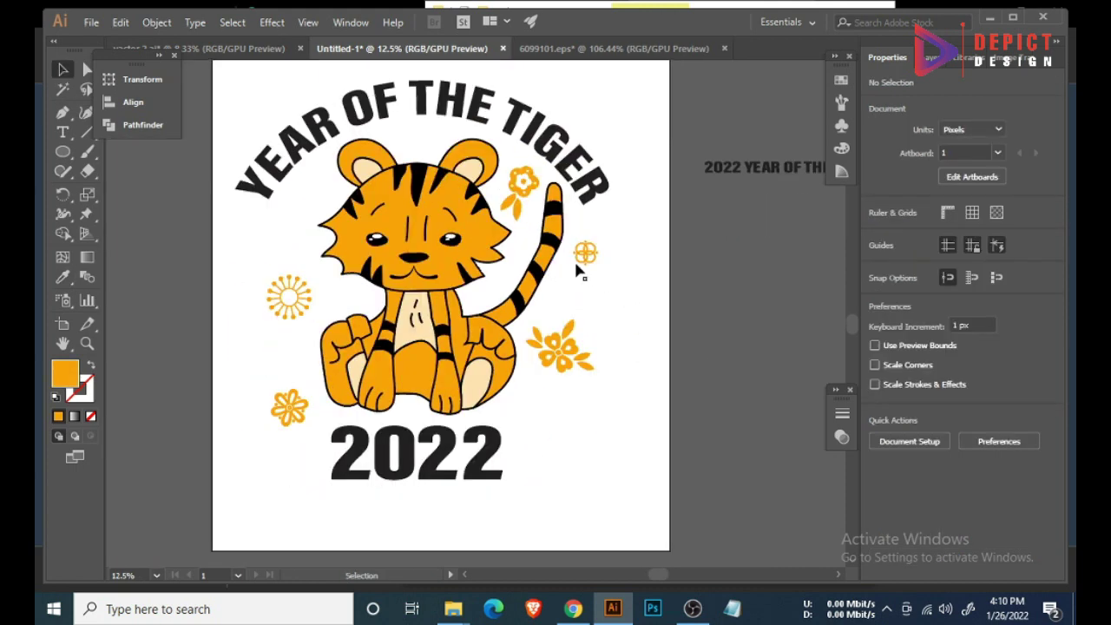
pyautogui.moveTo(599, 259); pyautogui.dragTo(300, 214)
pyautogui.moveTo(306, 414); pyautogui.dragTo(306, 414)
pyautogui.moveTo(313, 298); pyautogui.dragTo(304, 300)
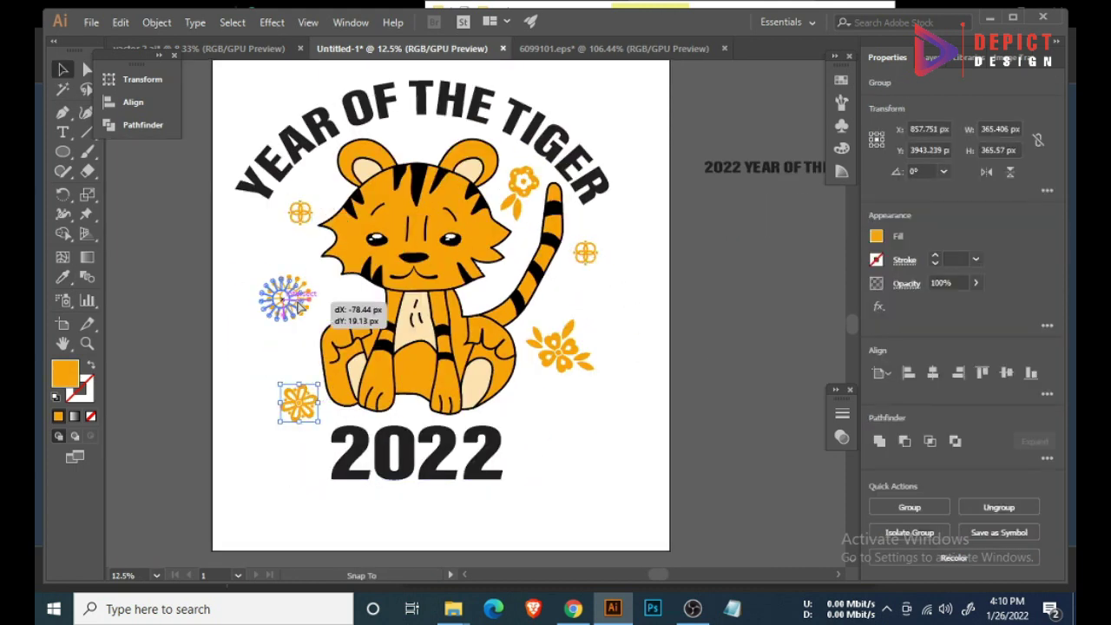
pyautogui.click(567, 255)
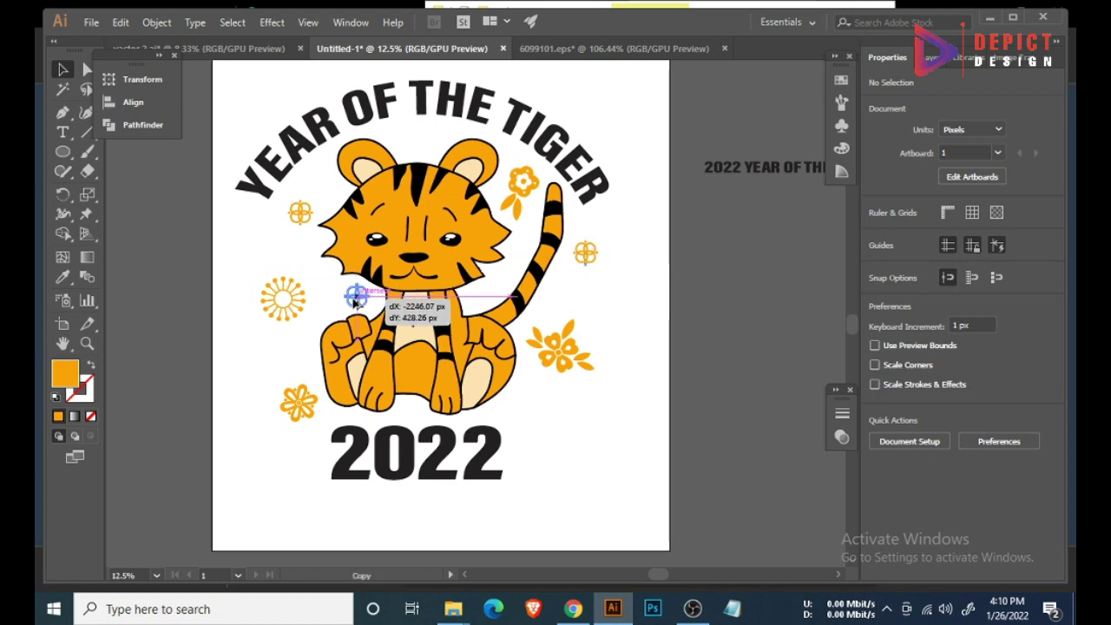
pyautogui.moveTo(356, 299)
pyautogui.mouseDown()
pyautogui.moveTo(353, 330)
pyautogui.moveTo(352, 313)
pyautogui.mouseUp()
pyautogui.click(573, 278)
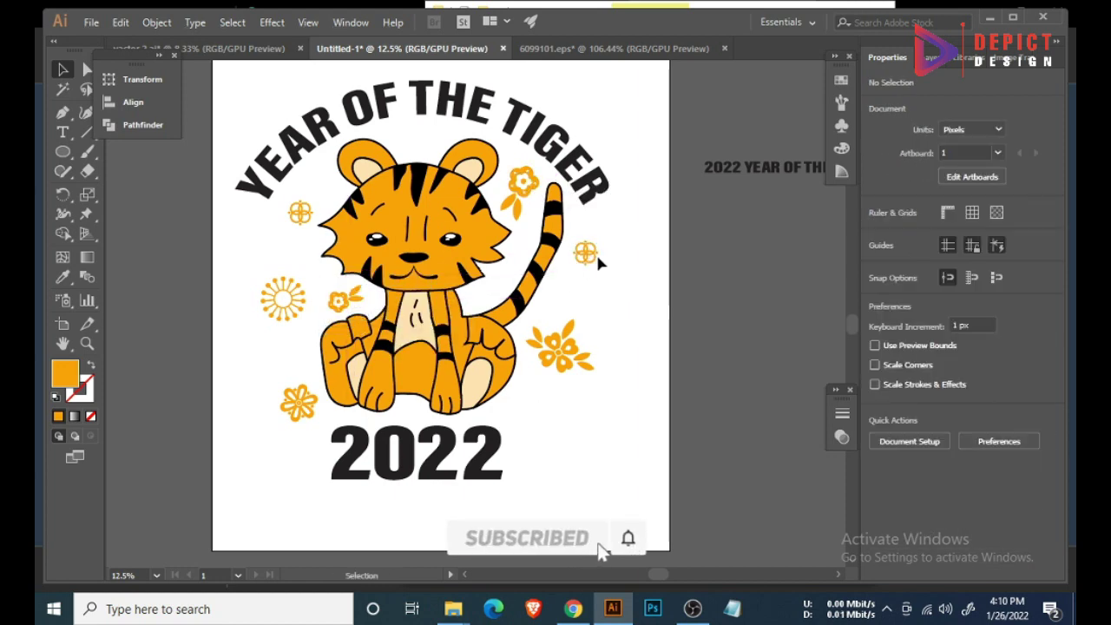
pyautogui.click(597, 314)
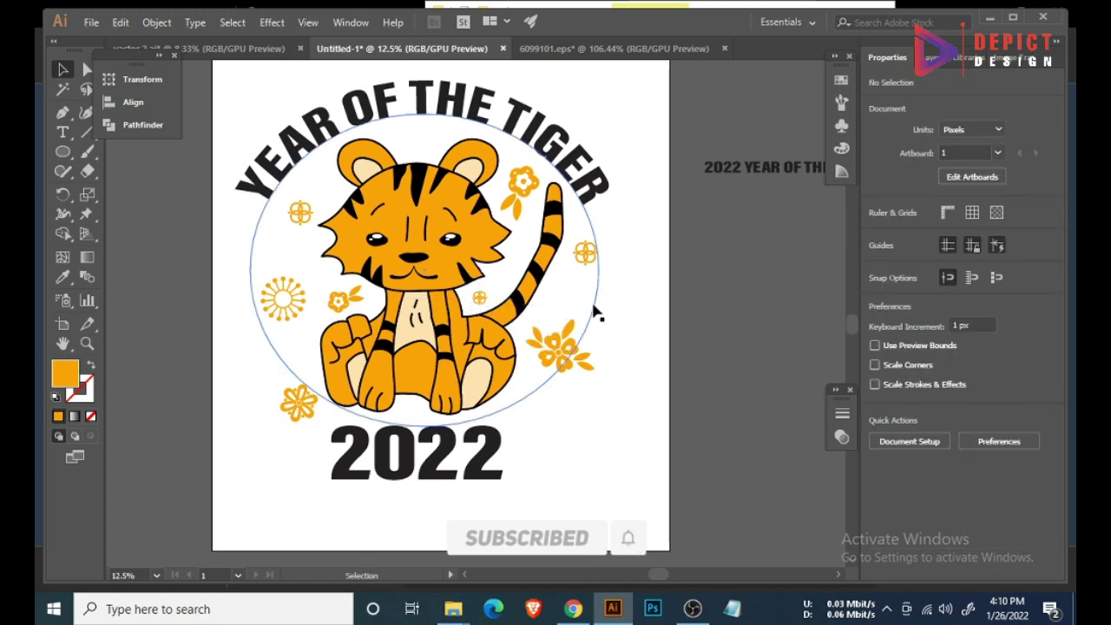
# - Add another flower copy at the tiger's lower right and zoom out
pyautogui.moveTo(306, 419); pyautogui.dragTo(539, 413)
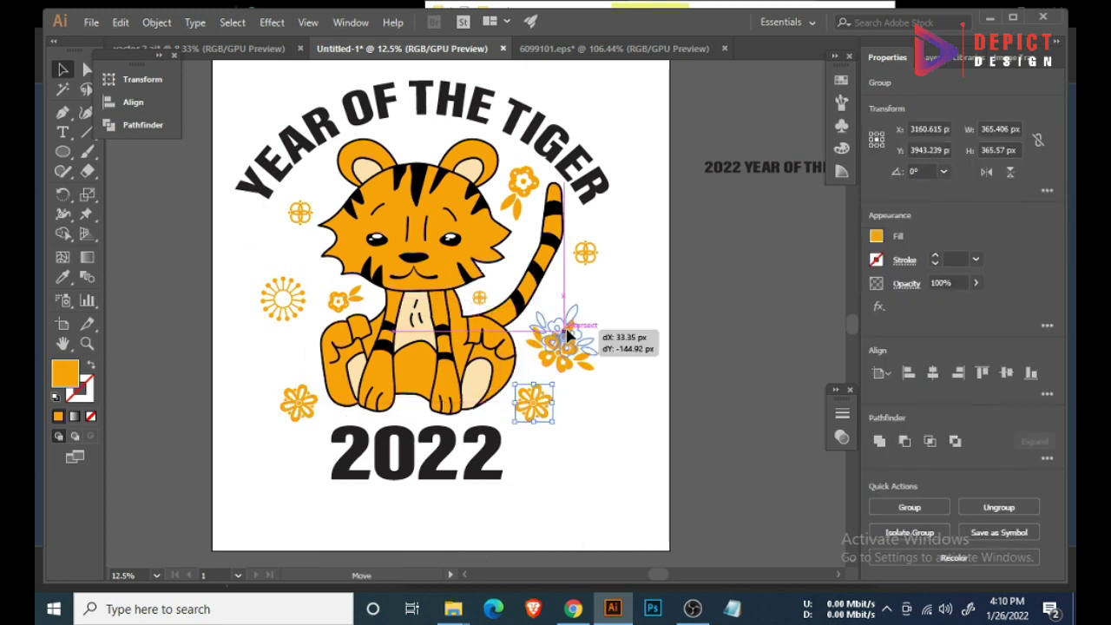
pyautogui.moveTo(569, 334); pyautogui.dragTo(573, 325)
pyautogui.click(605, 299)
pyautogui.hotkey('ctrl', '-')
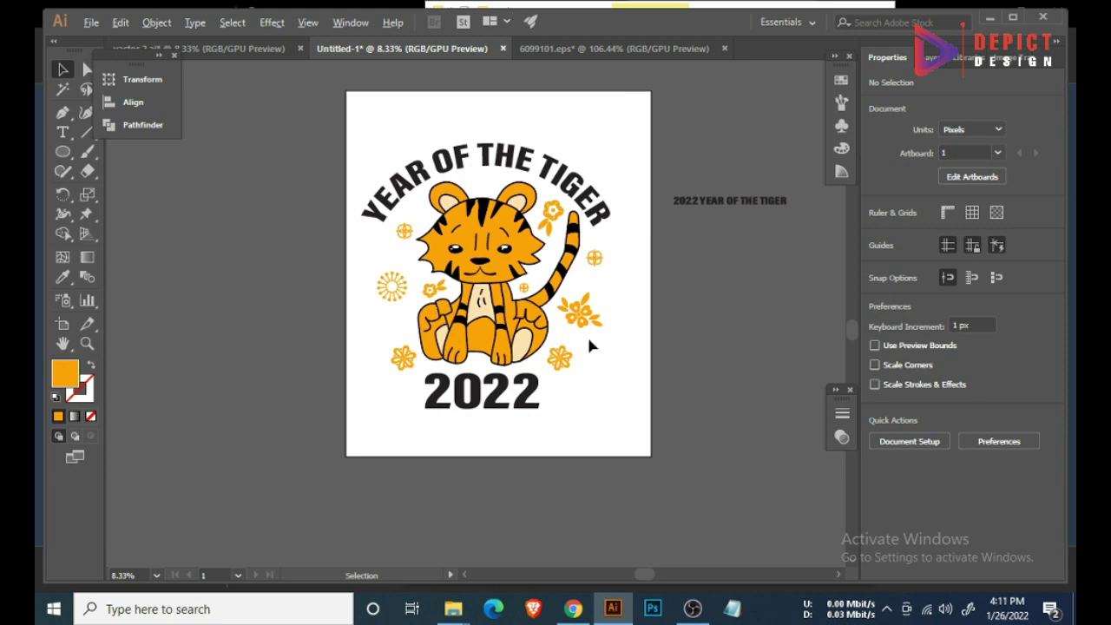
pyautogui.hotkey('ctrl', '-')
pyautogui.click(511, 418)
# - Convert the 2022 text to outlines and scale the lettering up
pyautogui.rightClick(513, 420)
pyautogui.click(616, 218)
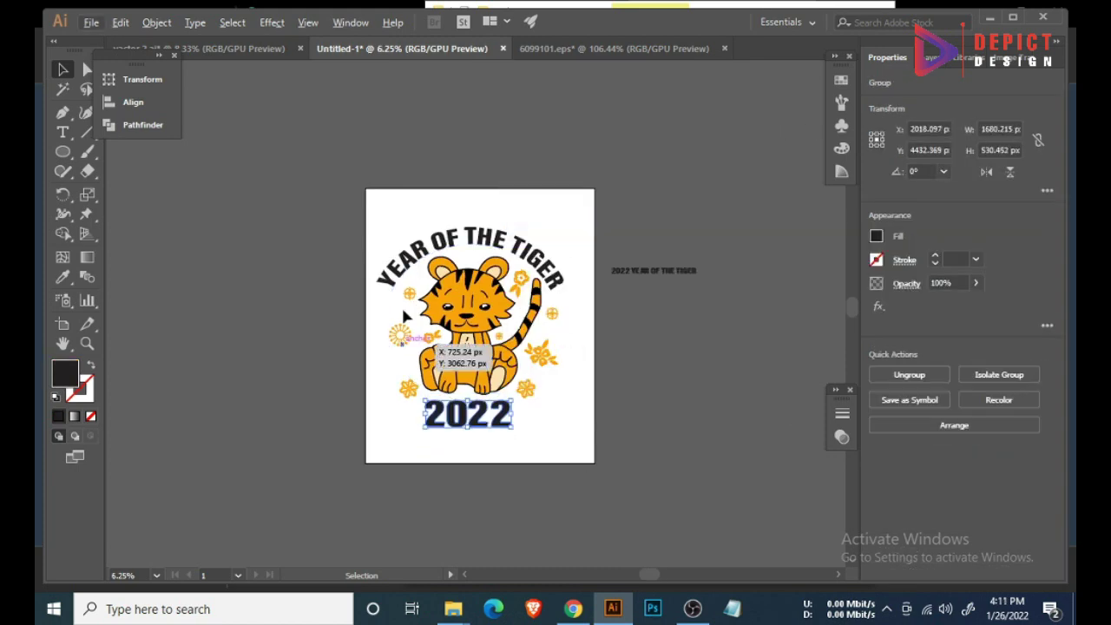
pyautogui.click(506, 418)
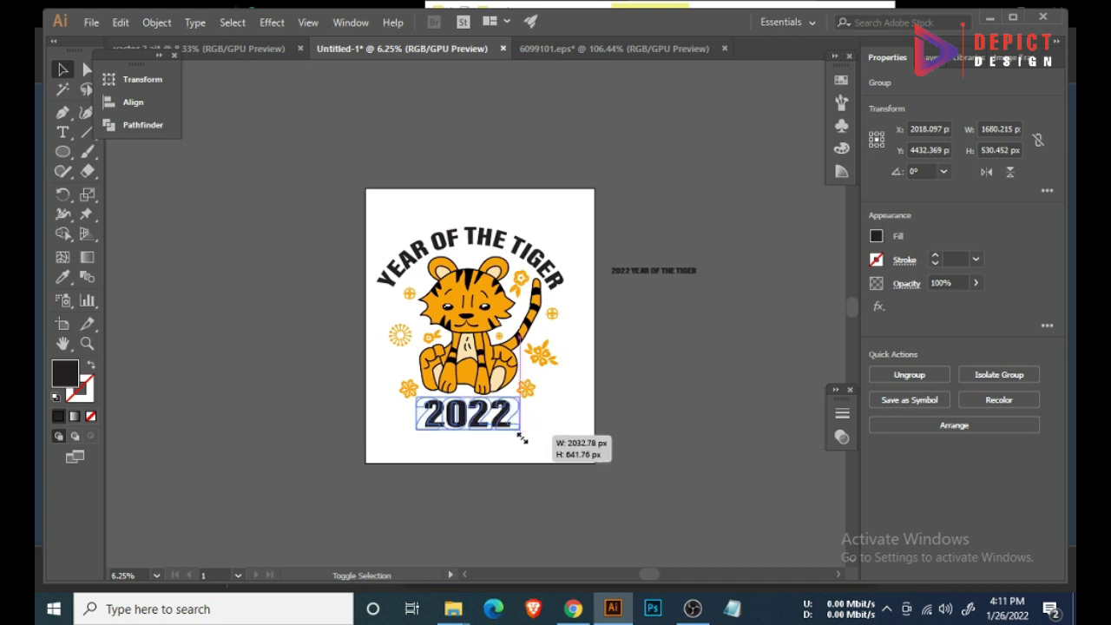
pyautogui.moveTo(521, 438)
pyautogui.mouseDown()
pyautogui.moveTo(560, 455)
pyautogui.moveTo(526, 441)
pyautogui.mouseUp()
pyautogui.click(570, 361)
pyautogui.click(521, 434)
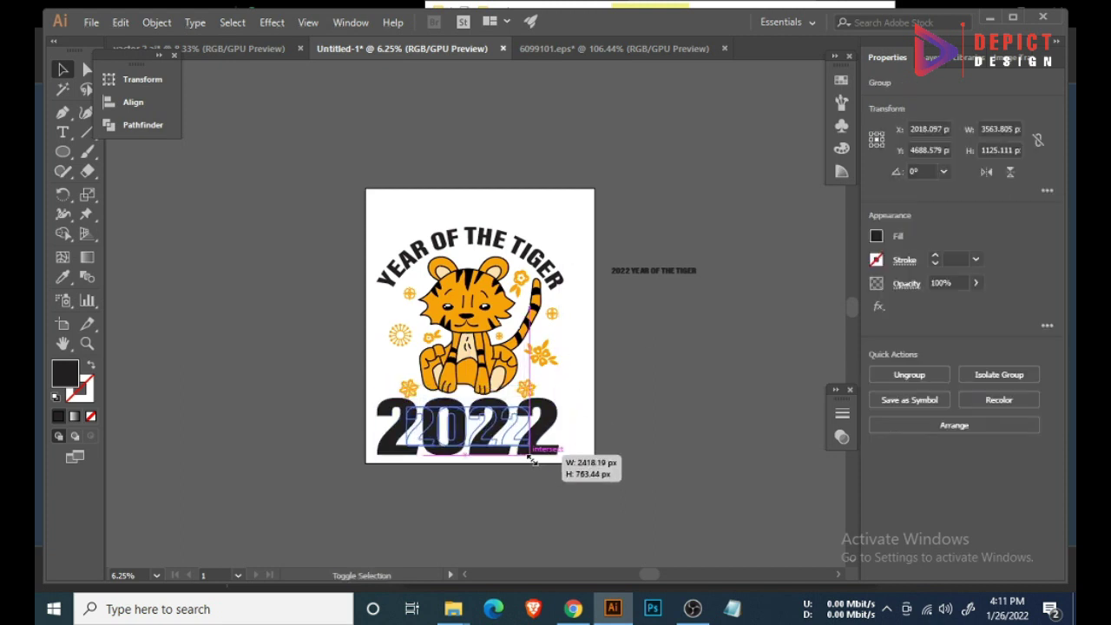
pyautogui.moveTo(512, 209); pyautogui.dragTo(566, 334)
# - Ungroup the whole design, nudge it slightly left, and regroup it
pyautogui.moveTo(500, 338); pyautogui.dragTo(508, 340)
pyautogui.rightClick(508, 340)
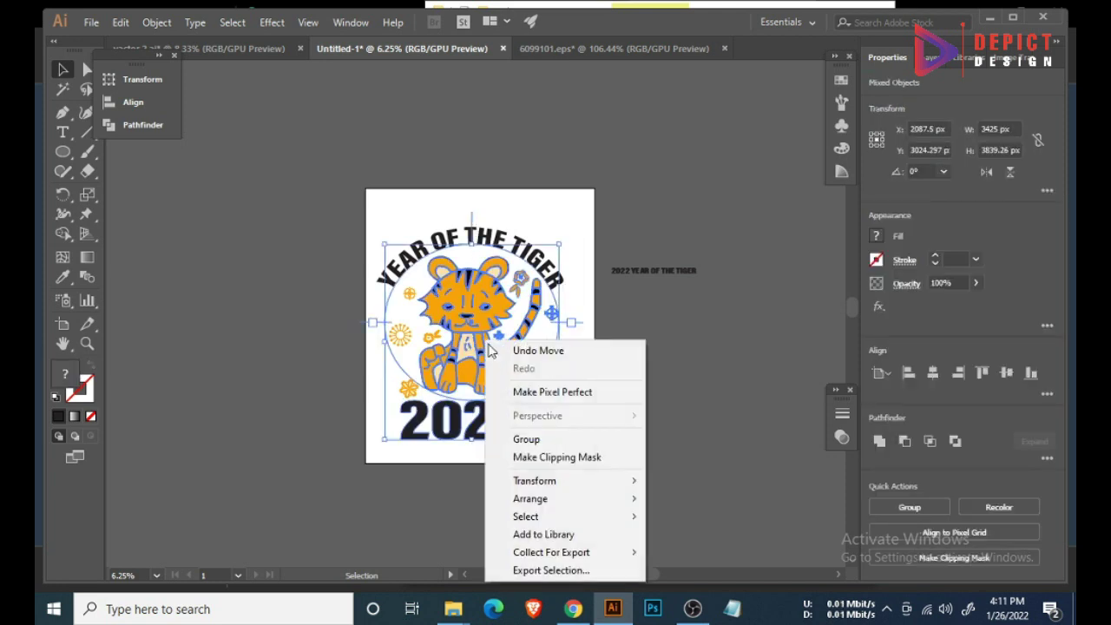
pyautogui.click(133, 102)
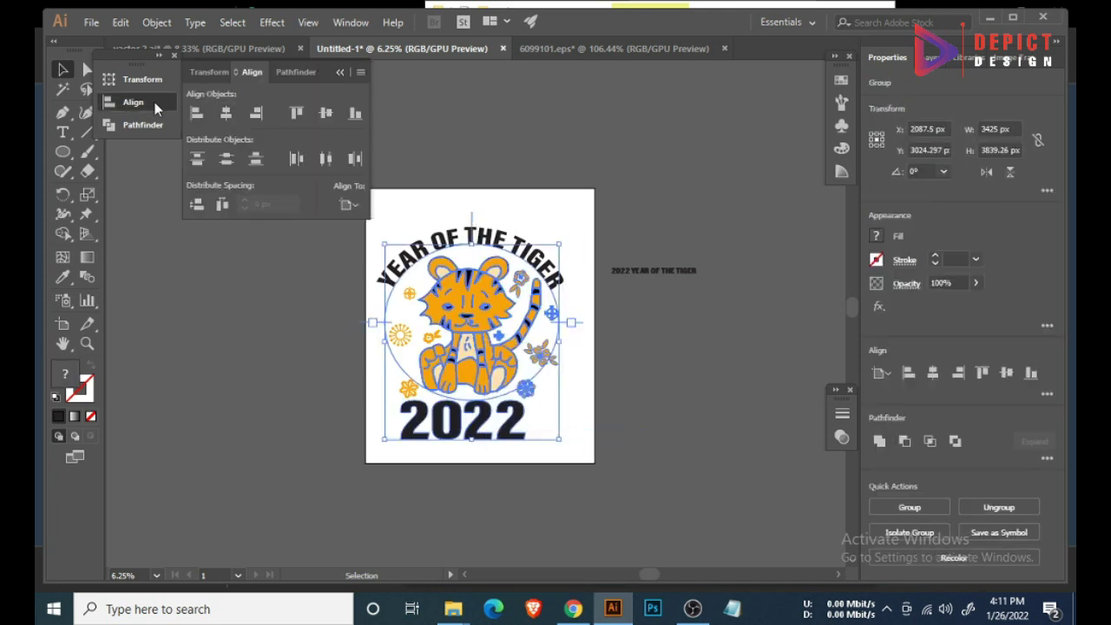
pyautogui.click(340, 72)
pyautogui.rightClick(440, 357)
pyautogui.click(478, 175)
pyautogui.click(541, 449)
pyautogui.moveTo(532, 356); pyautogui.dragTo(521, 354)
pyautogui.rightClick(521, 354)
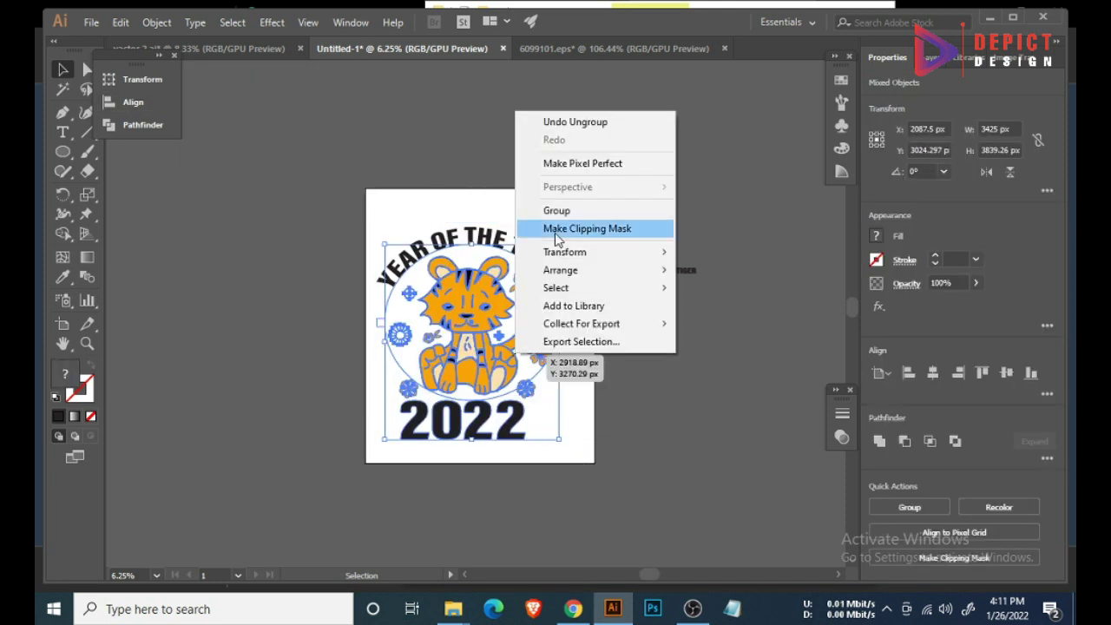
pyautogui.click(556, 228)
pyautogui.click(133, 102)
# - Enlarge the whole design to fill the artboard and expand the artwork
pyautogui.hotkey('ctrl', '=')
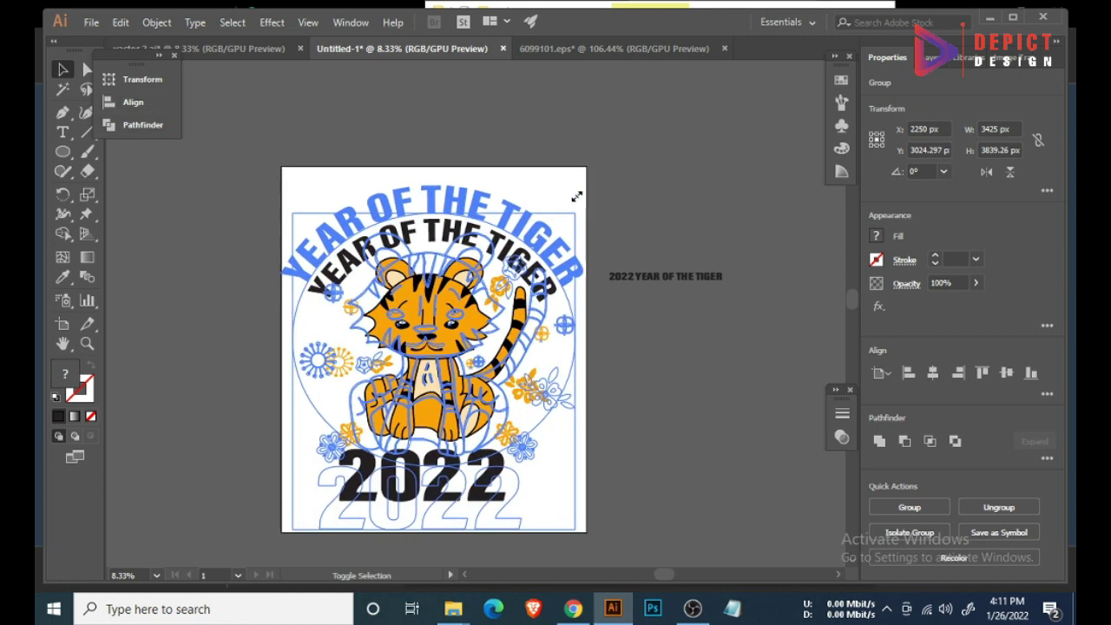
pyautogui.moveTo(577, 197); pyautogui.dragTo(574, 199)
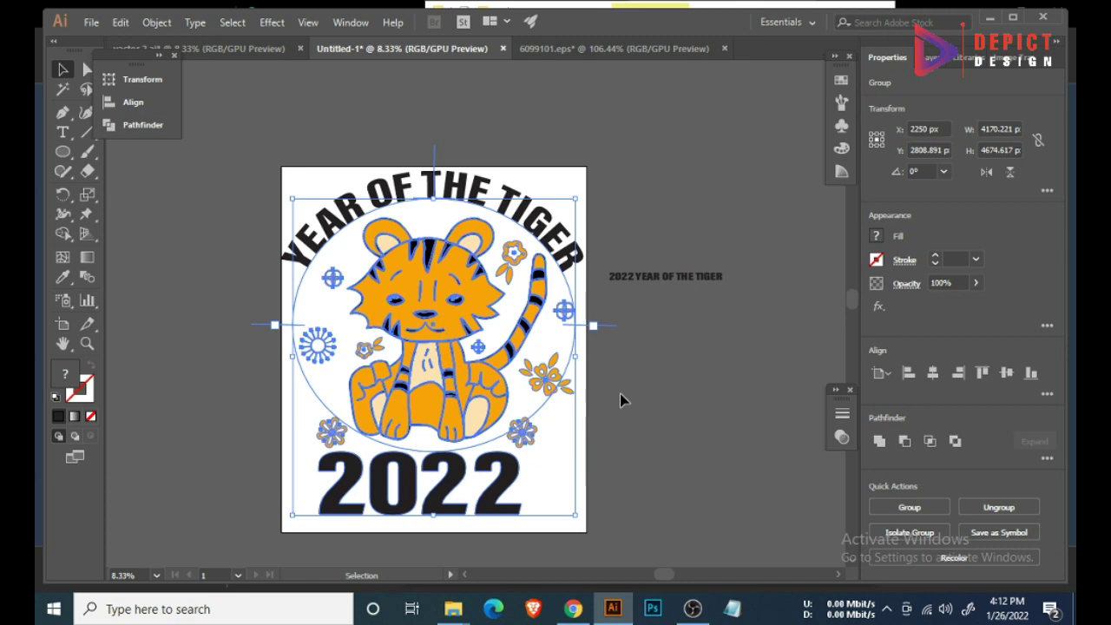
pyautogui.click(133, 102)
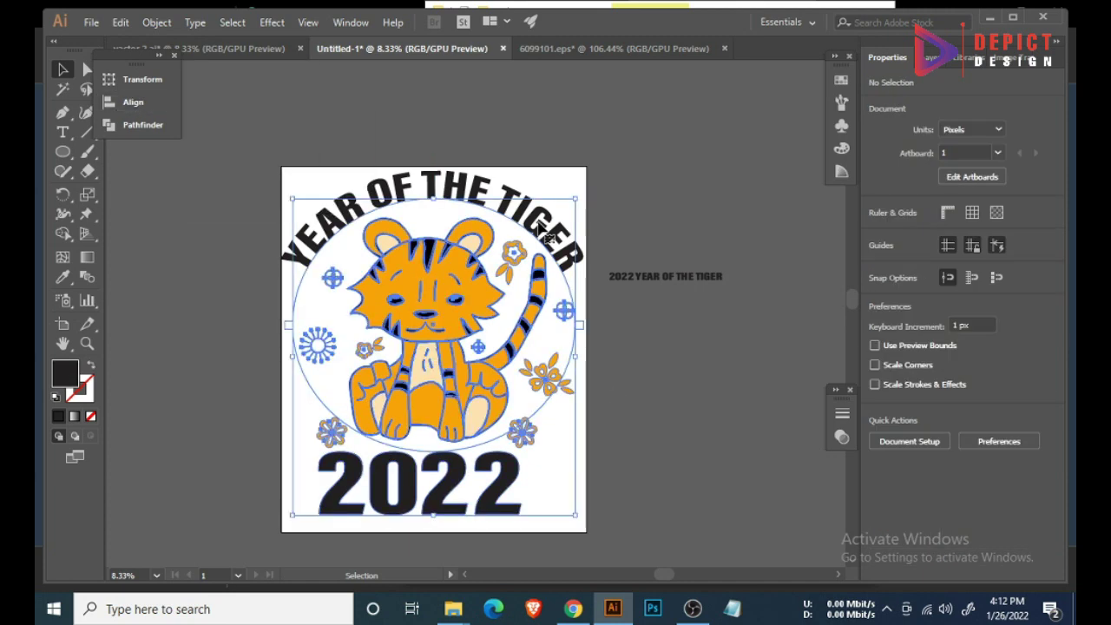
pyautogui.click(157, 22)
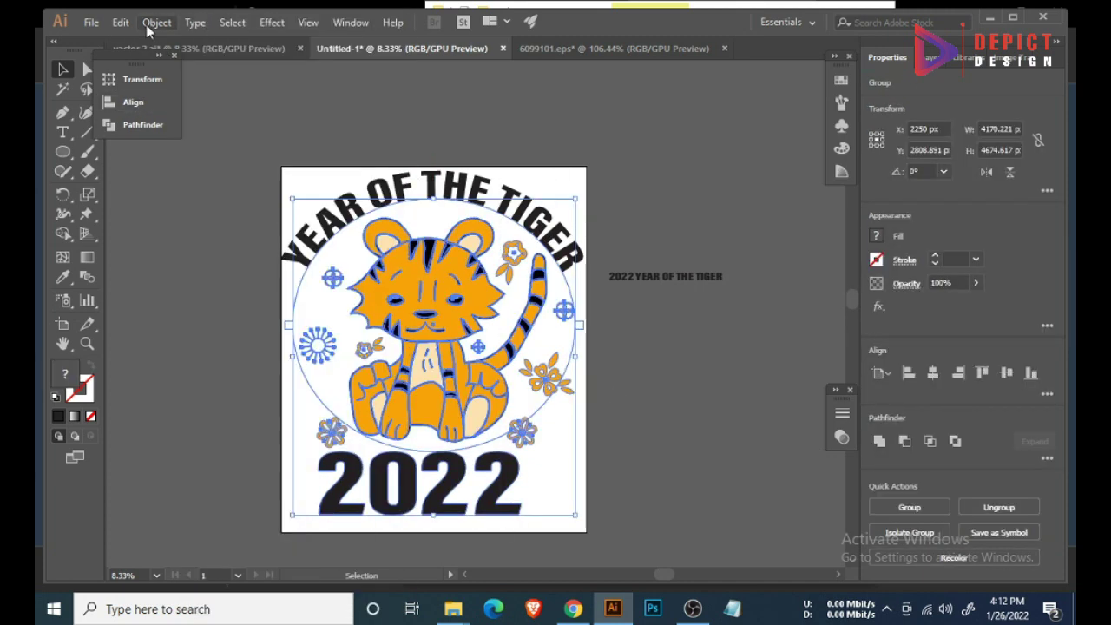
pyautogui.click(146, 24)
pyautogui.click(169, 161)
pyautogui.click(514, 392)
pyautogui.click(314, 201)
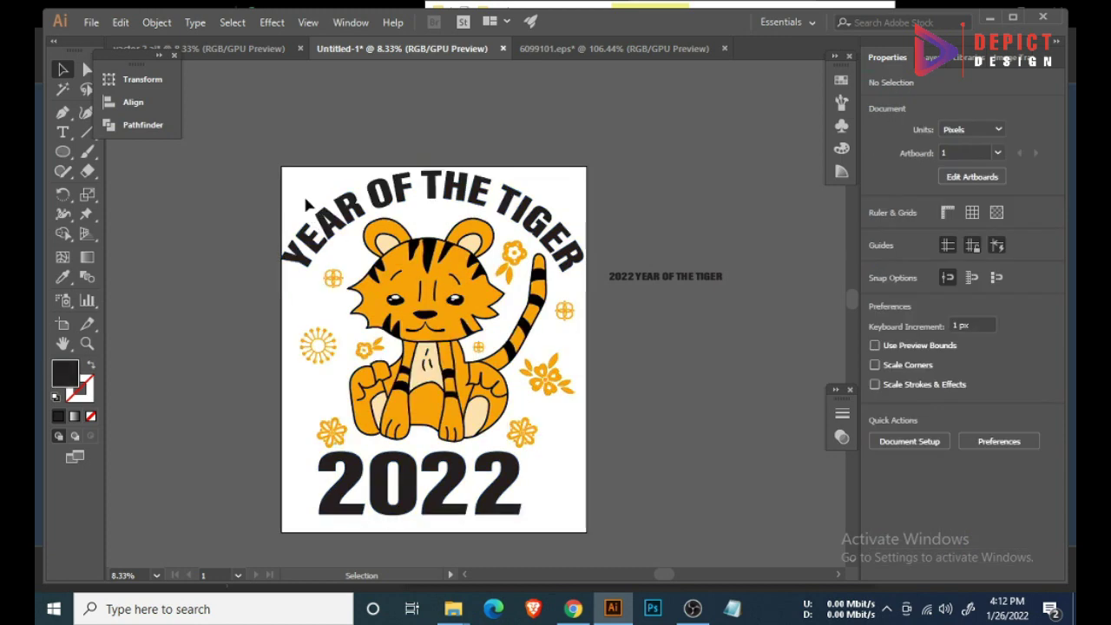
pyautogui.click(330, 222)
pyautogui.doubleClick(334, 224)
# - Centre the tiger horizontally on the artboard with Horizontal Align Center
pyautogui.click(161, 102)
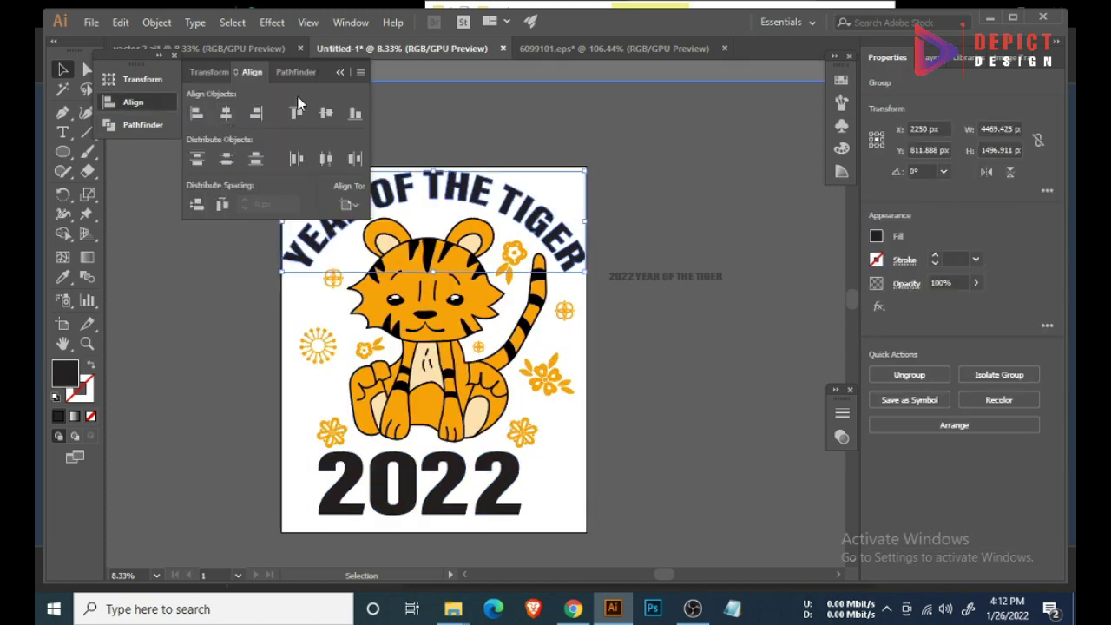
pyautogui.click(417, 347)
pyautogui.click(133, 101)
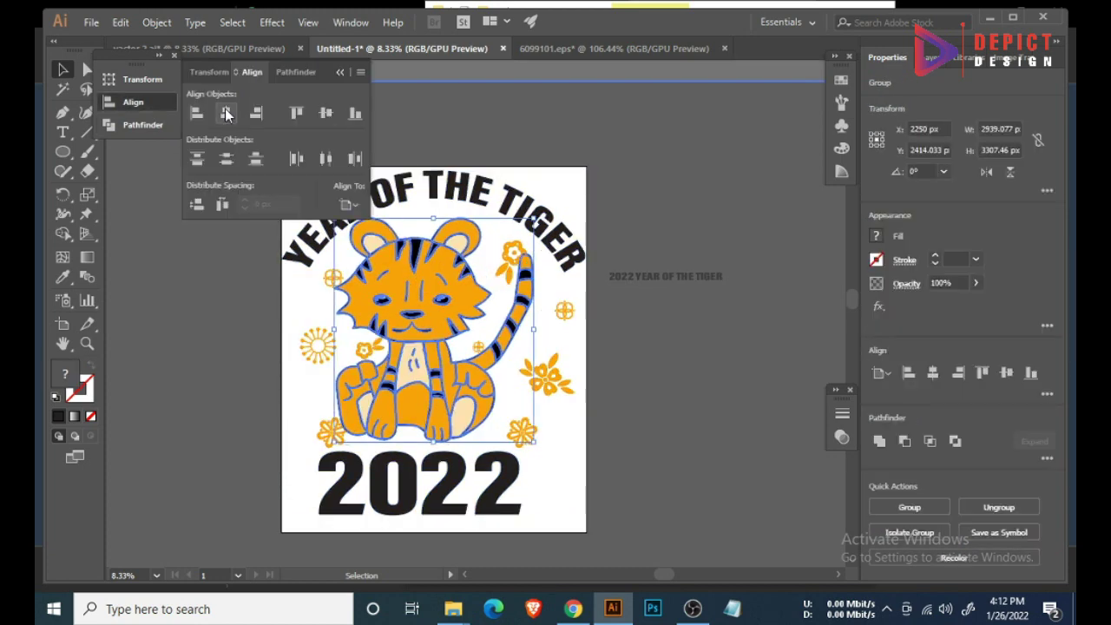
pyautogui.click(239, 110)
pyautogui.doubleClick(347, 180)
# - Scale up the 2022 lettering beneath the tiger
pyautogui.scroll(-1, 670, 392)
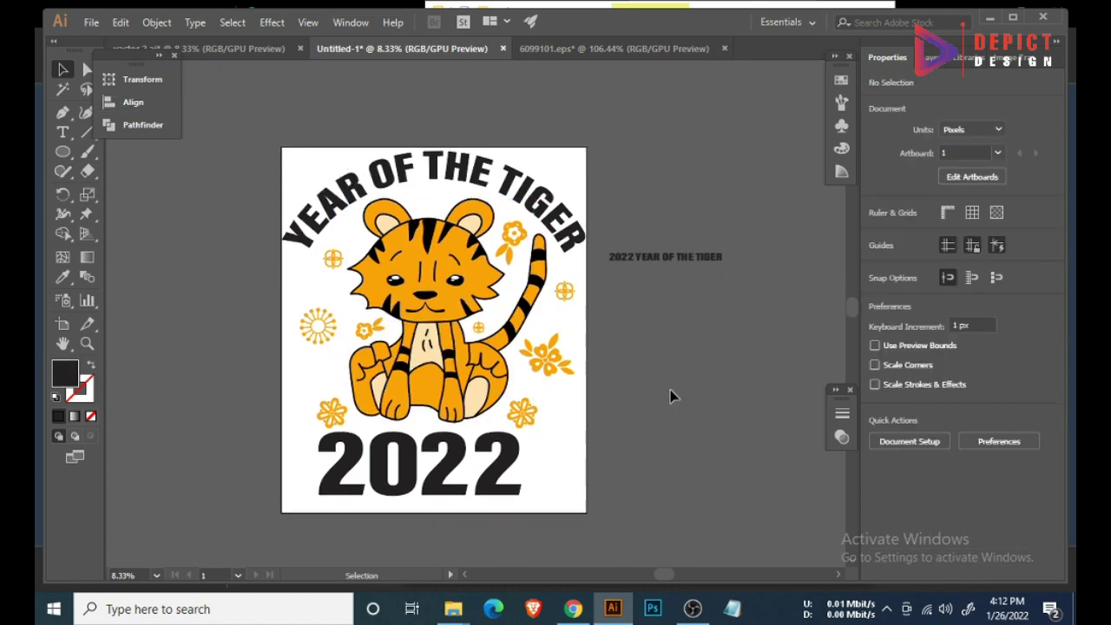
pyautogui.rightClick(512, 206)
pyautogui.click(531, 467)
pyautogui.click(156, 102)
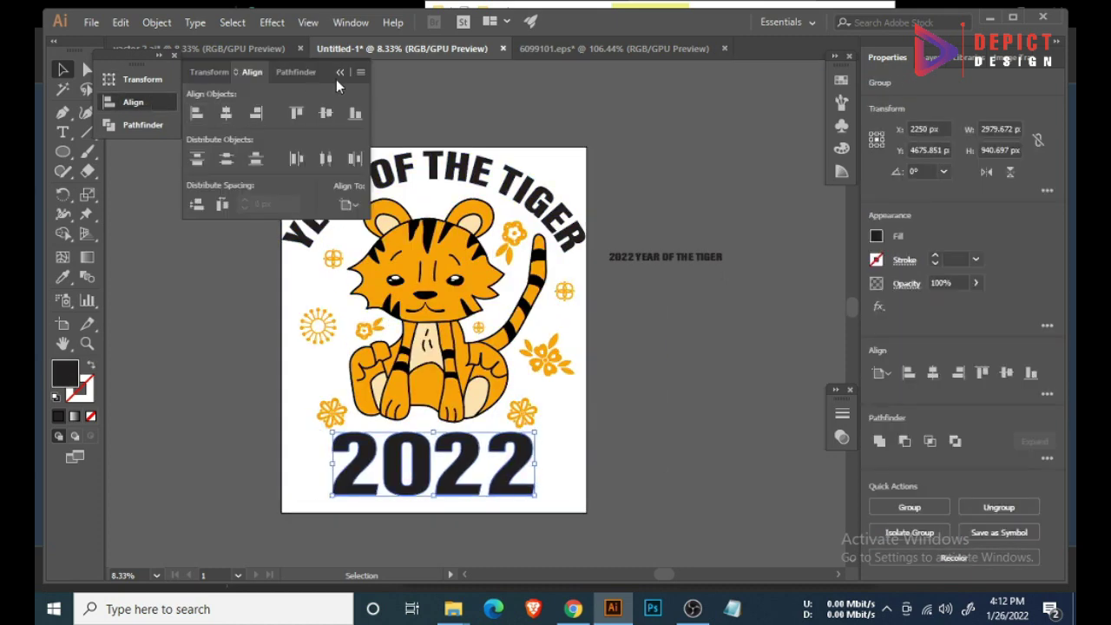
pyautogui.hotkey('ctrl', '=')
pyautogui.moveTo(534, 489); pyautogui.dragTo(580, 525)
# - Move the small flowers up toward the tiger
pyautogui.click(538, 382)
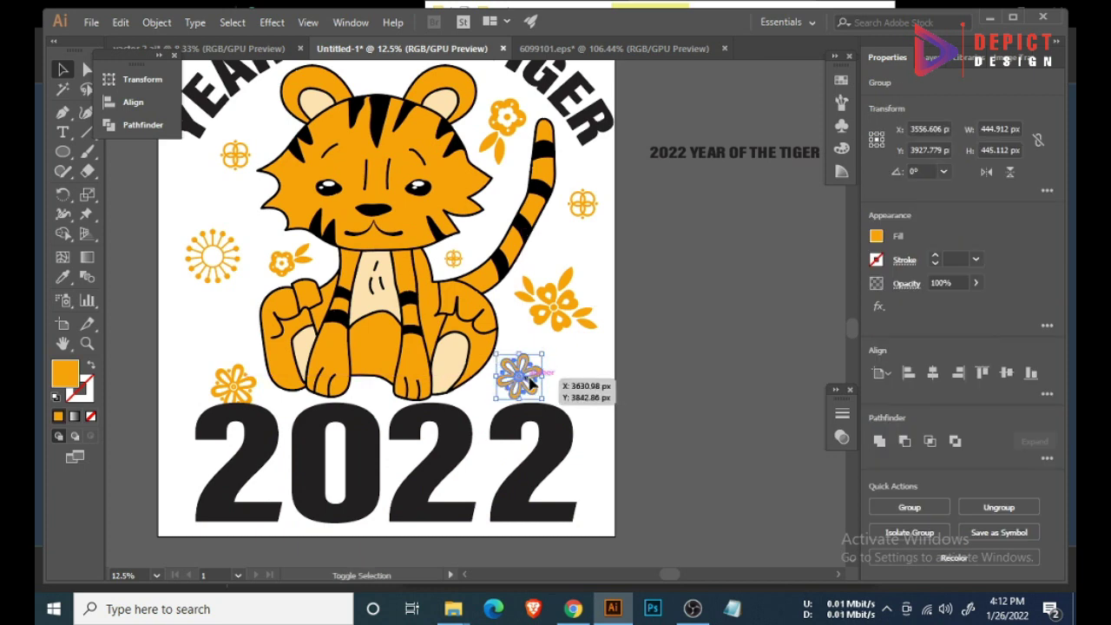
pyautogui.moveTo(520, 386); pyautogui.dragTo(521, 366)
pyautogui.click(579, 369)
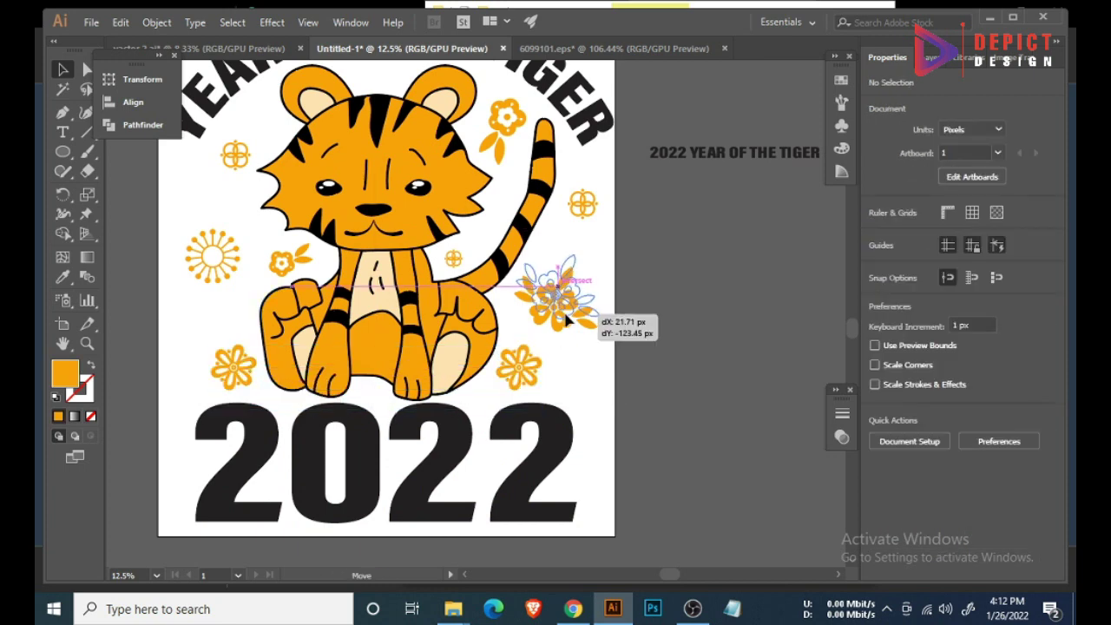
pyautogui.hotkey('ctrl', '-')
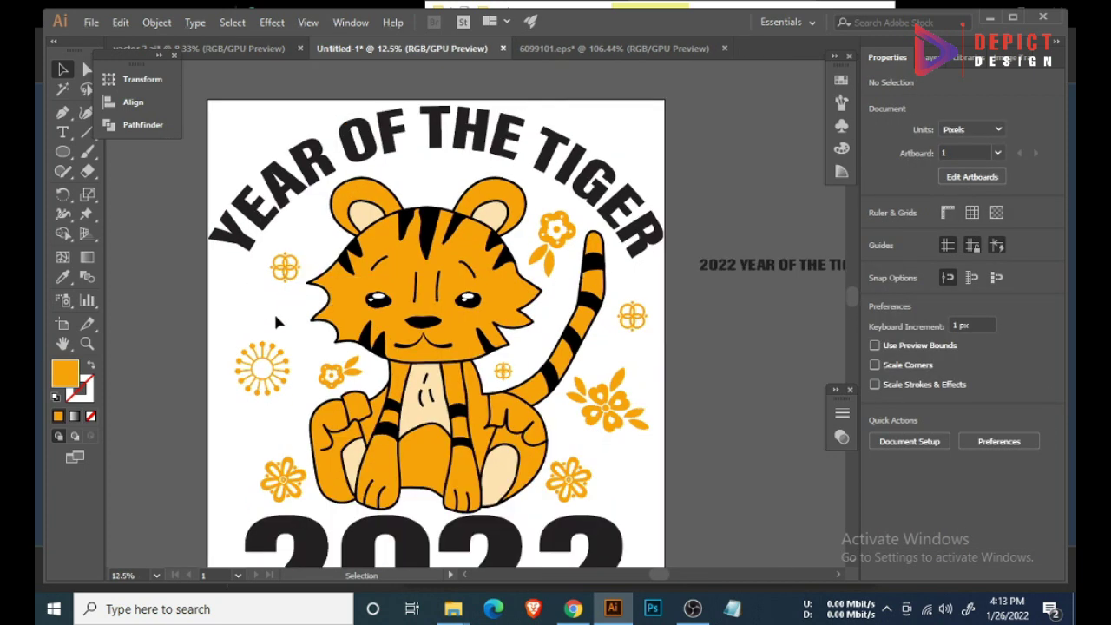
pyautogui.hotkey('ctrl', '+')
pyautogui.click(434, 434)
# - Stretch 2022 taller and add a round-joined 28 px offset path around the tiger
pyautogui.moveTo(422, 396); pyautogui.dragTo(422, 382)
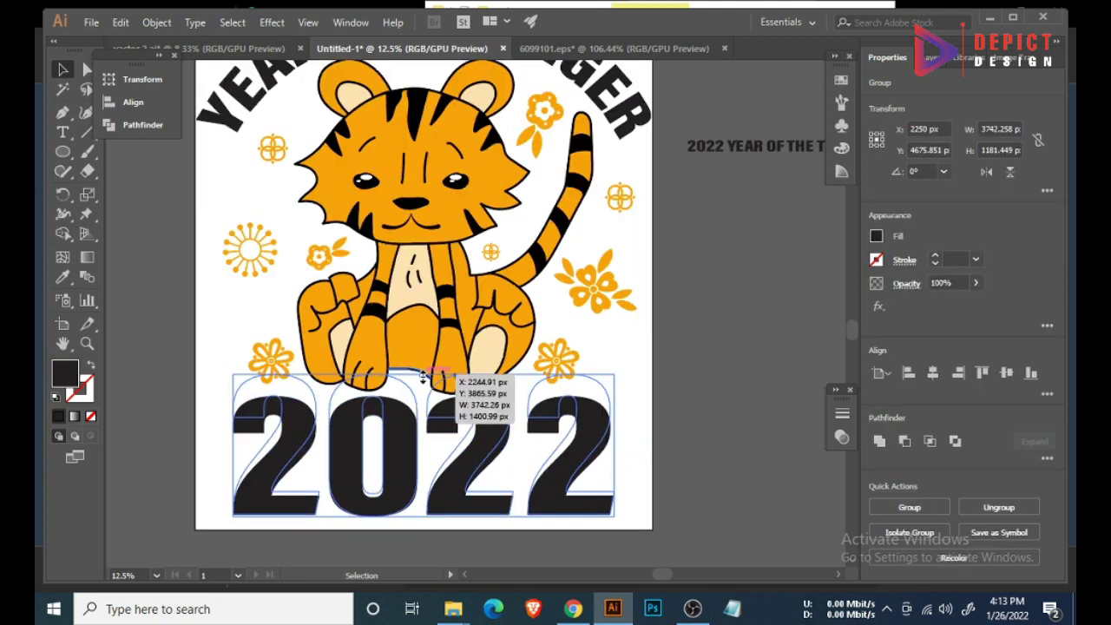
pyautogui.click(445, 365)
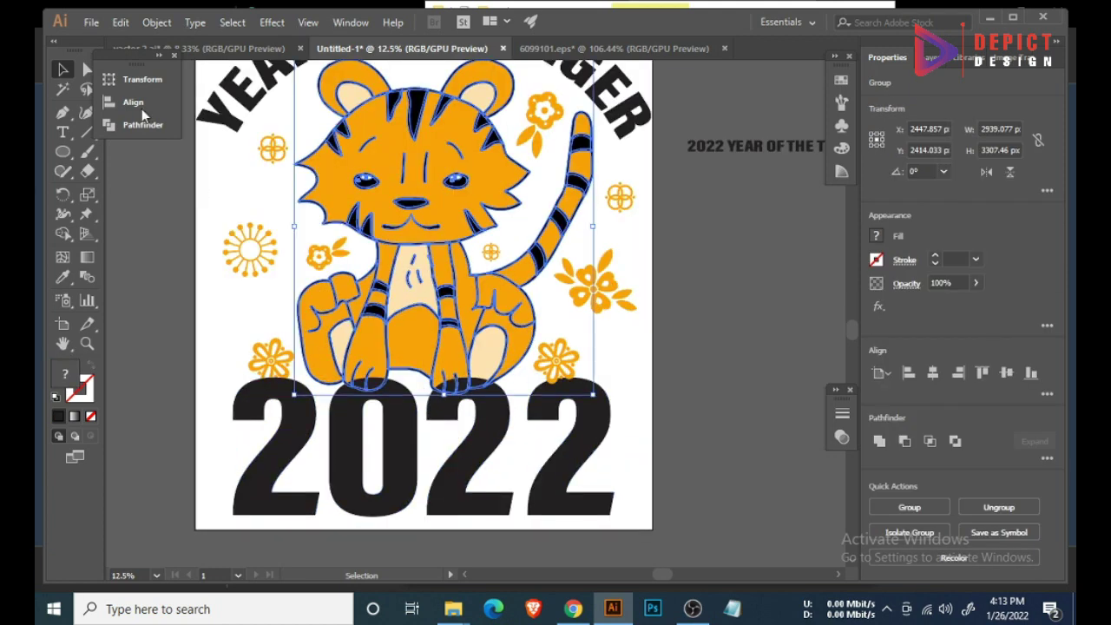
pyautogui.click(156, 22)
pyautogui.click(458, 420)
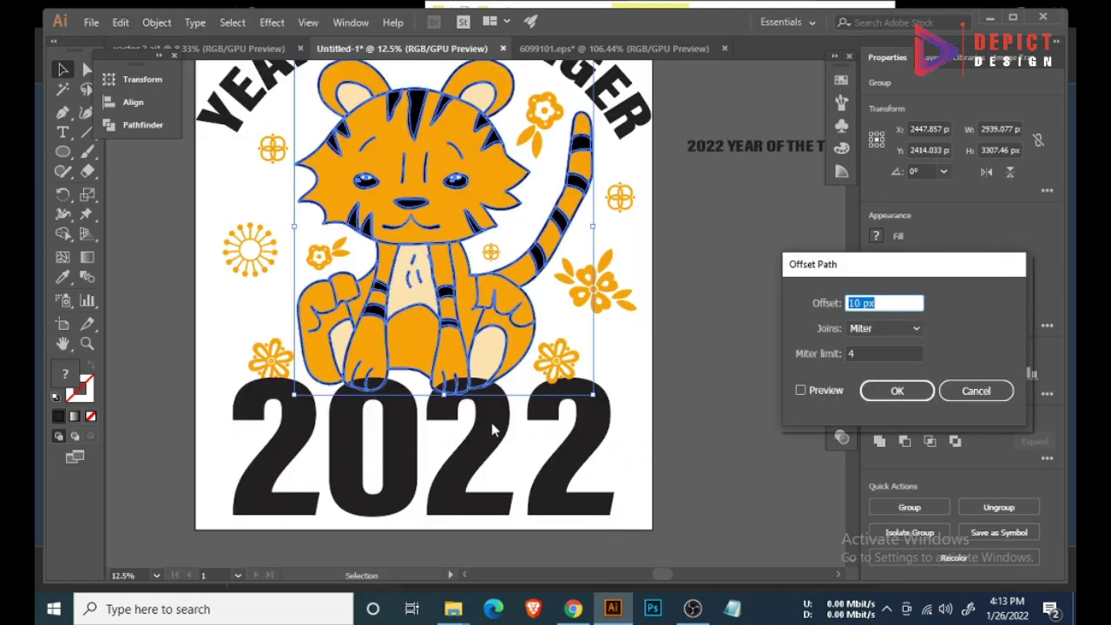
pyautogui.click(876, 364)
pyautogui.click(801, 391)
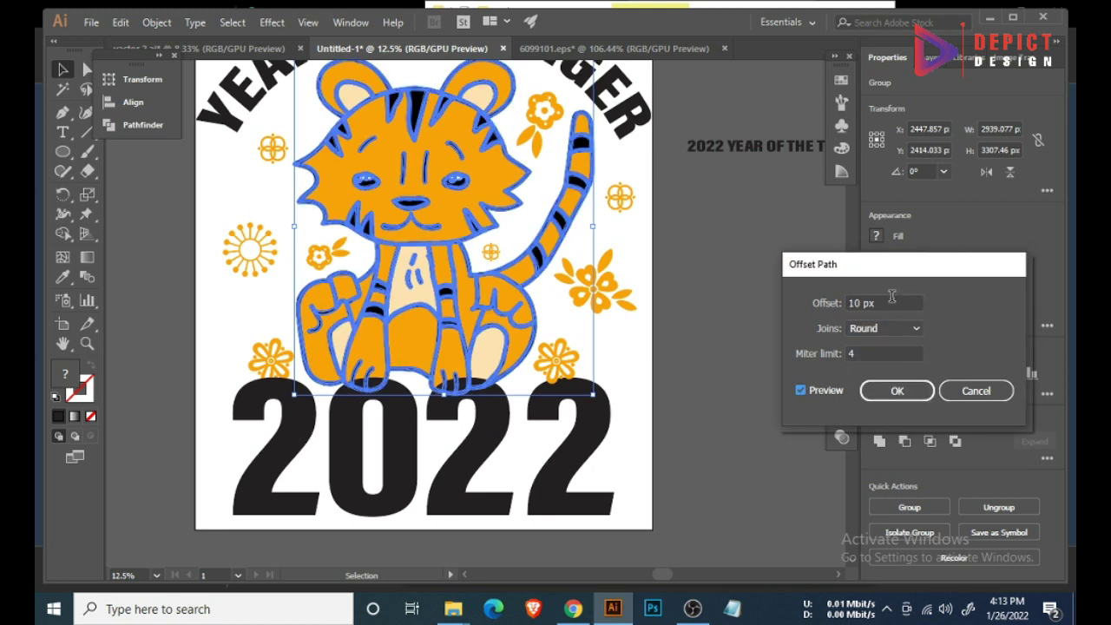
pyautogui.press('Up')
pyautogui.press('Up')
pyautogui.press('Up')
pyautogui.press('Up')
pyautogui.press('Up')
pyautogui.press('Up')
pyautogui.press('Up')
pyautogui.press('Up')
pyautogui.press('Up')
pyautogui.press('Up')
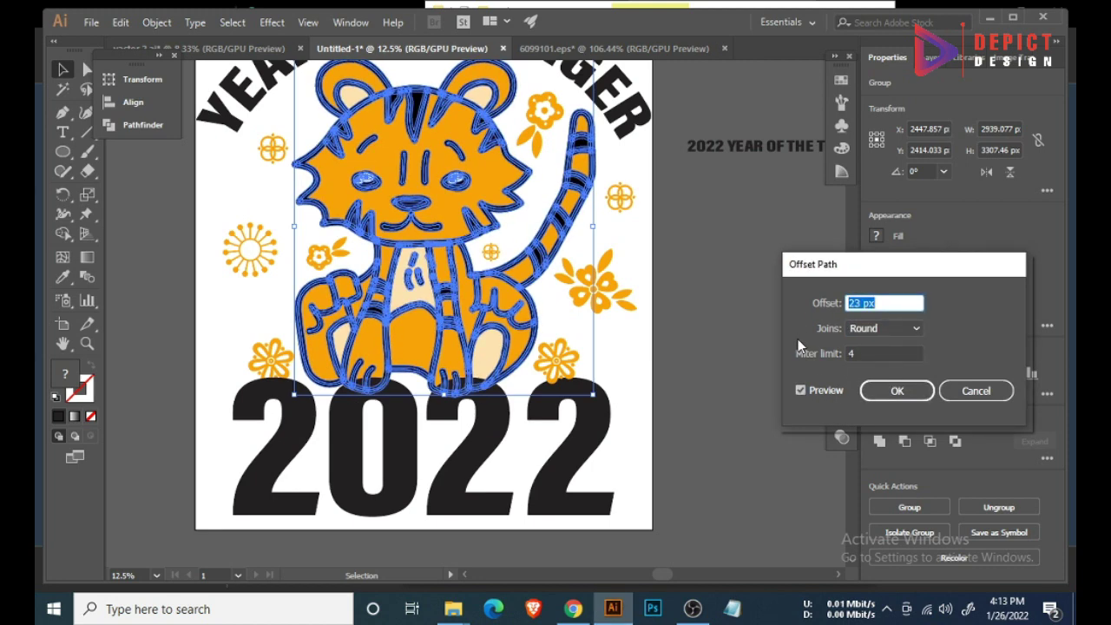
pyautogui.press('Up')
pyautogui.press('Up')
pyautogui.press('Up')
pyautogui.press('Up')
pyautogui.press('Up')
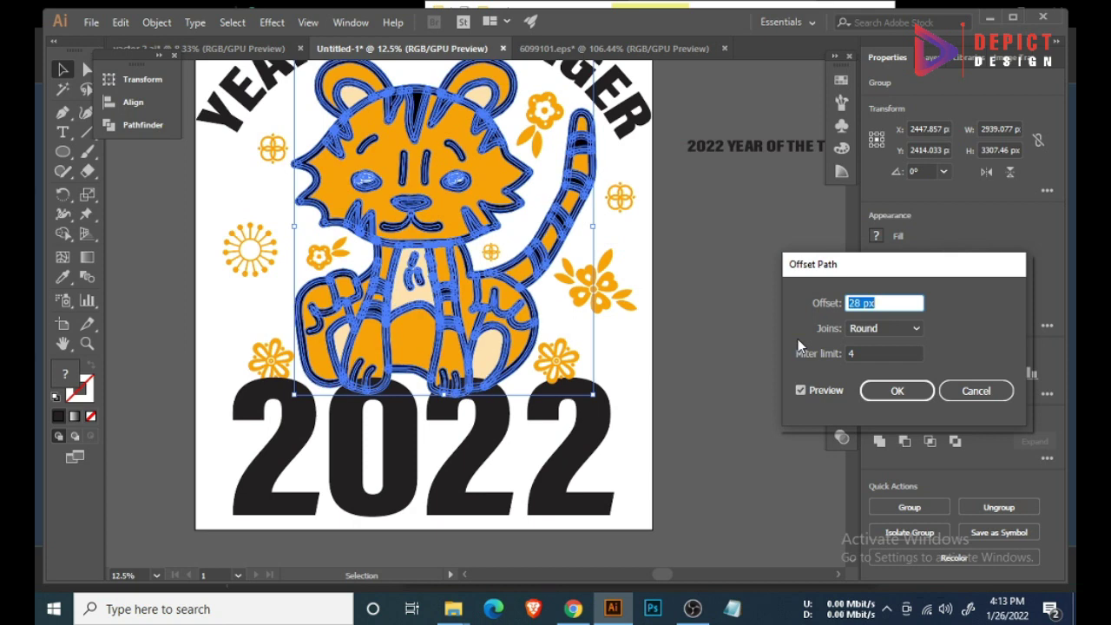
pyautogui.click(897, 391)
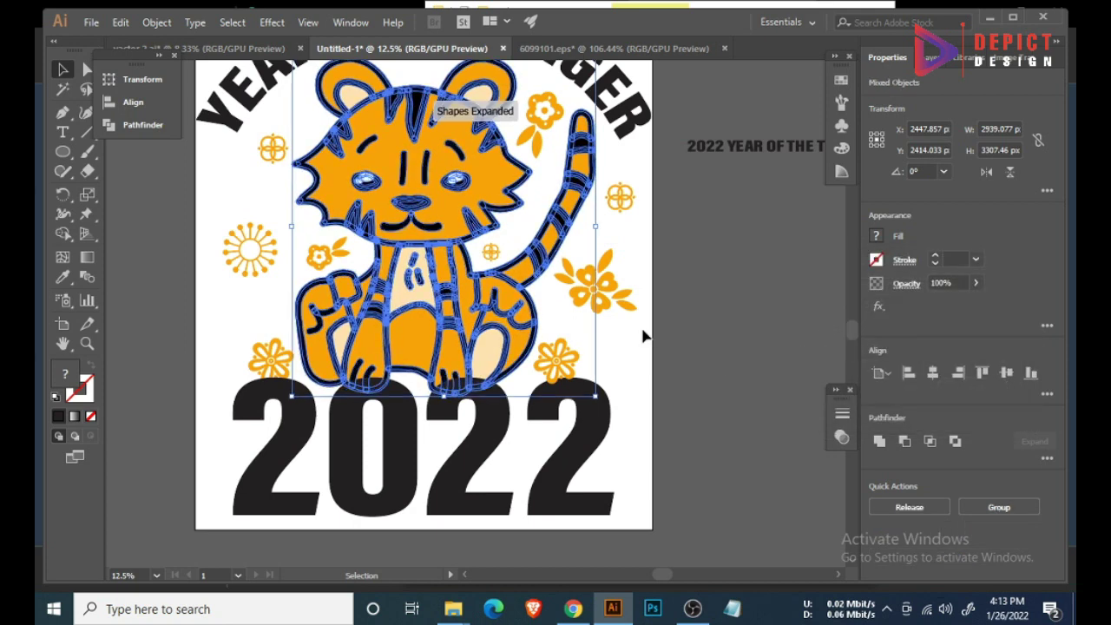
# - Unite the tiger outlines into one silhouette, fill it black (000000), and cut it
pyautogui.click(136, 126)
pyautogui.click(197, 113)
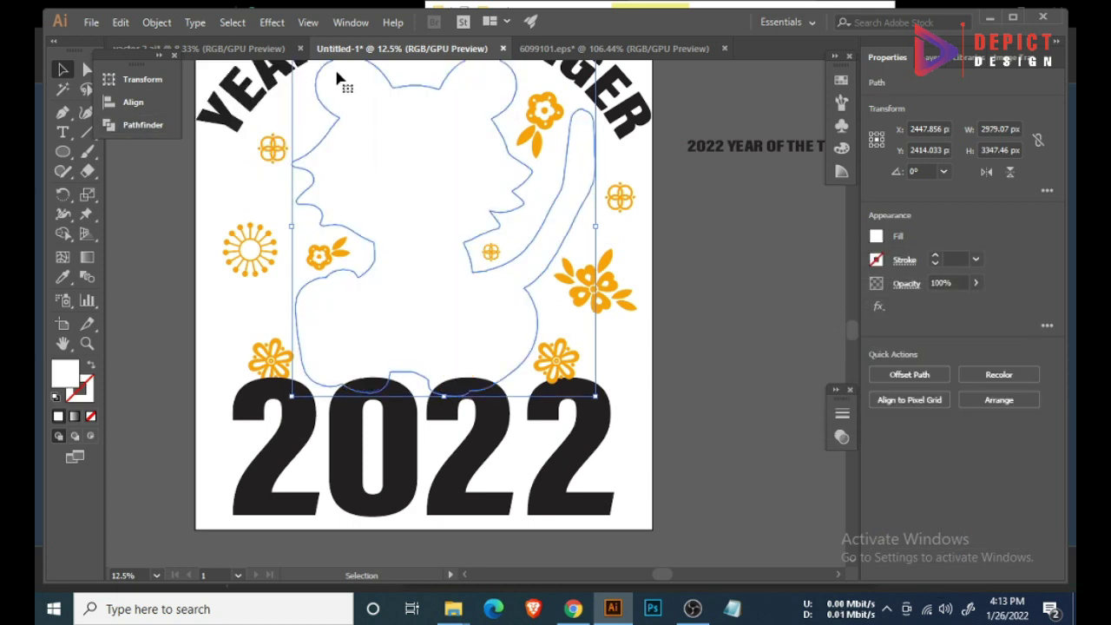
pyautogui.doubleClick(64, 371)
pyautogui.write('000000')
pyautogui.press('Return')
pyautogui.hotkey('ctrl', 'x')
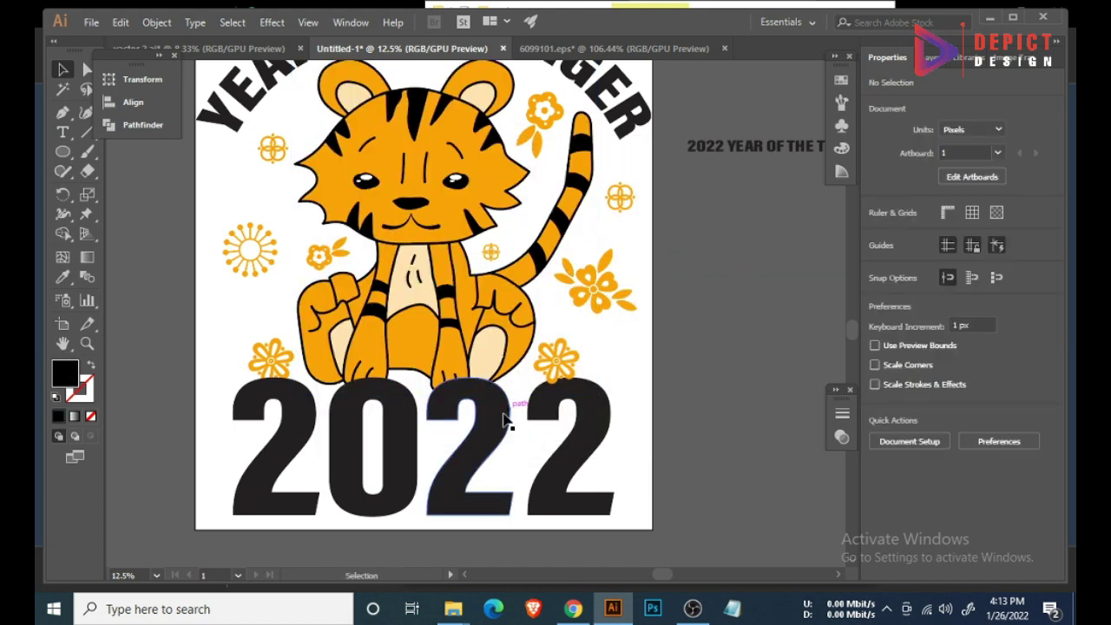
# - Make an opacity mask on 2022 and paste the tiger silhouette into it
pyautogui.click(521, 451)
pyautogui.click(842, 437)
pyautogui.click(786, 458)
pyautogui.click(743, 479)
pyautogui.hotkey('ctrl', 'f')
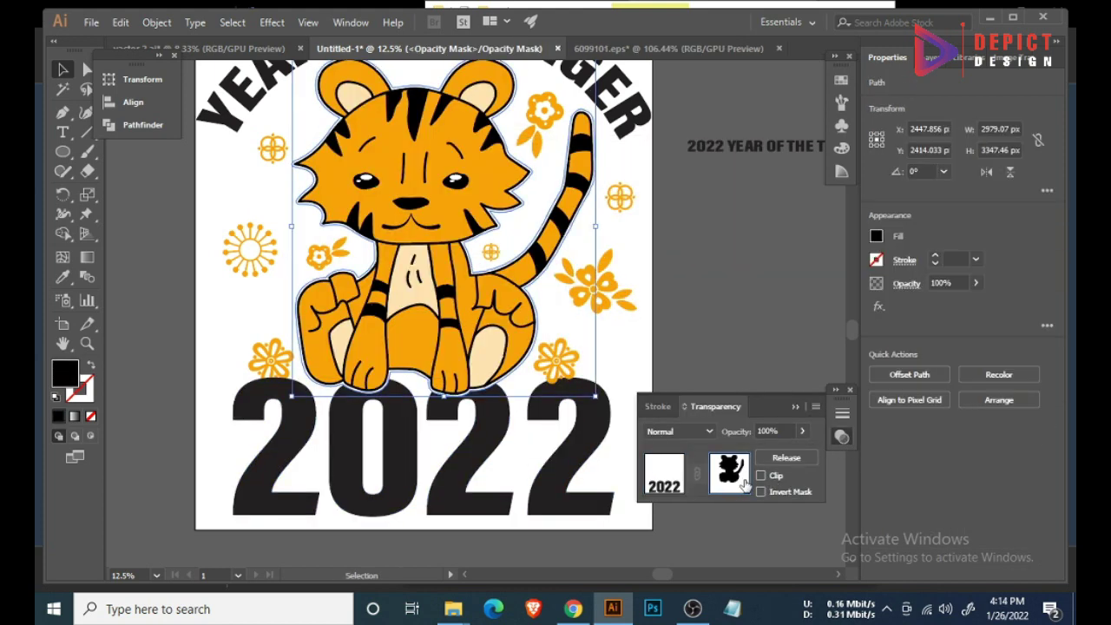
pyautogui.click(677, 474)
pyautogui.click(707, 372)
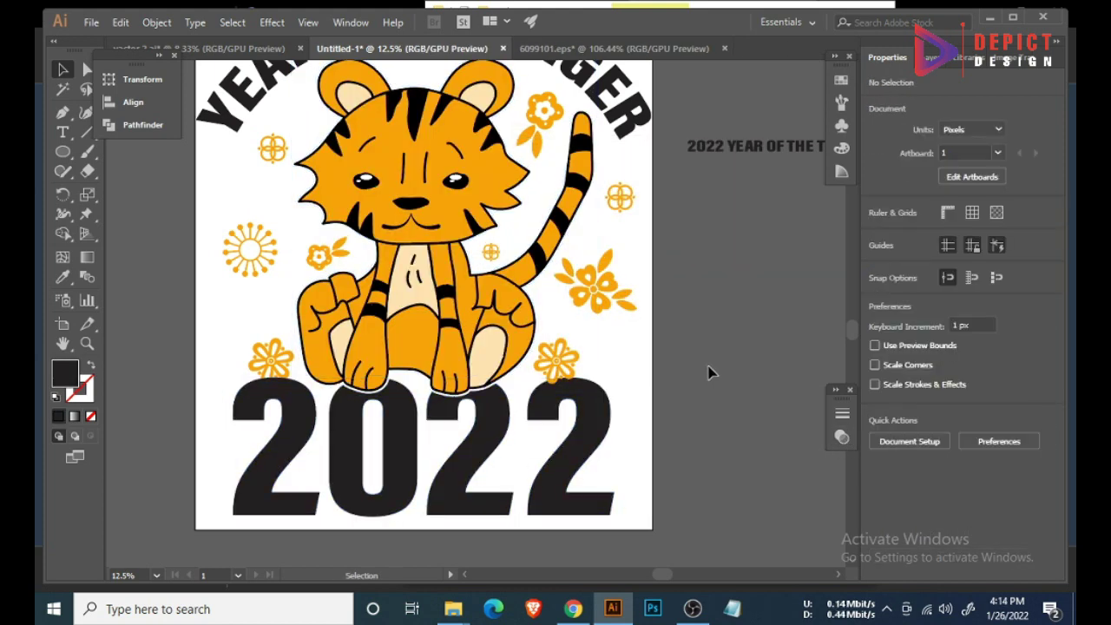
pyautogui.scroll(-1, 707, 372)
pyautogui.scroll(1, 691, 382)
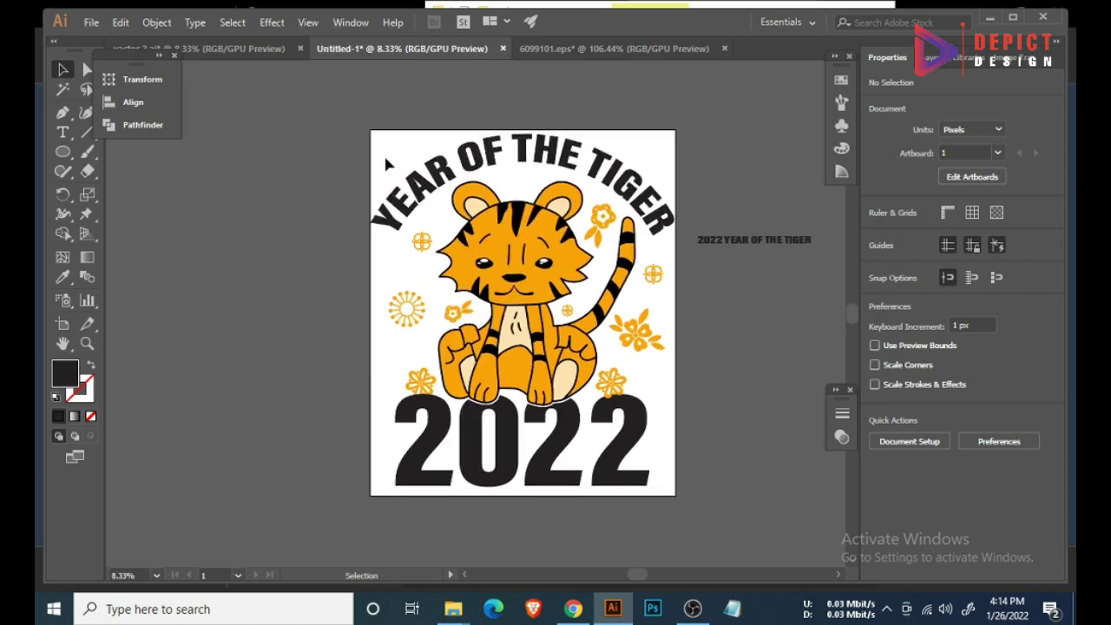
# - Select the title and 2022 group and view its fill colour, leaving it unchanged
pyautogui.click(640, 441)
pyautogui.press('i')
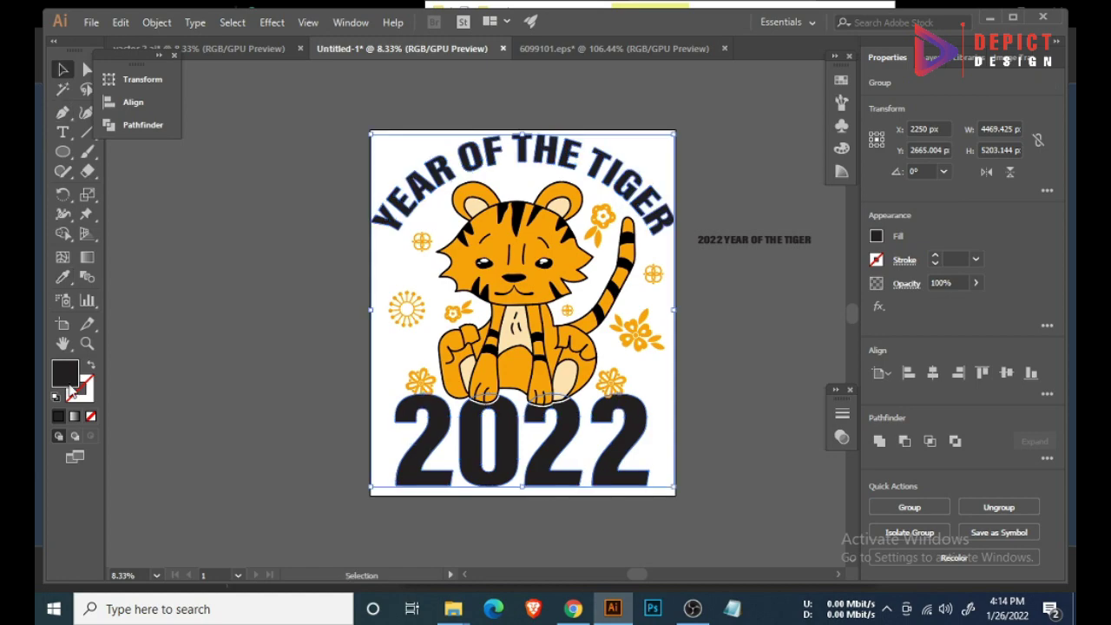
pyautogui.doubleClick(66, 375)
pyautogui.click(726, 198)
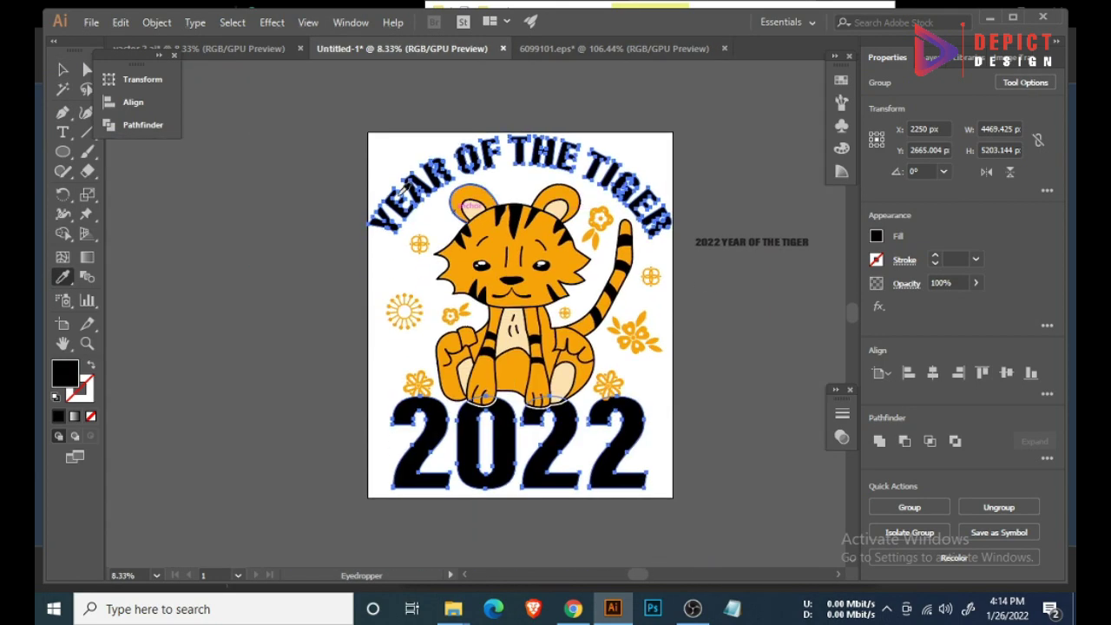
pyautogui.press('v')
pyautogui.click(184, 227)
# - Recolour the title and 2022 group to dark grey #212121
pyautogui.click(521, 443)
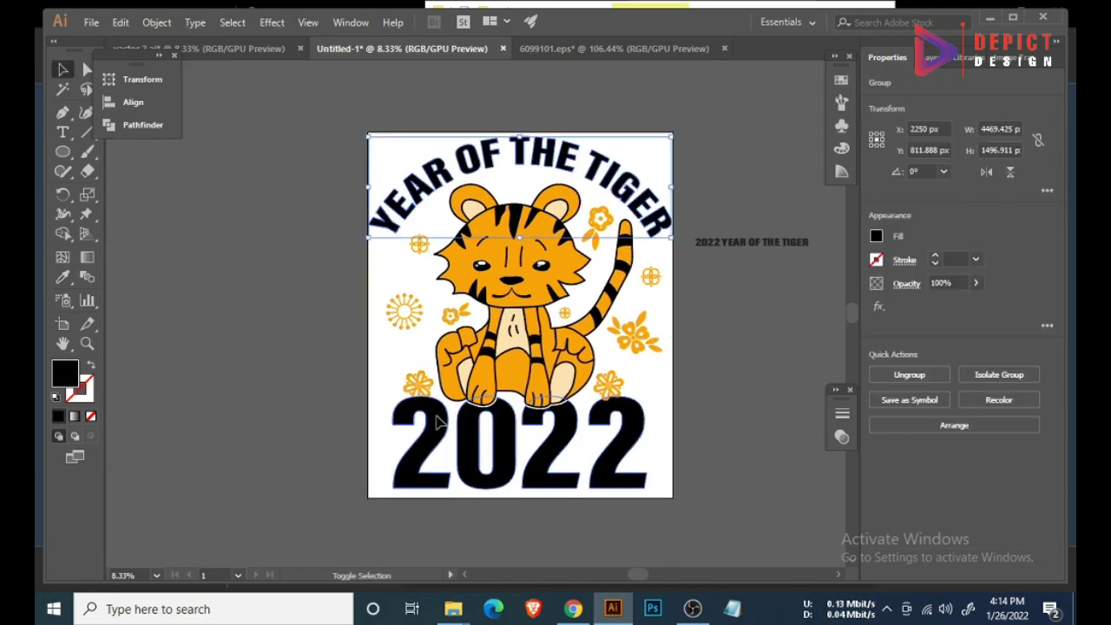
pyautogui.doubleClick(66, 376)
pyautogui.click(350, 355)
pyautogui.click(724, 199)
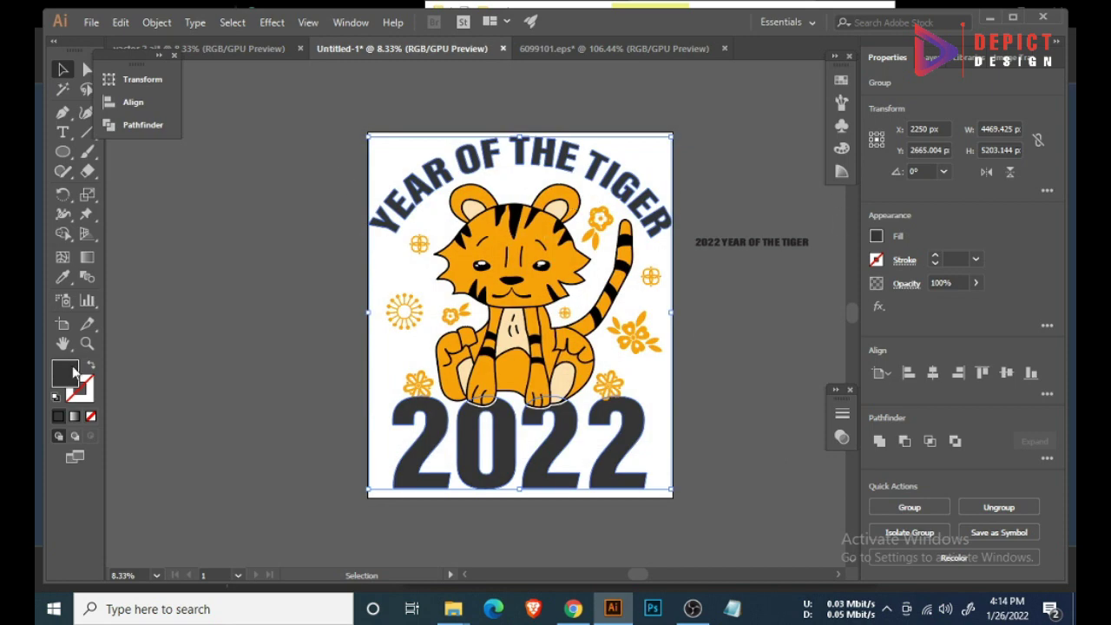
pyautogui.doubleClick(75, 375)
pyautogui.click(706, 203)
# - Select the whole artwork and view the alignment options without applying any
pyautogui.click(703, 288)
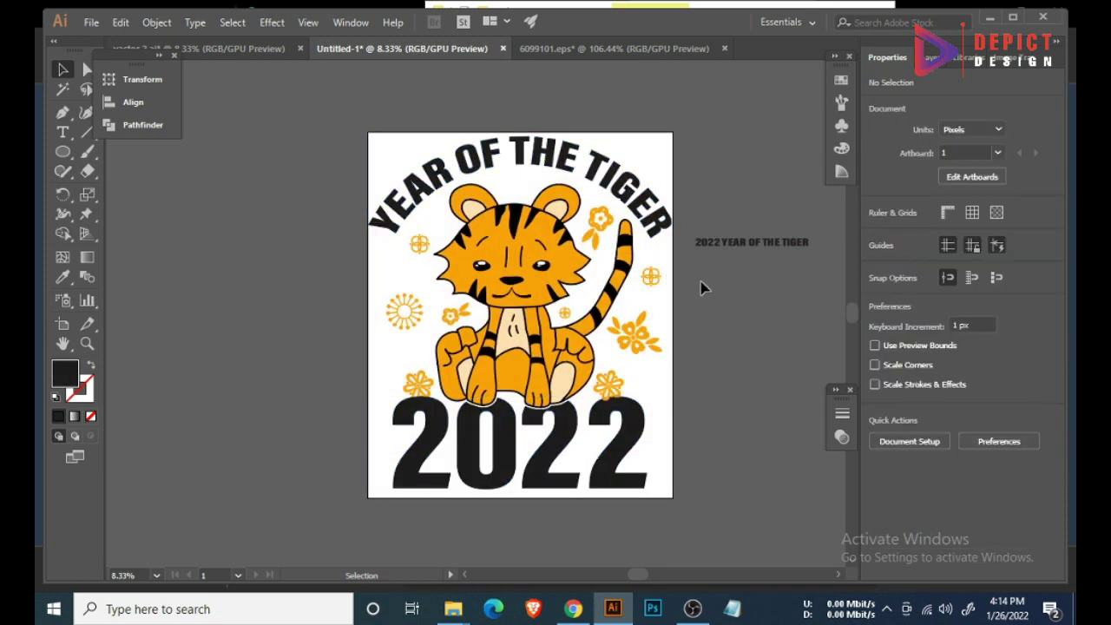
pyautogui.click(668, 246)
pyautogui.click(133, 102)
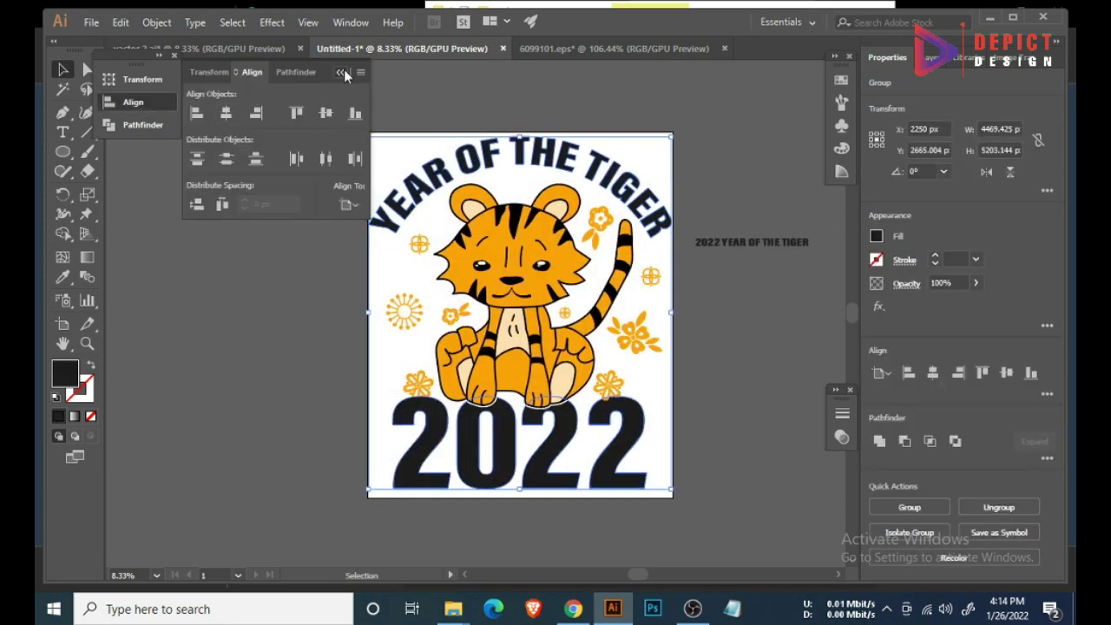
pyautogui.click(341, 72)
pyautogui.click(620, 489)
pyautogui.click(654, 388)
# - Bring a gold flower from 6099101.eps above the tiger's head, enlarged to about 493 px wide
pyautogui.hotkey('ctrl', 'Tab')
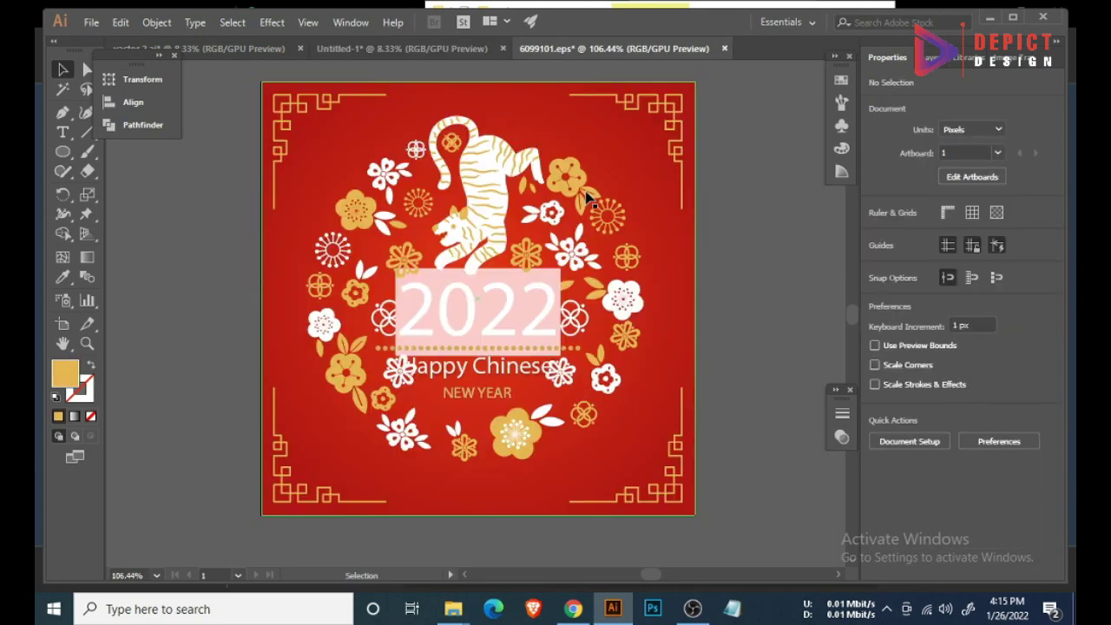
pyautogui.moveTo(513, 430); pyautogui.dragTo(373, 70)
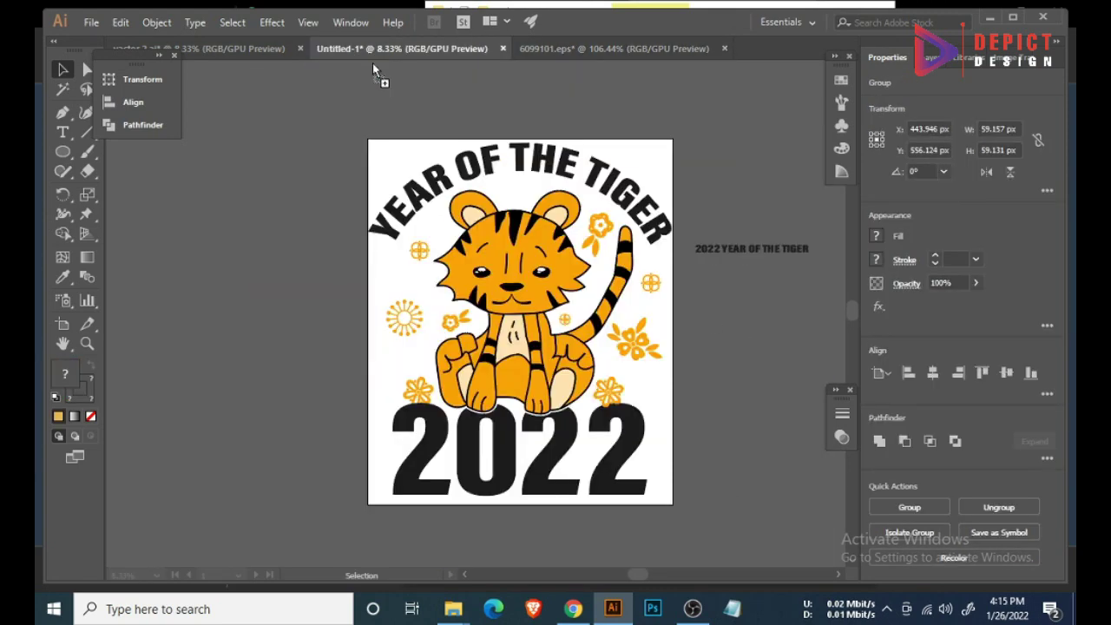
pyautogui.hotkey('ctrl', '=')
pyautogui.hotkey('ctrl', '=')
pyautogui.moveTo(516, 201); pyautogui.dragTo(545, 234)
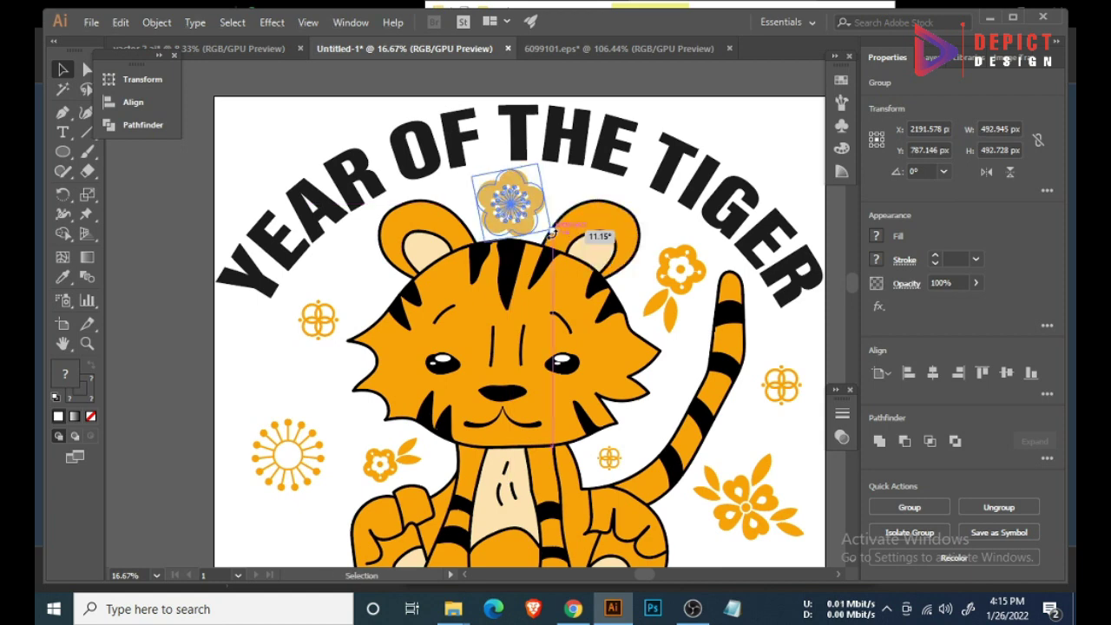
pyautogui.click(576, 181)
pyautogui.scroll(-2, 547, 184)
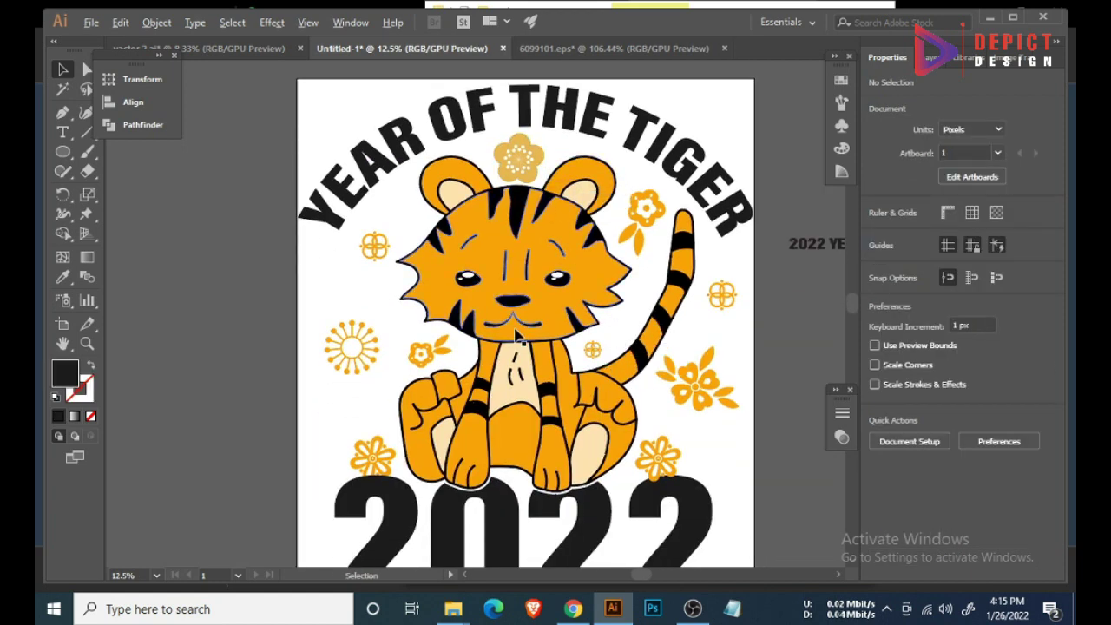
pyautogui.scroll(-1, 517, 336)
# - Group all of the tiger artwork together
pyautogui.moveTo(662, 478); pyautogui.dragTo(365, 100)
pyautogui.rightClick(571, 323)
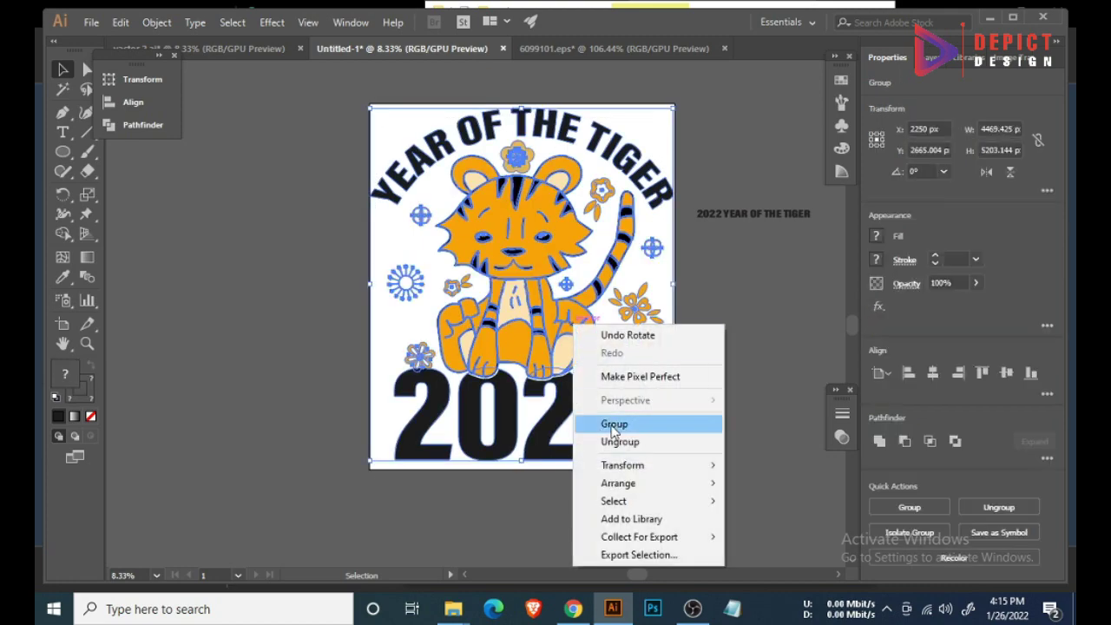
pyautogui.click(608, 421)
pyautogui.click(157, 22)
pyautogui.click(499, 412)
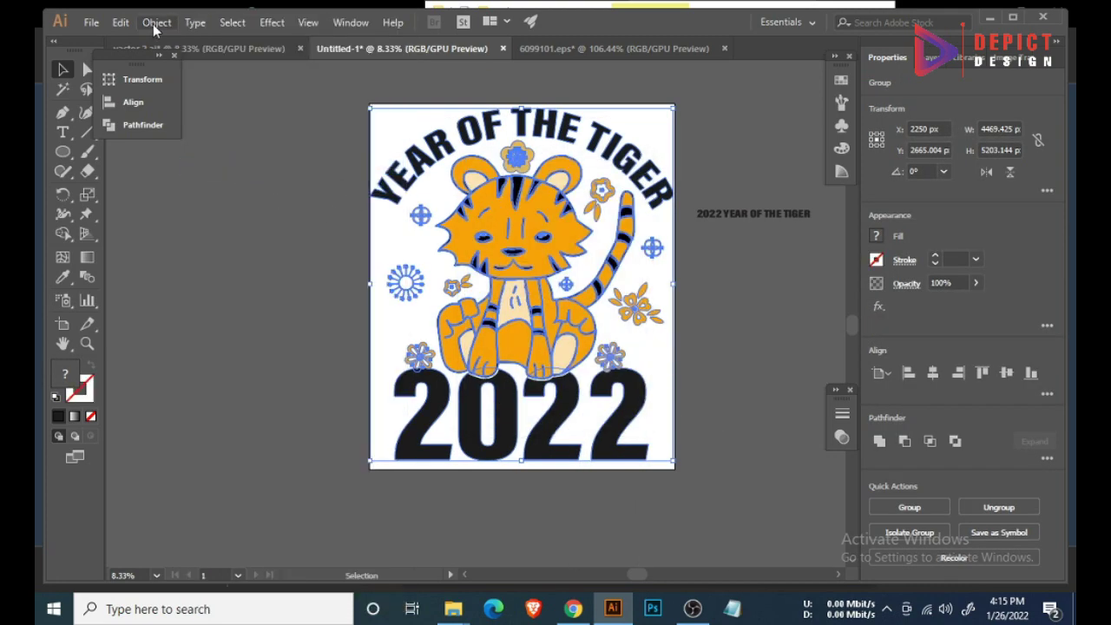
pyautogui.moveTo(384, 315); pyautogui.dragTo(377, 309)
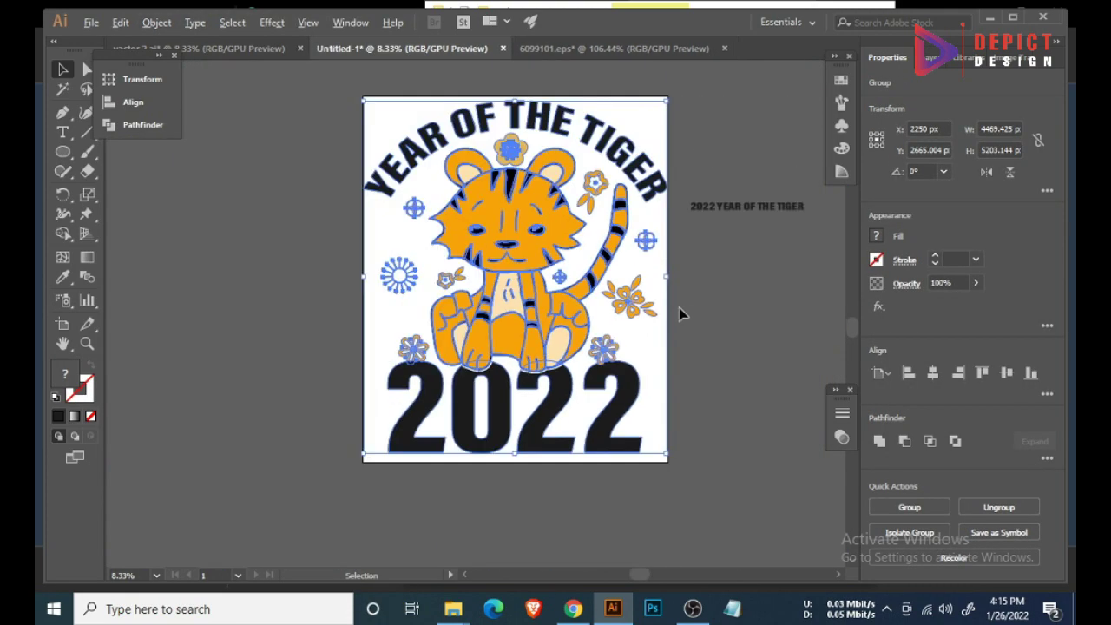
pyautogui.click(644, 368)
# - Move the two flowers beside the tiger's legs up about 82 px
pyautogui.scroll(2, 634, 363)
pyautogui.click(599, 347)
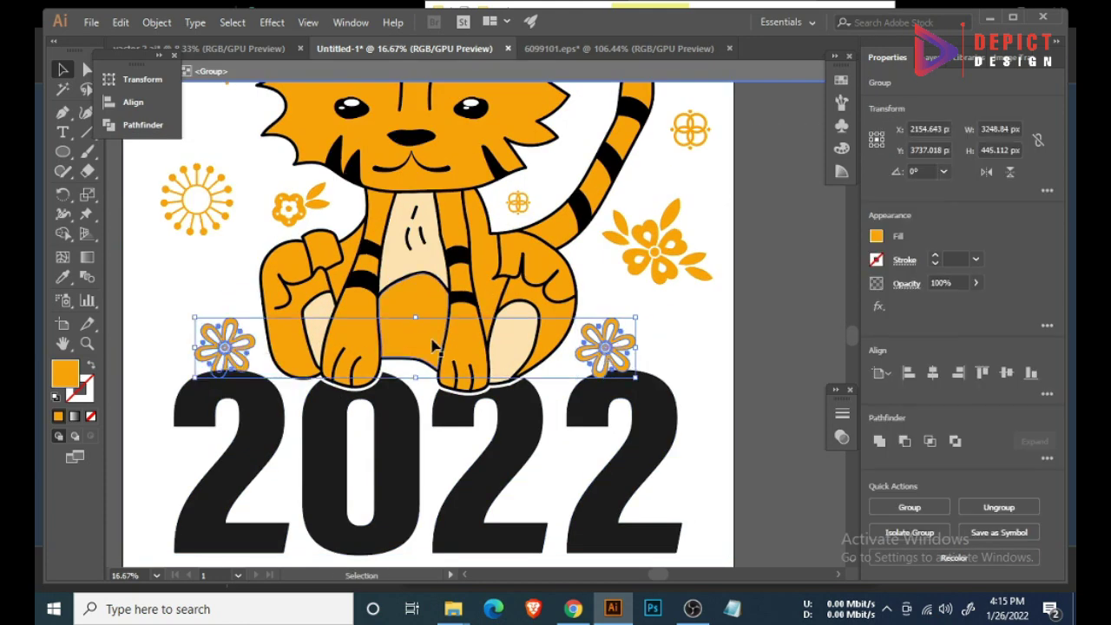
pyautogui.moveTo(605, 356); pyautogui.dragTo(605, 338)
pyautogui.click(673, 347)
pyautogui.scroll(-1, 673, 346)
pyautogui.scroll(-1, 673, 347)
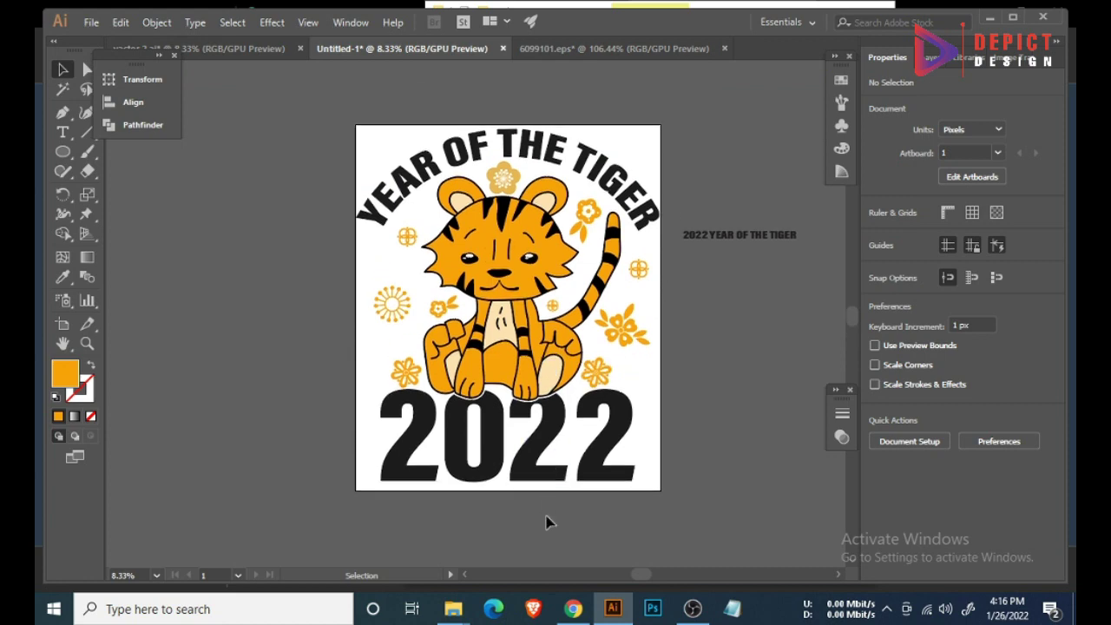
pyautogui.scroll(3, 504, 174)
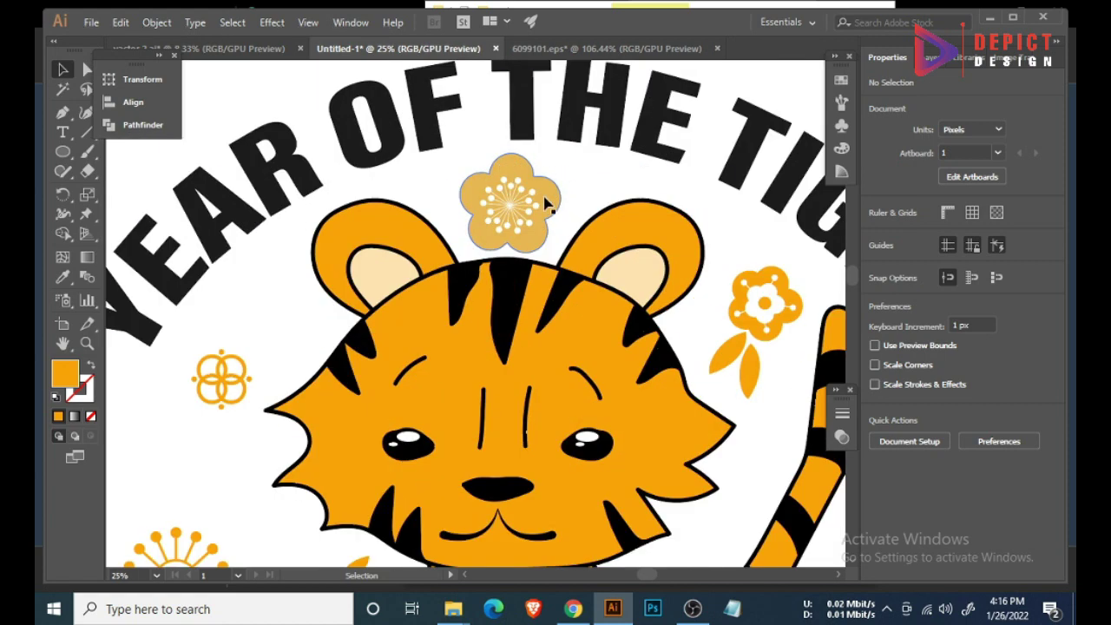
# - Recolour the new flower above the head with the other flowers' orange
pyautogui.click(549, 198)
pyautogui.press('i')
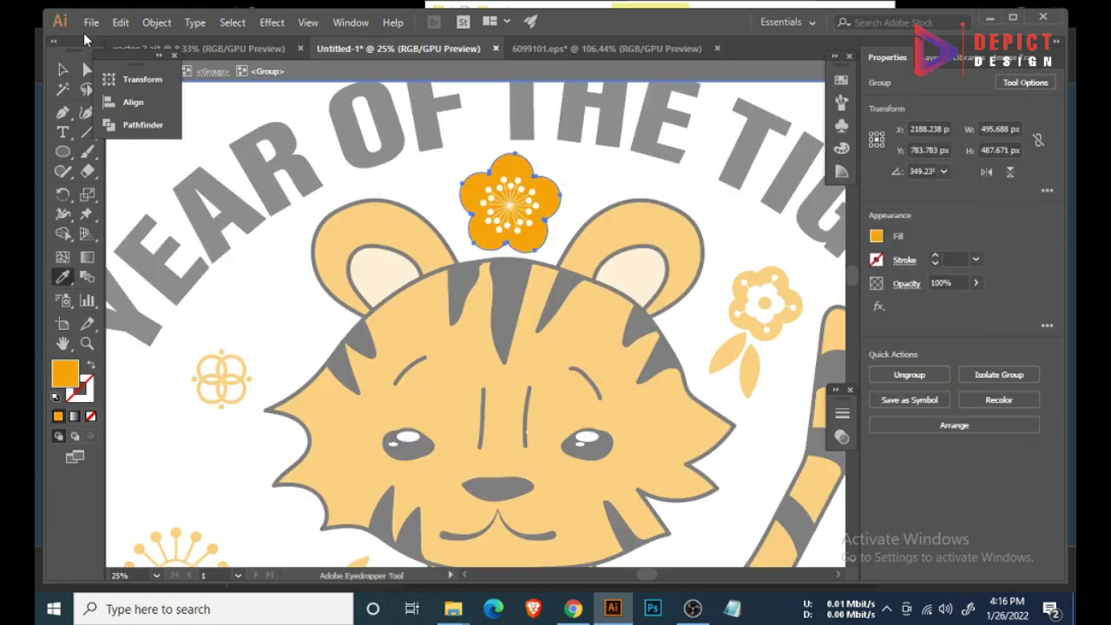
pyautogui.click(432, 159)
pyautogui.scroll(-1, 439, 170)
pyautogui.scroll(-1, 439, 169)
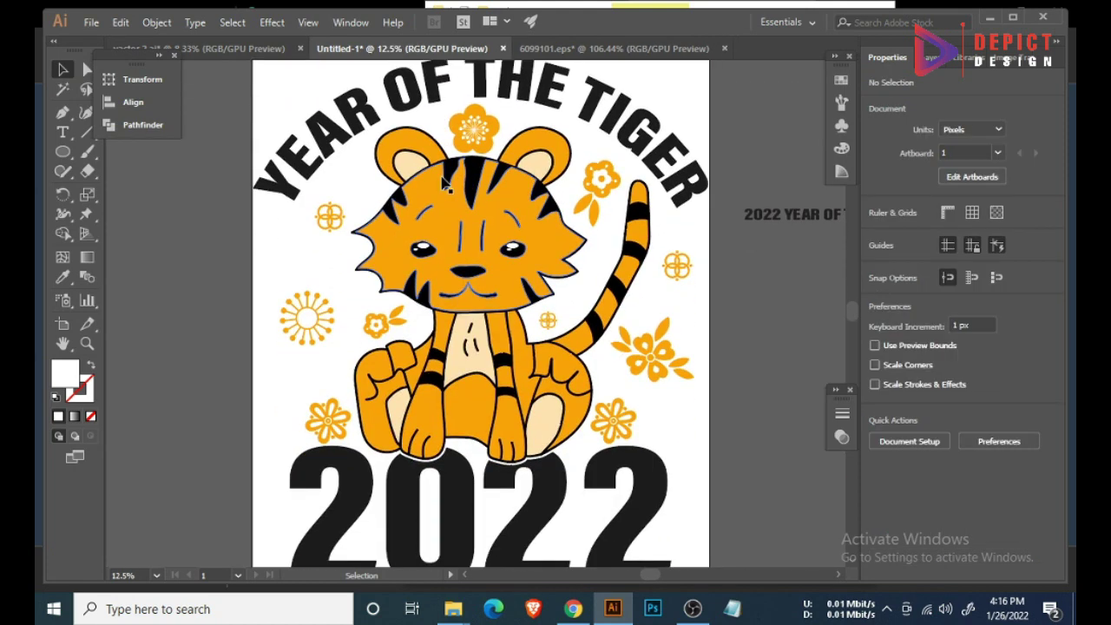
pyautogui.scroll(-1, 372, 267)
pyautogui.scroll(1, 390, 286)
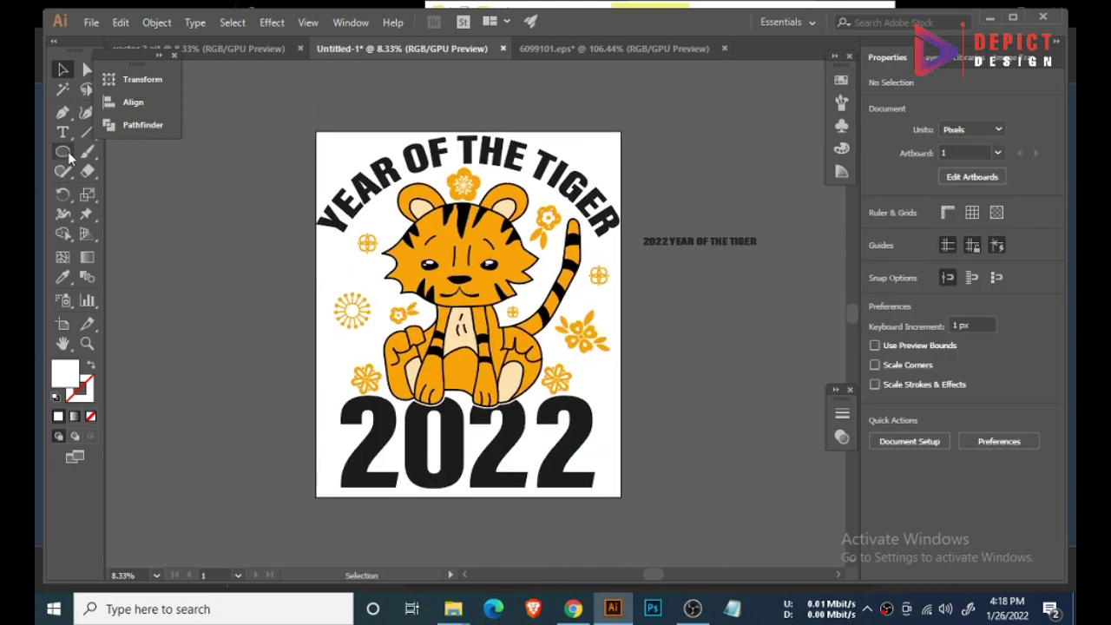
# - Draw a black 4500 × 5400 px rectangle
pyautogui.press('m')
pyautogui.click(240, 279)
pyautogui.write('4500')
pyautogui.press('Tab')
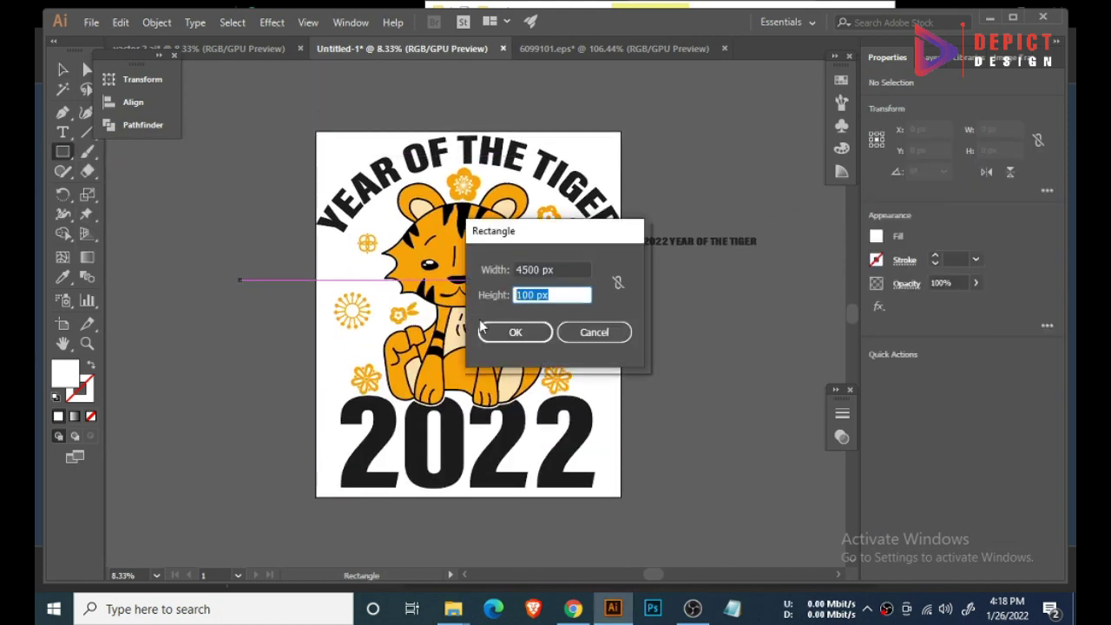
pyautogui.press('Return')
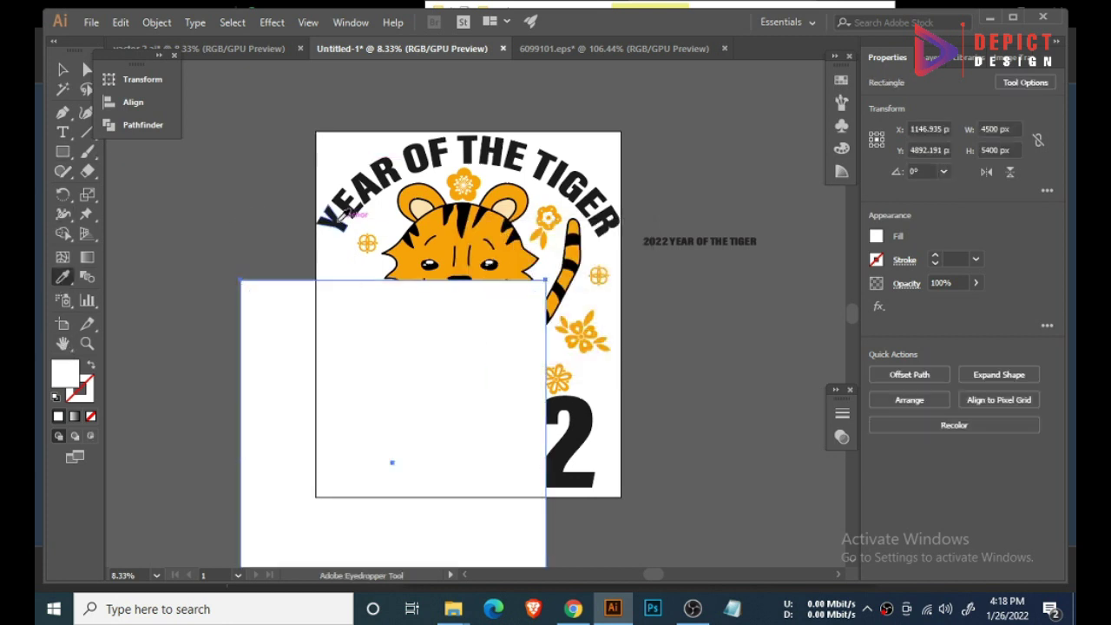
pyautogui.click(345, 214)
# - Centre the black rectangle on the artboard and send it behind the artwork
pyautogui.press('v')
pyautogui.click(134, 103)
pyautogui.click(228, 112)
pyautogui.click(334, 112)
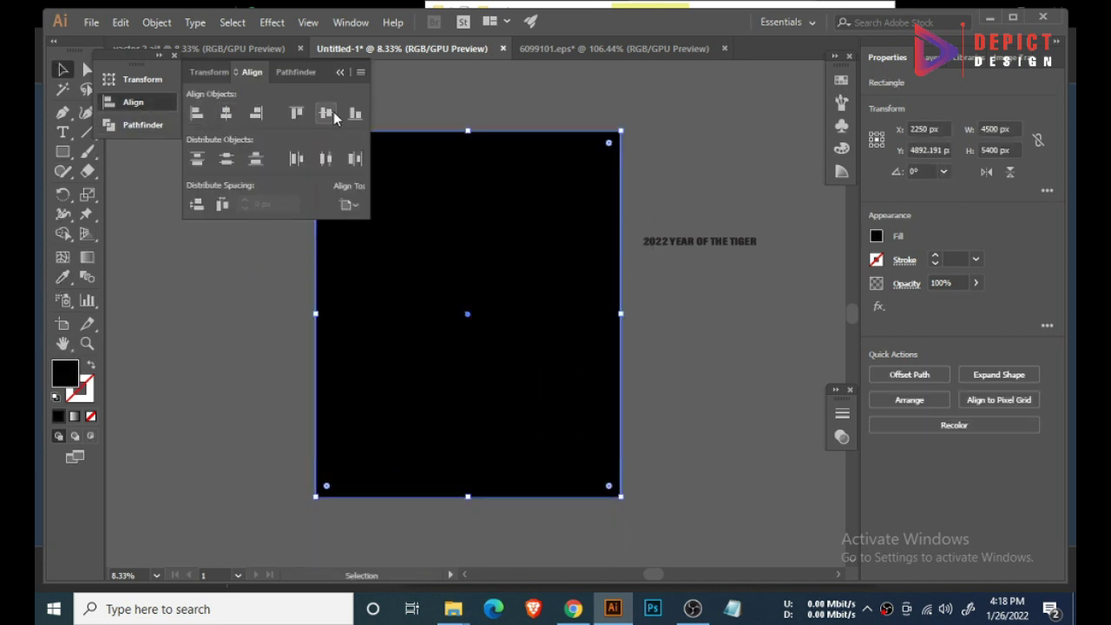
pyautogui.rightClick(396, 344)
pyautogui.click(620, 314)
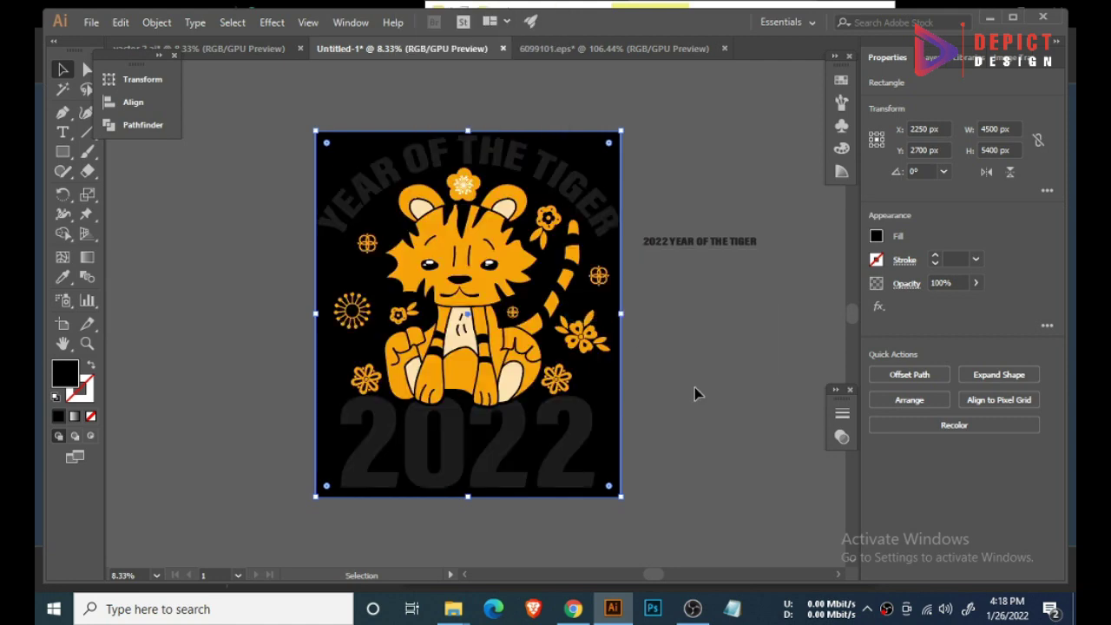
# - Make the title and 2022 the tiger's cream colour, then view the whole artboard
pyautogui.doubleClick(560, 434)
pyautogui.press('i')
pyautogui.click(422, 208)
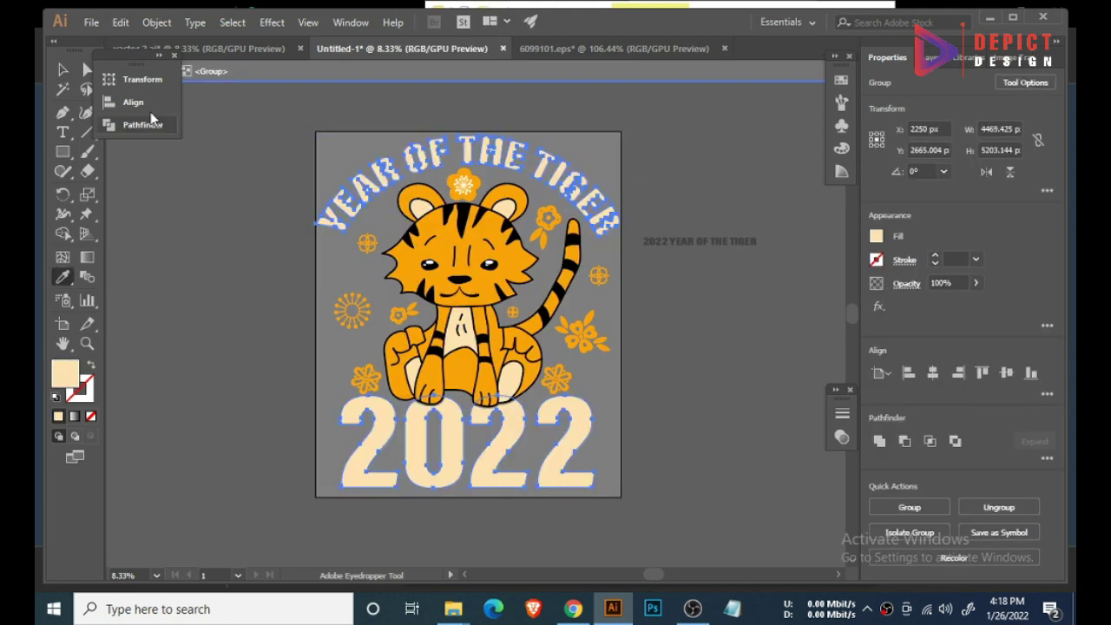
pyautogui.press('v')
pyautogui.doubleClick(206, 261)
pyautogui.scroll(1, 547, 221)
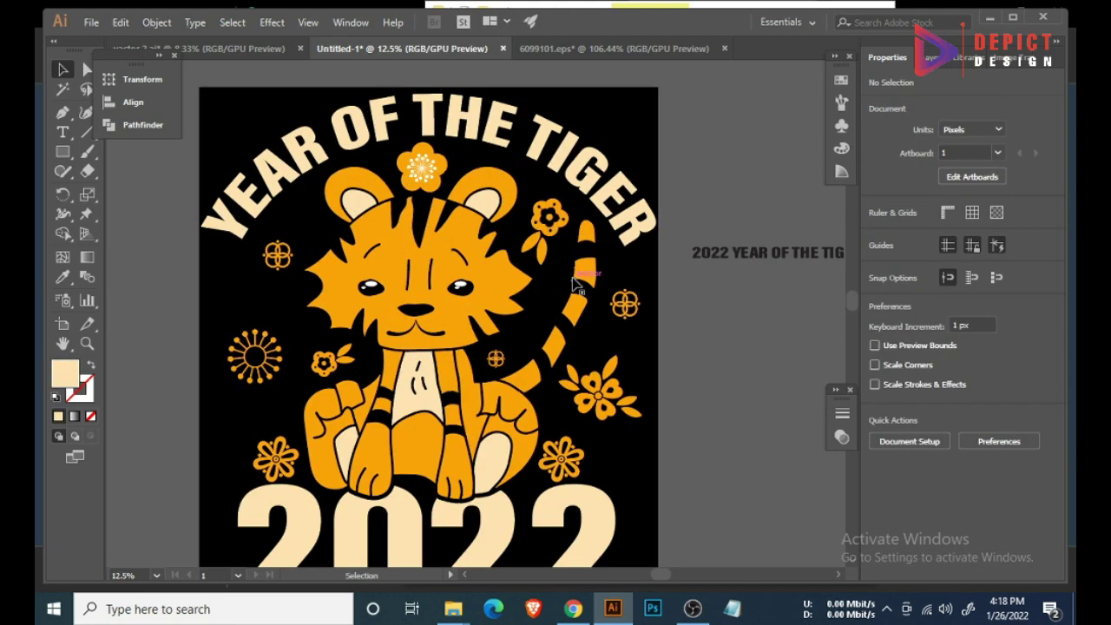
pyautogui.hotkey('ctrl', '-')
pyautogui.scroll(-1, 386, 278)
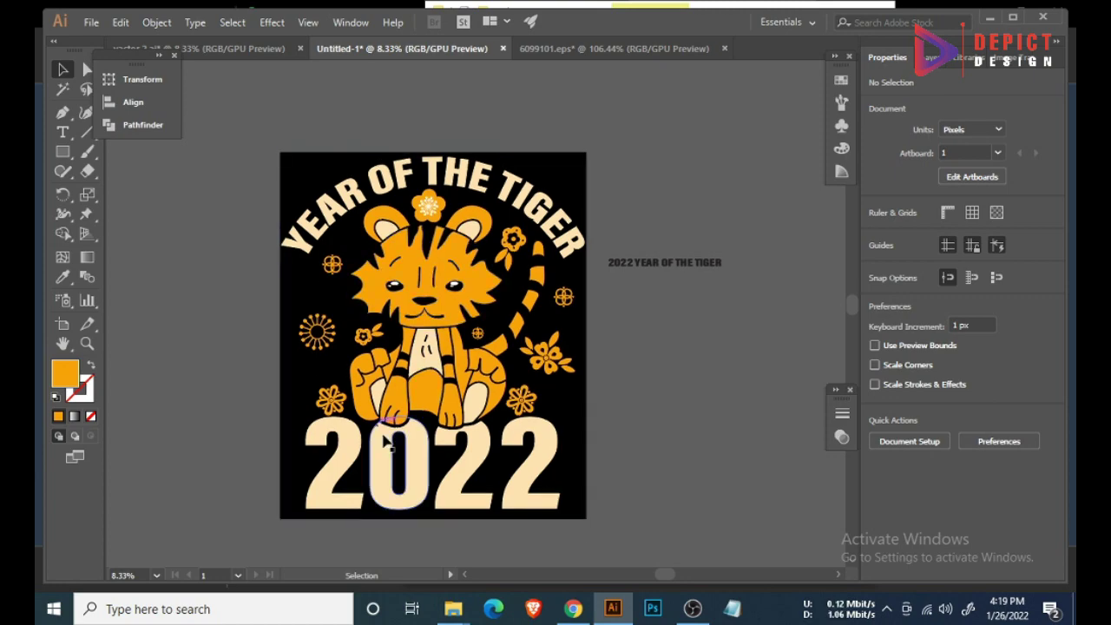